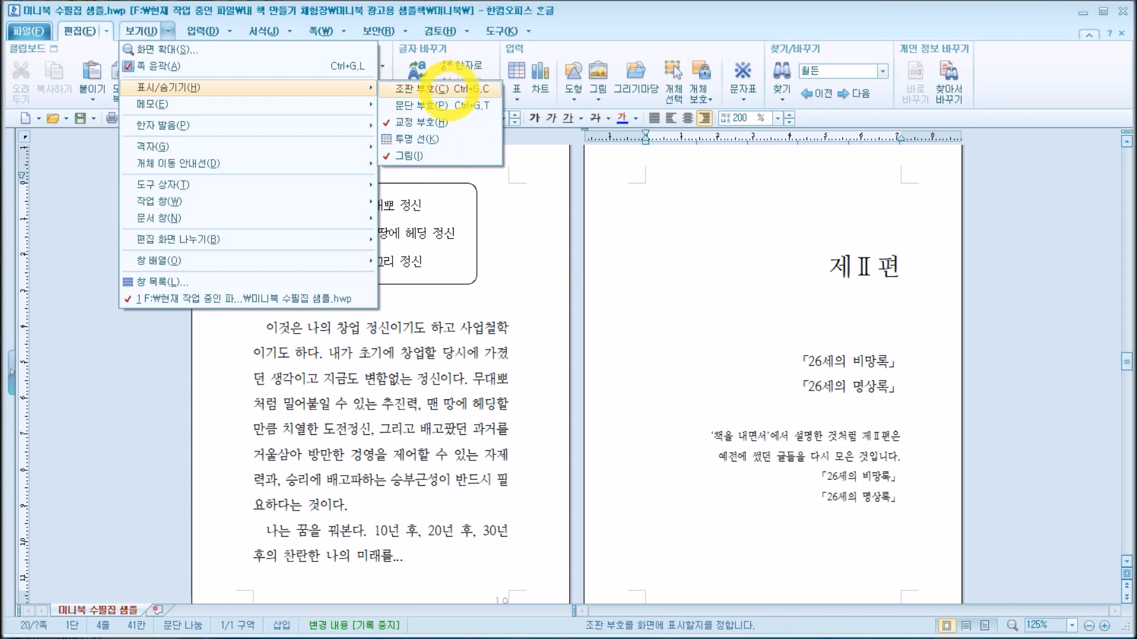
# Step: Show the typesetting marks (조판 부호) throughout the document and hide them again
pyautogui.click(445, 89)
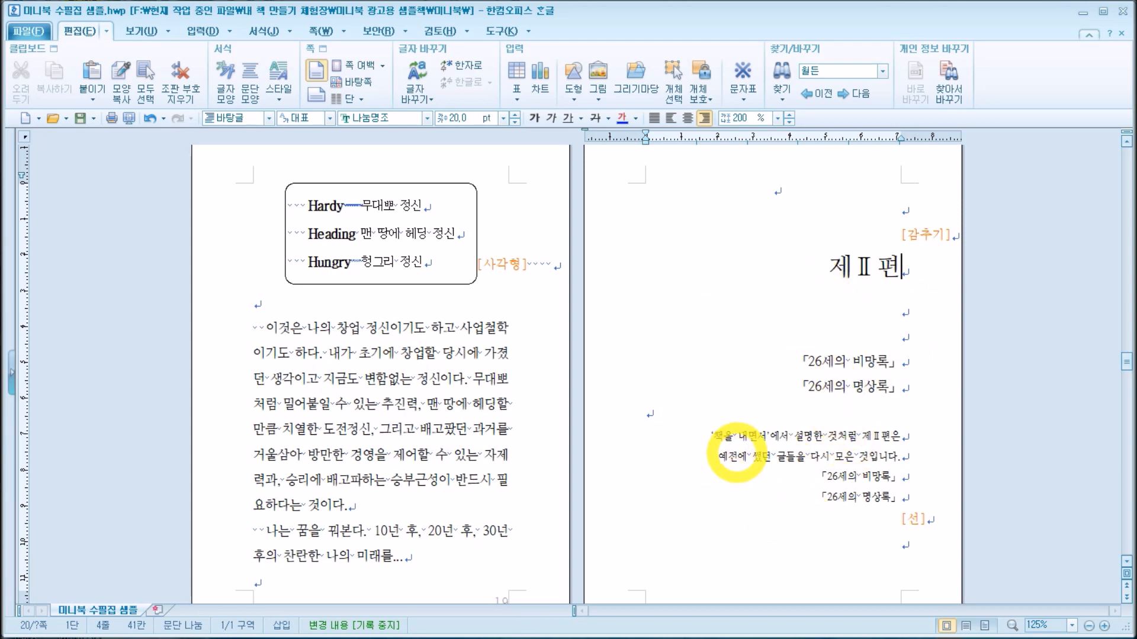
pyautogui.click(168, 30)
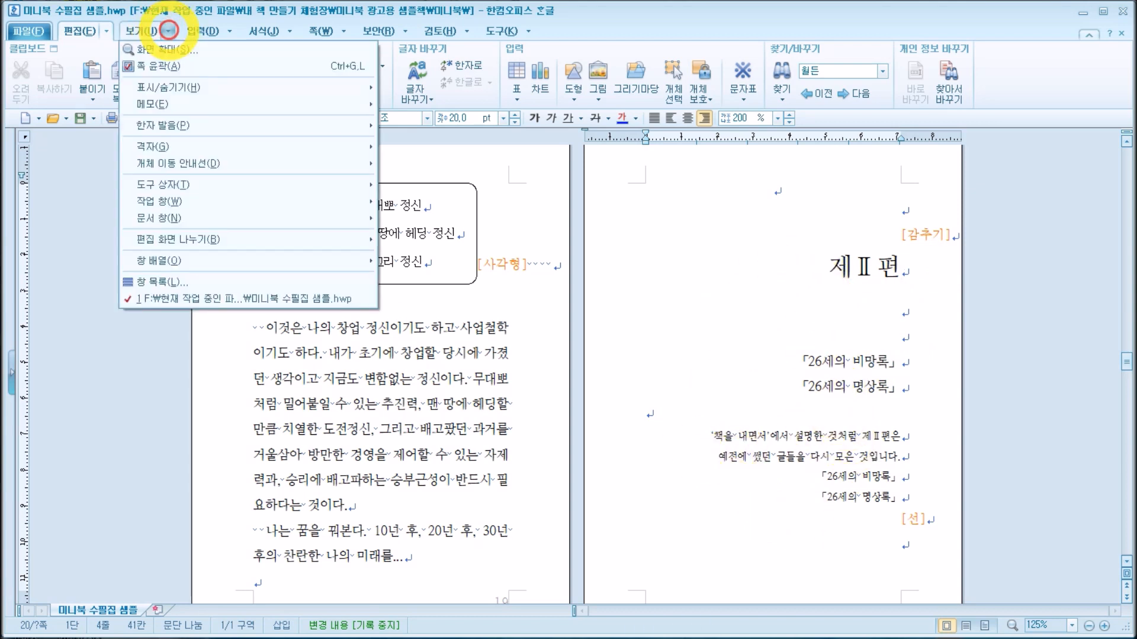
pyautogui.moveTo(181, 86)
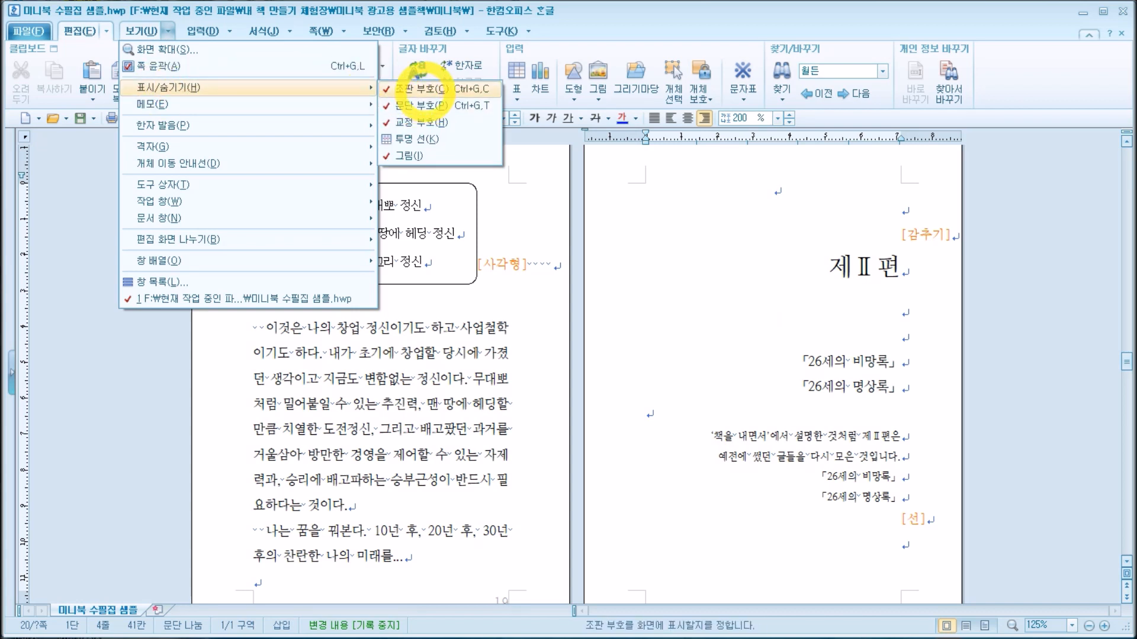
pyautogui.click(421, 88)
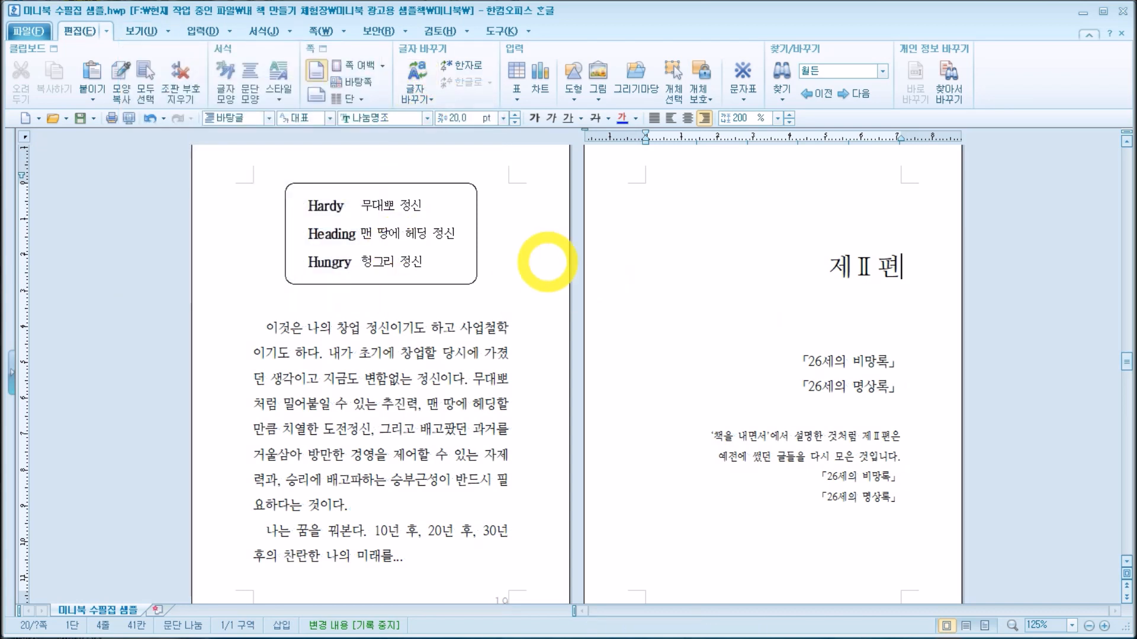
# Step: Turn on the typesetting marks (조판 부호) for the page headed 여행, and turn them off again
pyautogui.scroll(-10, 794, 308)
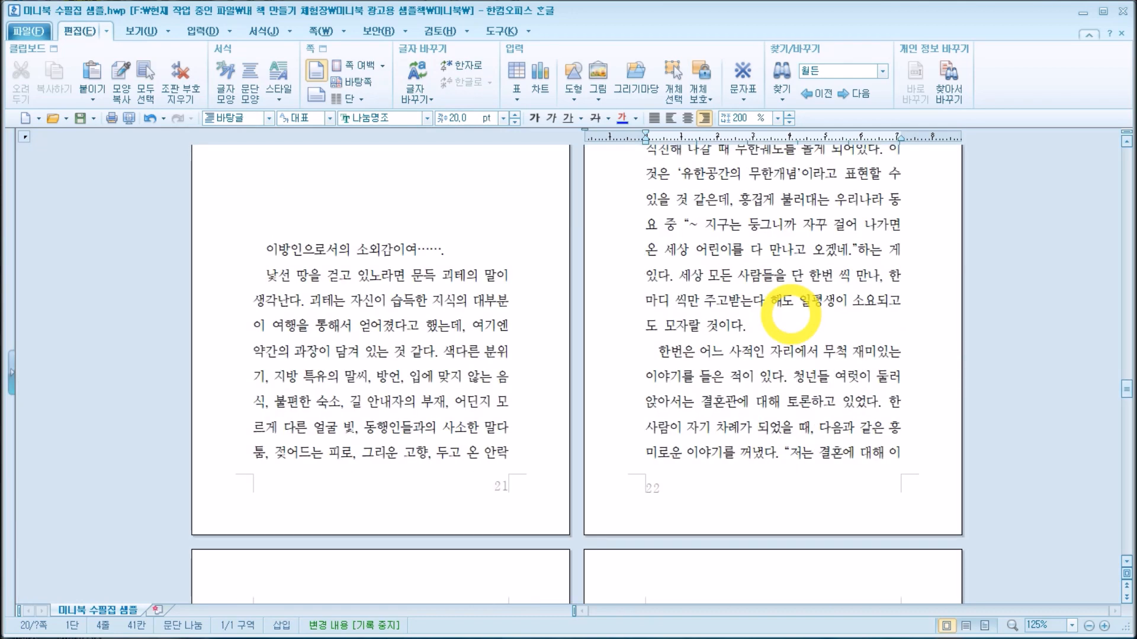
pyautogui.click(168, 31)
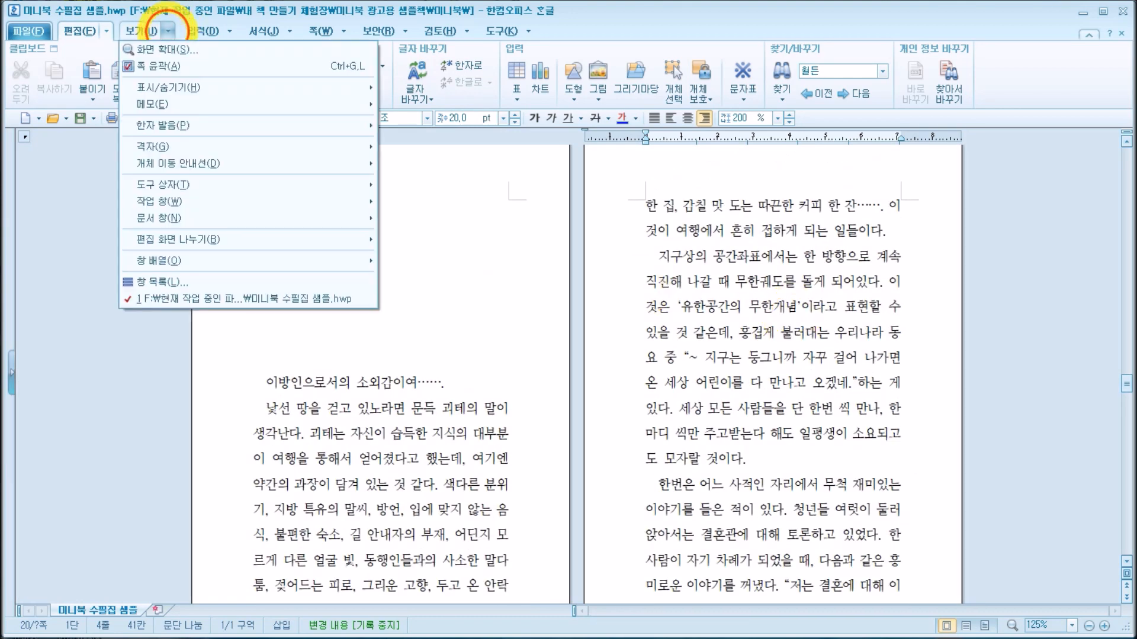
pyautogui.click(195, 90)
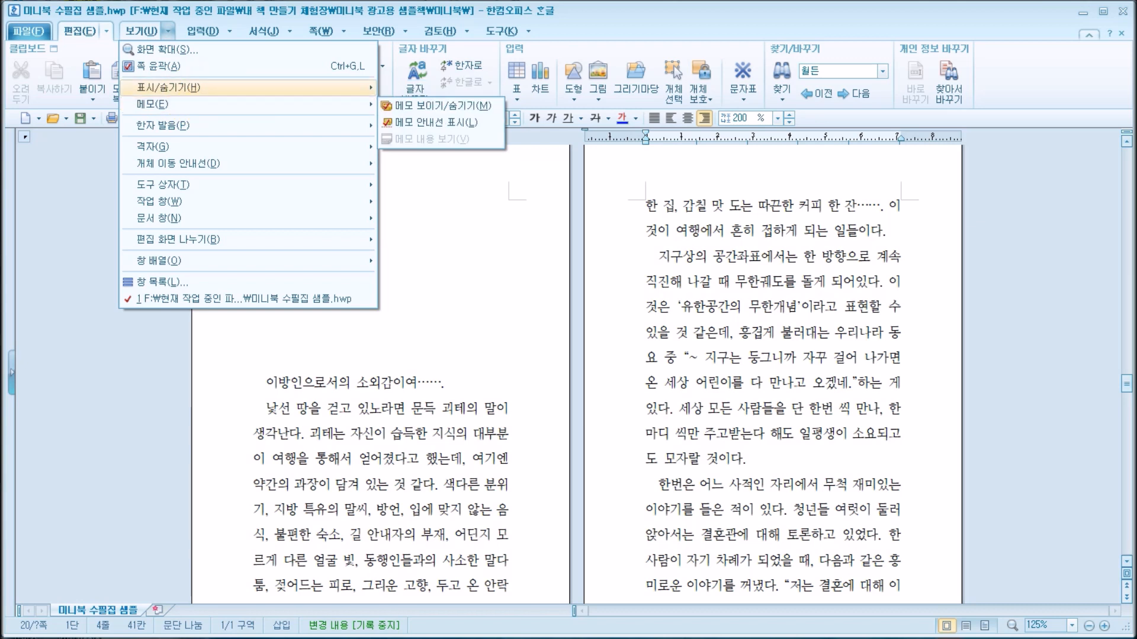
pyautogui.click(418, 88)
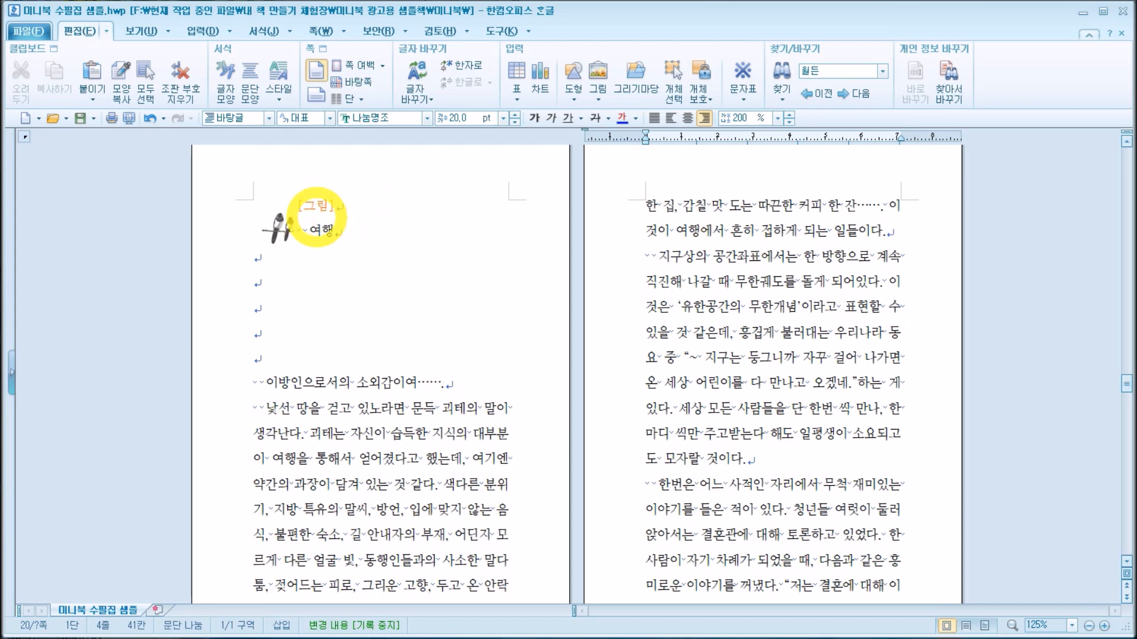
pyautogui.click(166, 31)
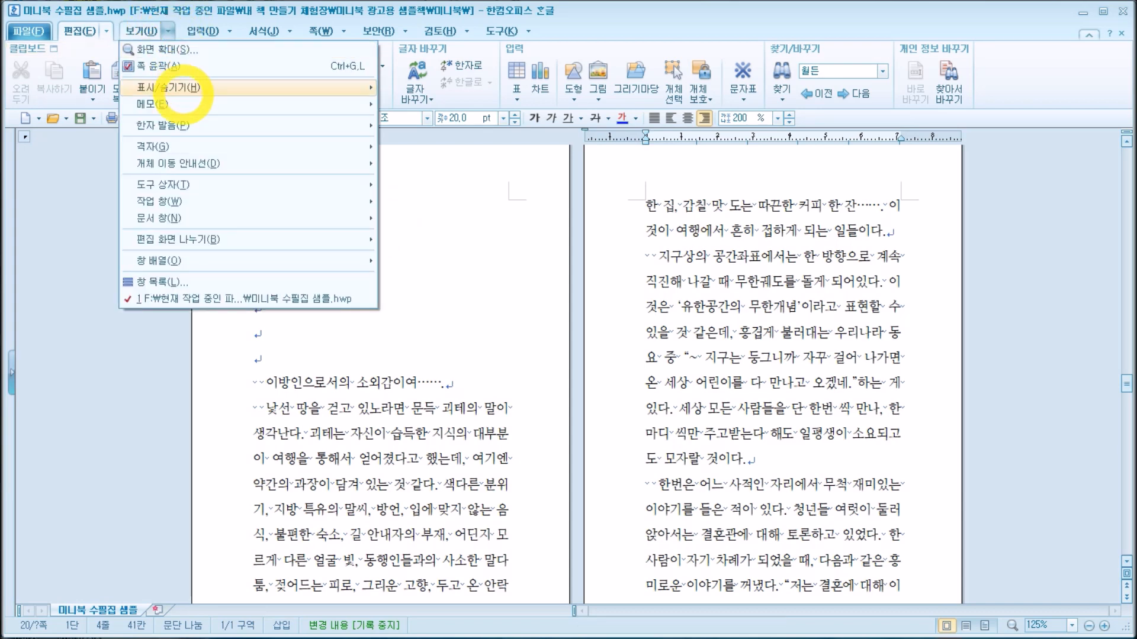
pyautogui.moveTo(204, 88)
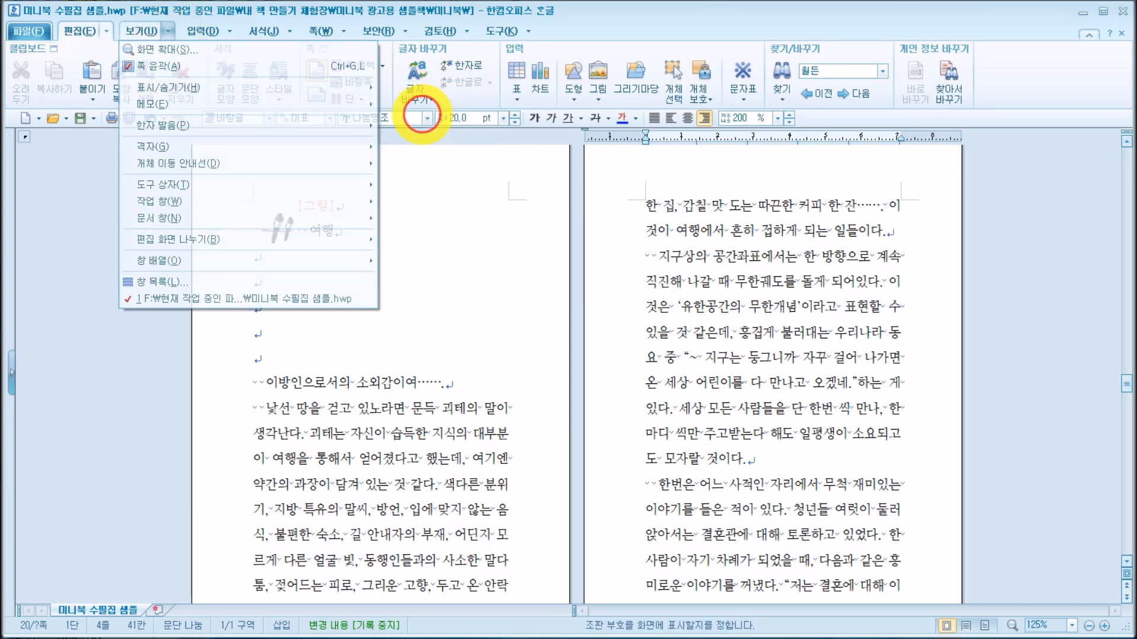
pyautogui.click(408, 89)
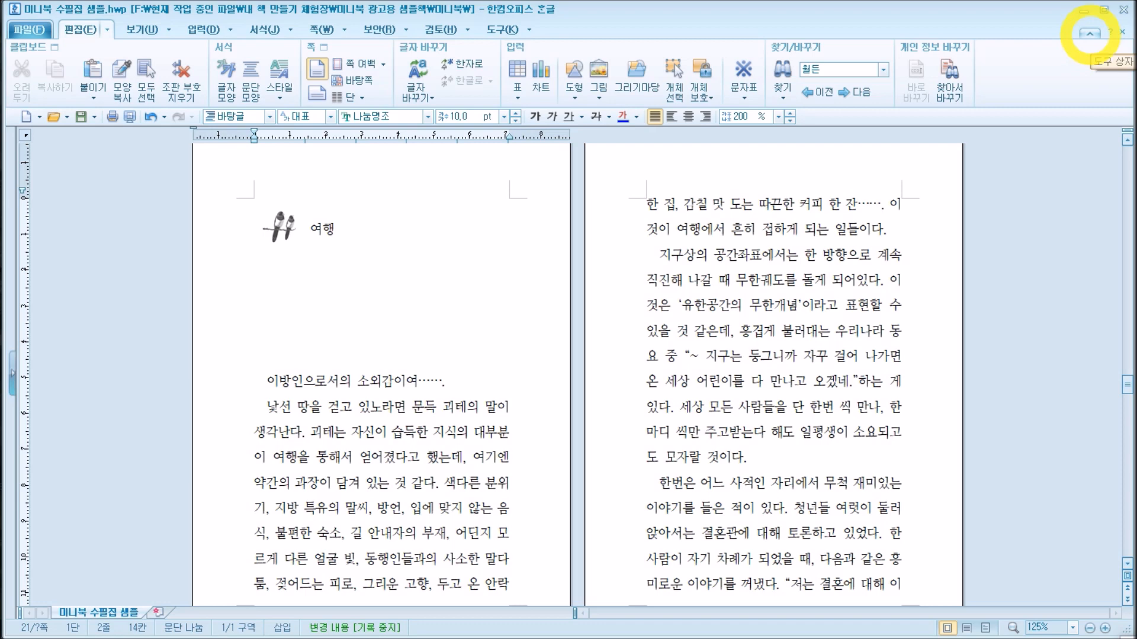
# Step: Collapse the ribbon and the formatting bar in stages, and restore the full tool display
pyautogui.click(1089, 33)
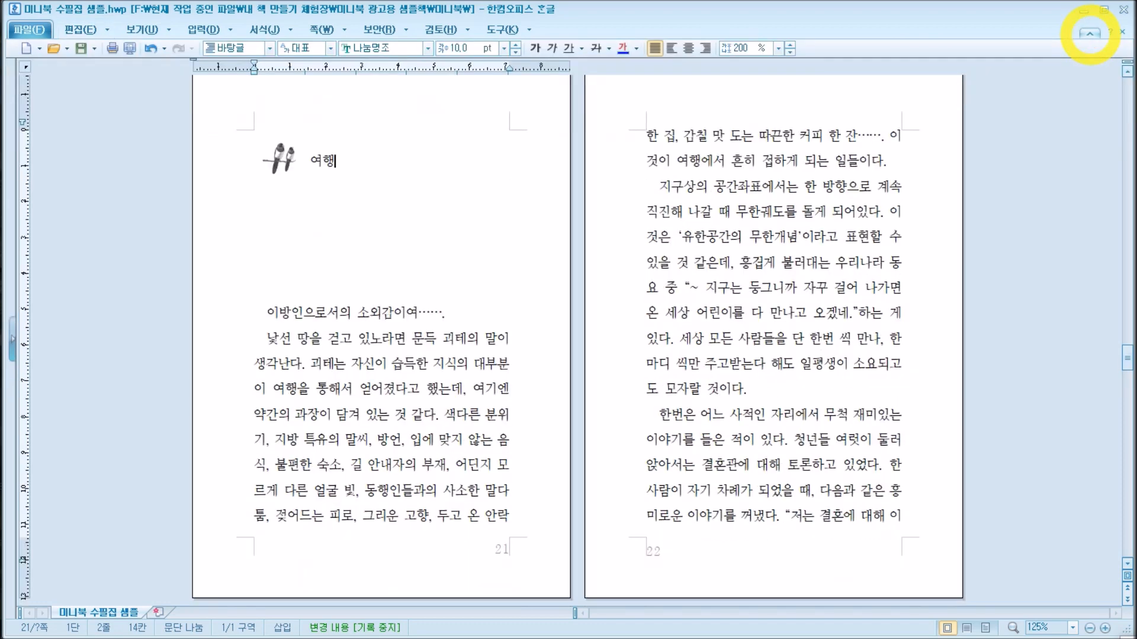
pyautogui.click(1089, 34)
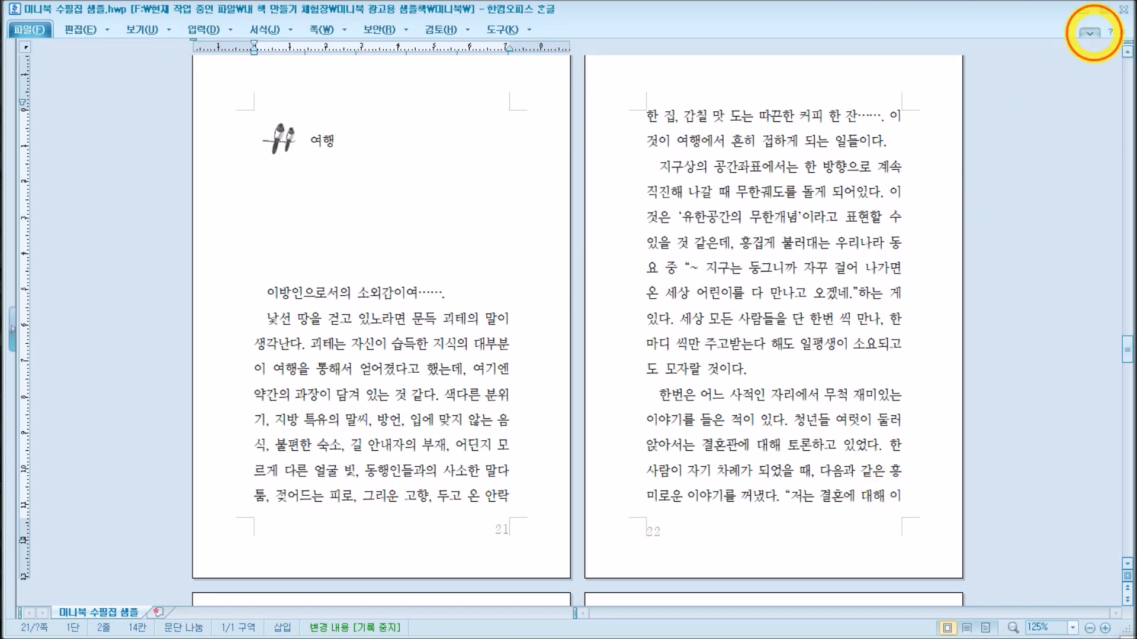
pyautogui.click(1089, 33)
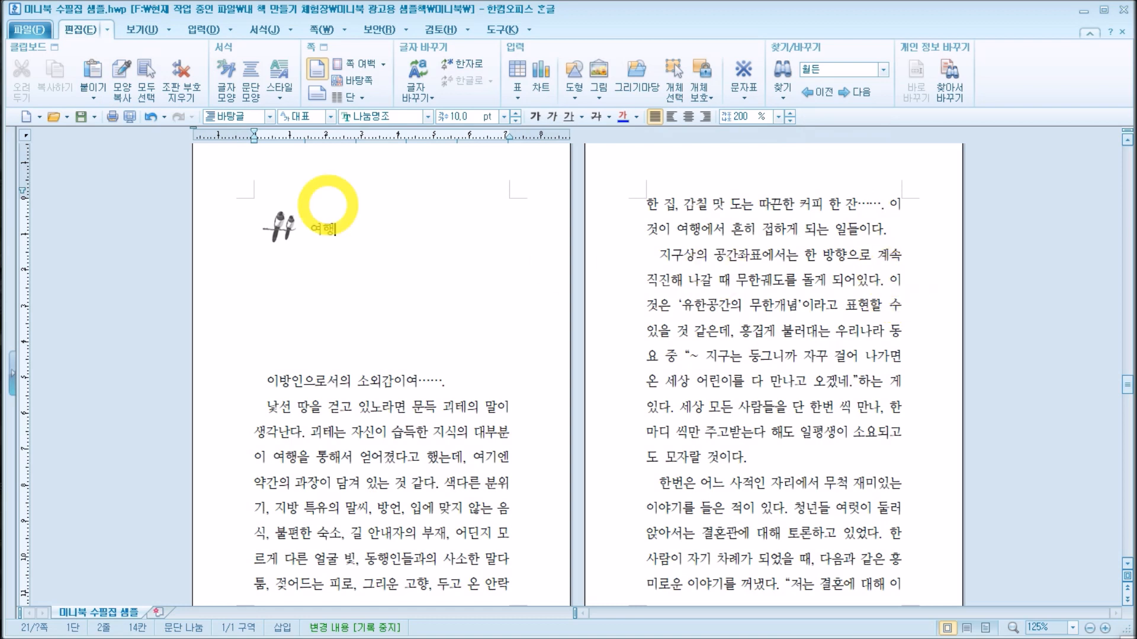
# Step: Set the screen zoom (화면 확대) to 100% with the two-page layout
pyautogui.click(169, 29)
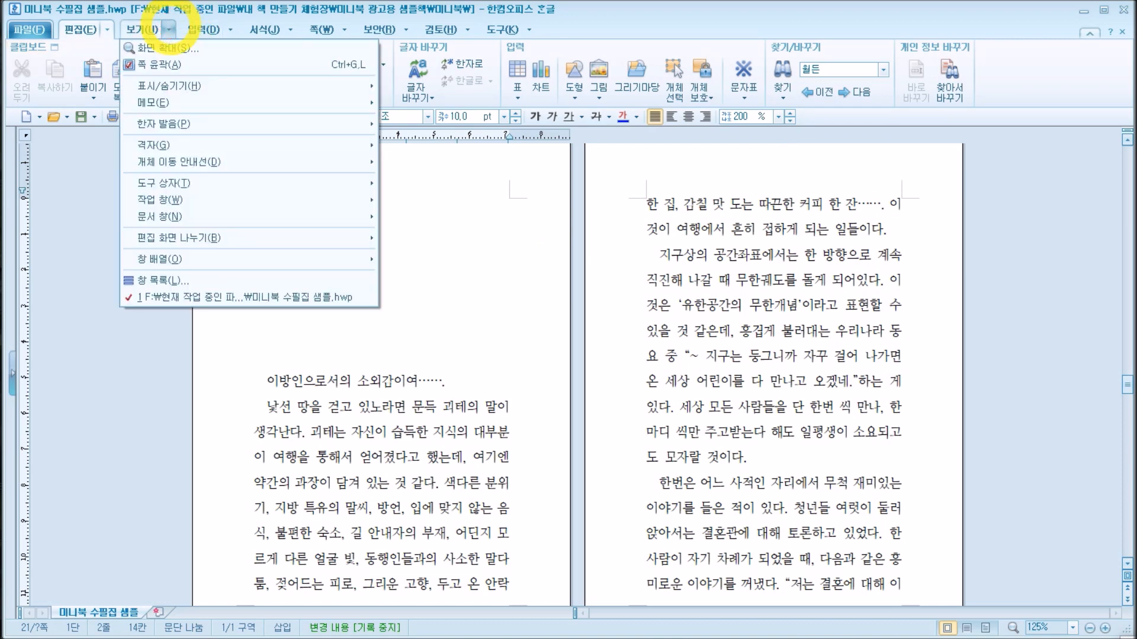
pyautogui.click(168, 48)
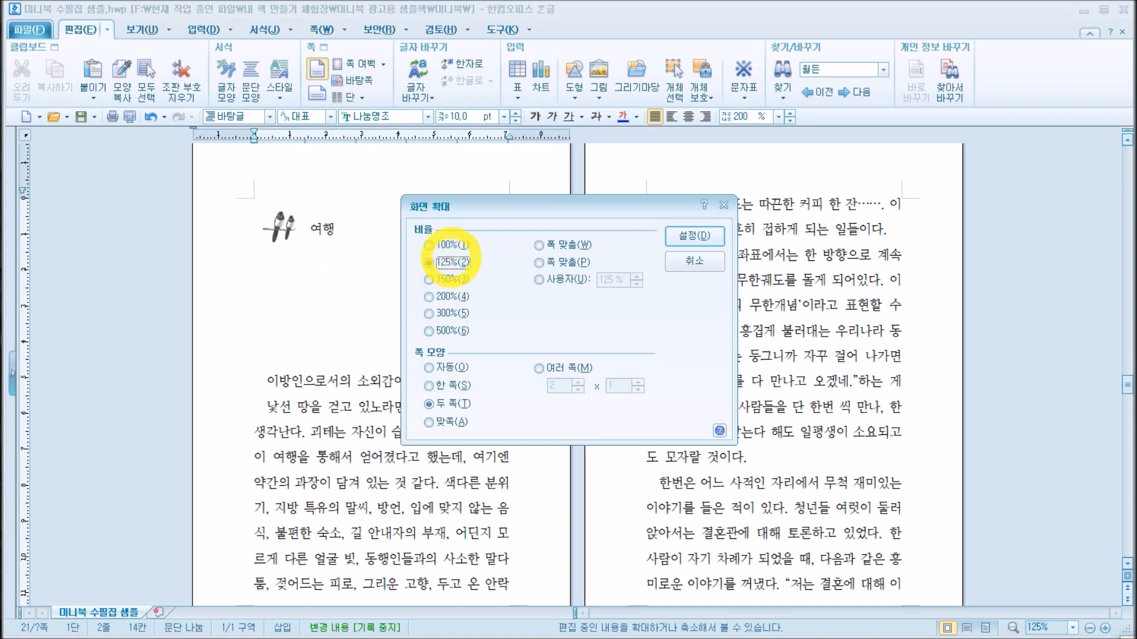
pyautogui.click(446, 261)
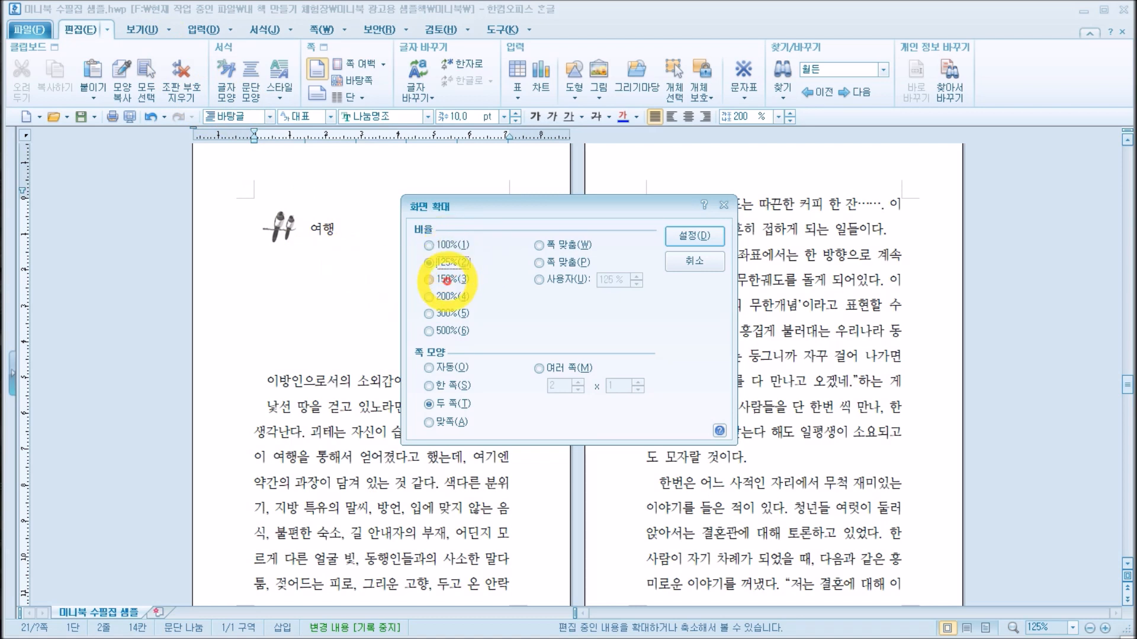
pyautogui.click(451, 313)
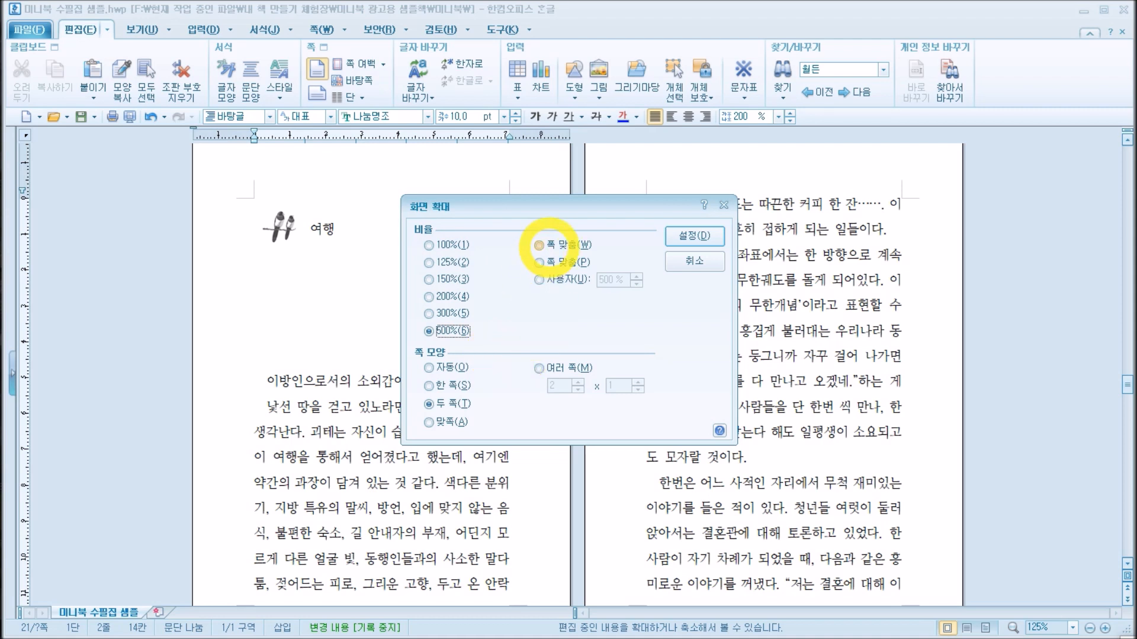
pyautogui.click(563, 262)
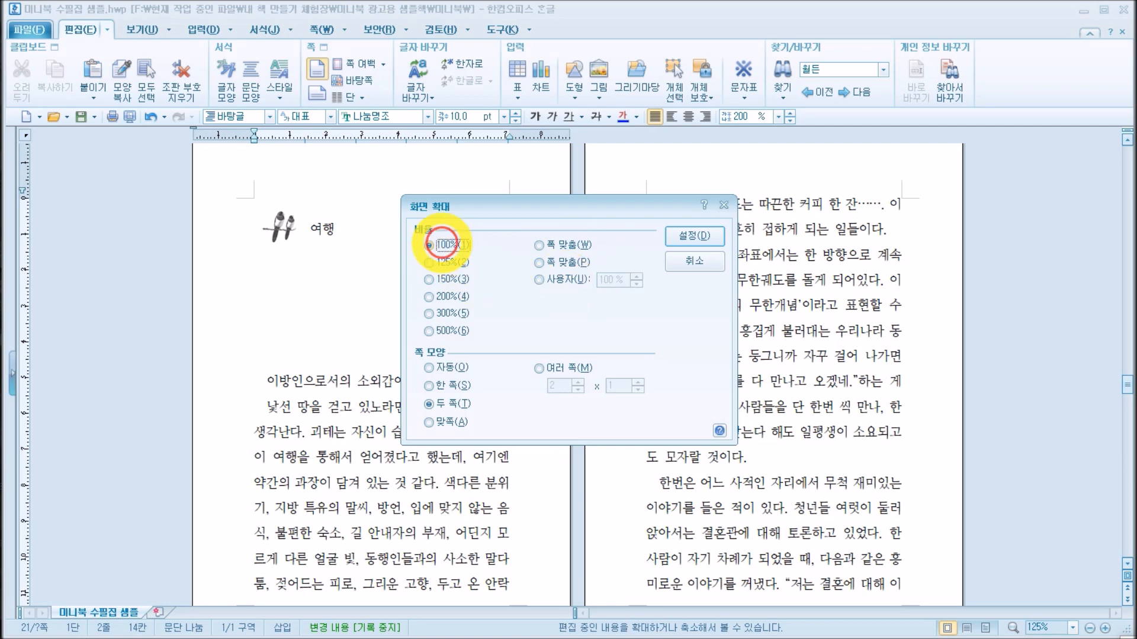
pyautogui.click(694, 235)
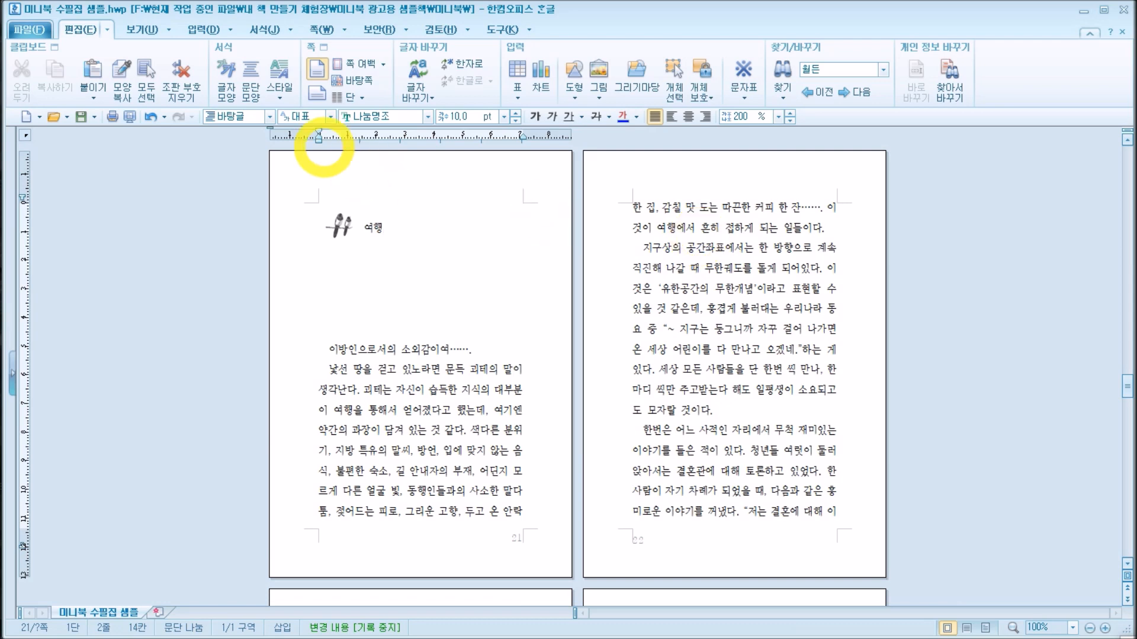
# Step: Enlarge the two-page view to a screen zoom of 200%
pyautogui.click(167, 29)
pyautogui.click(159, 48)
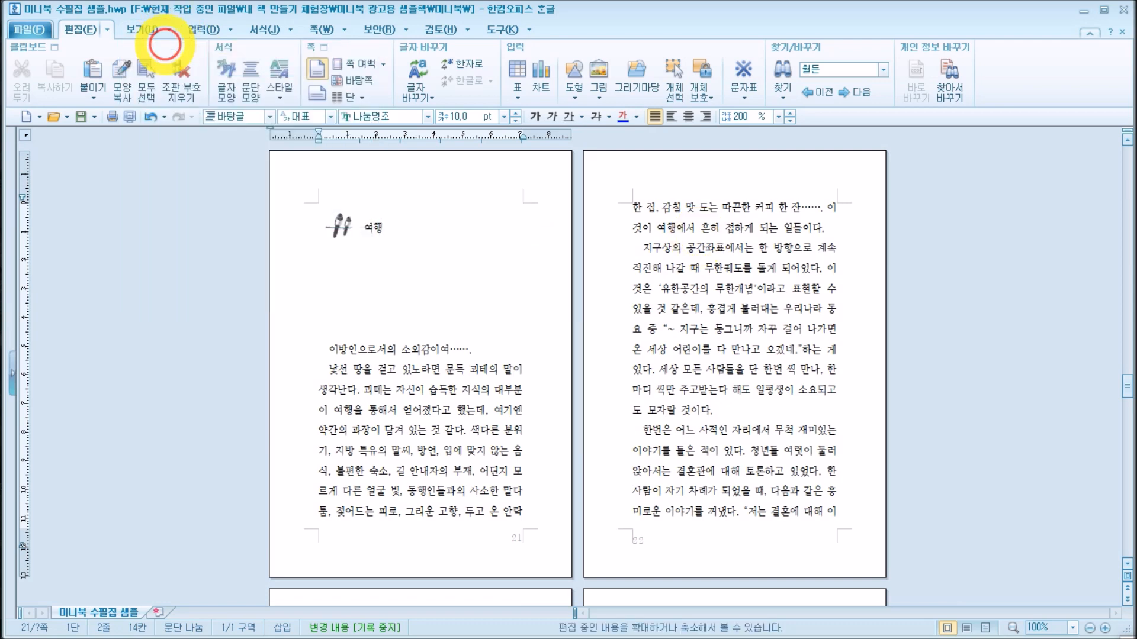
pyautogui.click(429, 296)
pyautogui.click(694, 236)
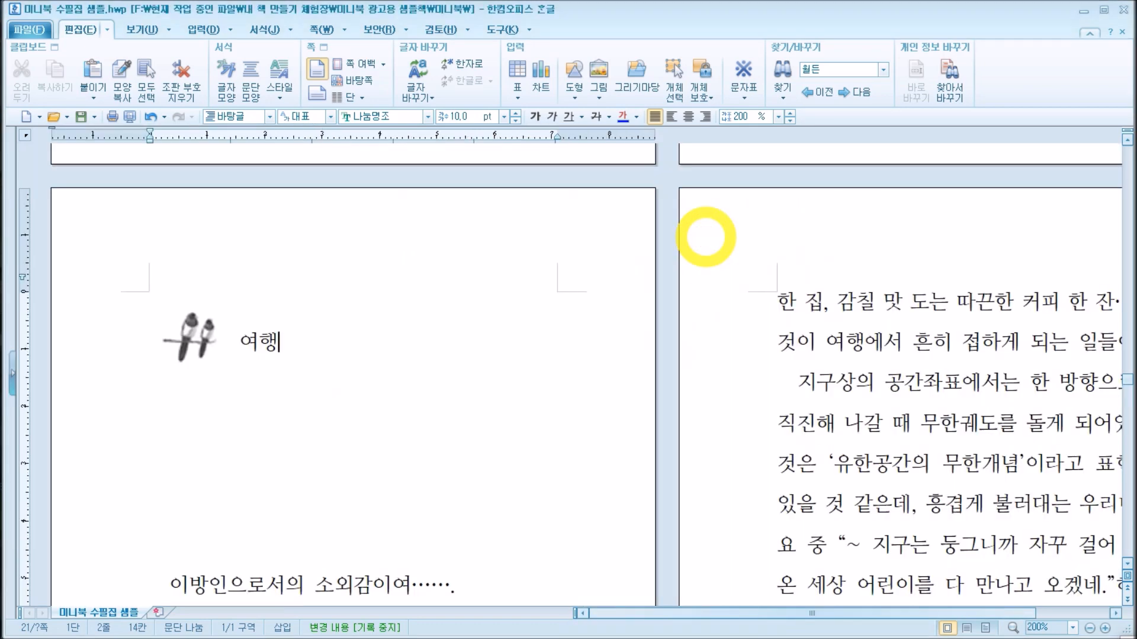
pyautogui.moveTo(708, 614); pyautogui.dragTo(658, 617)
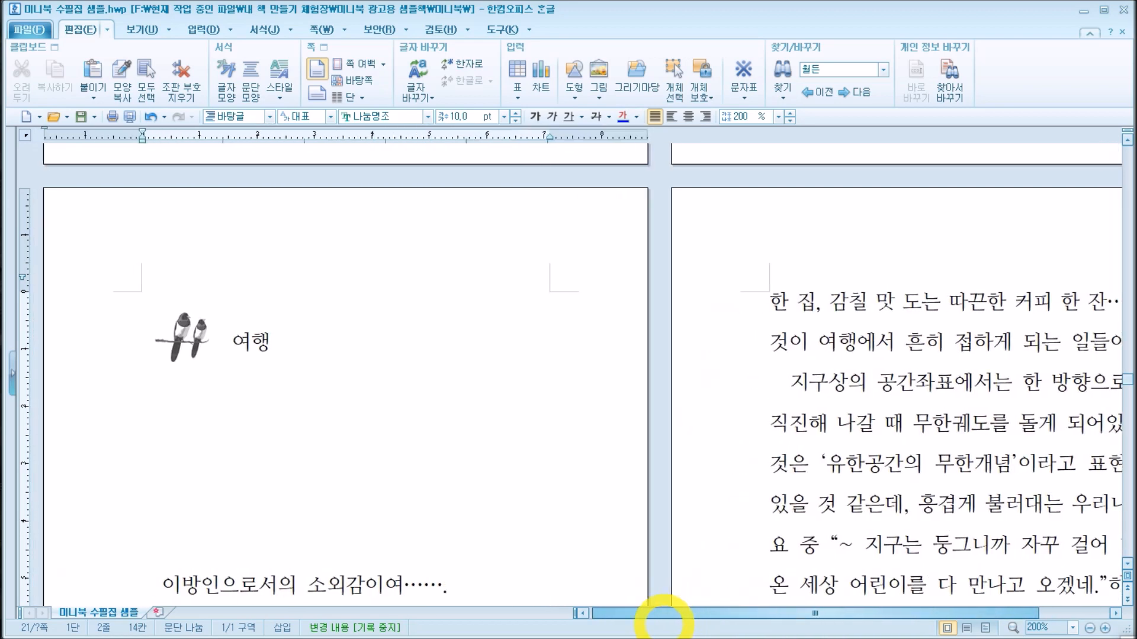
# Step: Set the screen zoom of the two-page view to 125%
pyautogui.click(168, 29)
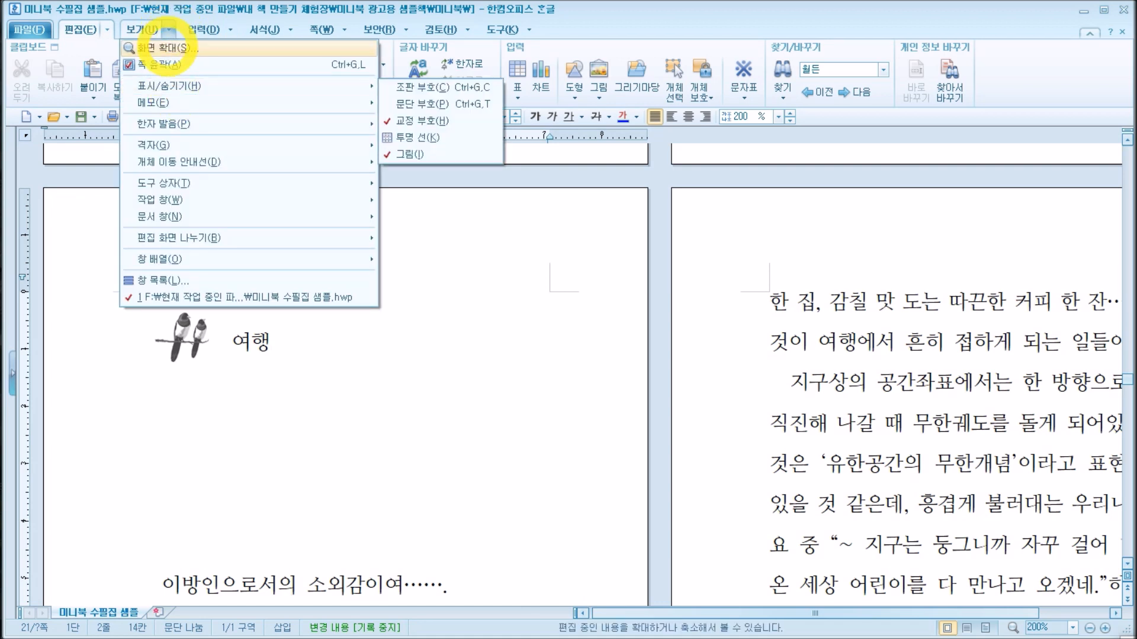
pyautogui.click(169, 47)
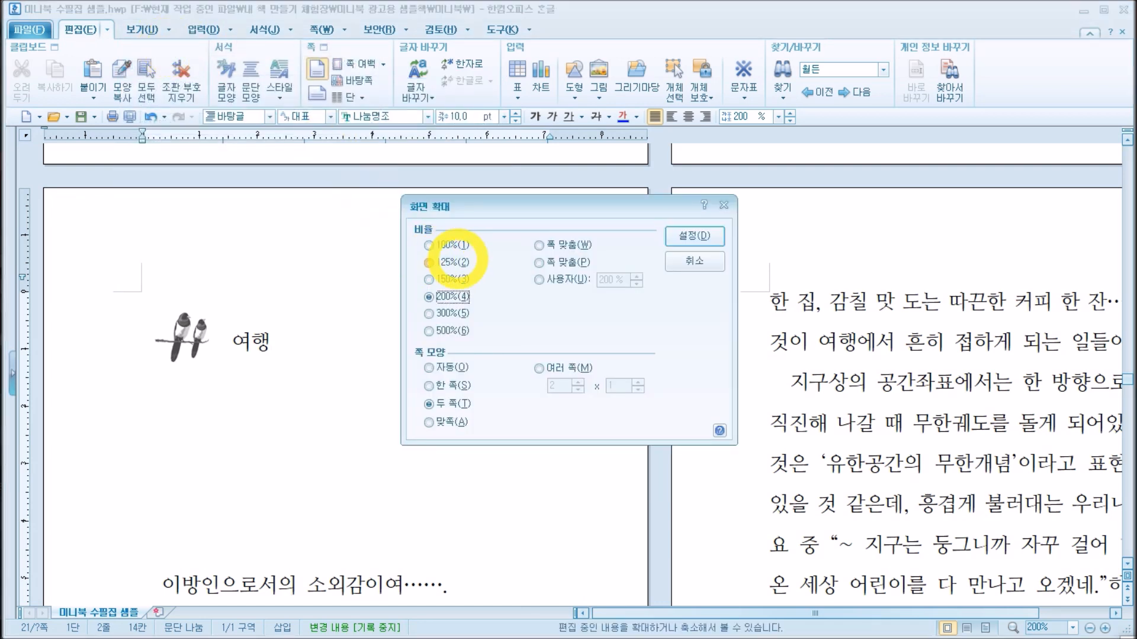
pyautogui.click(450, 262)
pyautogui.click(698, 235)
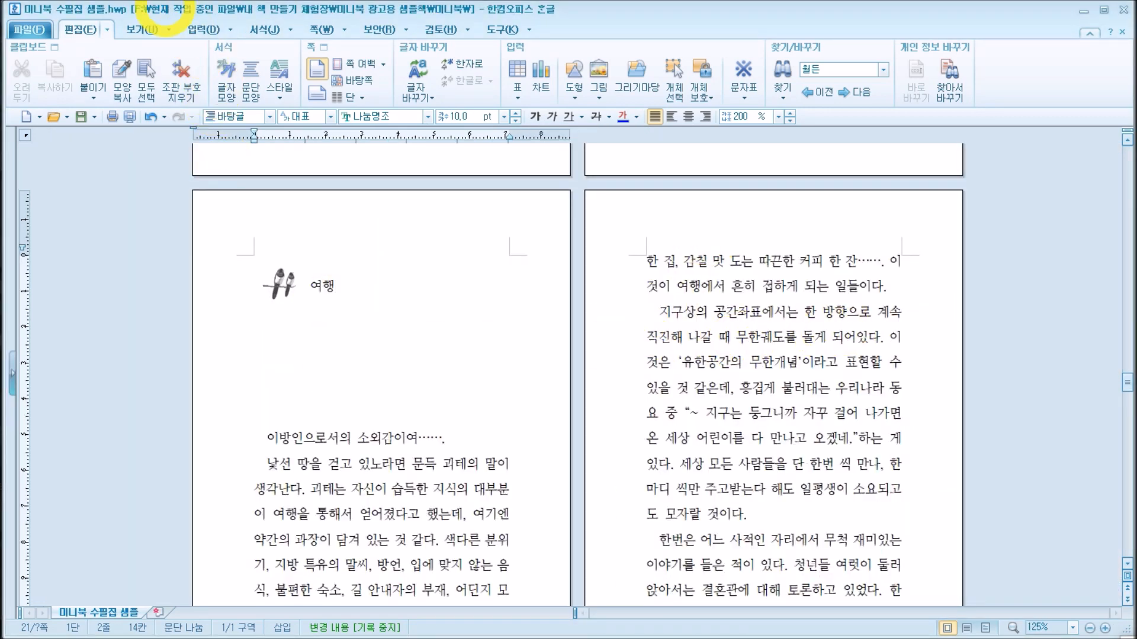
# Step: Display multiple pages (여러 쪽) in a 3 x 1 arrangement with the zoom set to fit page (쪽 맞춤)
pyautogui.click(170, 30)
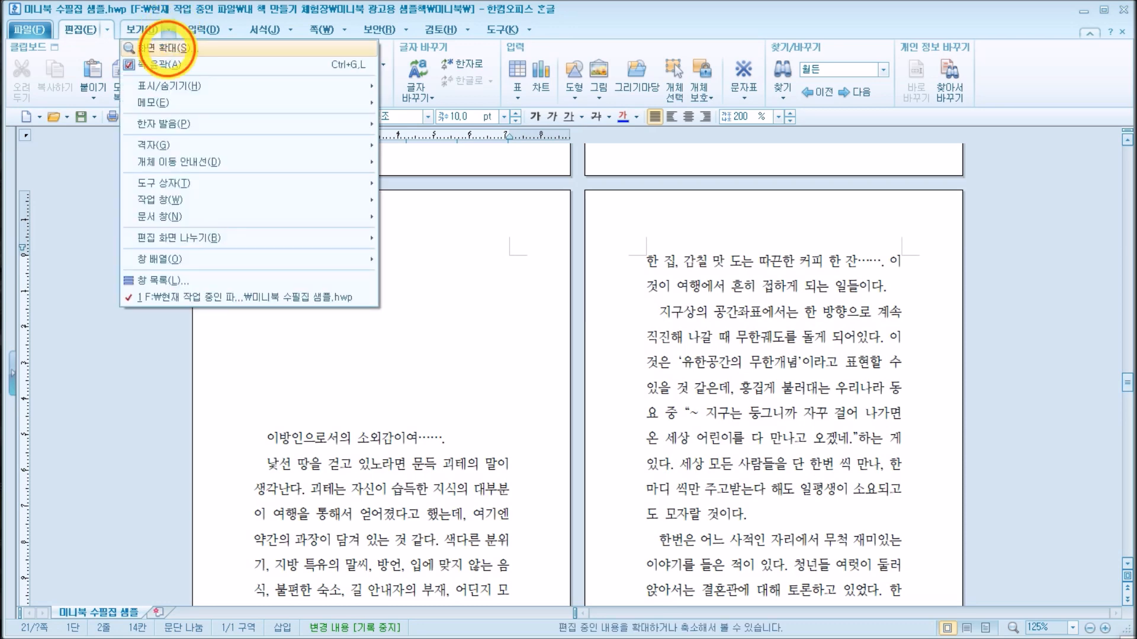
pyautogui.click(167, 48)
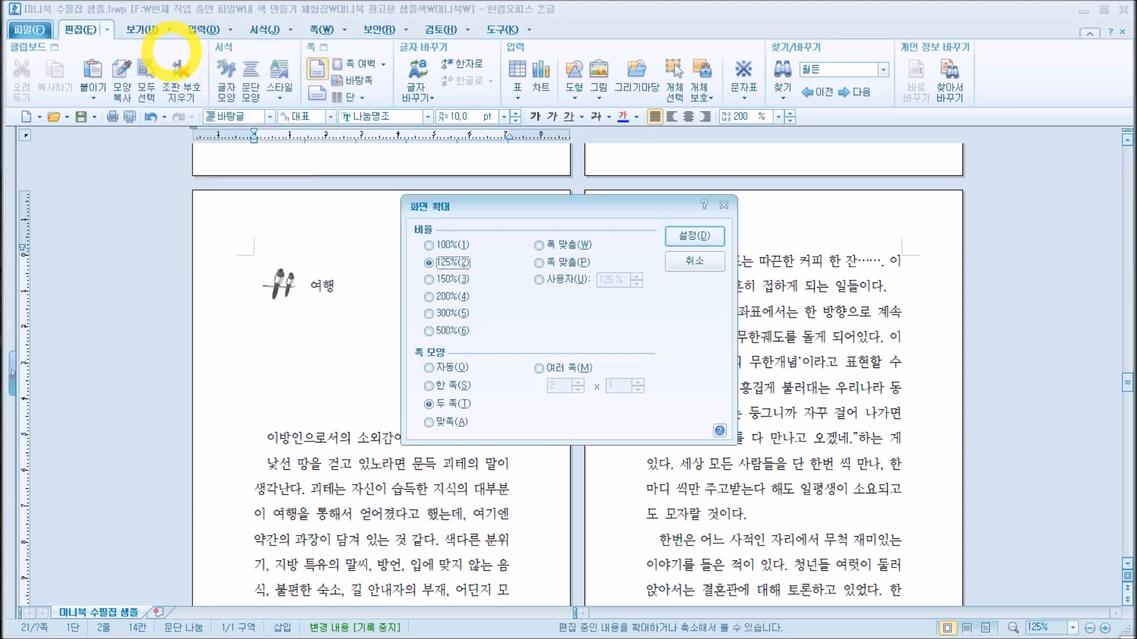
pyautogui.click(540, 368)
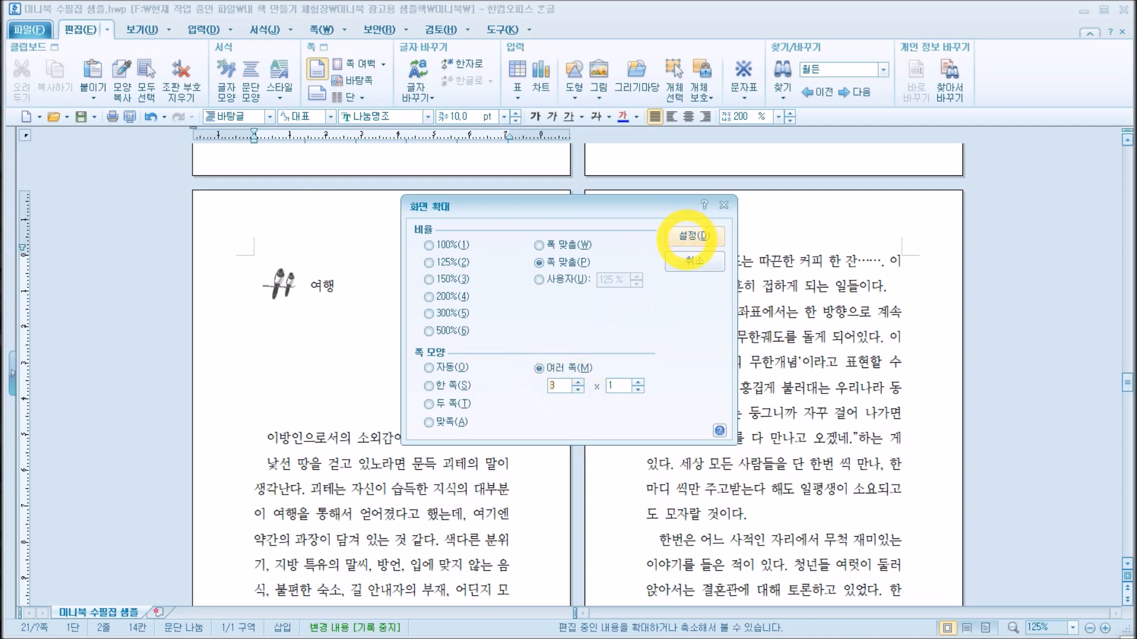
pyautogui.click(688, 236)
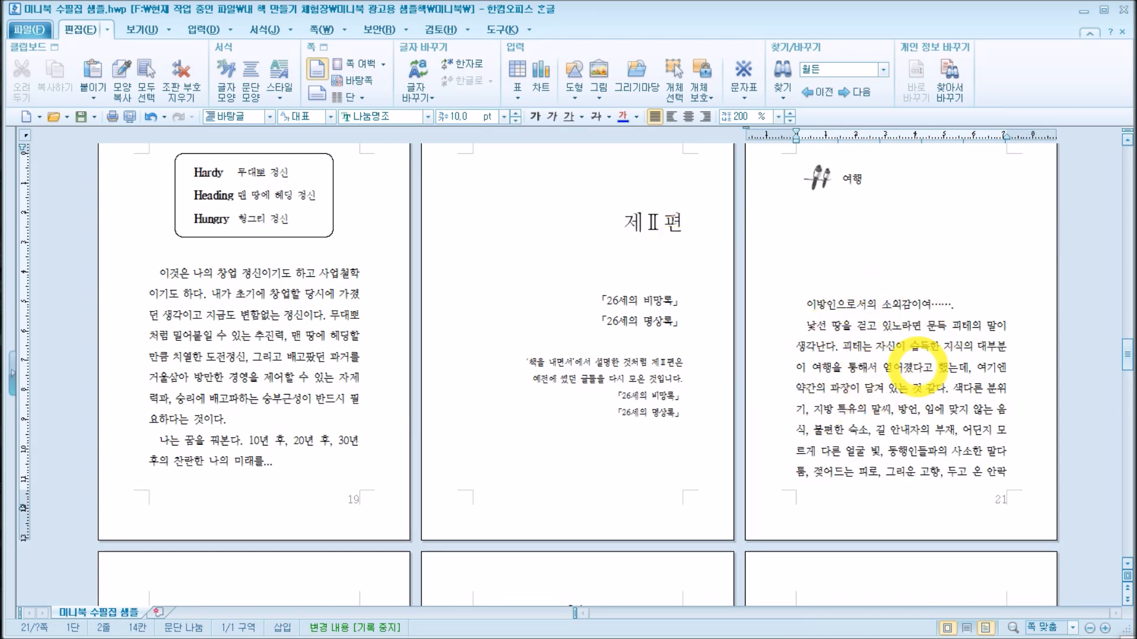
# Step: Change the zoom of the 3 x 1 page view to 125%
pyautogui.click(155, 27)
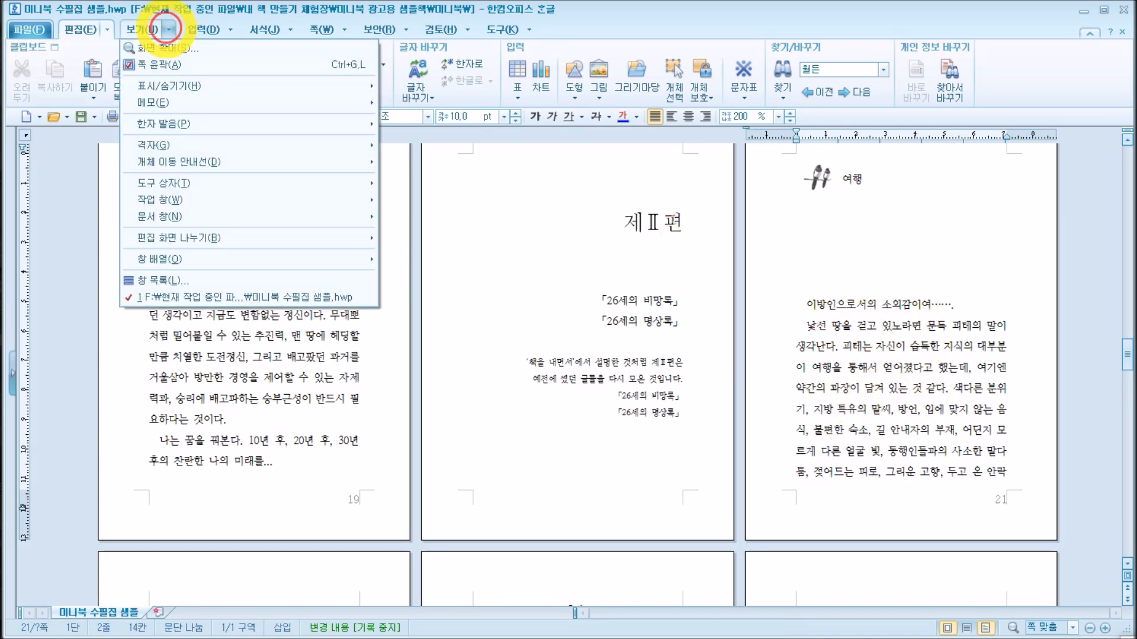
pyautogui.click(158, 49)
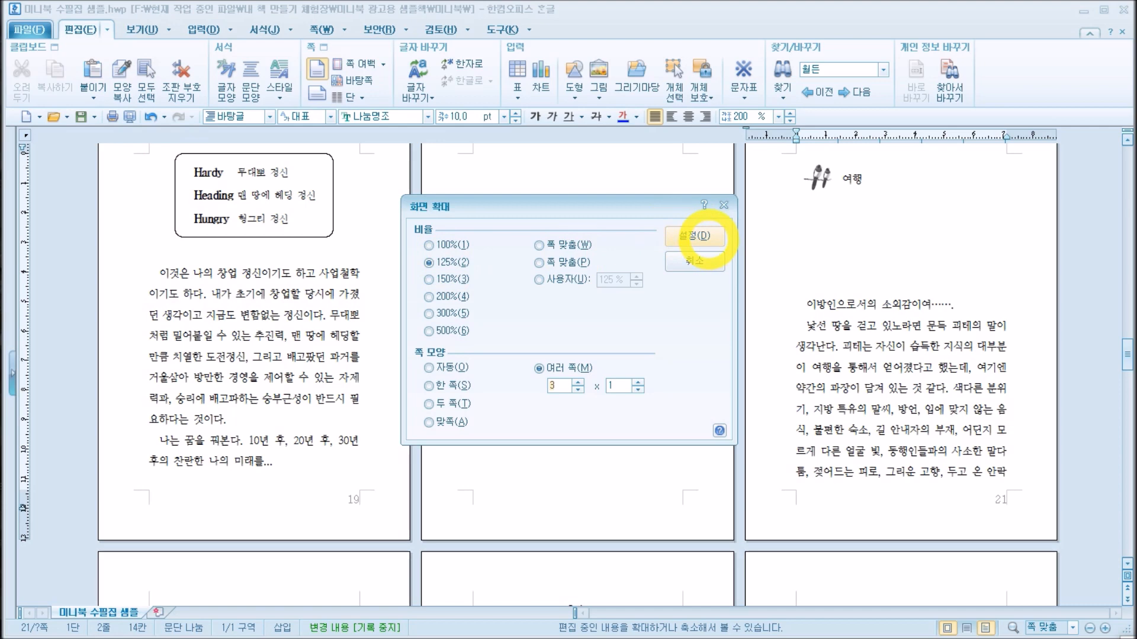
pyautogui.click(695, 237)
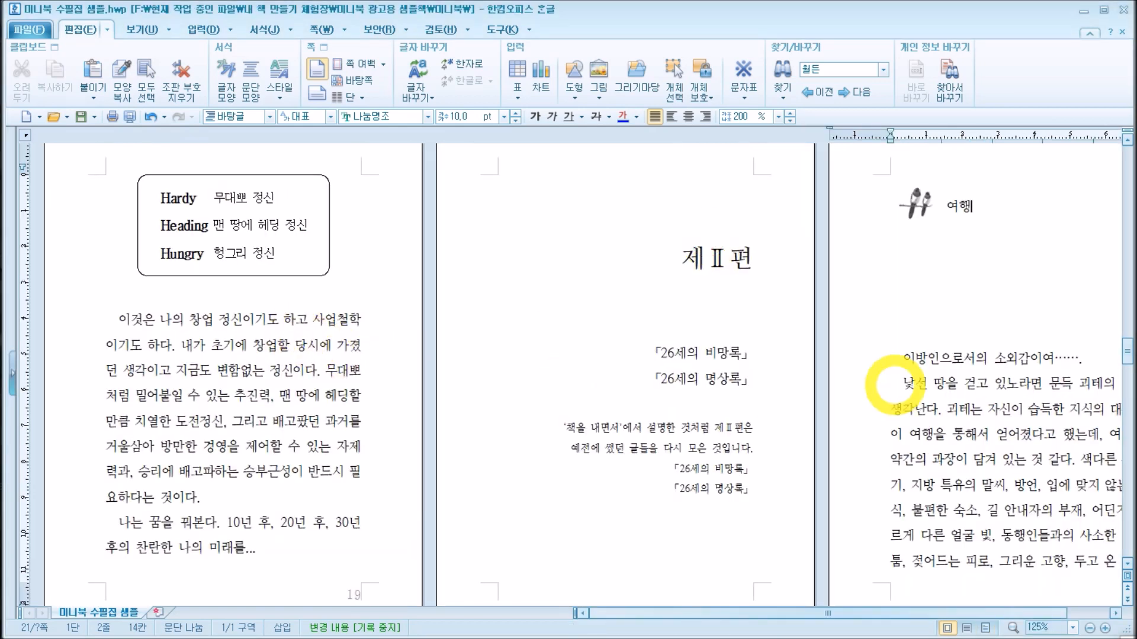
pyautogui.moveTo(706, 614); pyautogui.dragTo(817, 609)
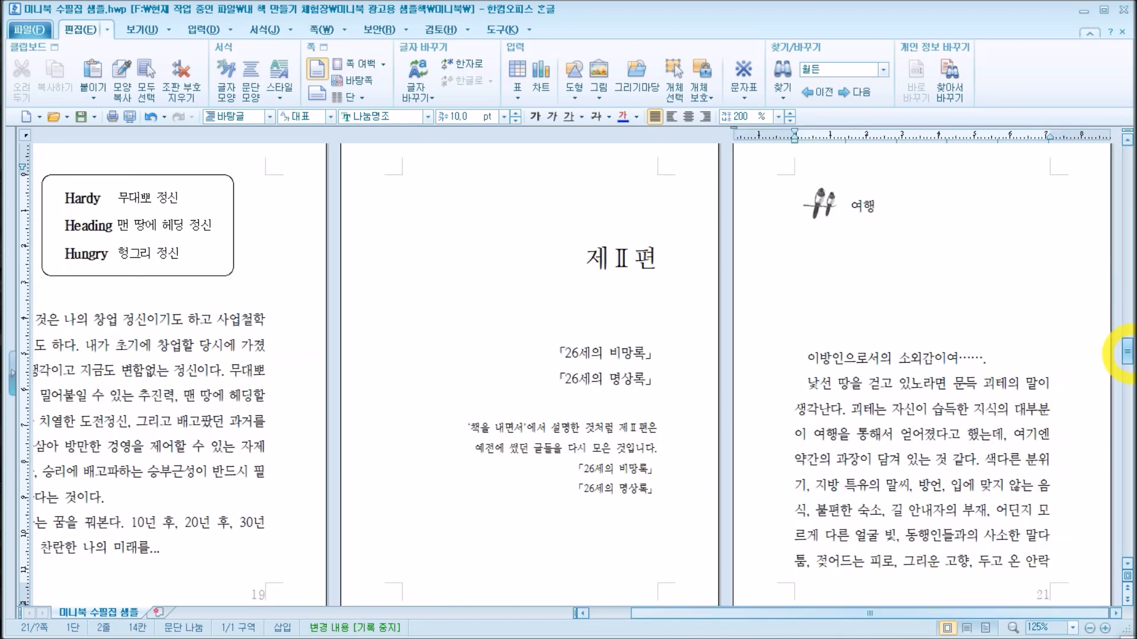
# Step: Show the manuscript in a 2 x 1 page arrangement at 125% zoom, then undo the last edit
pyautogui.click(166, 31)
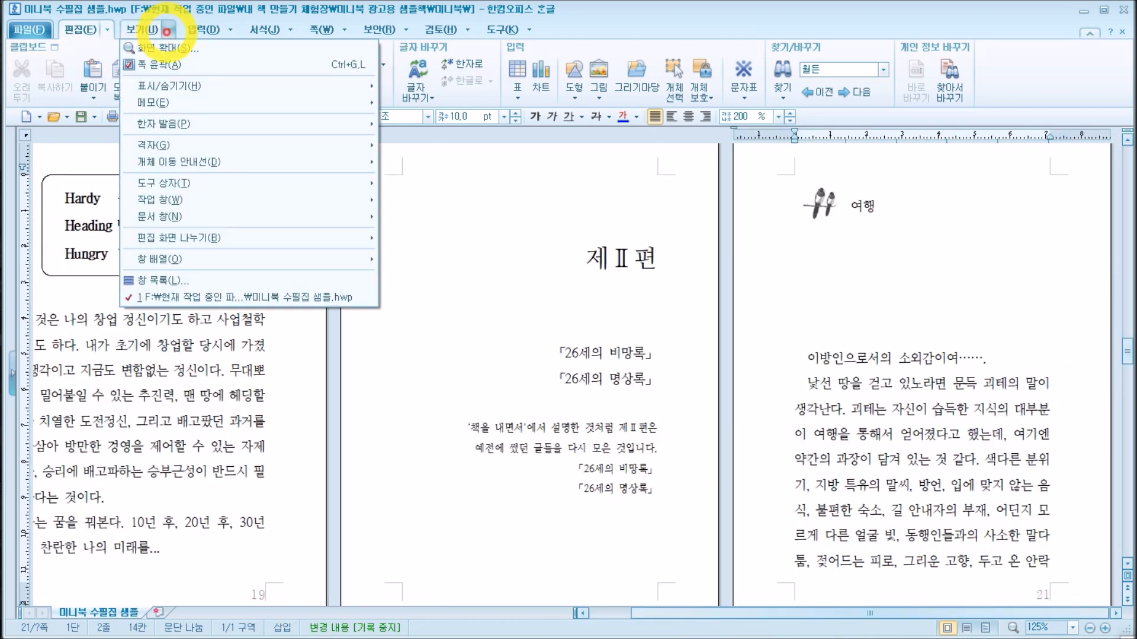
pyautogui.click(161, 48)
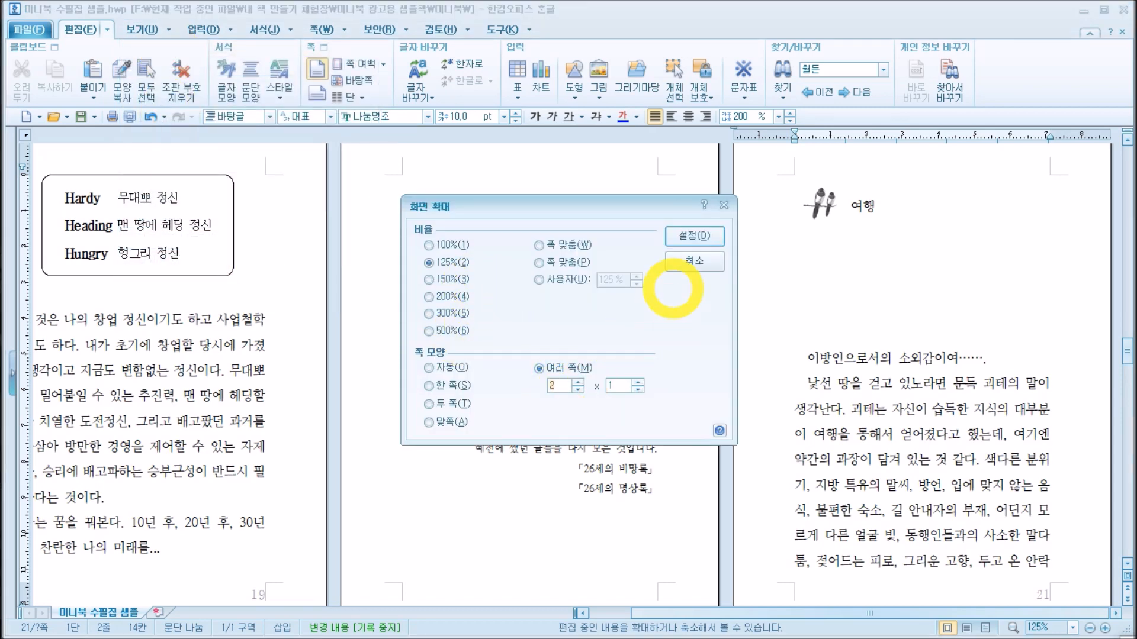
pyautogui.click(694, 236)
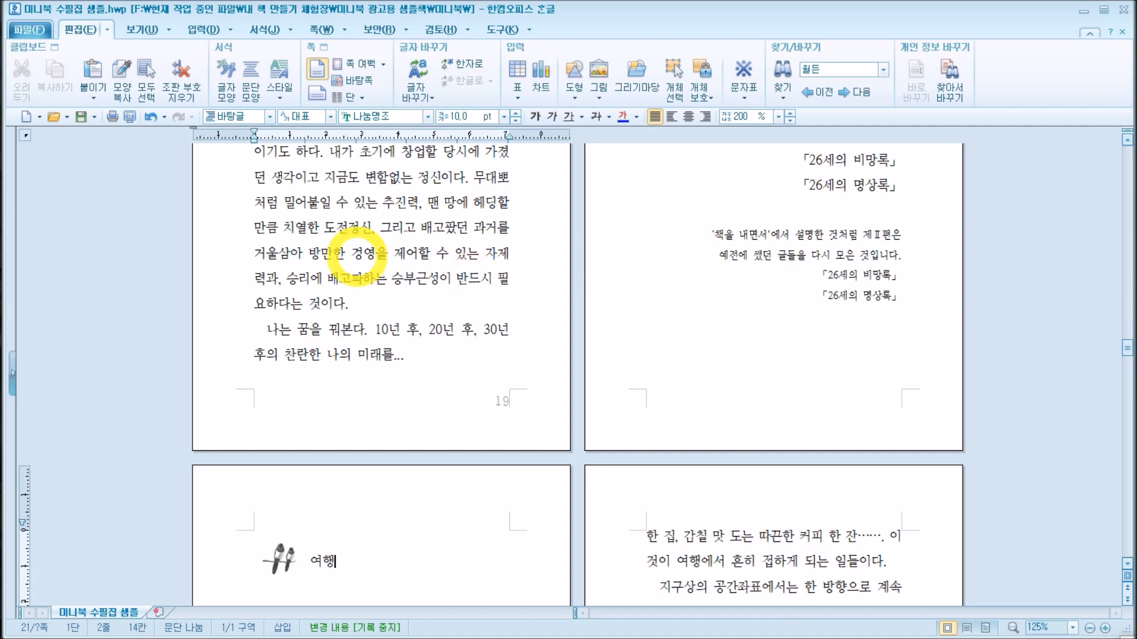
pyautogui.scroll(5, 764, 304)
pyautogui.scroll(-15, 763, 302)
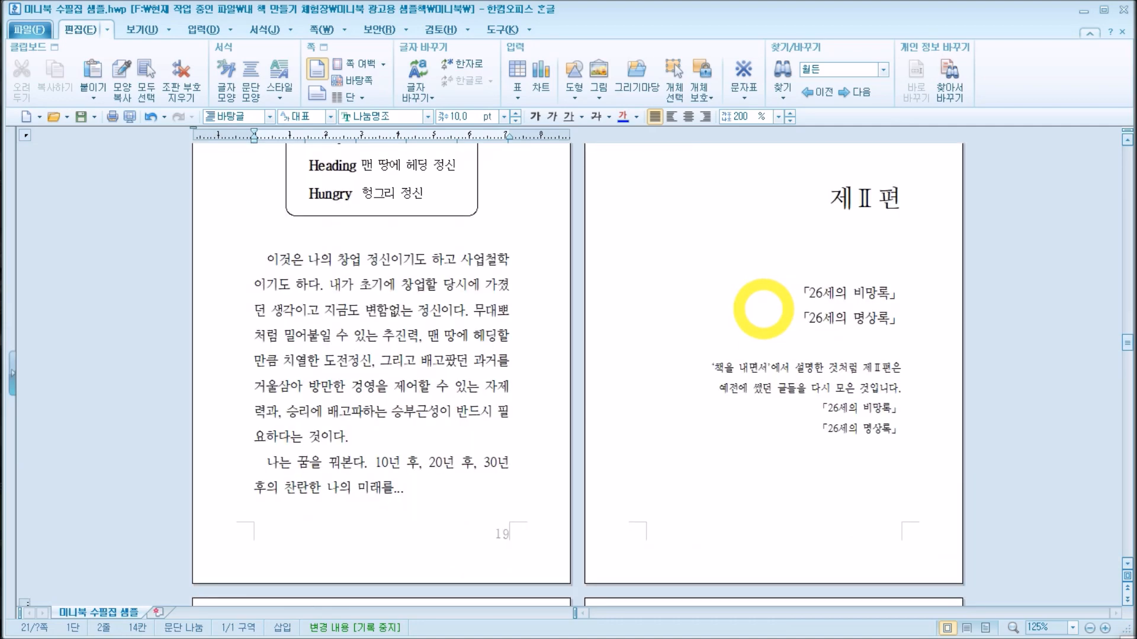
pyautogui.scroll(3, 764, 302)
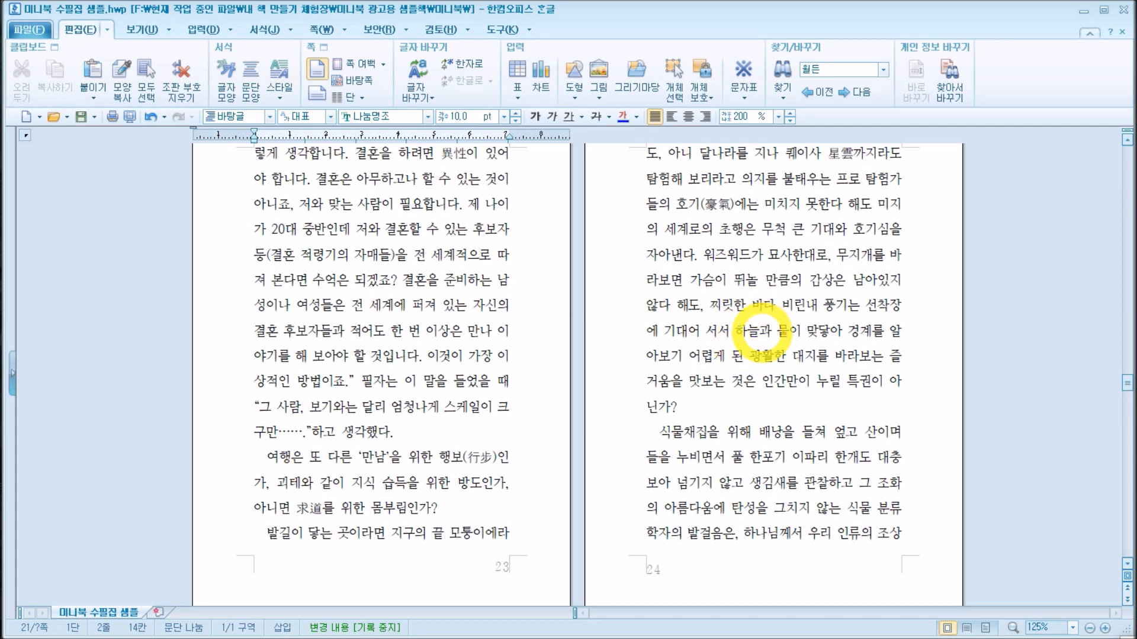
pyautogui.scroll(-9, 776, 313)
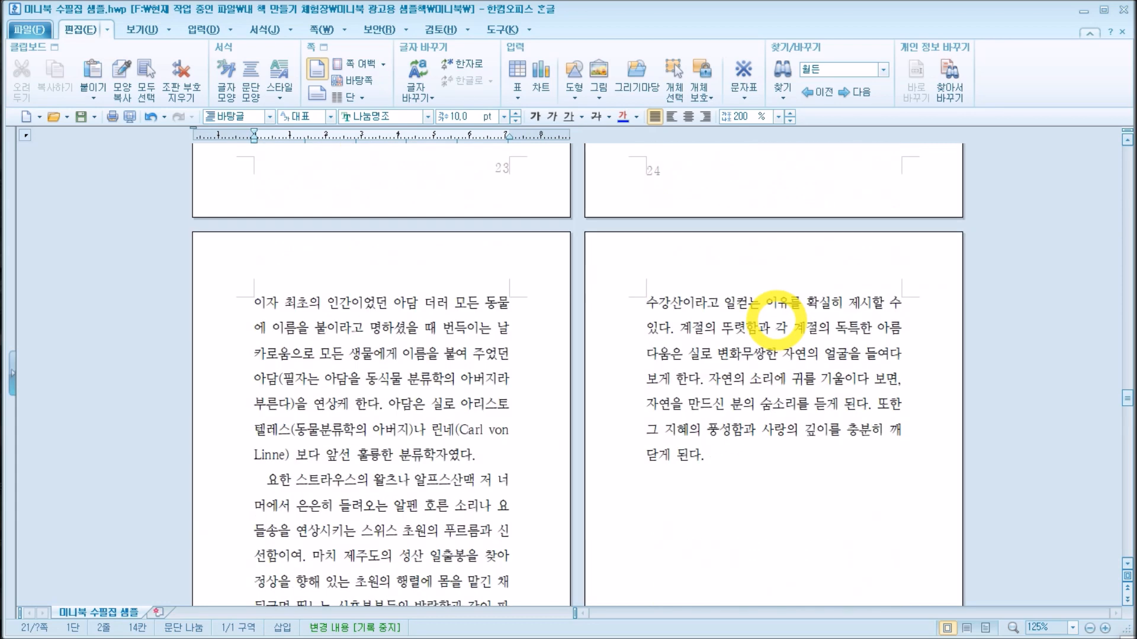
pyautogui.scroll(-6, 777, 314)
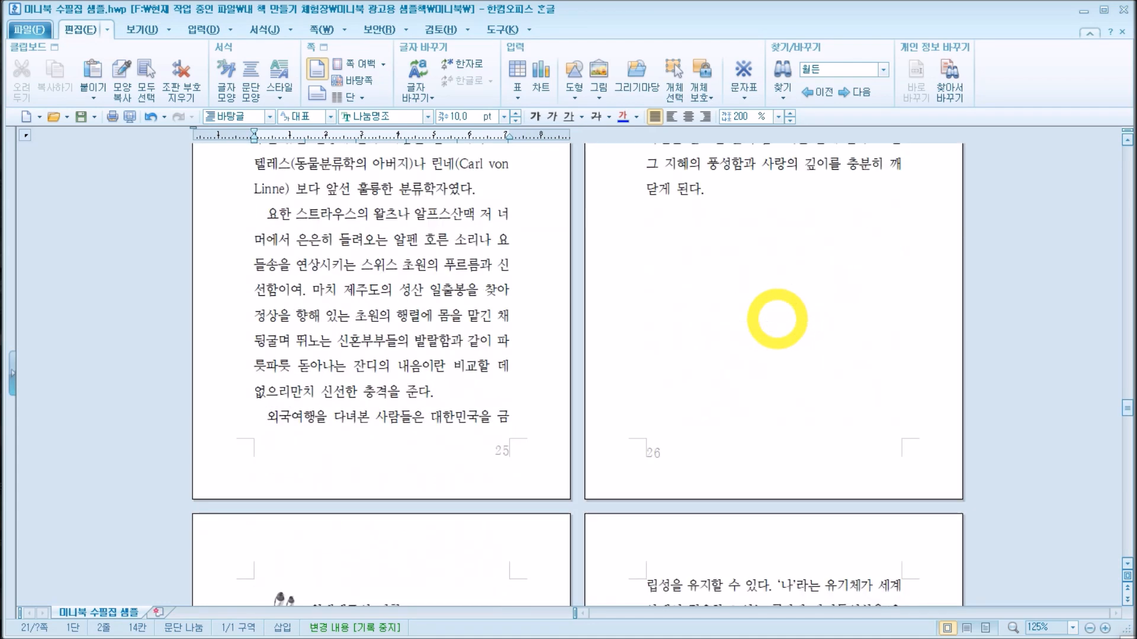
pyautogui.hotkey('ctrl', 'z')
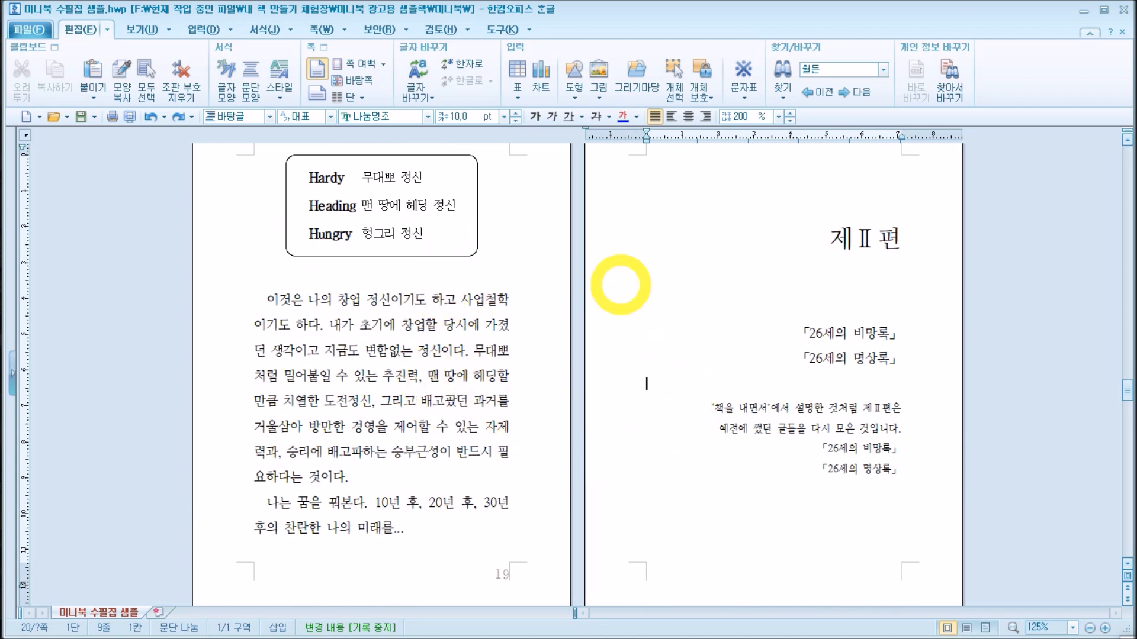
# Step: Set the screen zoom of the two-page view to 150% and look through the enlarged manuscript pages
pyautogui.click(170, 29)
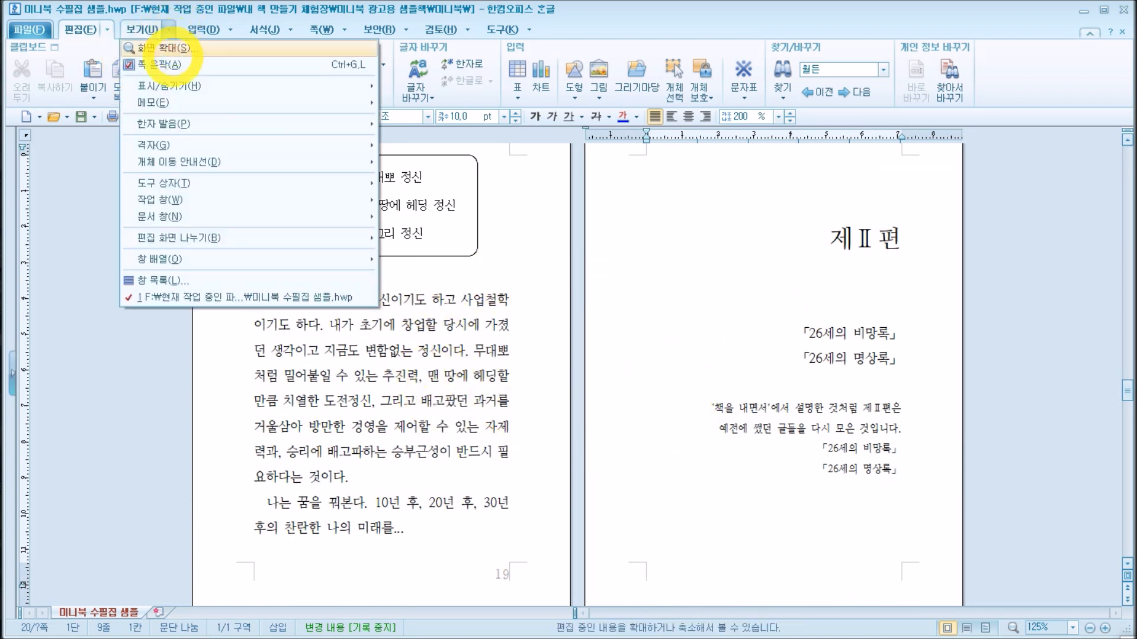
pyautogui.click(173, 47)
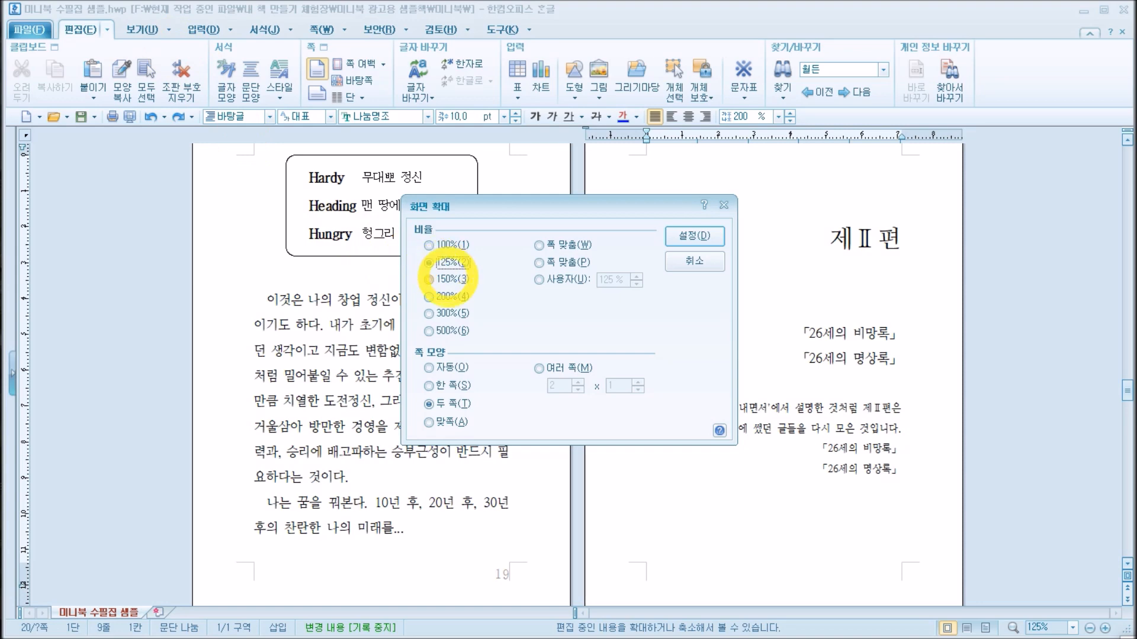
pyautogui.click(451, 279)
pyautogui.click(698, 235)
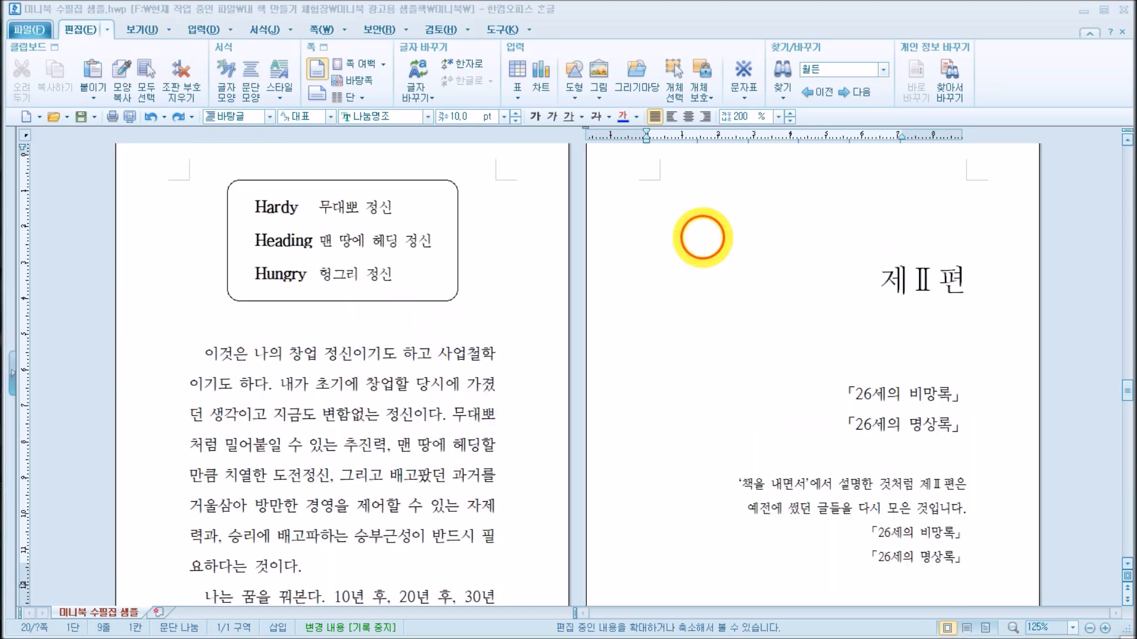
pyautogui.scroll(-15, 843, 270)
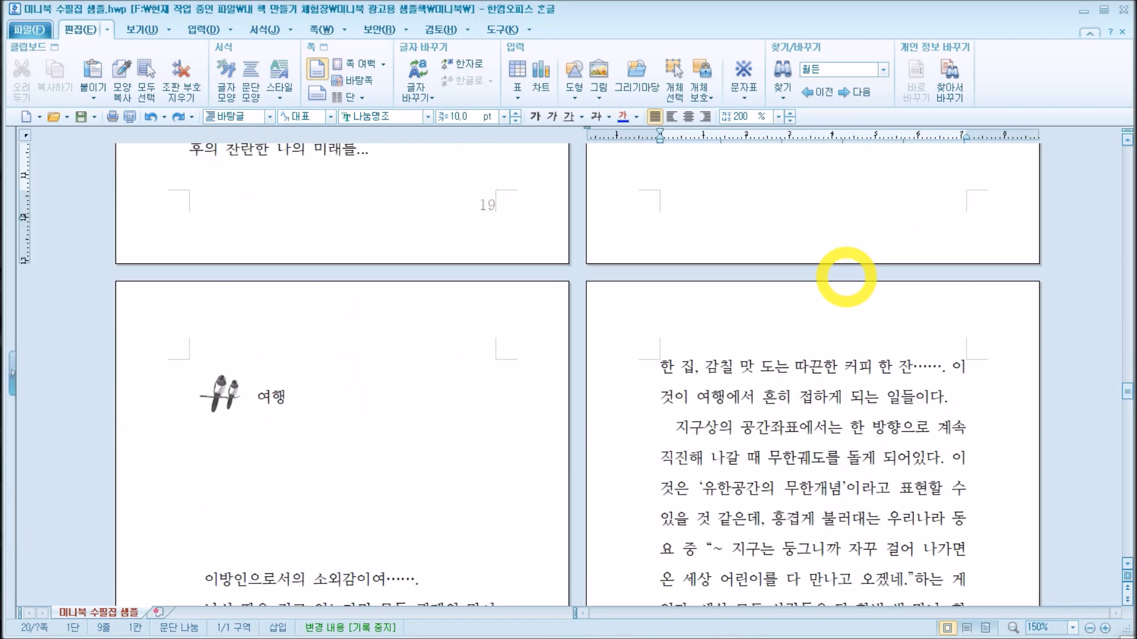
pyautogui.scroll(-6, 847, 279)
pyautogui.scroll(8, 846, 279)
pyautogui.scroll(-8, 846, 279)
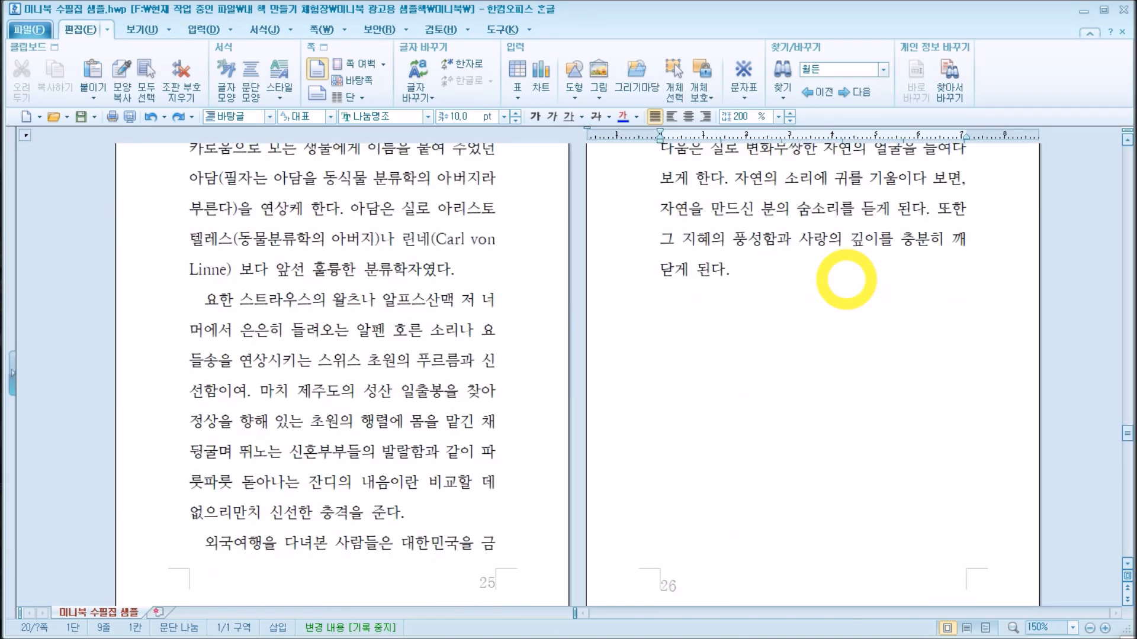
pyautogui.scroll(-3, 846, 279)
pyautogui.scroll(3, 837, 274)
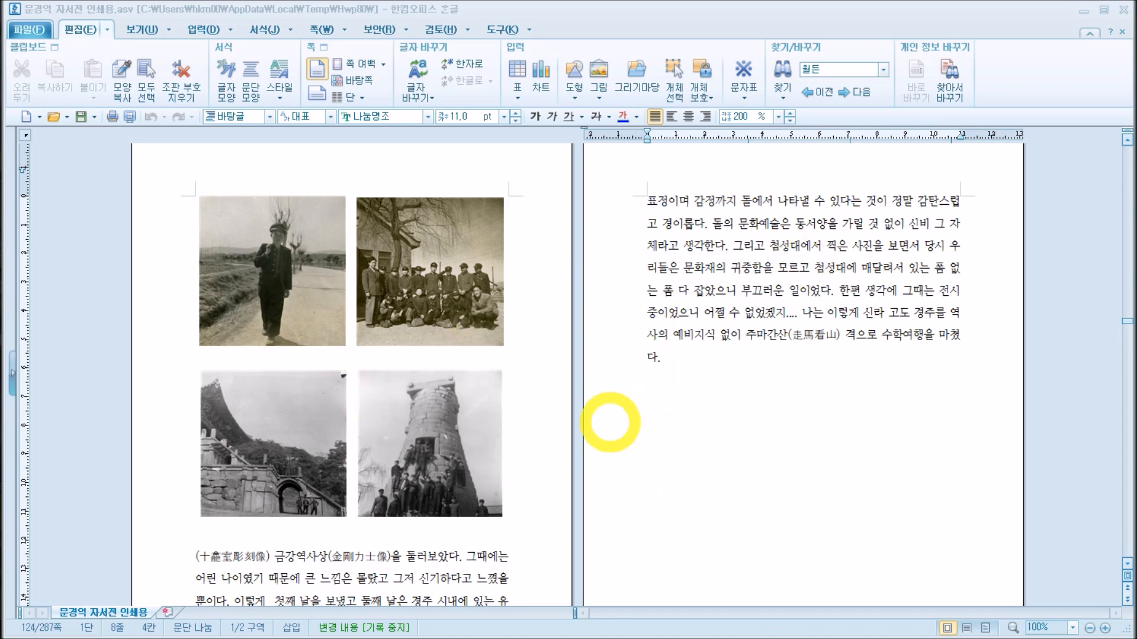
pyautogui.click(283, 289)
pyautogui.click(446, 273)
pyautogui.click(343, 466)
pyautogui.click(429, 558)
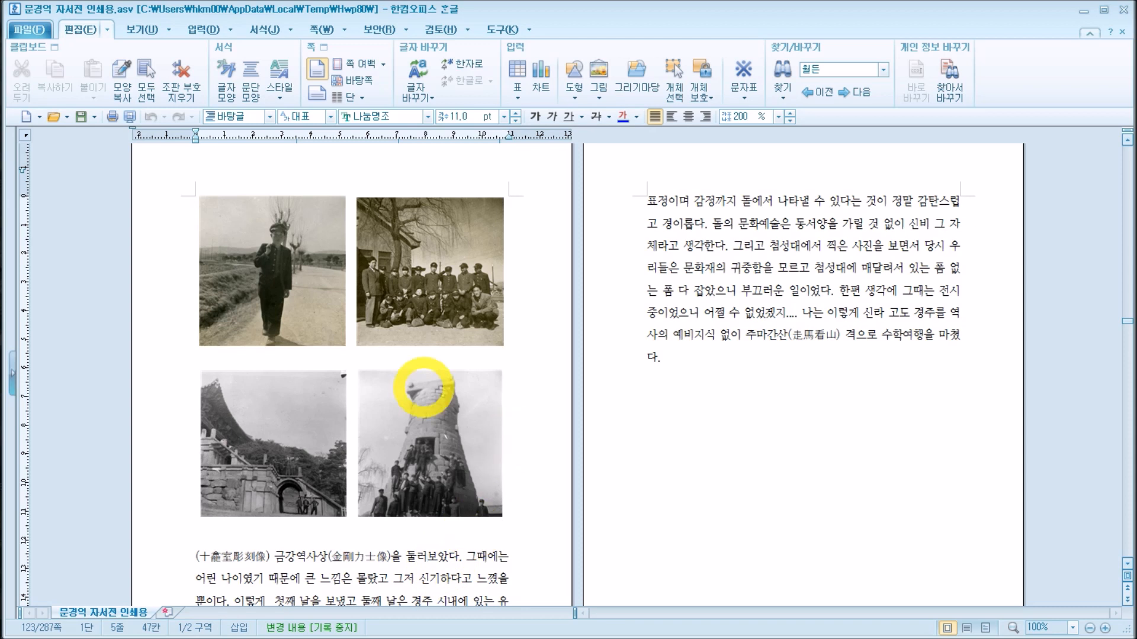
# Step: Place the cursor after the last paragraph of the text page and browse the desktop for a picture to insert
pyautogui.click(728, 368)
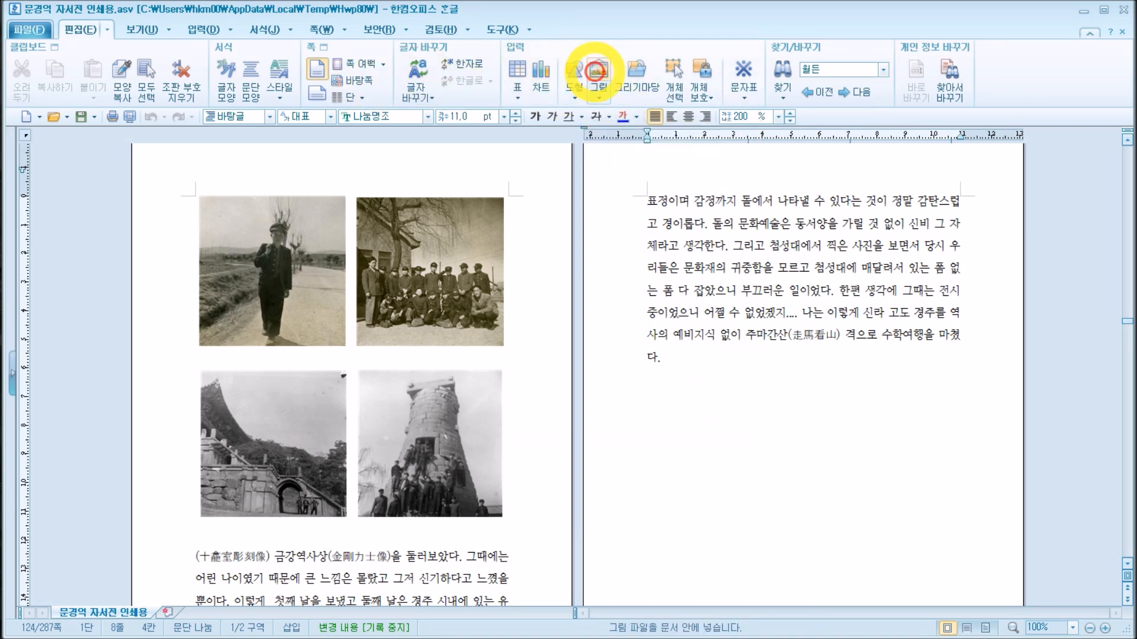
pyautogui.click(595, 70)
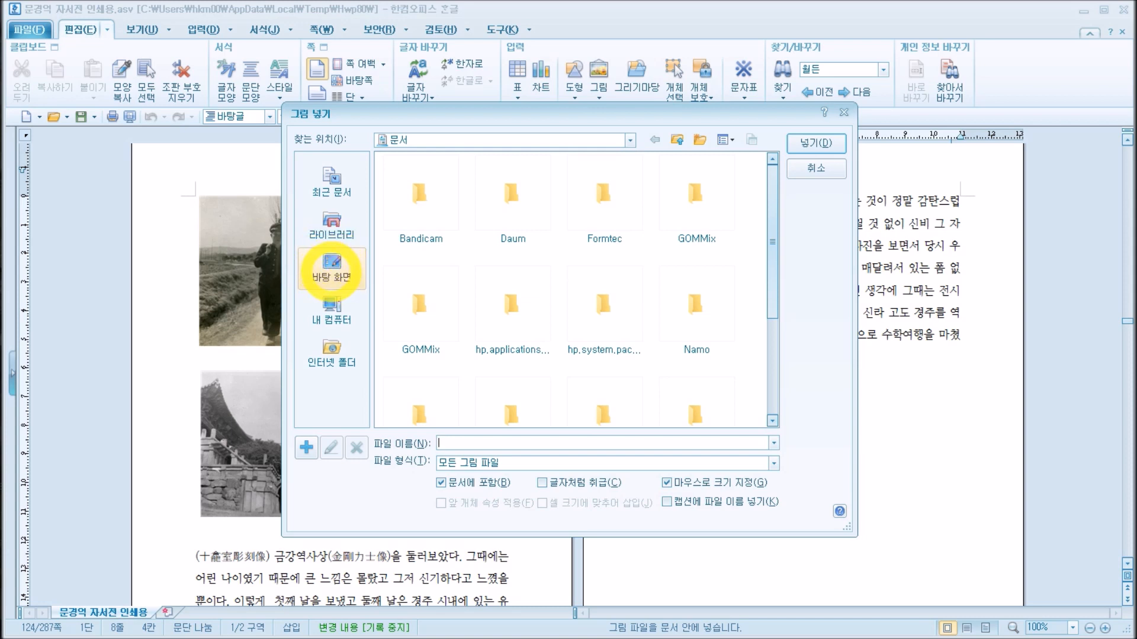
pyautogui.click(331, 272)
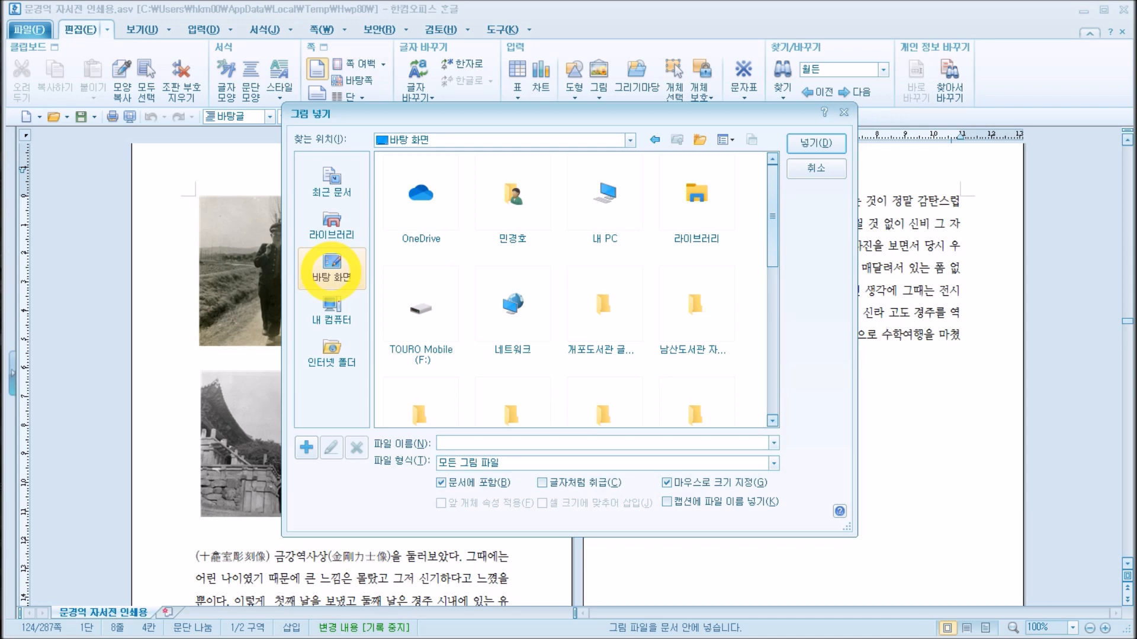
pyautogui.moveTo(775, 188); pyautogui.dragTo(772, 290)
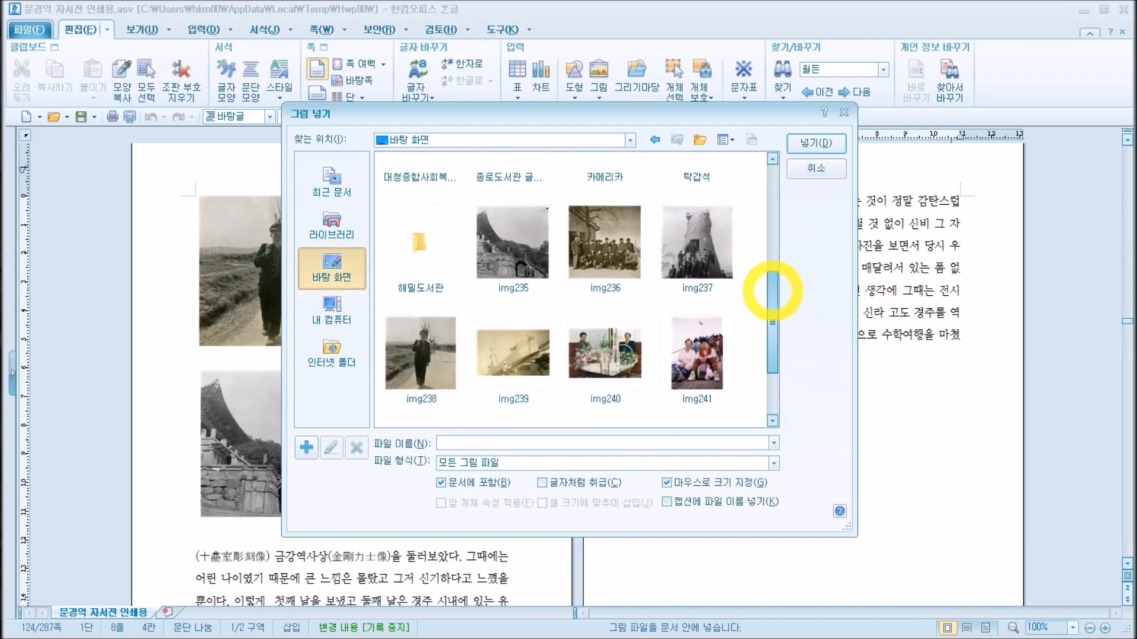
# Step: Insert picture img235 about 57 mm wide and 57 mm high, then move it over the paragraph's left edge
pyautogui.click(515, 241)
pyautogui.click(609, 241)
pyautogui.click(693, 243)
pyautogui.click(521, 249)
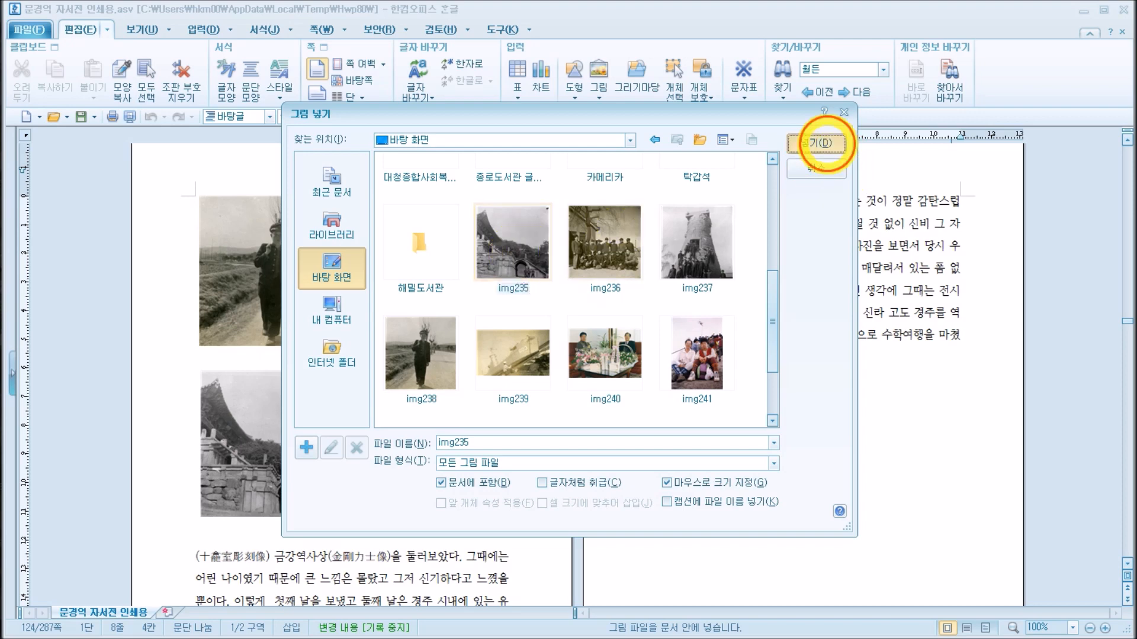
pyautogui.click(816, 142)
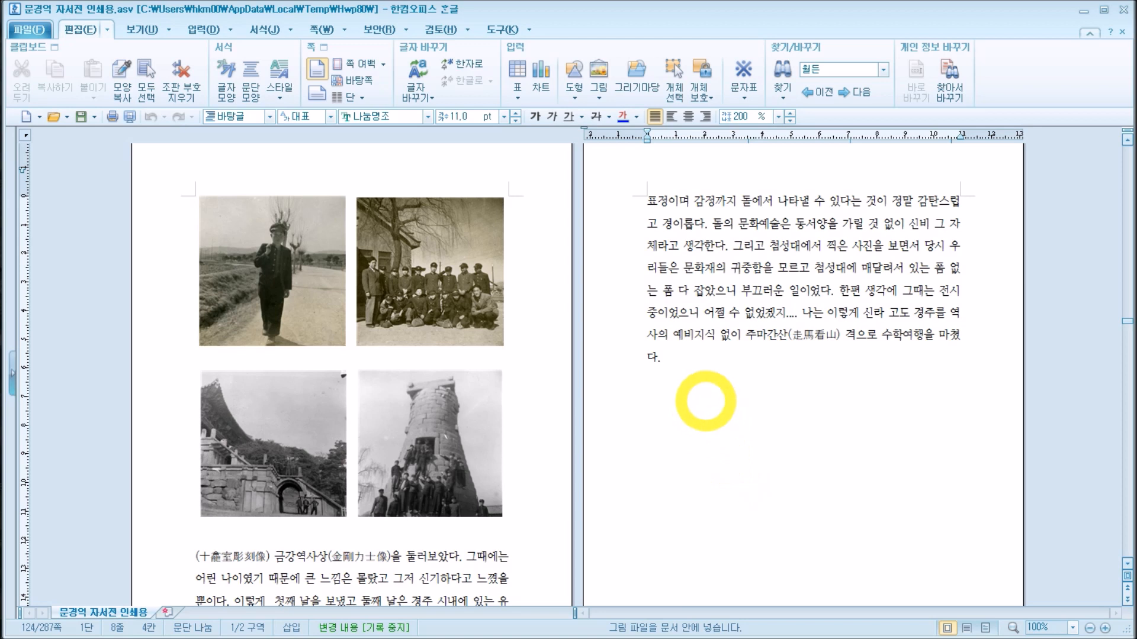
pyautogui.moveTo(685, 378); pyautogui.dragTo(848, 506)
pyautogui.moveTo(774, 469); pyautogui.dragTo(858, 410)
pyautogui.moveTo(914, 405); pyautogui.dragTo(706, 357)
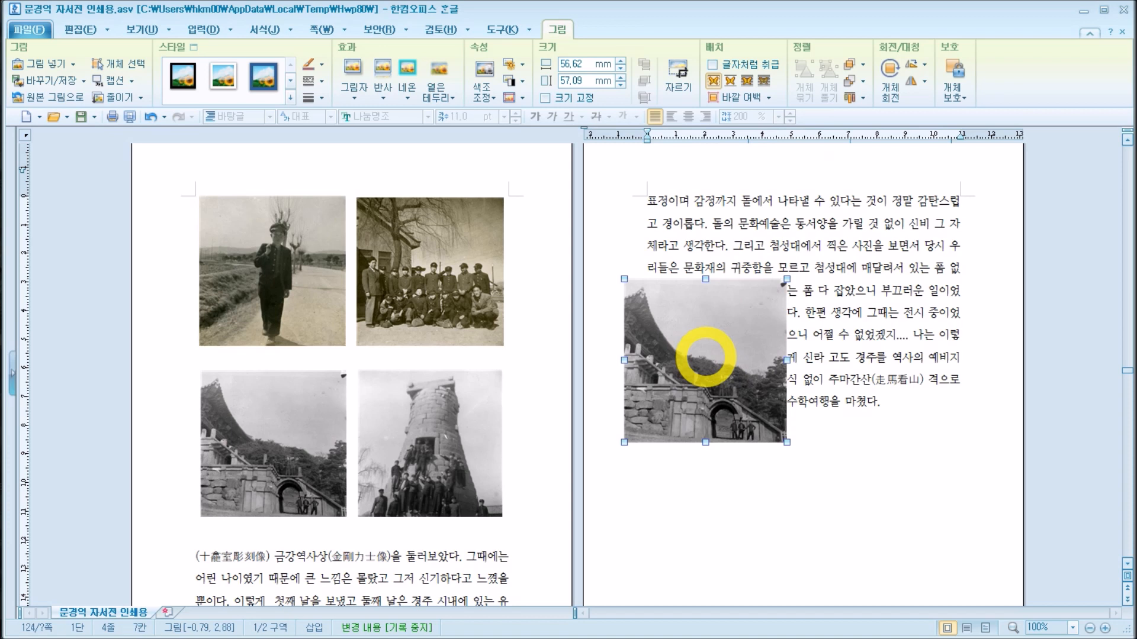
# Step: Examine the inserted picture's object properties for margins and caption, line, picture and shadow, ending on the basic settings
pyautogui.doubleClick(705, 357)
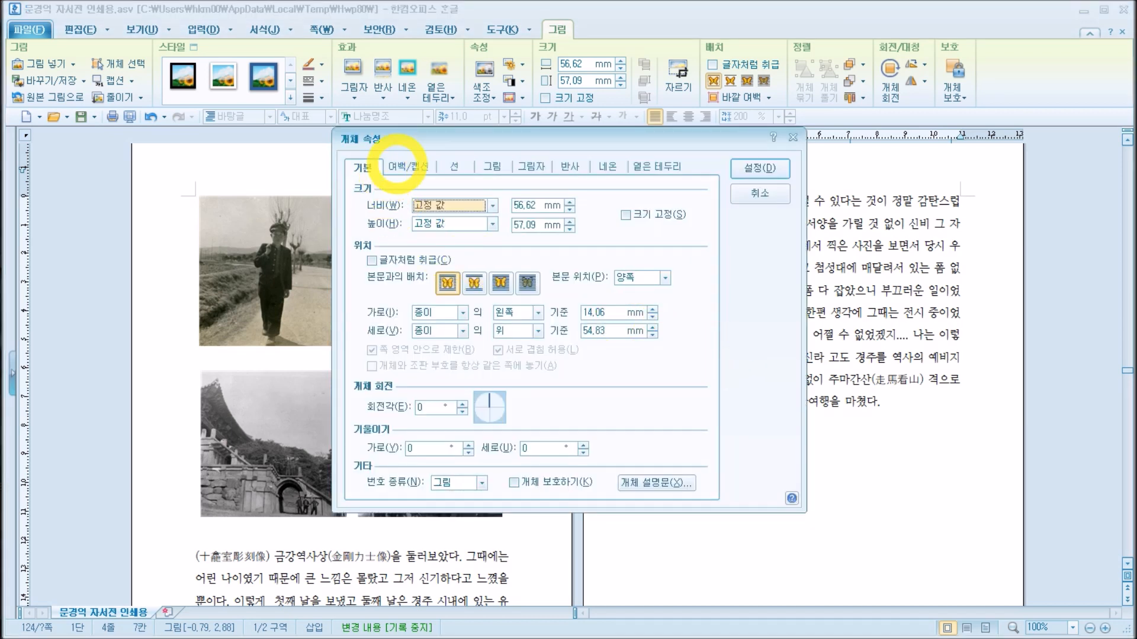
pyautogui.click(414, 166)
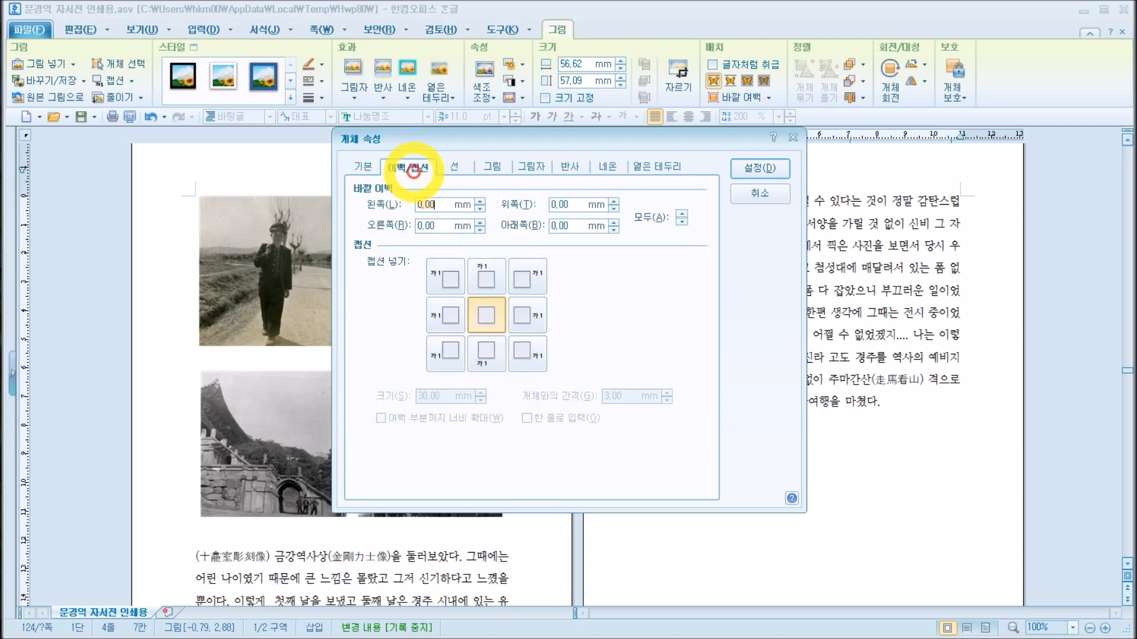
pyautogui.click(455, 167)
pyautogui.click(492, 166)
pyautogui.click(532, 166)
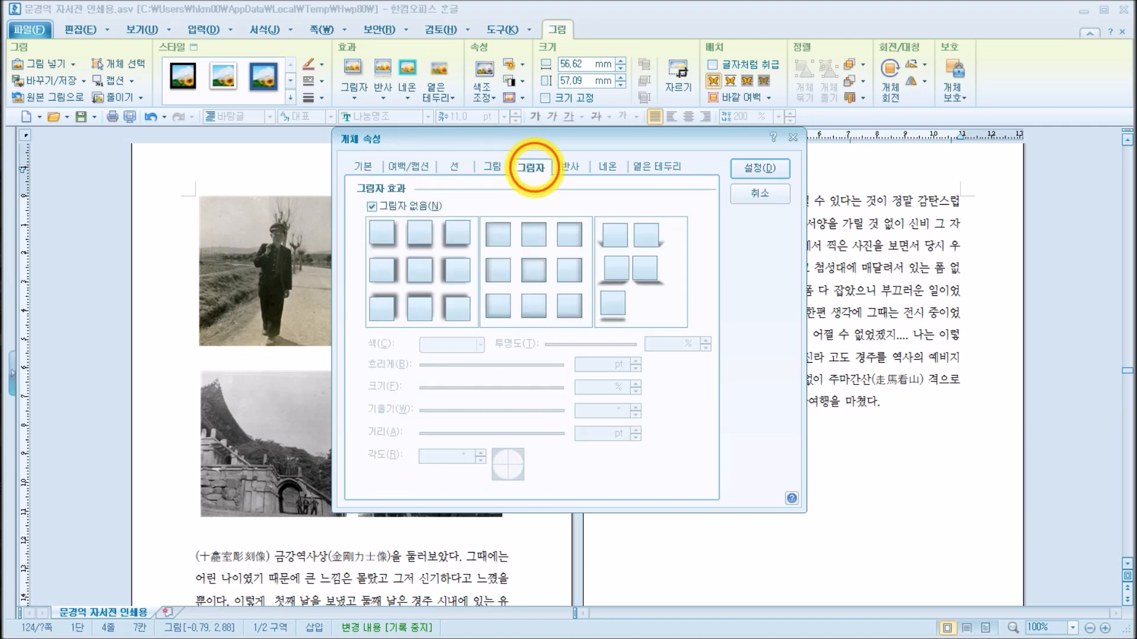
pyautogui.click(362, 167)
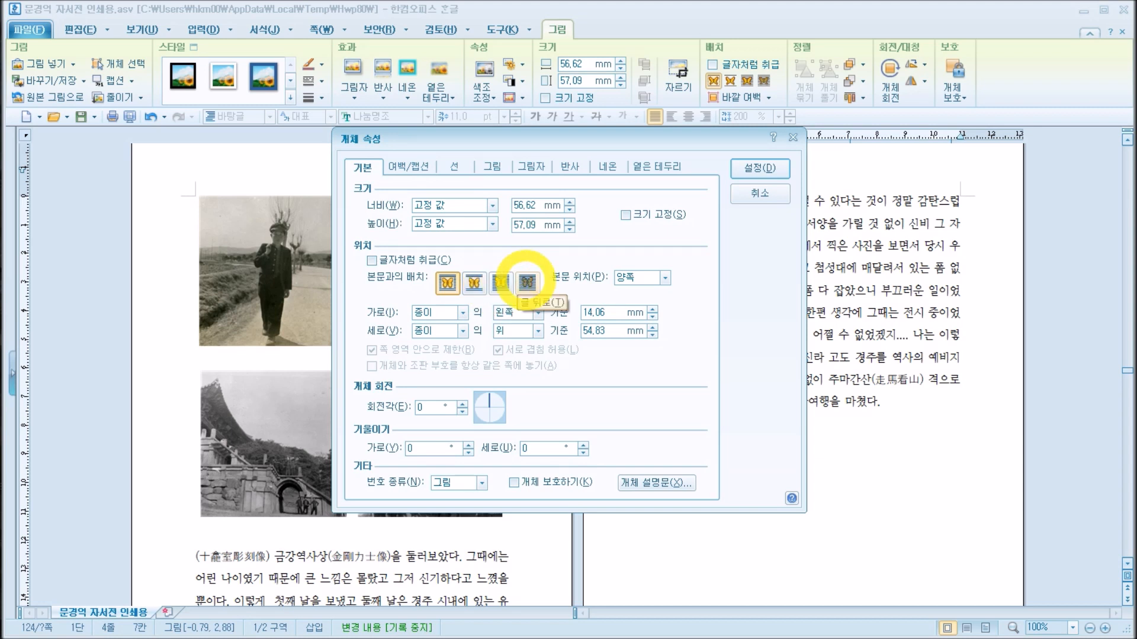
# Step: Wrap the body text around both sides of the picture and move the picture into the middle of the paragraph
pyautogui.click(448, 282)
pyautogui.click(746, 169)
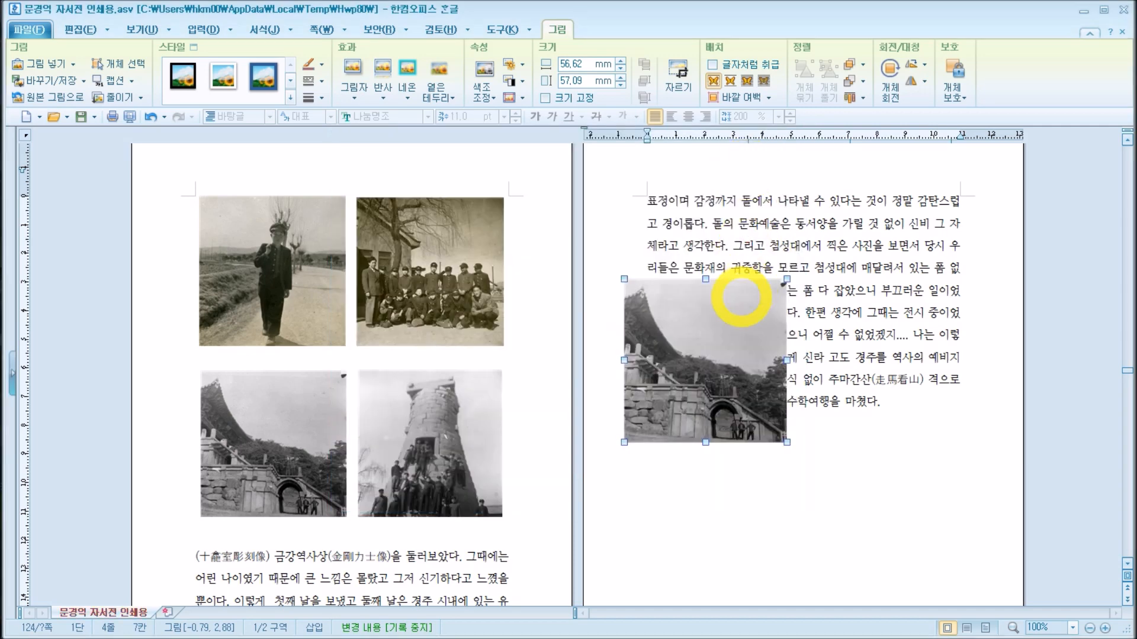
pyautogui.moveTo(696, 341); pyautogui.dragTo(749, 312)
pyautogui.moveTo(768, 373); pyautogui.dragTo(777, 326)
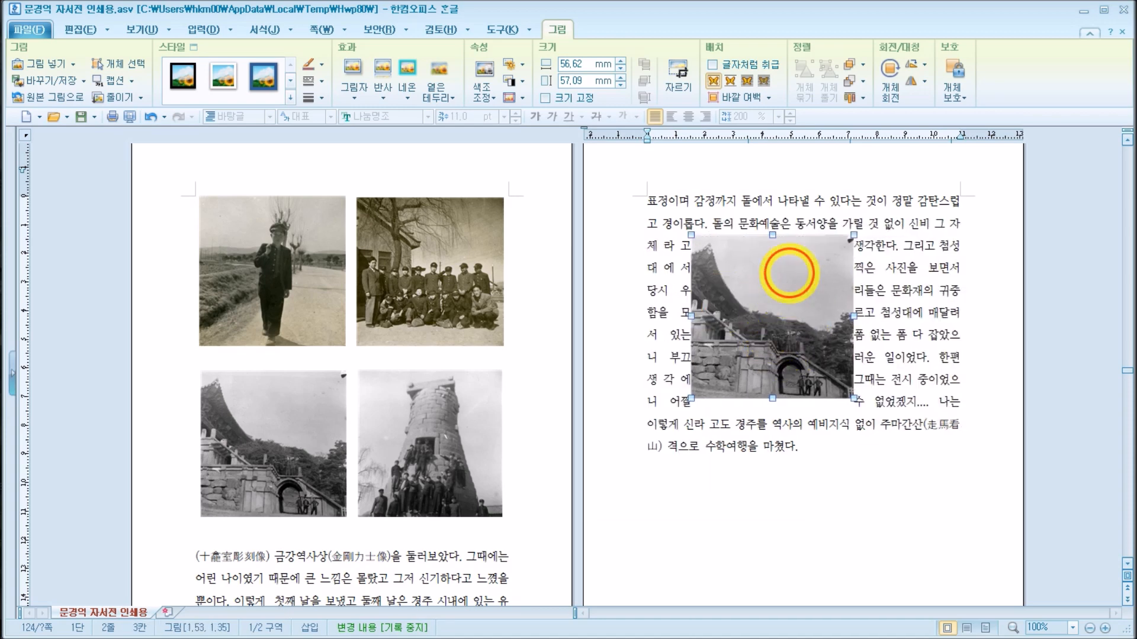
# Step: Set the picture's text arrangement so text runs only above and below it, then reposition the picture within the paragraph
pyautogui.doubleClick(791, 276)
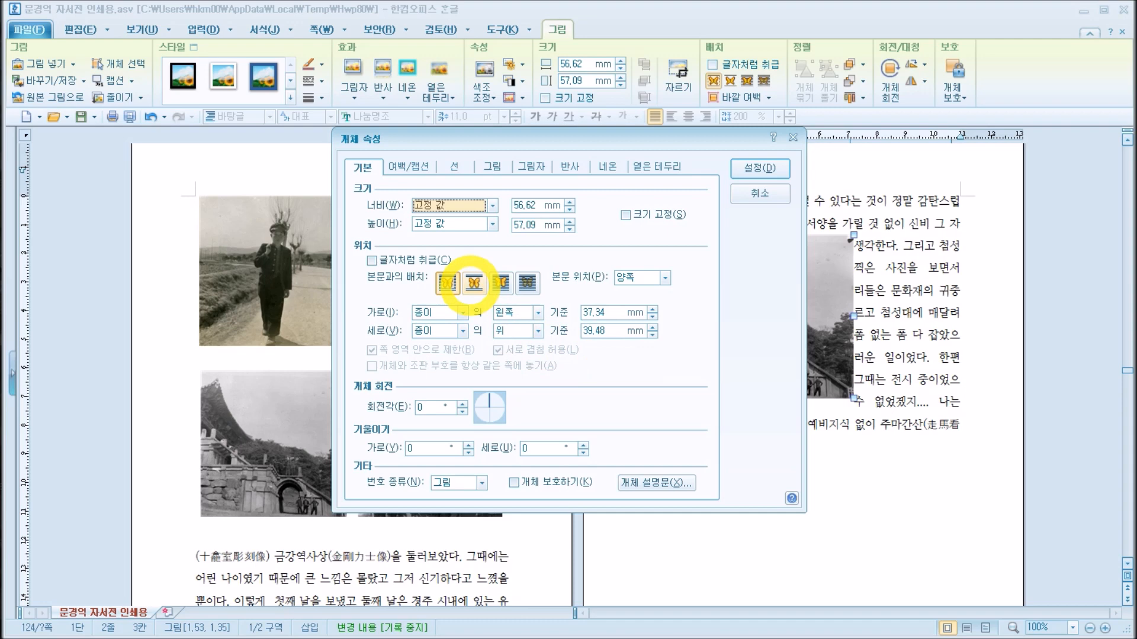
pyautogui.click(473, 283)
pyautogui.click(764, 169)
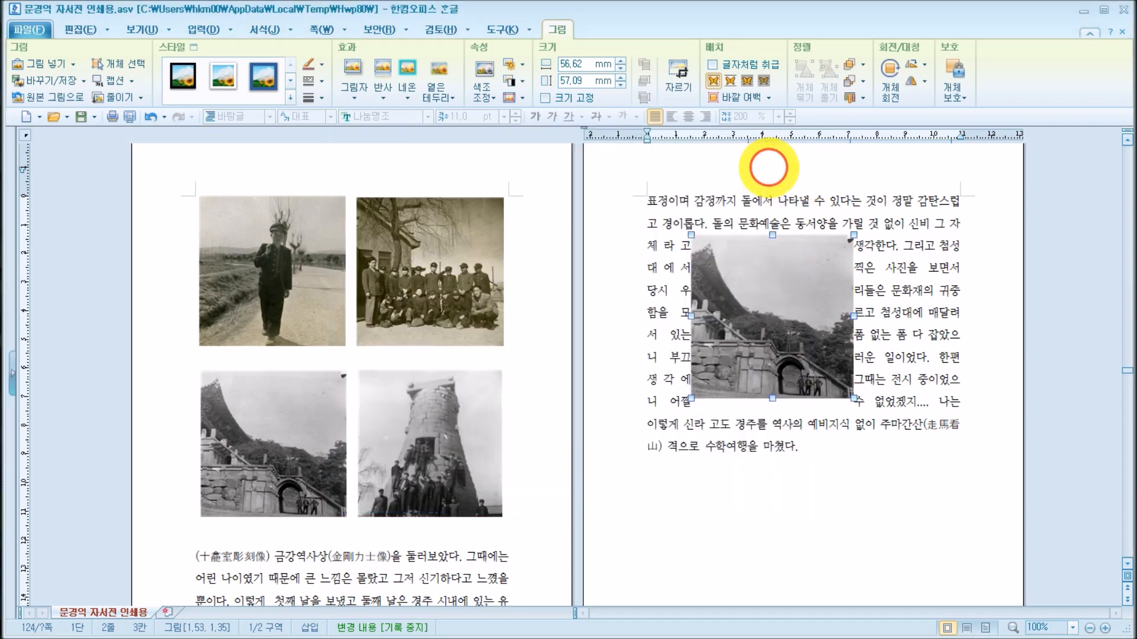
pyautogui.moveTo(789, 323); pyautogui.dragTo(763, 329)
# Step: Set the picture's text arrangement to in front of text (글 앞으로) and move the picture around over the paragraph
pyautogui.doubleClick(807, 320)
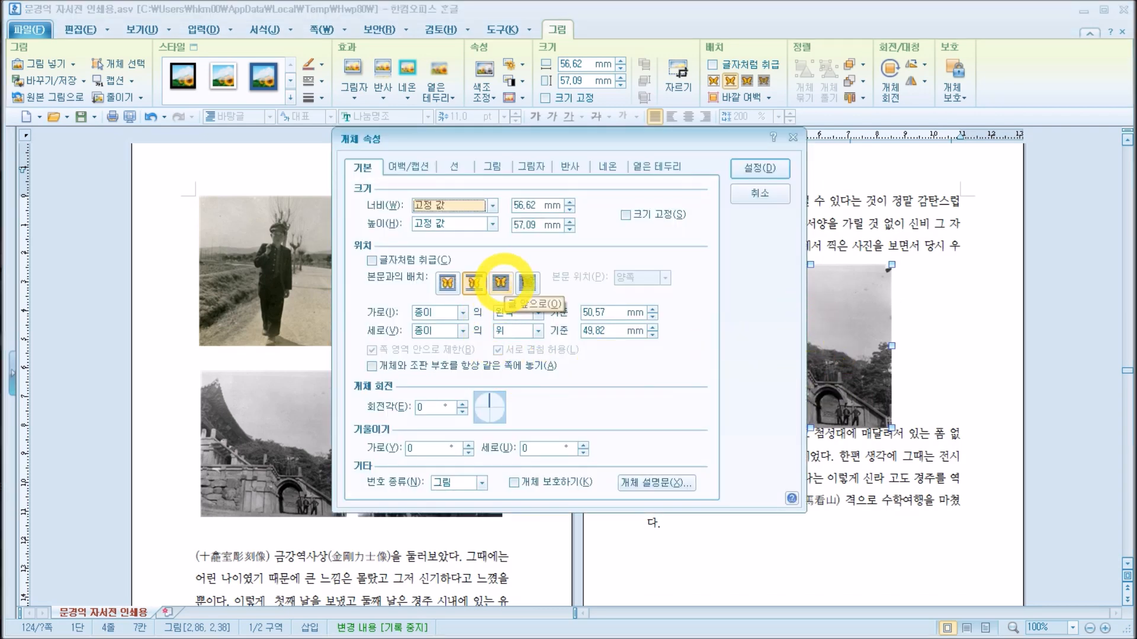
pyautogui.click(500, 283)
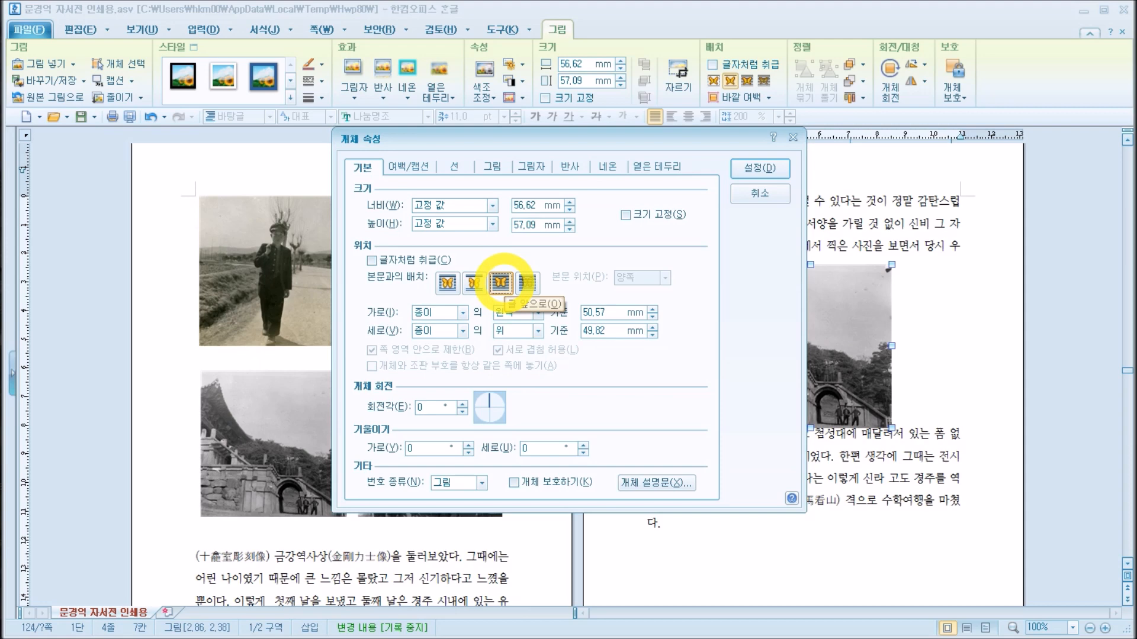
pyautogui.click(760, 168)
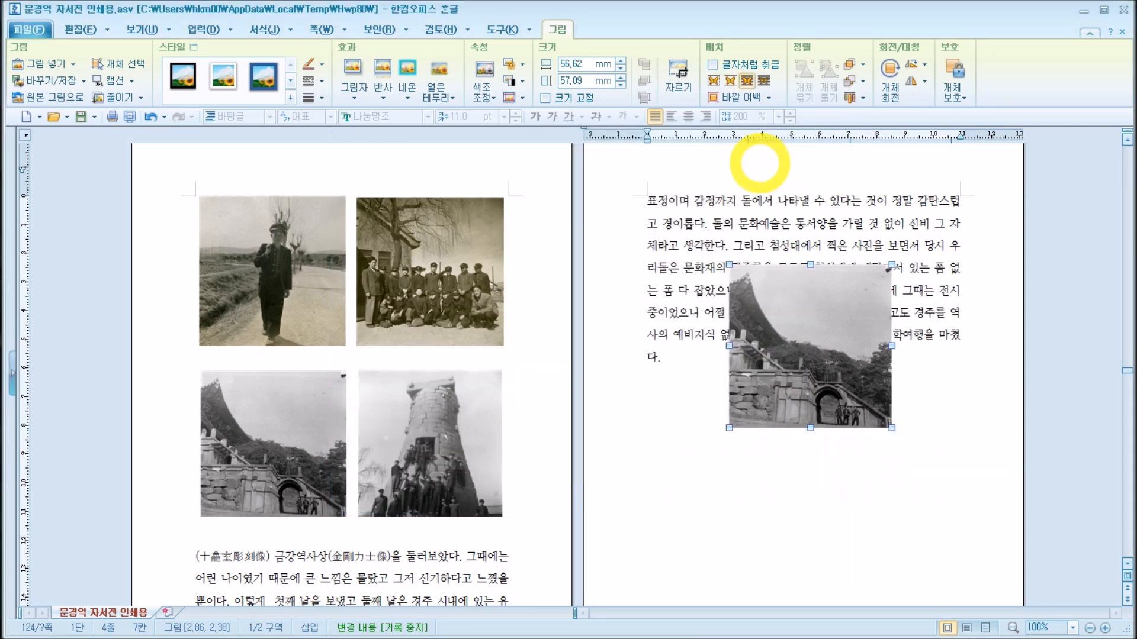
pyautogui.moveTo(825, 385); pyautogui.dragTo(797, 350)
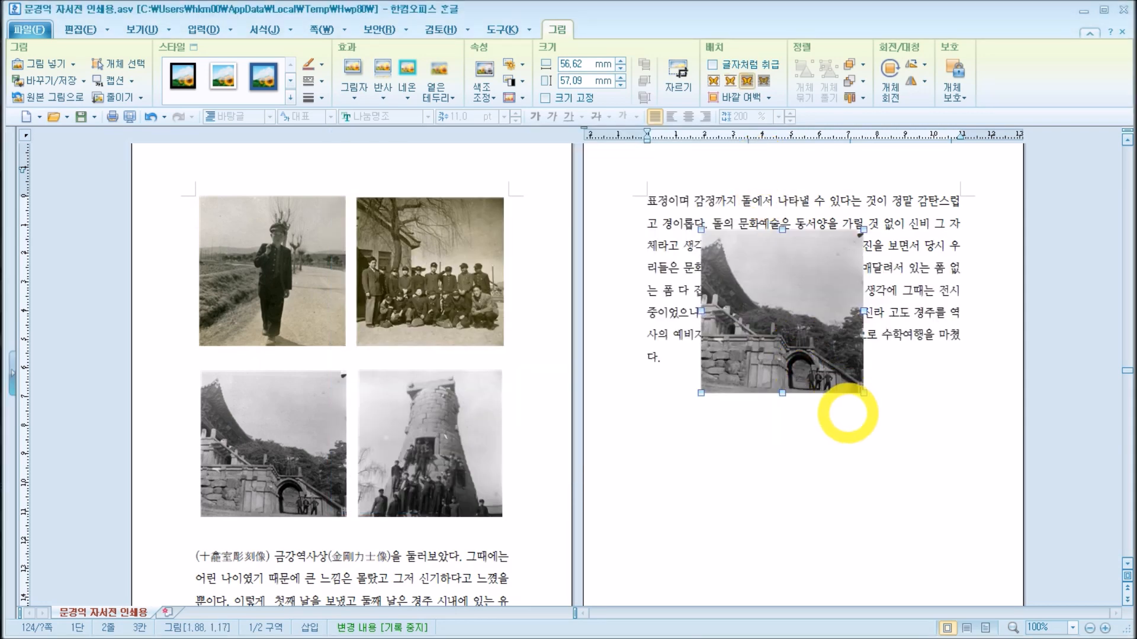
pyautogui.moveTo(786, 307); pyautogui.dragTo(812, 310)
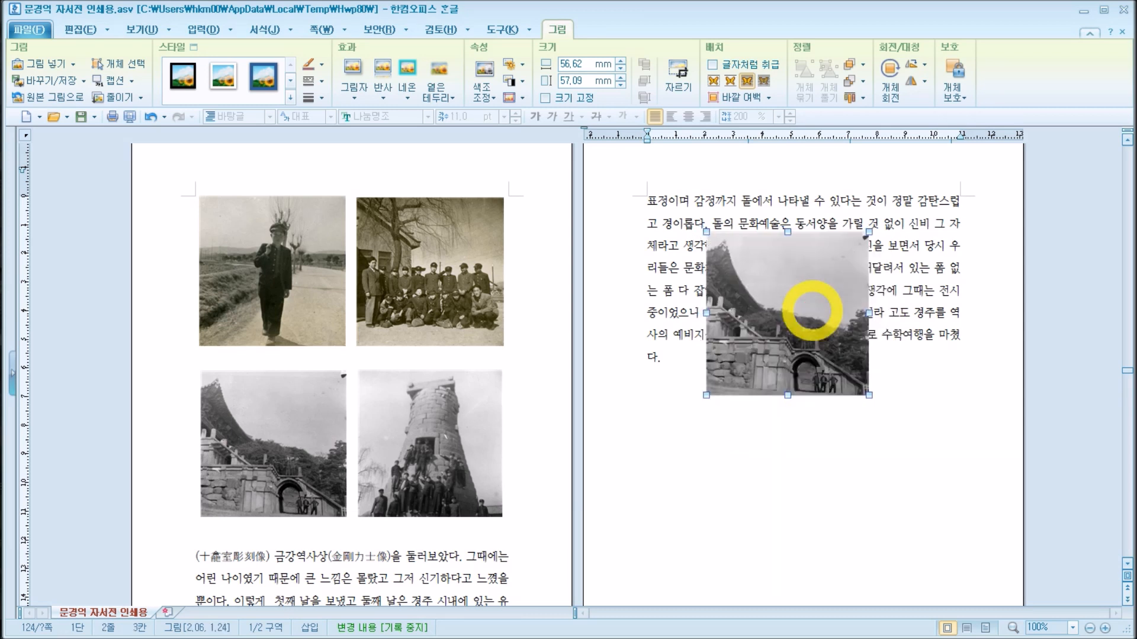
# Step: Set the picture's text arrangement to behind text (글 뒤로) and move the picture around under the paragraph
pyautogui.doubleClick(797, 266)
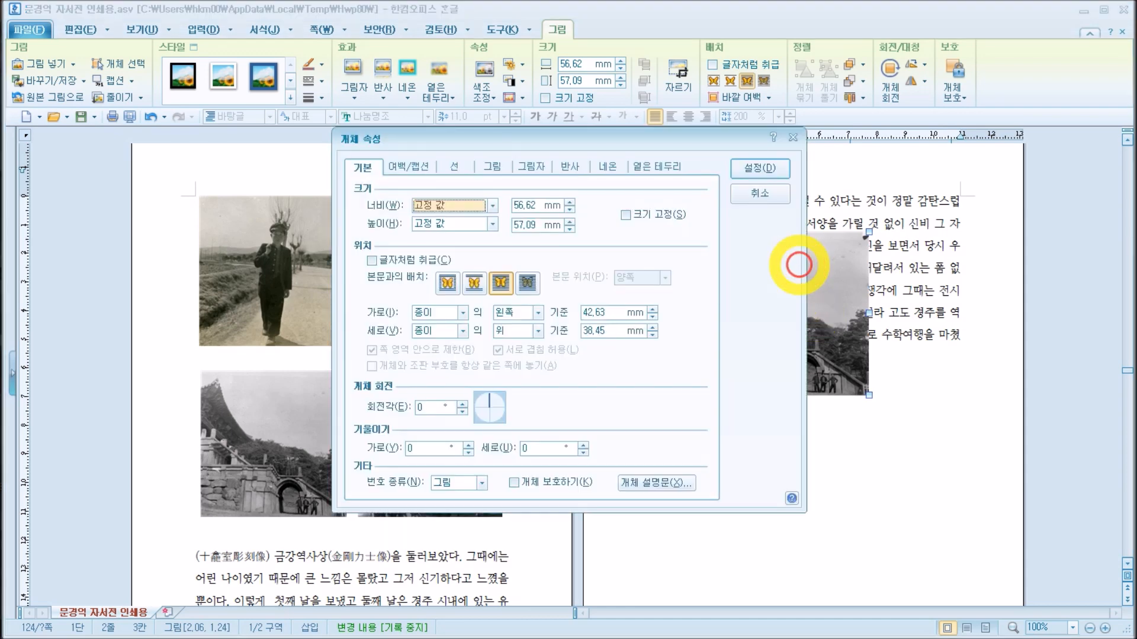
pyautogui.click(527, 282)
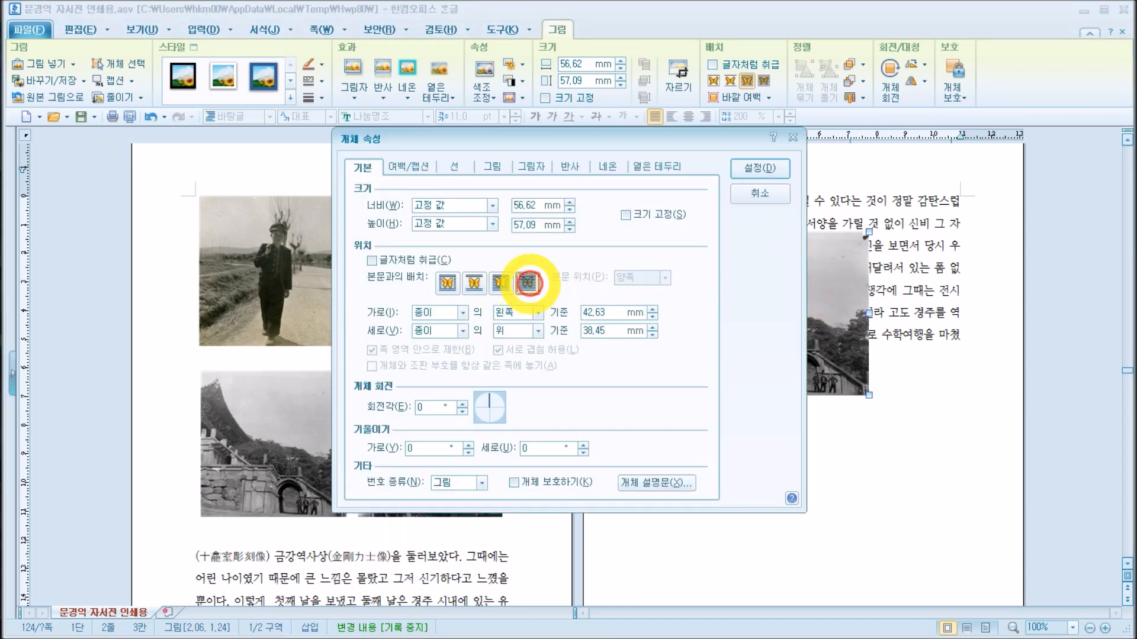
pyautogui.click(760, 169)
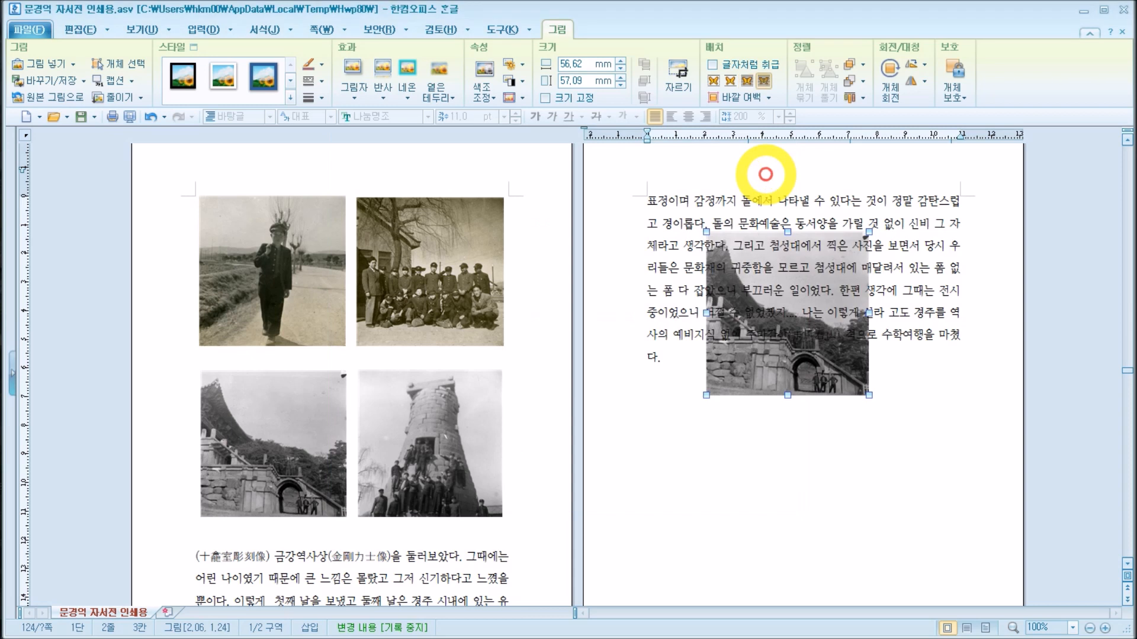
pyautogui.moveTo(799, 298); pyautogui.dragTo(870, 270)
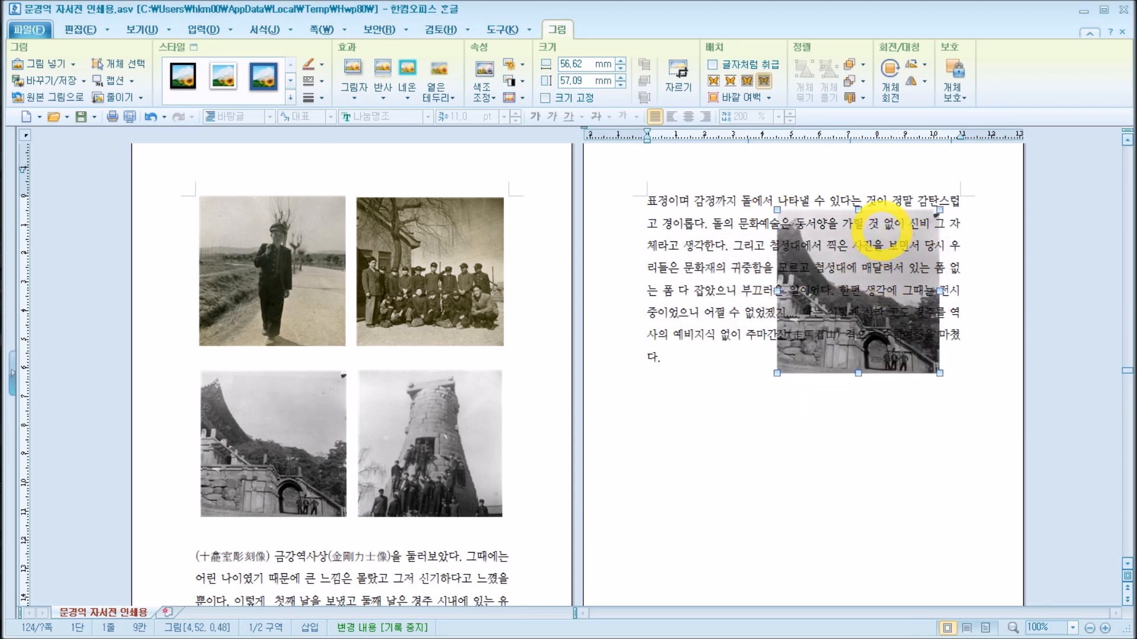
pyautogui.moveTo(885, 265); pyautogui.dragTo(832, 287)
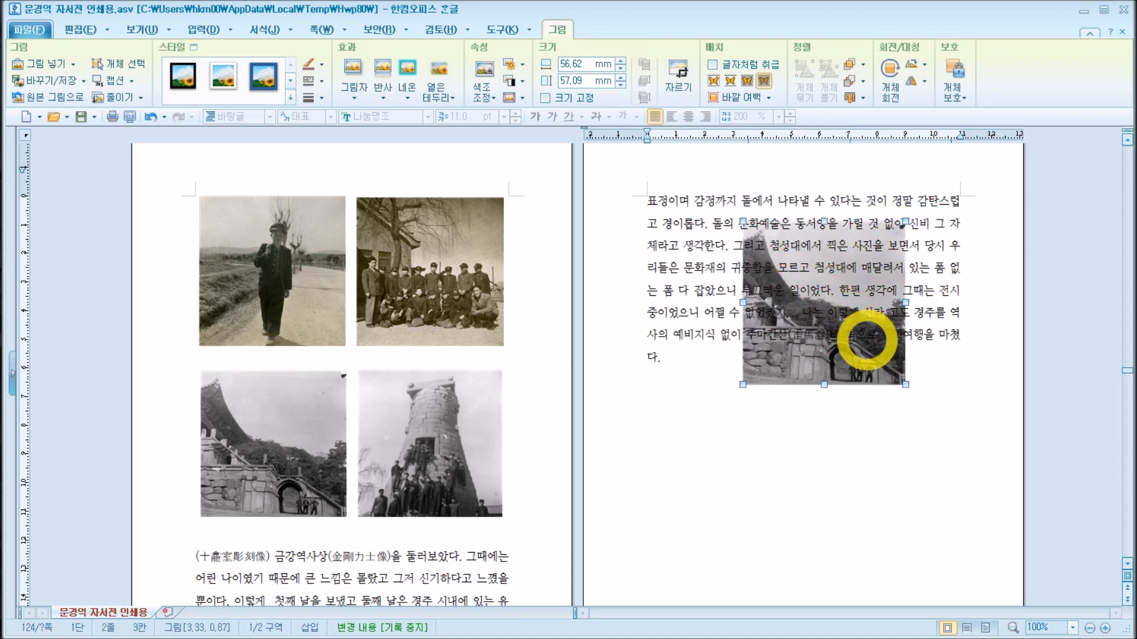
pyautogui.moveTo(867, 341); pyautogui.dragTo(835, 373)
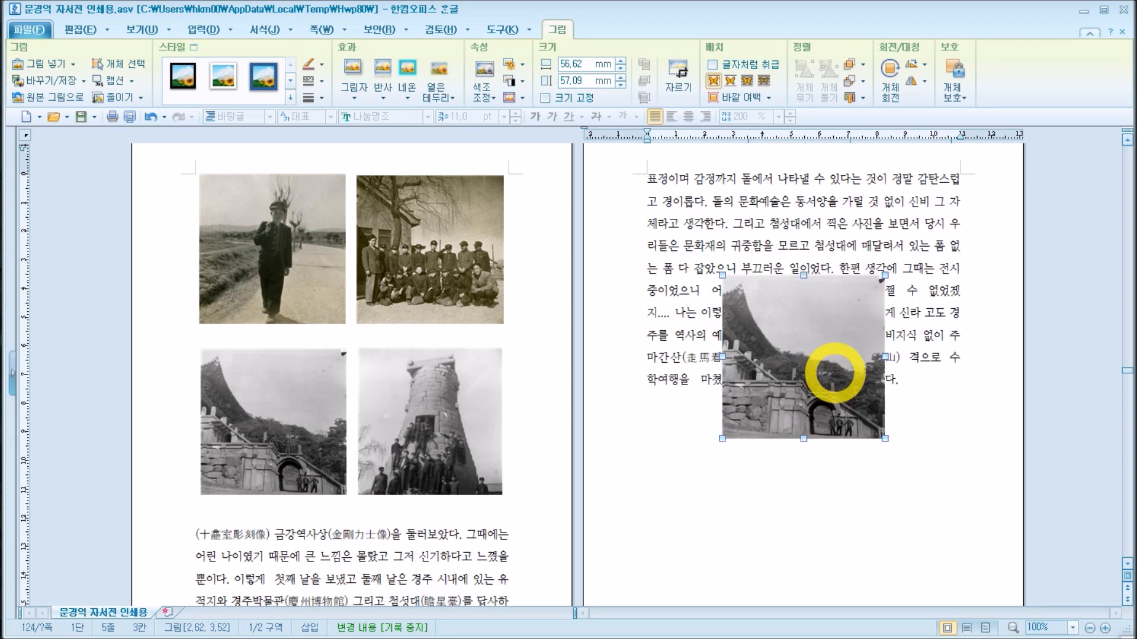
# Step: Make the picture be treated as a character (글자처럼 취급) and move it to the start of its text line
pyautogui.doubleClick(835, 373)
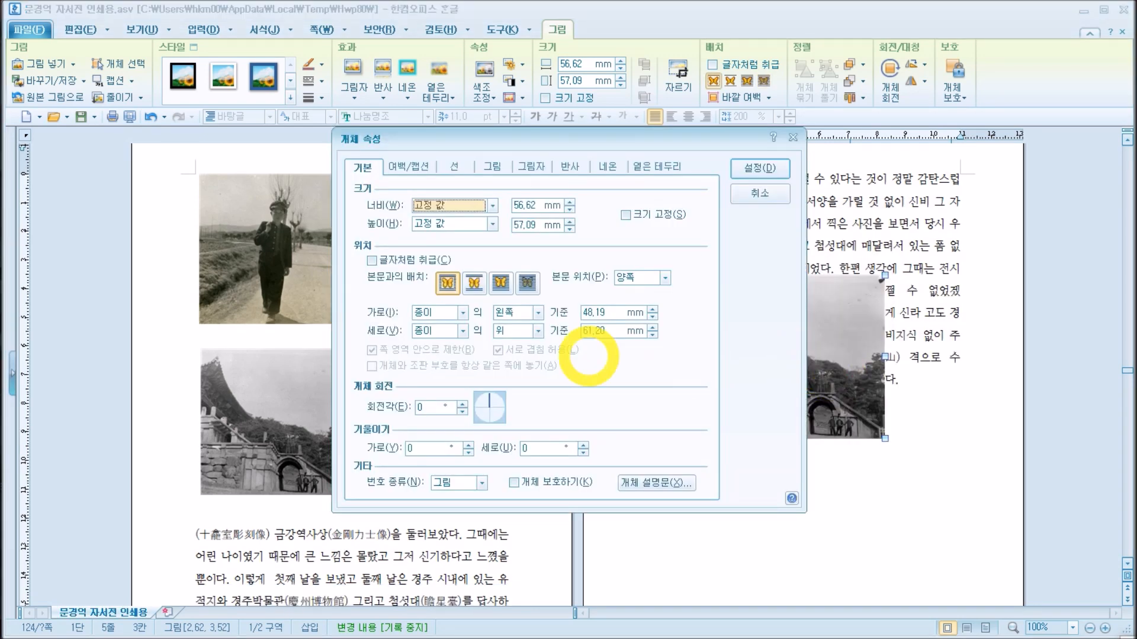
pyautogui.click(372, 260)
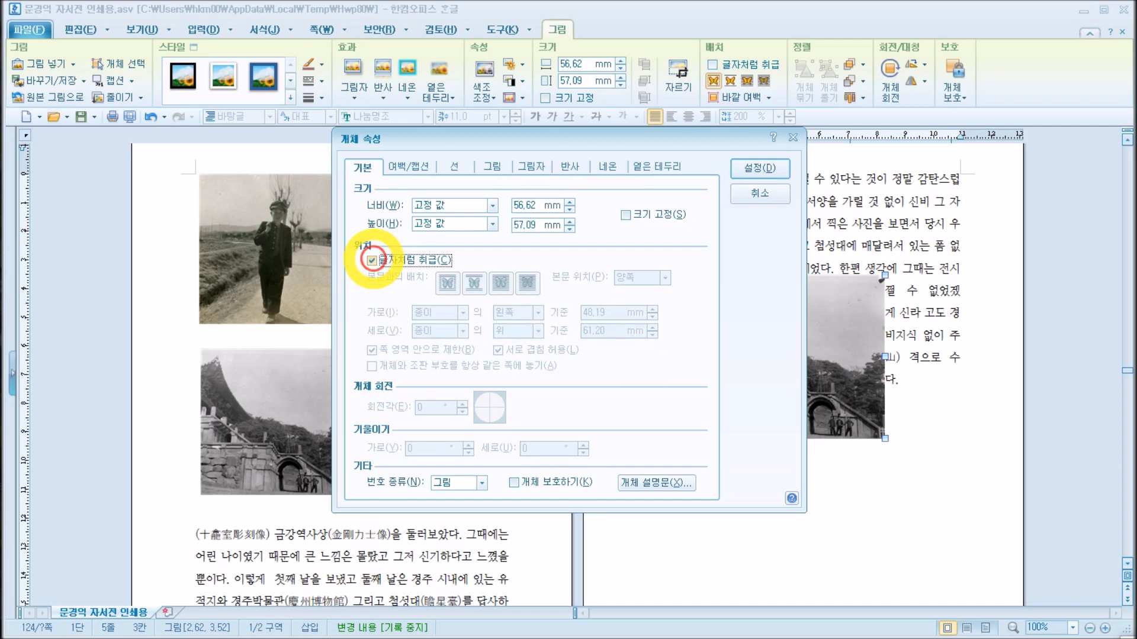
pyautogui.click(759, 168)
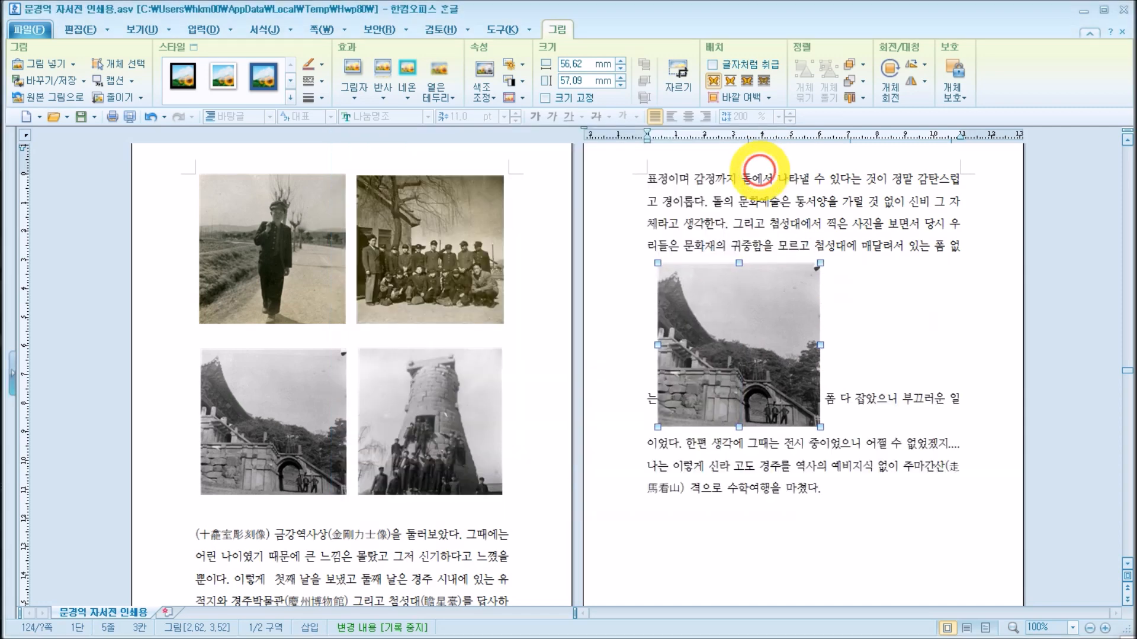
pyautogui.moveTo(790, 362); pyautogui.dragTo(654, 367)
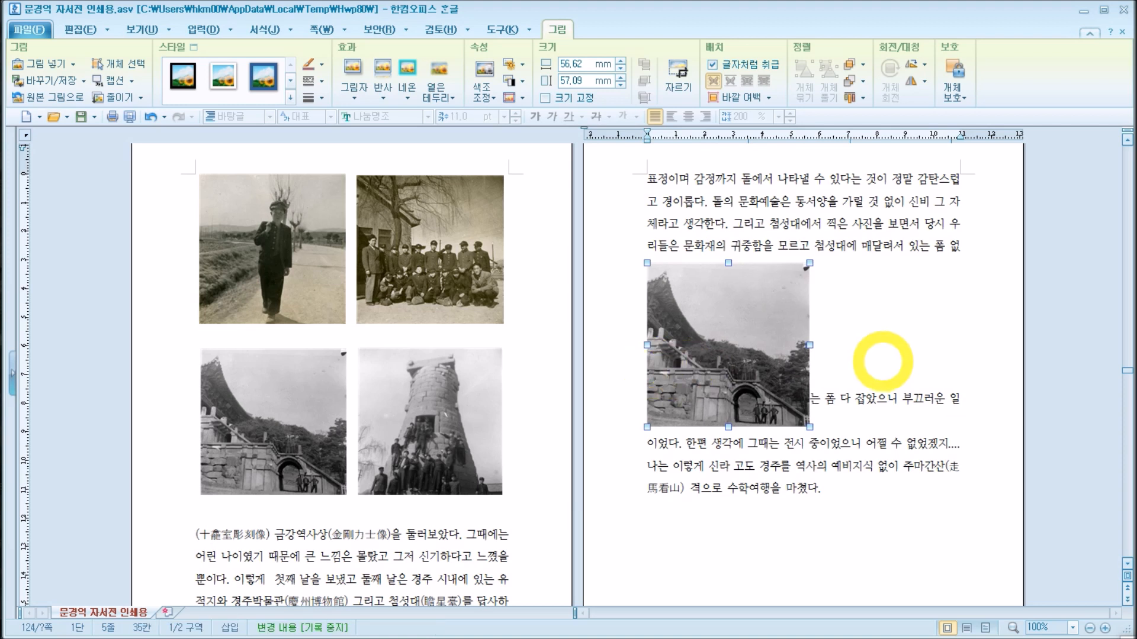
# Step: Insert two paragraph breaks after the inline picture to push the following text below it
pyautogui.click(814, 398)
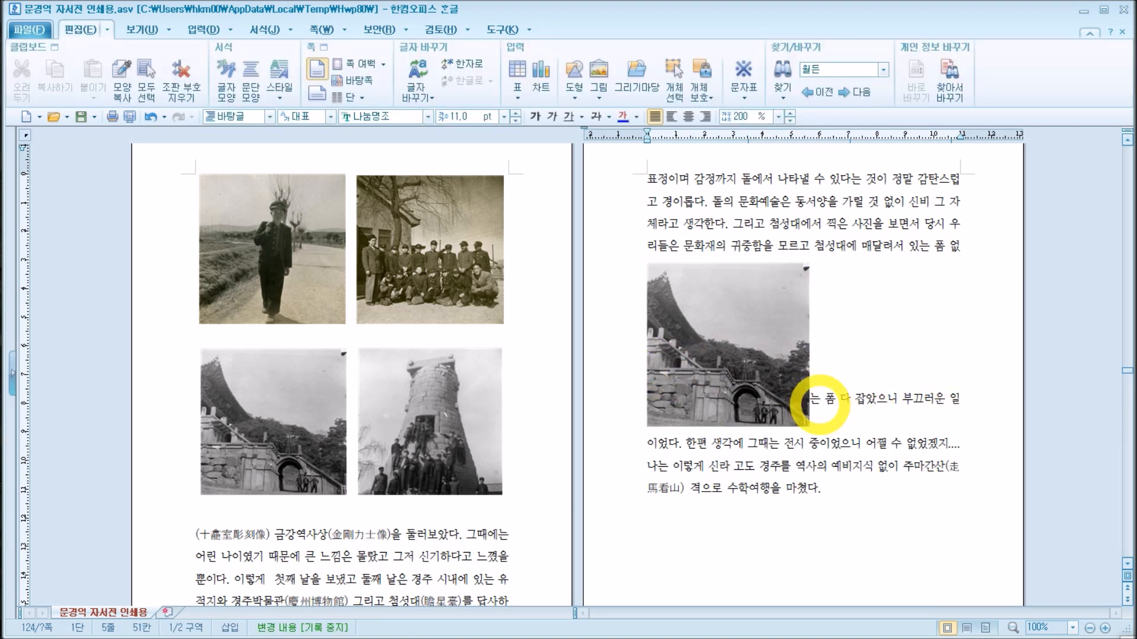
pyautogui.press('Return')
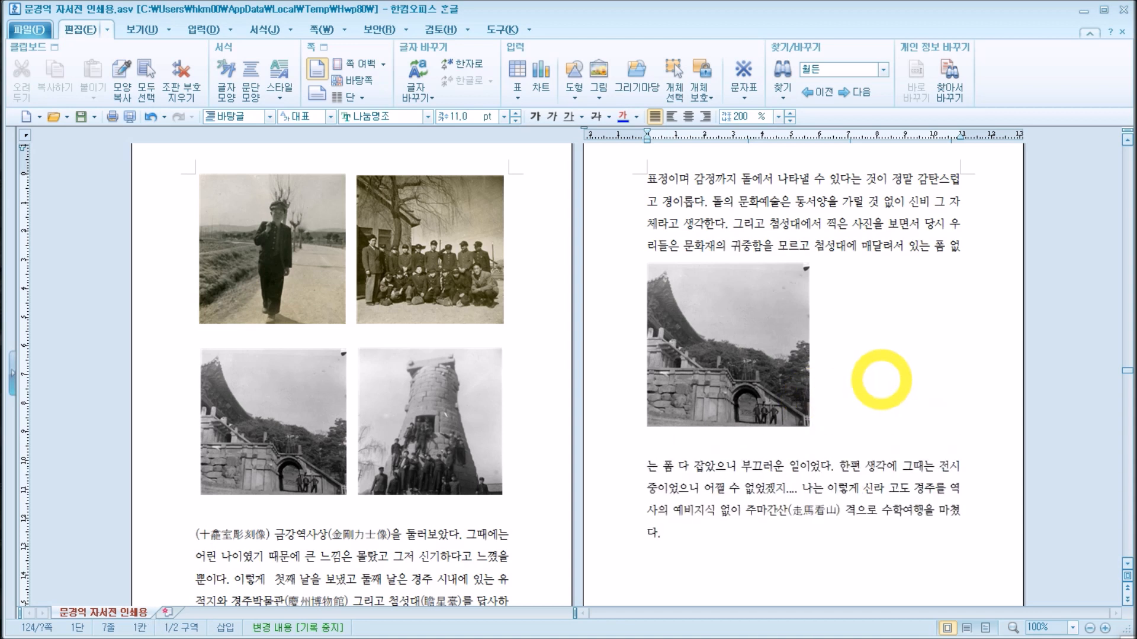
pyautogui.press('Return')
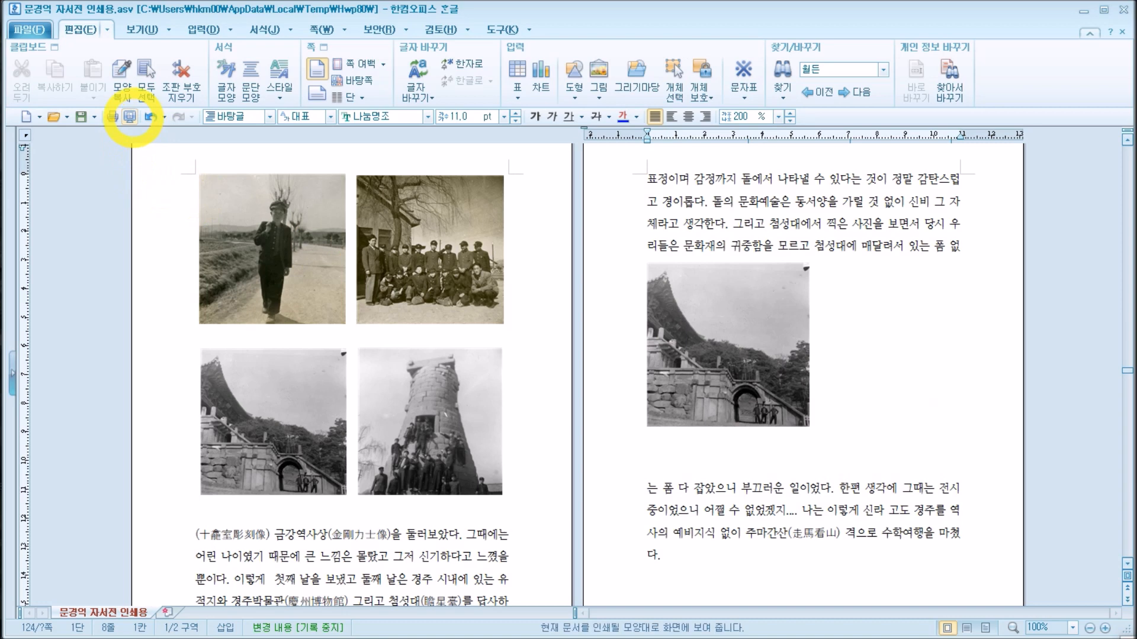
# Step: Resize the inline picture to about 53 × 54 mm and delete the blank lines below it
pyautogui.click(764, 360)
pyautogui.moveTo(808, 426)
pyautogui.mouseDown()
pyautogui.moveTo(793, 409)
pyautogui.moveTo(825, 449)
pyautogui.moveTo(801, 417)
pyautogui.mouseUp()
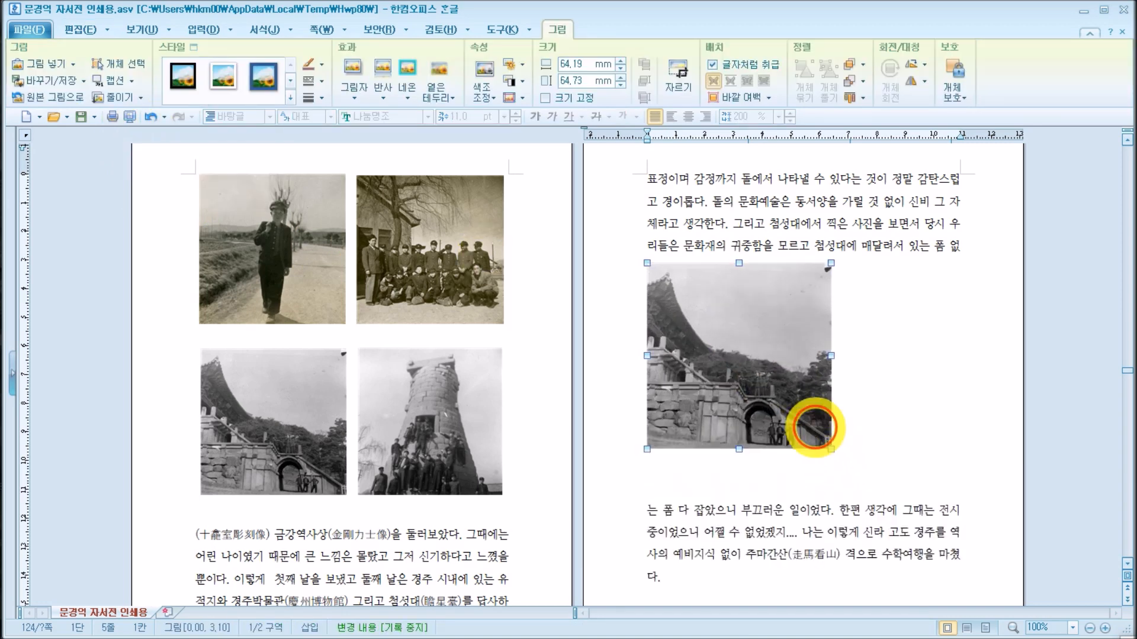
pyautogui.click(820, 454)
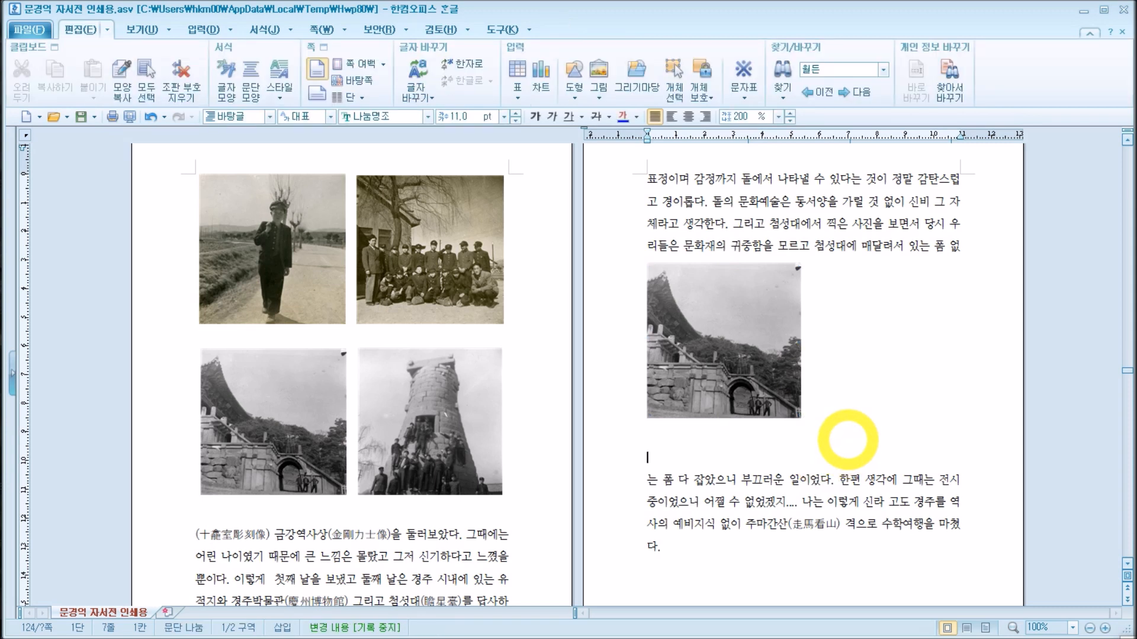
pyautogui.press('BackSpace')
pyautogui.press('BackSpace')
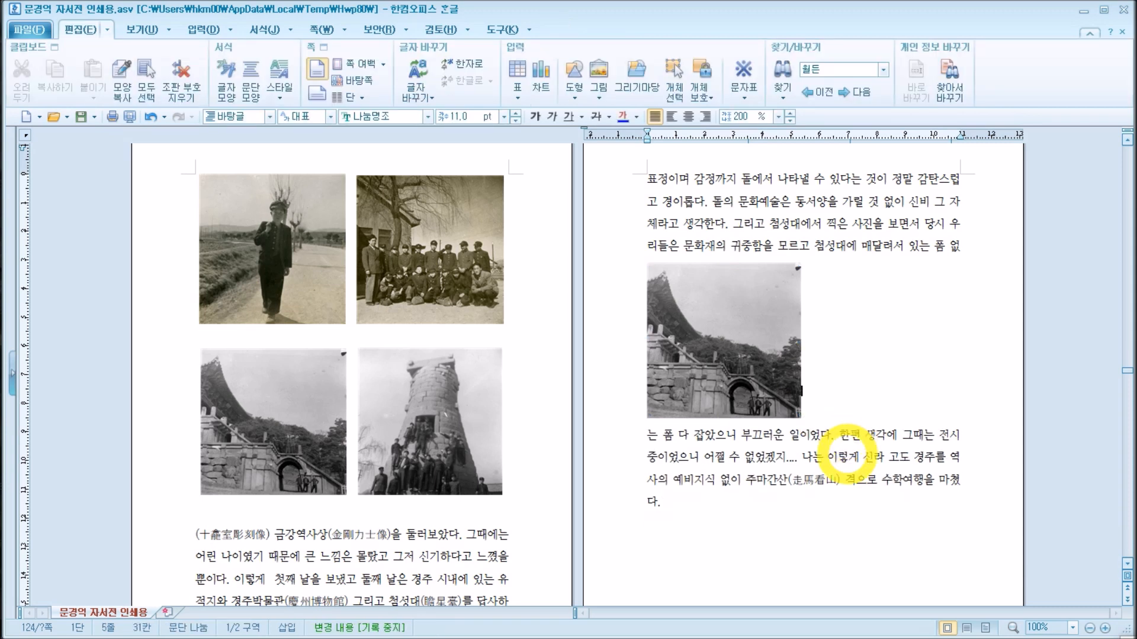
# Step: Add a solid border line around the picture through its object properties
pyautogui.click(737, 354)
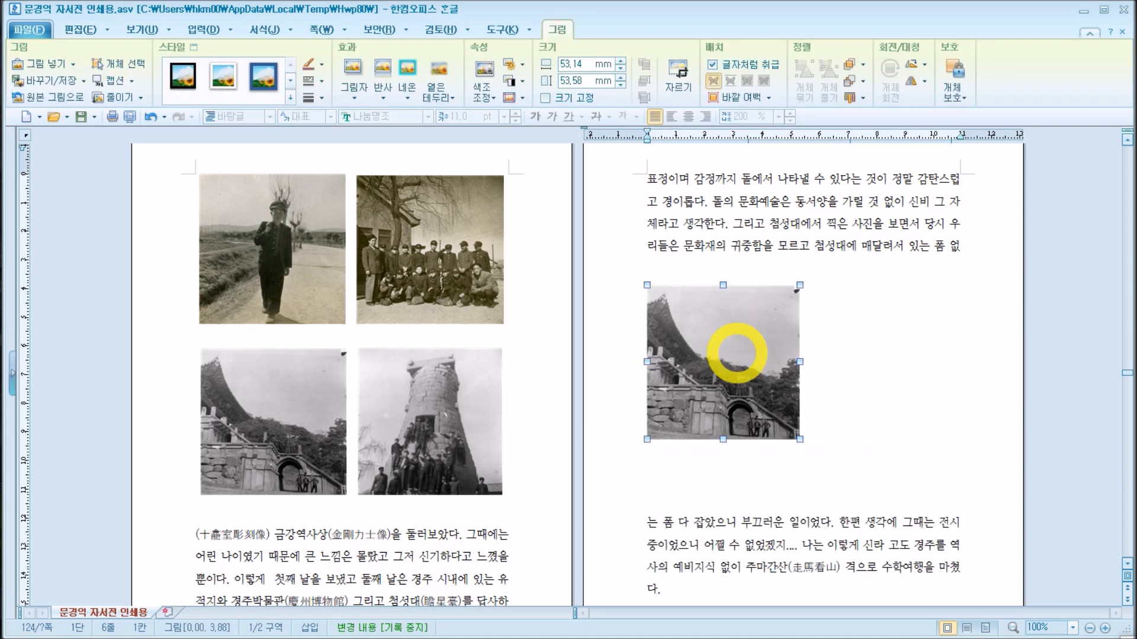
pyautogui.doubleClick(737, 354)
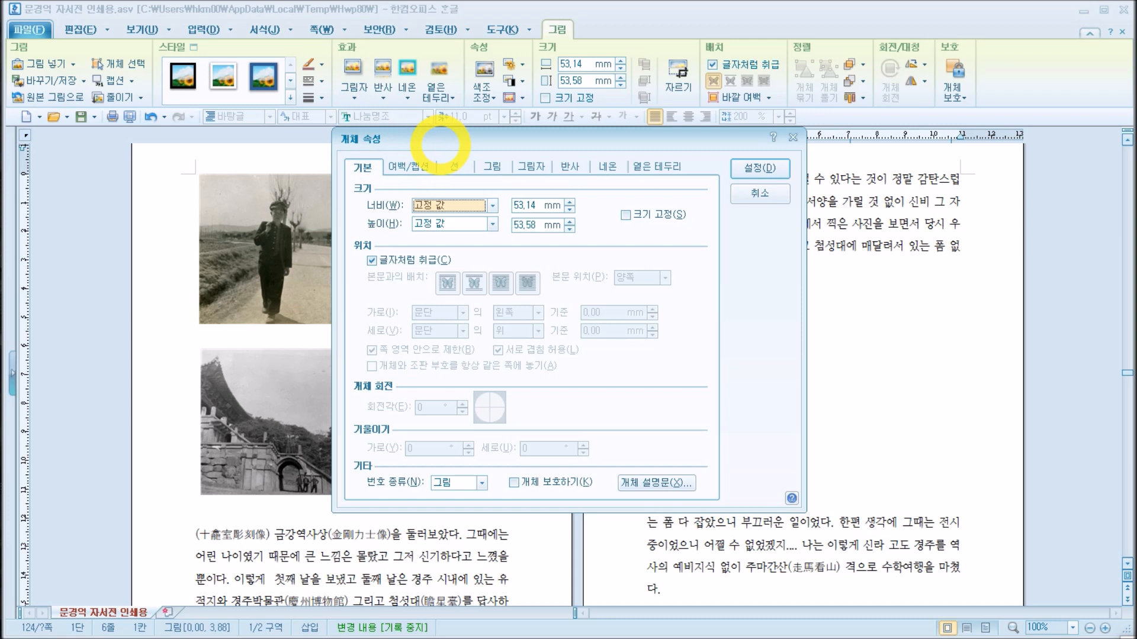
pyautogui.click(414, 167)
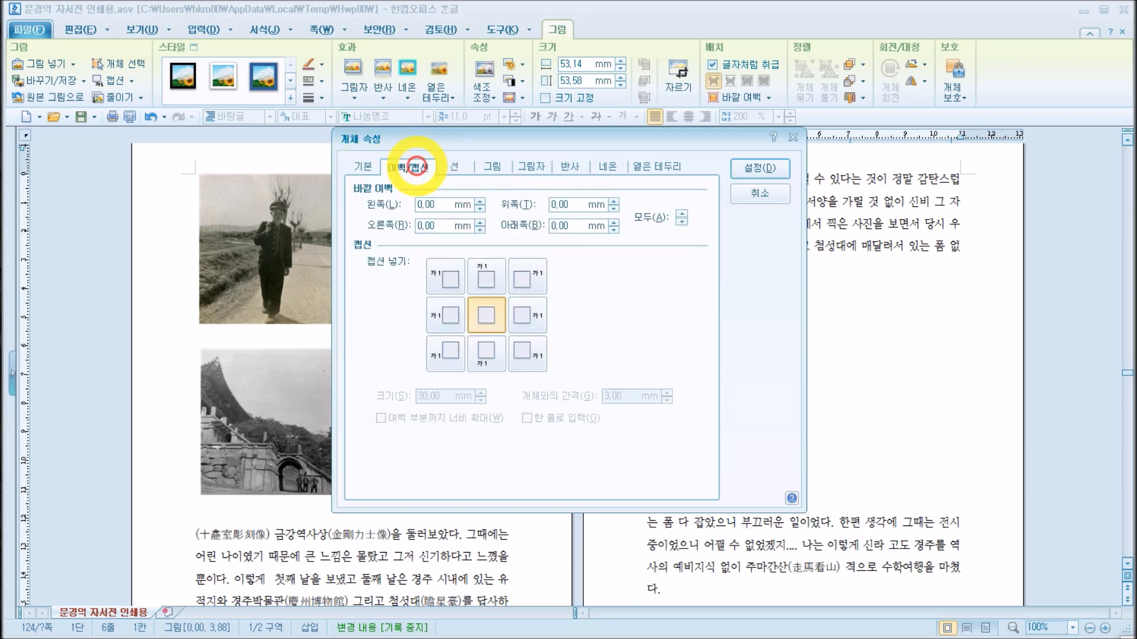
pyautogui.click(454, 169)
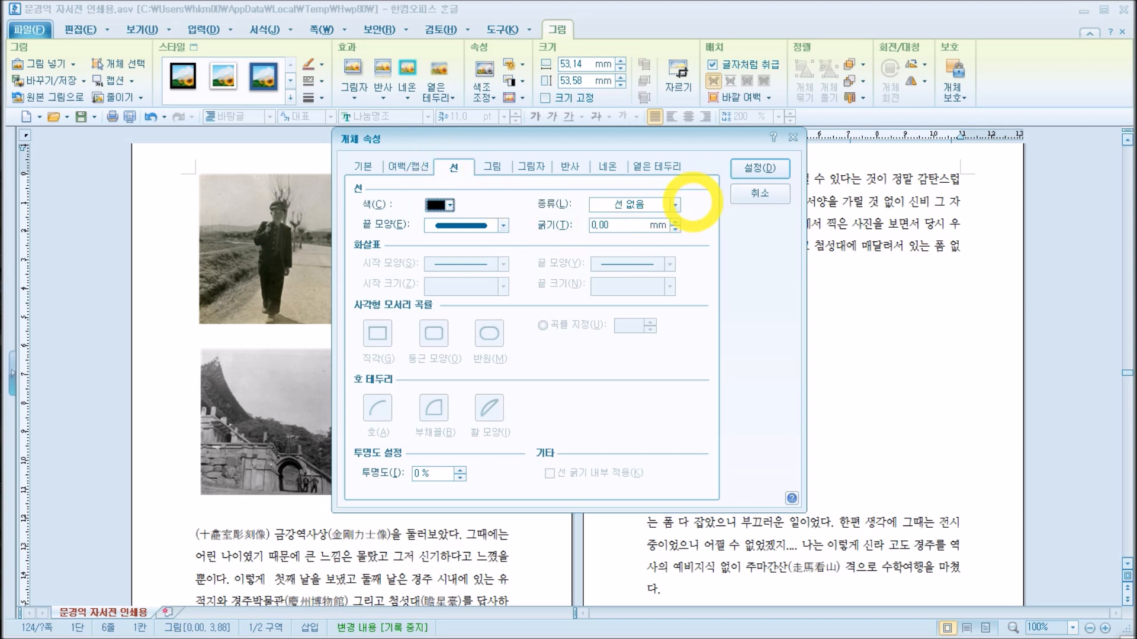
pyautogui.click(651, 204)
pyautogui.click(634, 229)
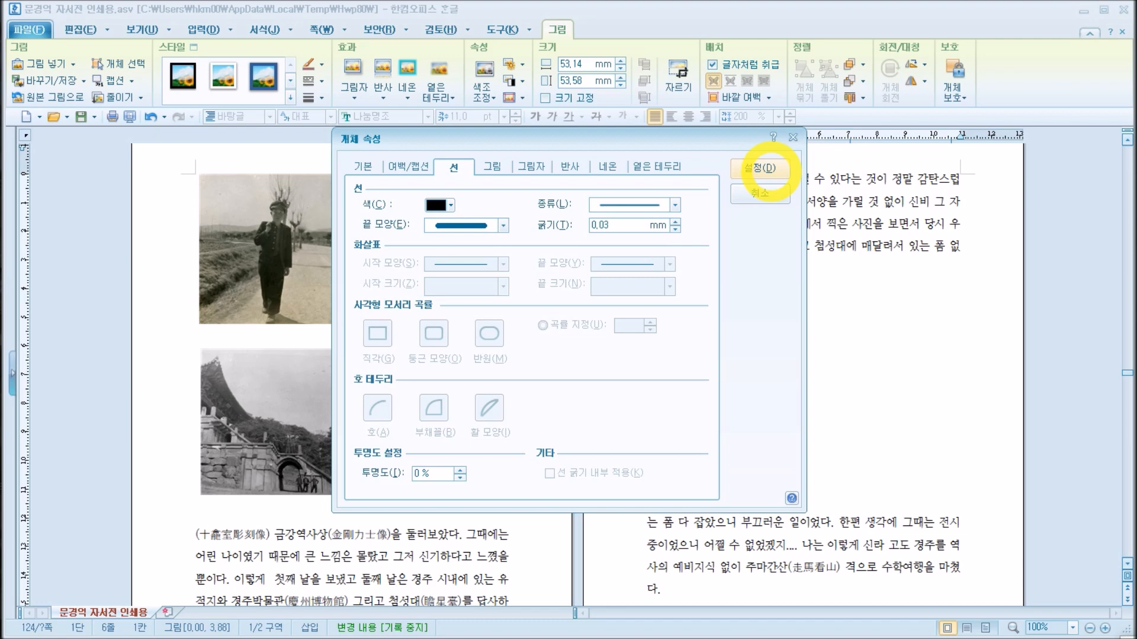
pyautogui.click(764, 169)
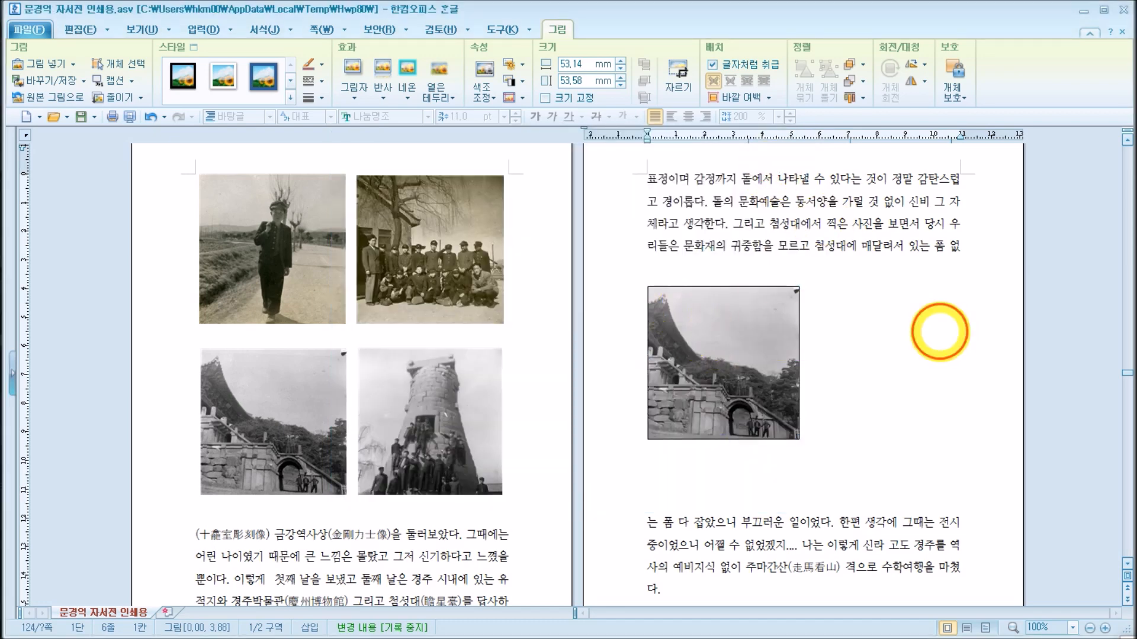
pyautogui.click(928, 330)
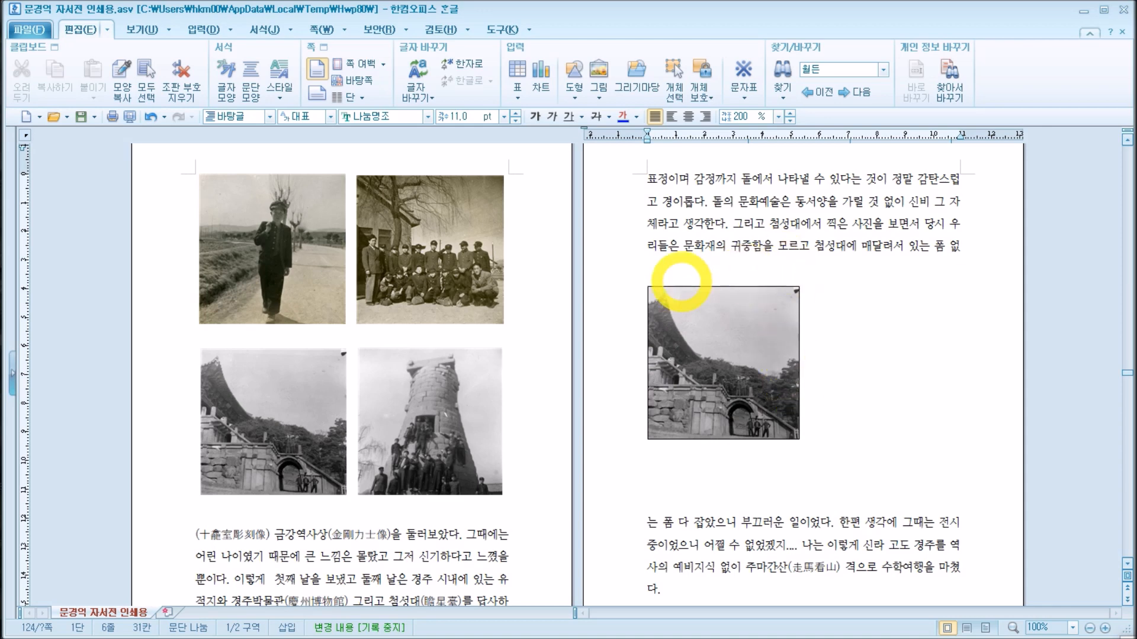
# Step: Remove the picture's border by setting its line type to no line (선 없음)
pyautogui.doubleClick(747, 322)
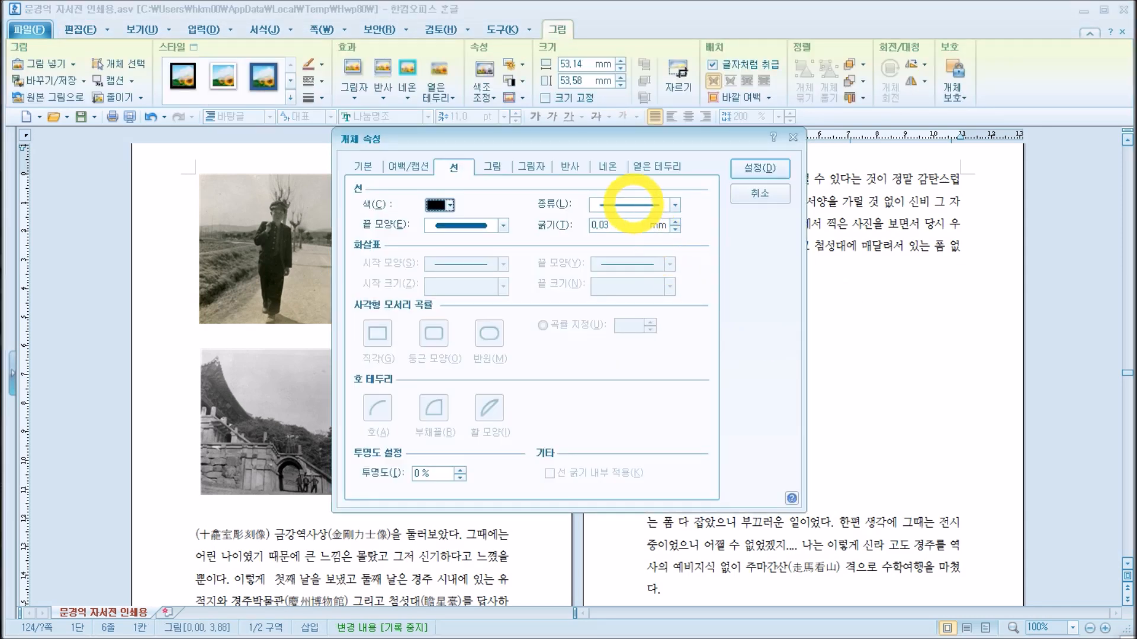
pyautogui.click(633, 203)
pyautogui.click(635, 218)
pyautogui.click(747, 170)
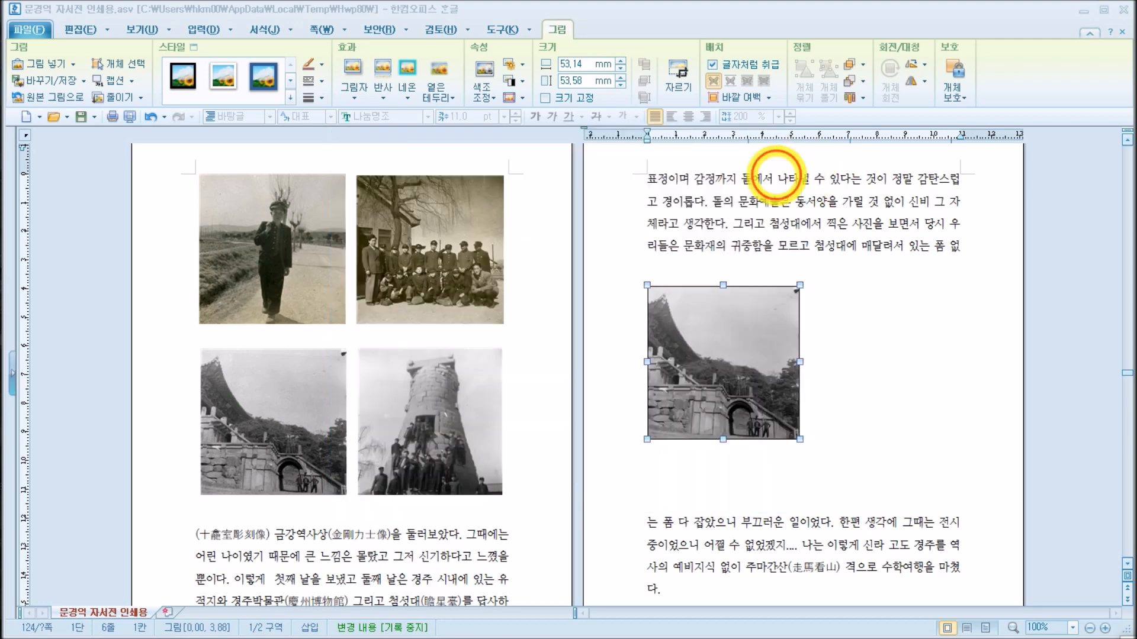
pyautogui.click(898, 351)
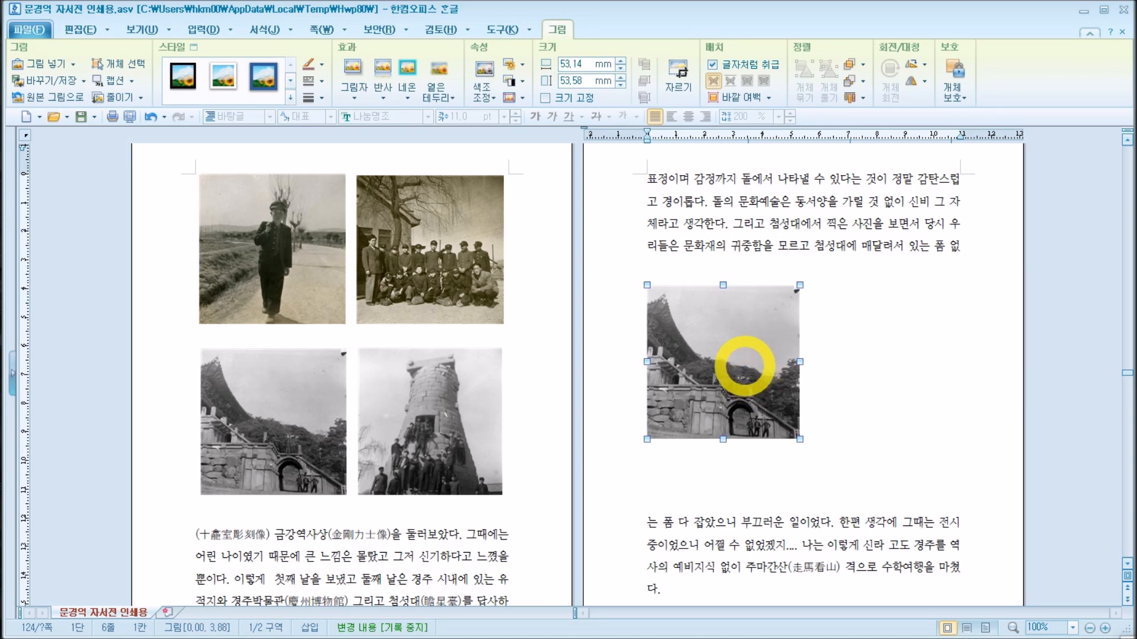
# Step: Review the picture's object properties for basic settings, margins and caption, line and picture
pyautogui.doubleClick(739, 345)
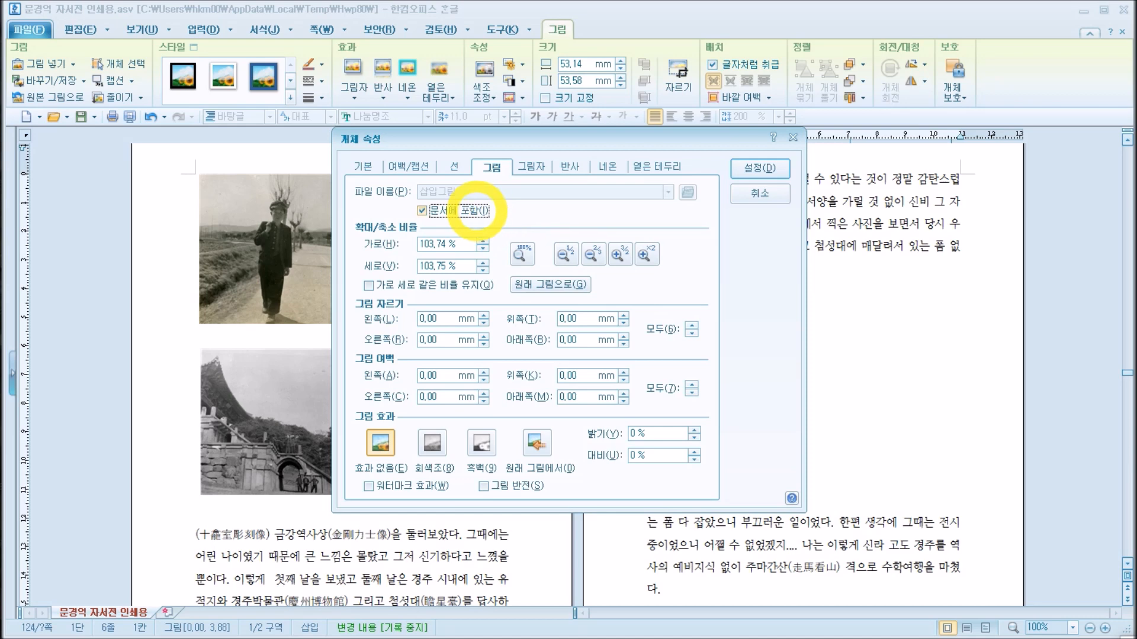
pyautogui.click(363, 167)
pyautogui.click(408, 166)
pyautogui.click(454, 166)
pyautogui.click(492, 168)
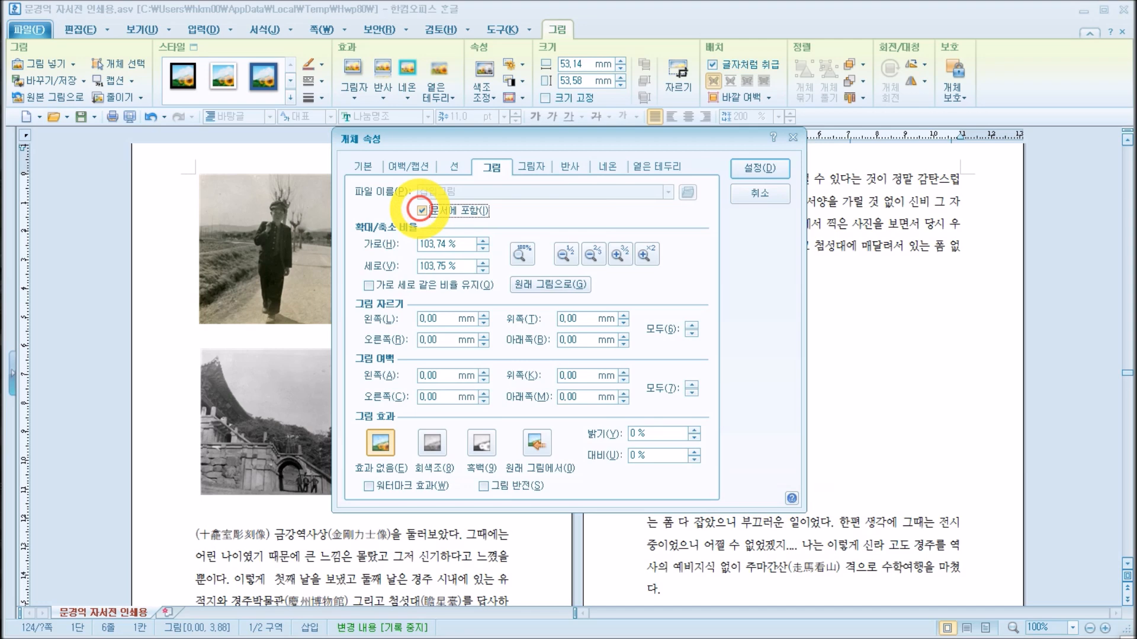
# Step: Try to turn off including the picture in the document (문서에 포함), and leave the picture saving and object properties dialogs without applying
pyautogui.click(421, 210)
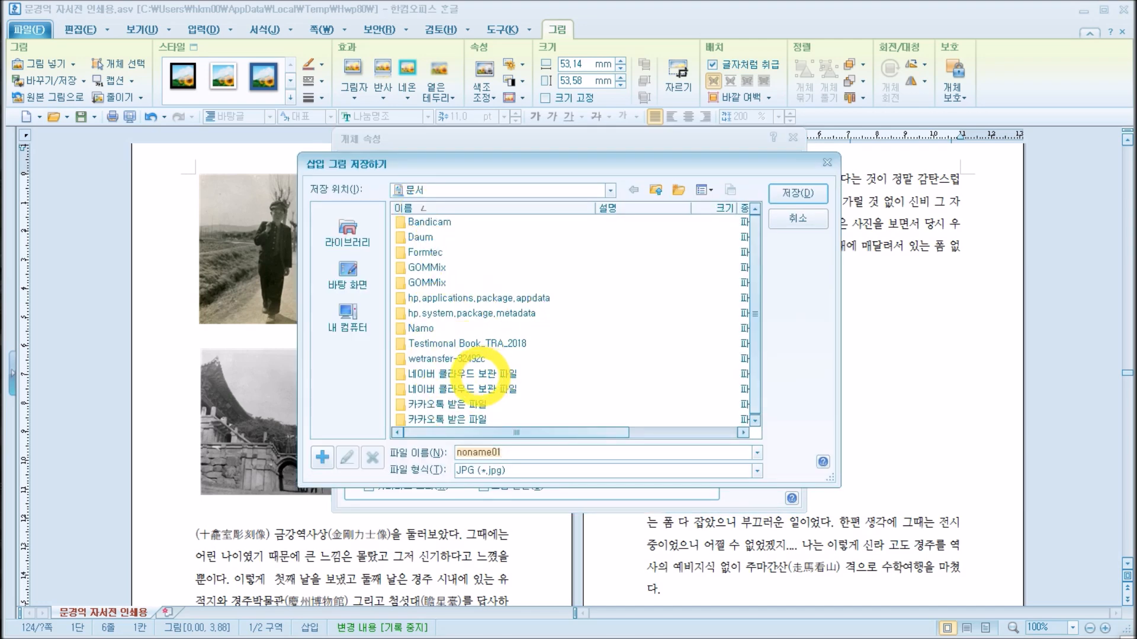
pyautogui.press('Escape')
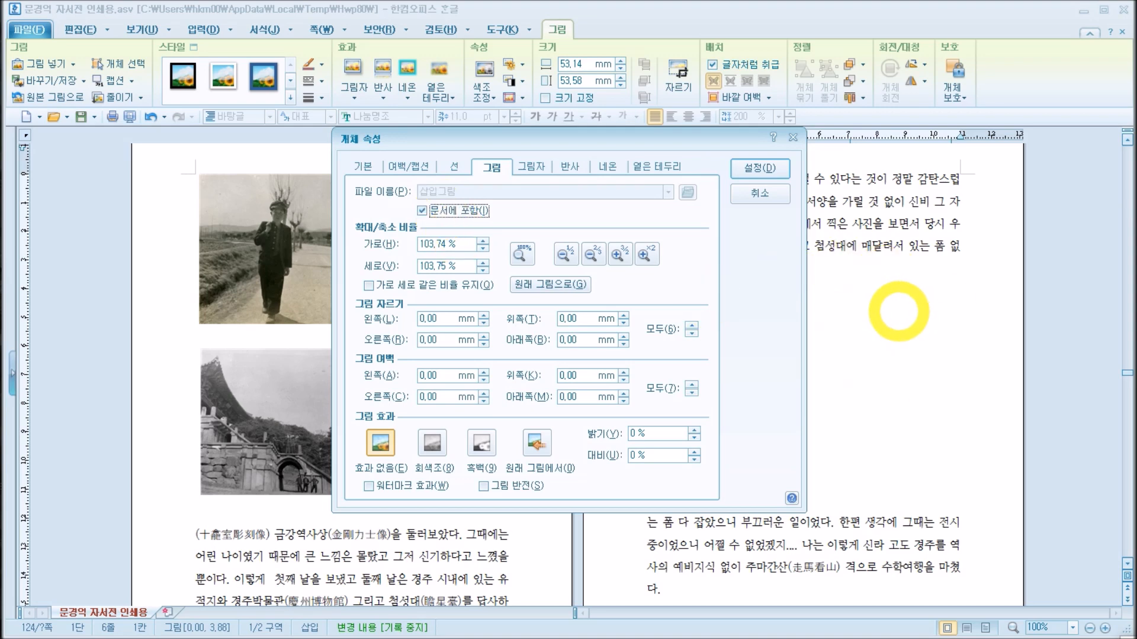
pyautogui.press('Escape')
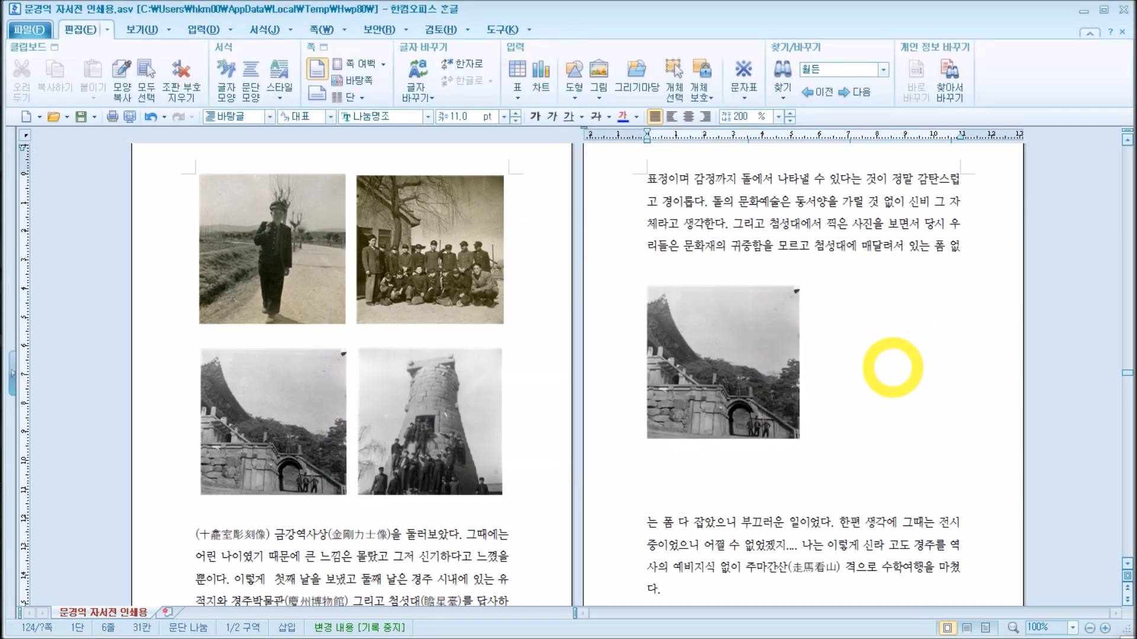
pyautogui.click(760, 350)
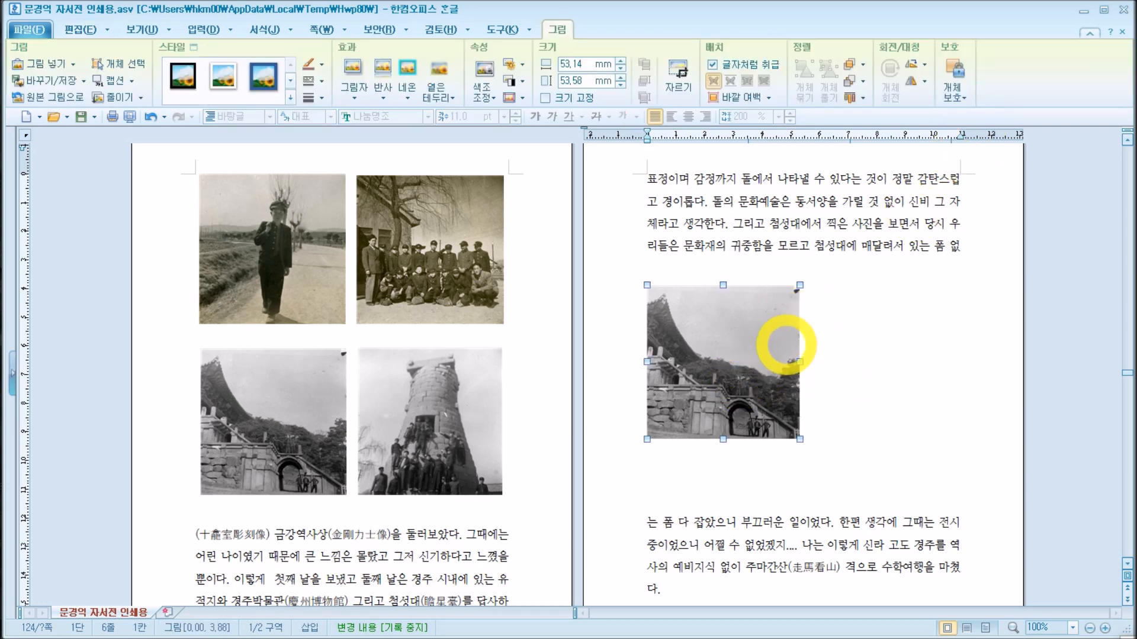
pyautogui.click(905, 349)
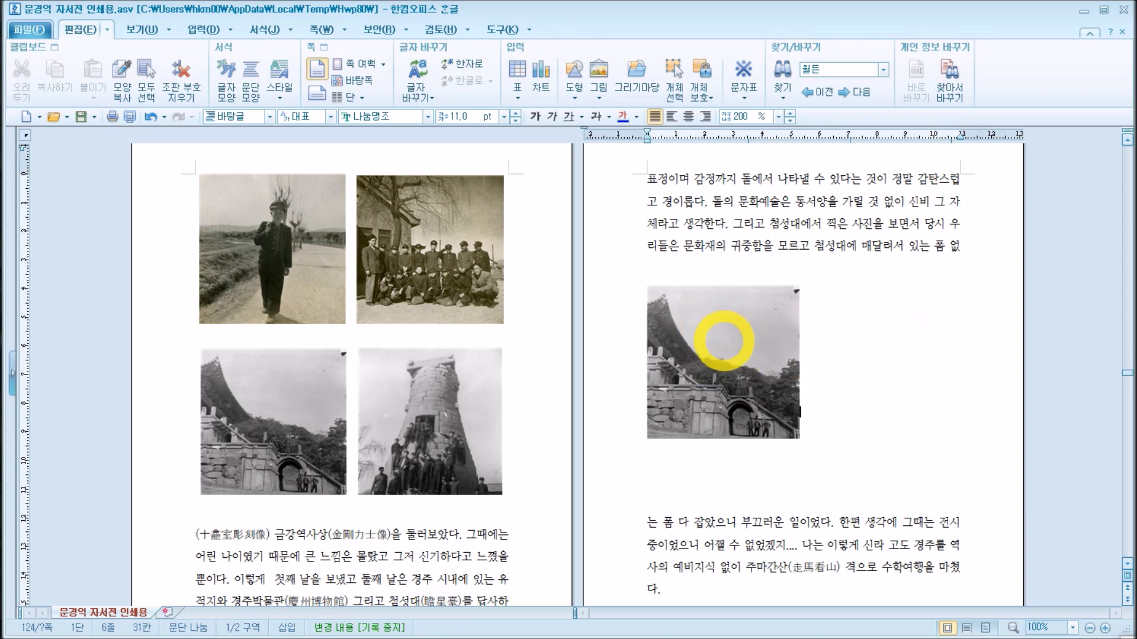
pyautogui.click(724, 340)
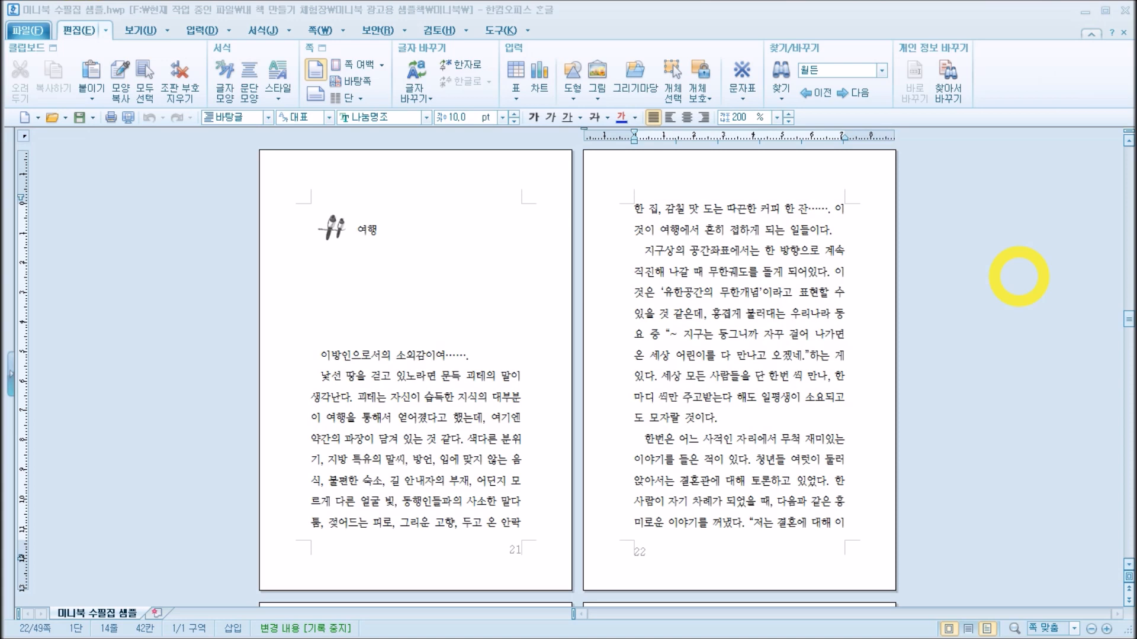
pyautogui.click(984, 311)
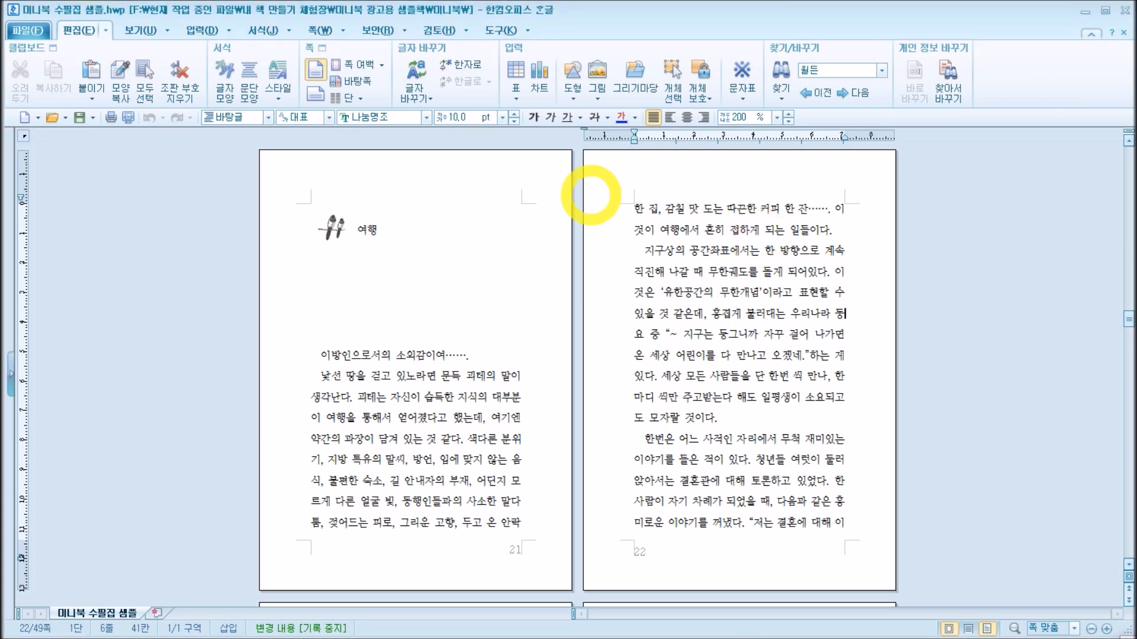
# Step: Look at the page numbering settings (쪽 번호 매기기) and leave them without inserting numbers
pyautogui.click(320, 30)
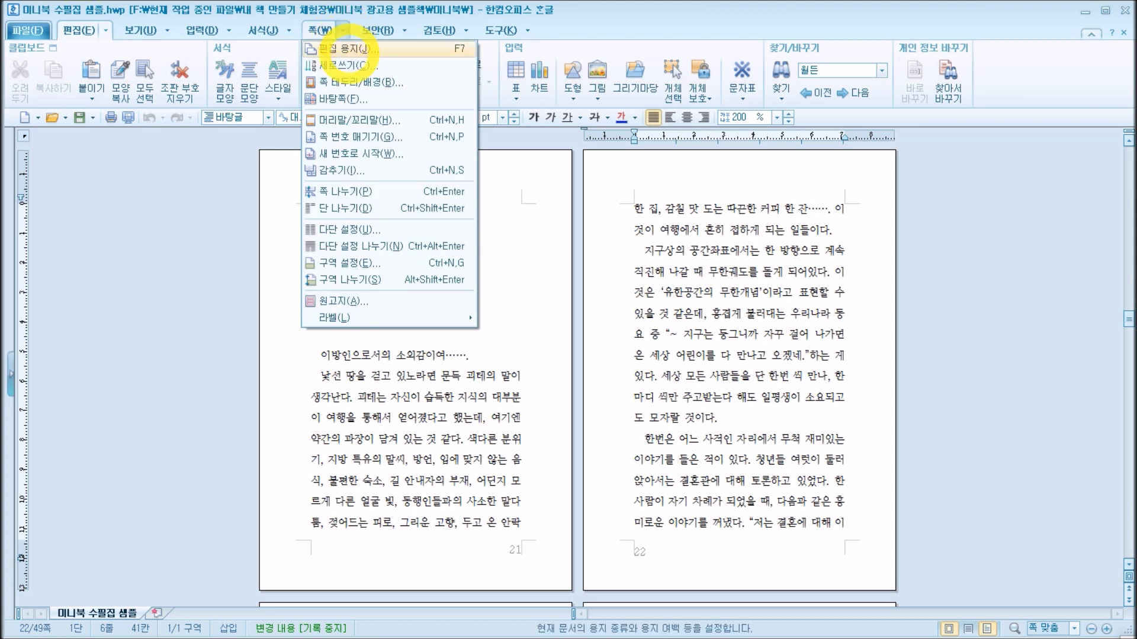
pyautogui.click(361, 136)
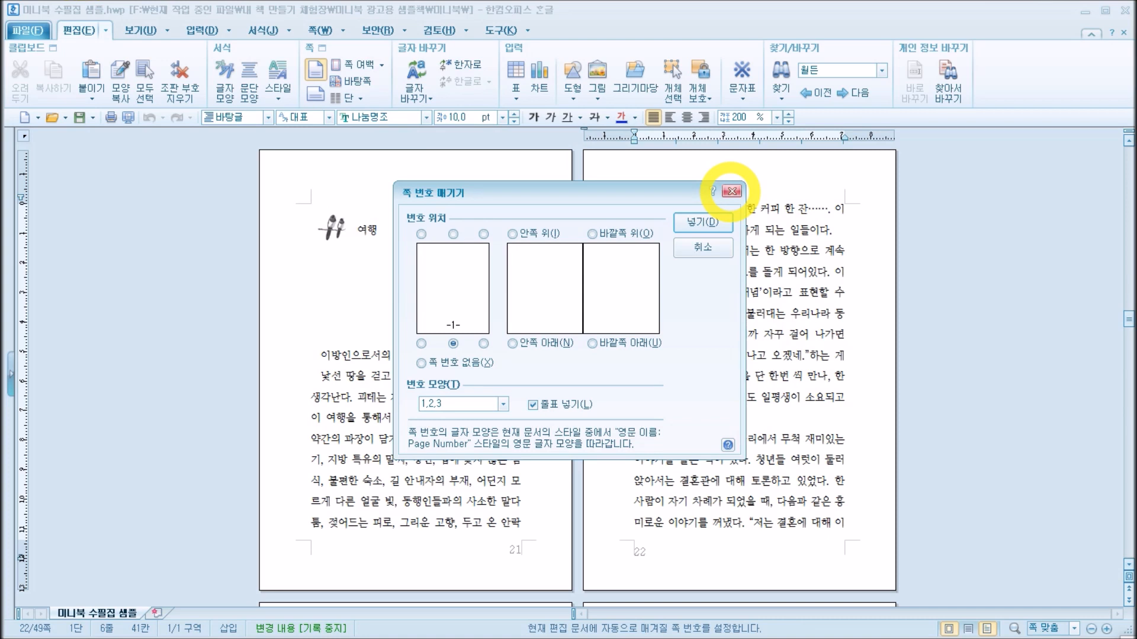
pyautogui.click(731, 191)
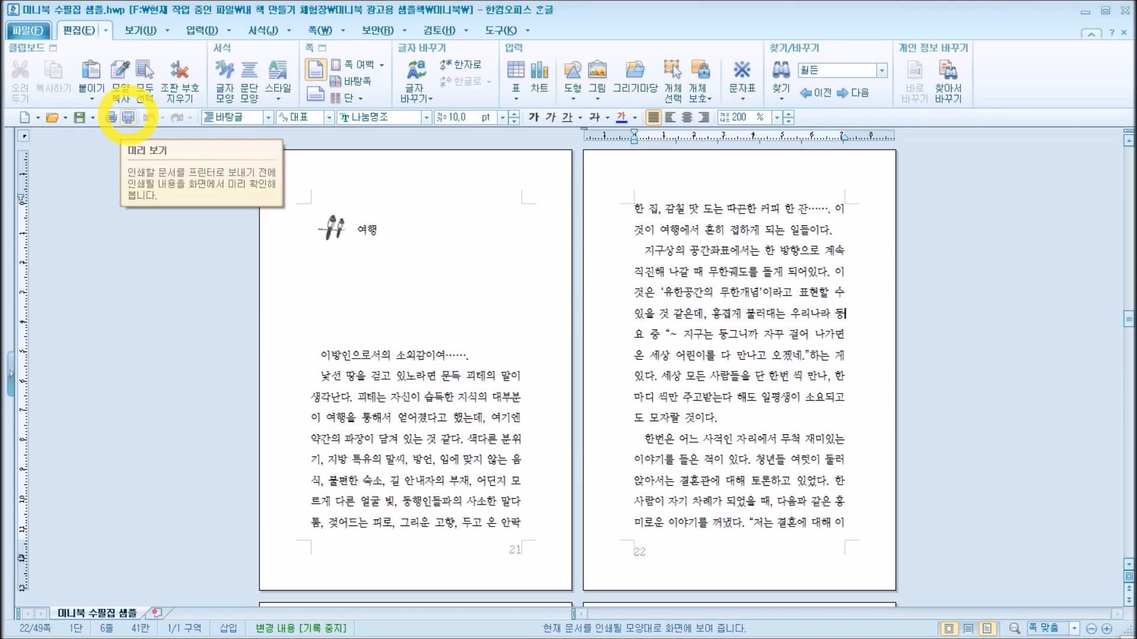
# Step: Preview the manuscript before printing, check the page number placement across several facing pages, and return to editing
pyautogui.click(128, 117)
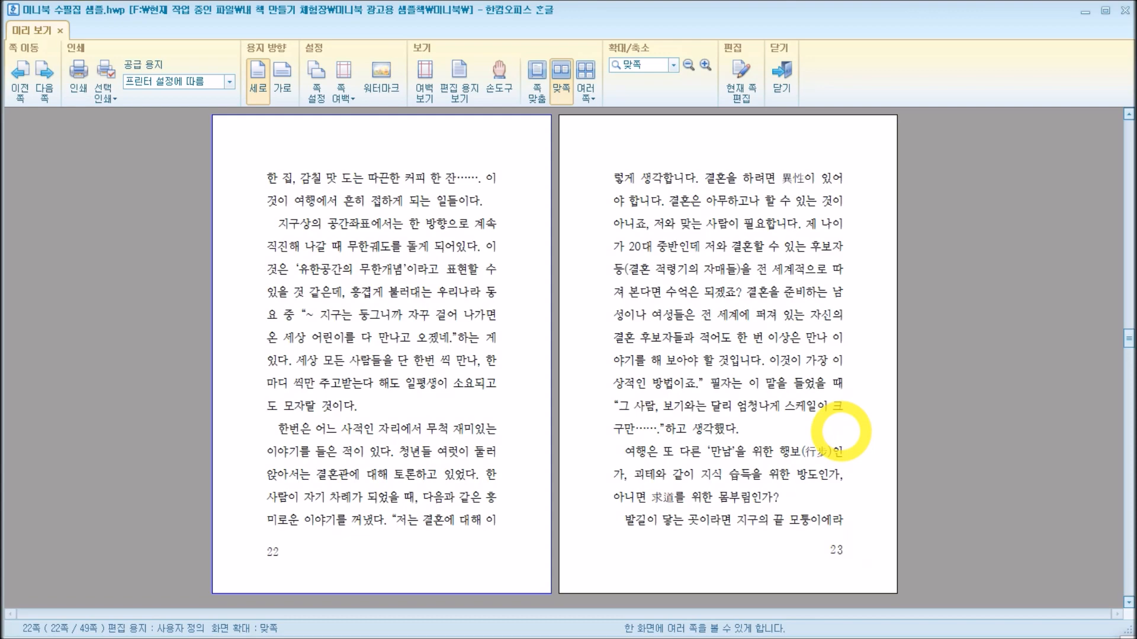
pyautogui.scroll(-4, 840, 432)
pyautogui.scroll(4, 840, 432)
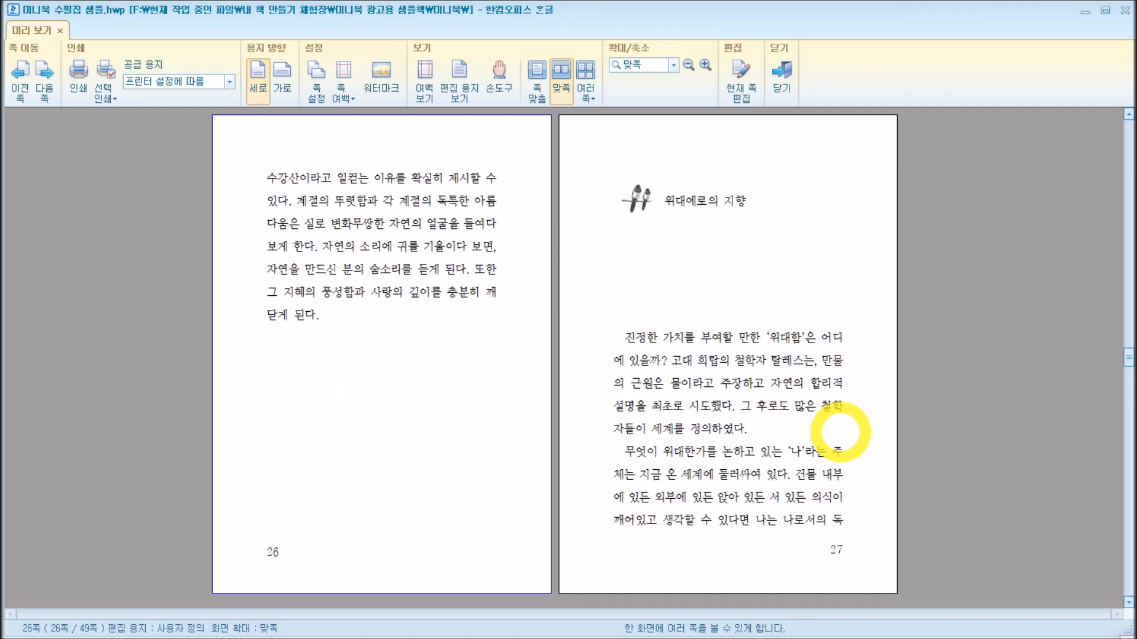
pyautogui.scroll(2, 839, 432)
pyautogui.scroll(-6, 838, 438)
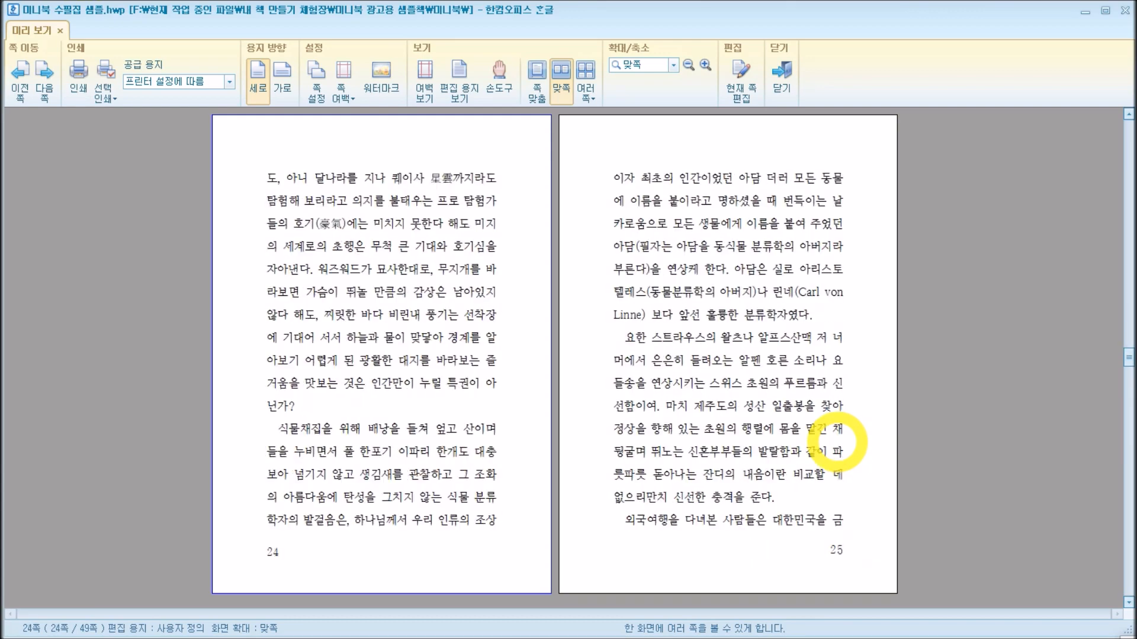
pyautogui.scroll(1, 836, 444)
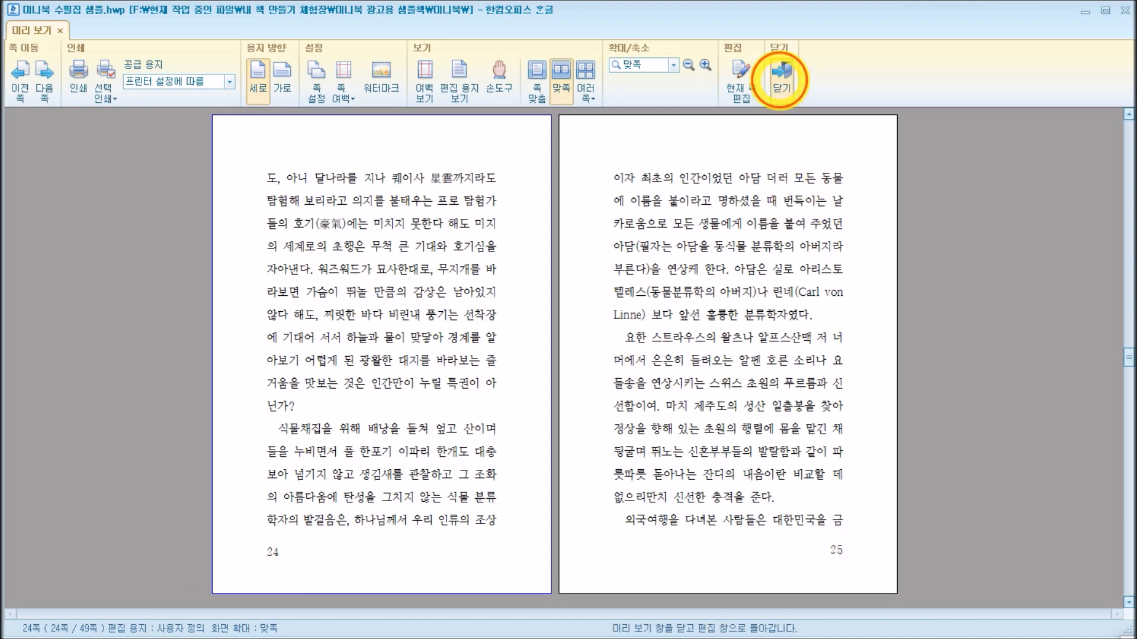
pyautogui.click(780, 76)
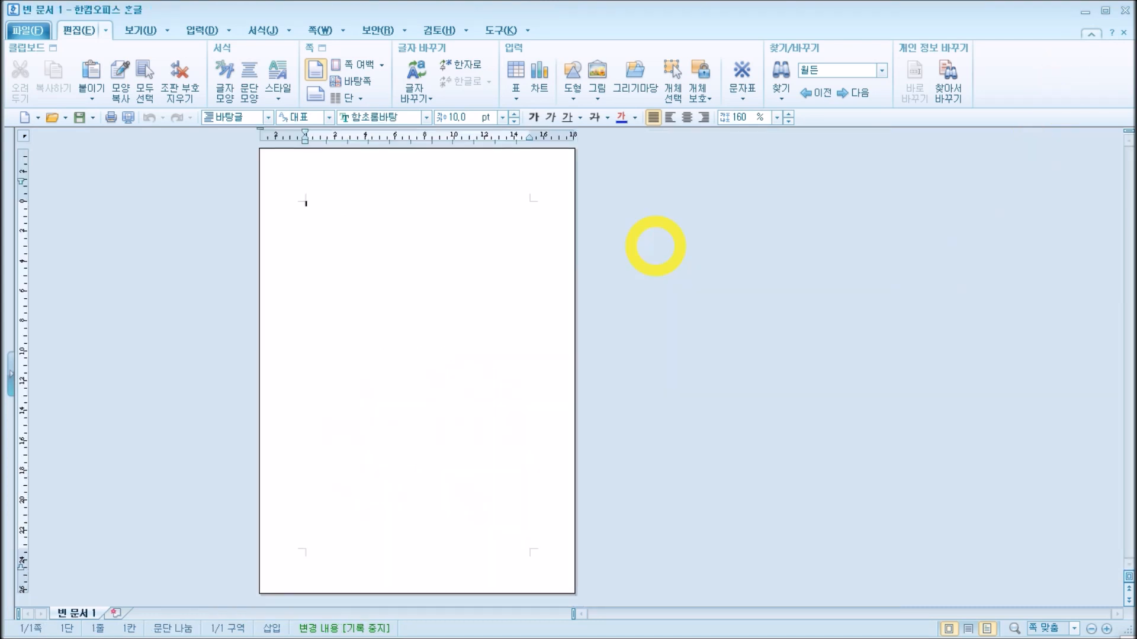
# Step: Create a master page (바탕쪽) for odd pages (홀수 쪽) in the blank document and insert a page number on it
pyautogui.click(357, 81)
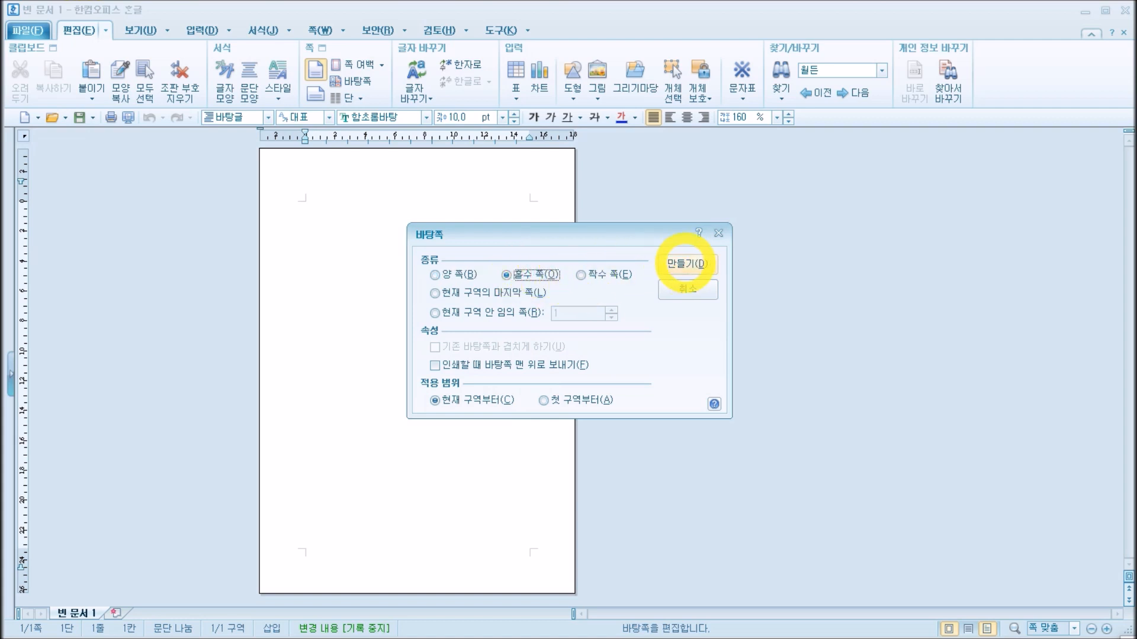
pyautogui.click(686, 263)
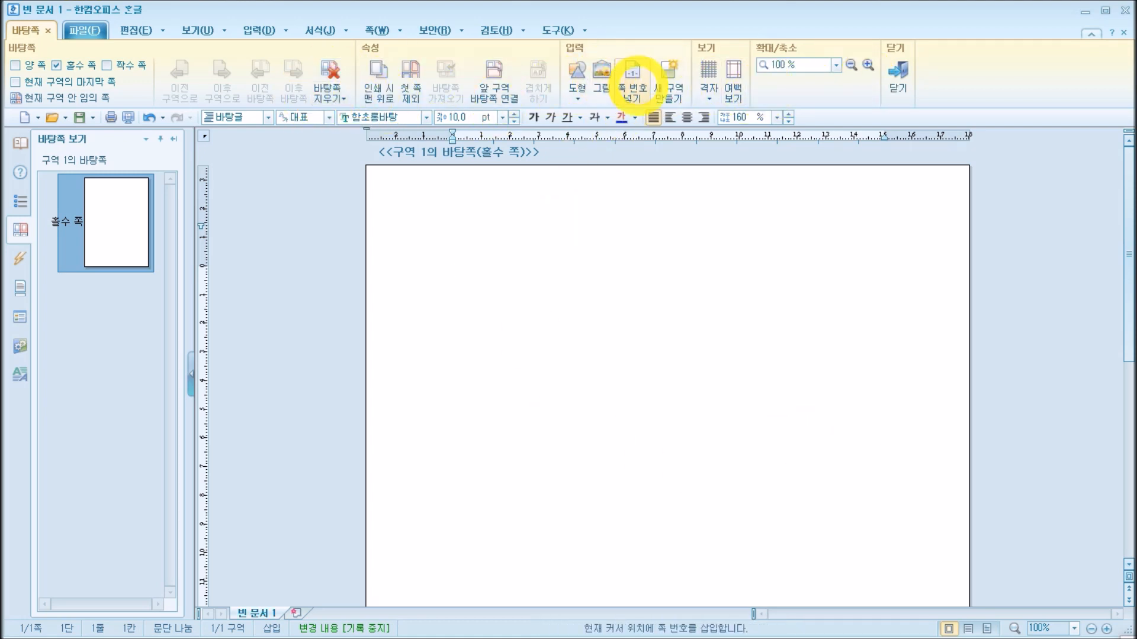
pyautogui.click(634, 80)
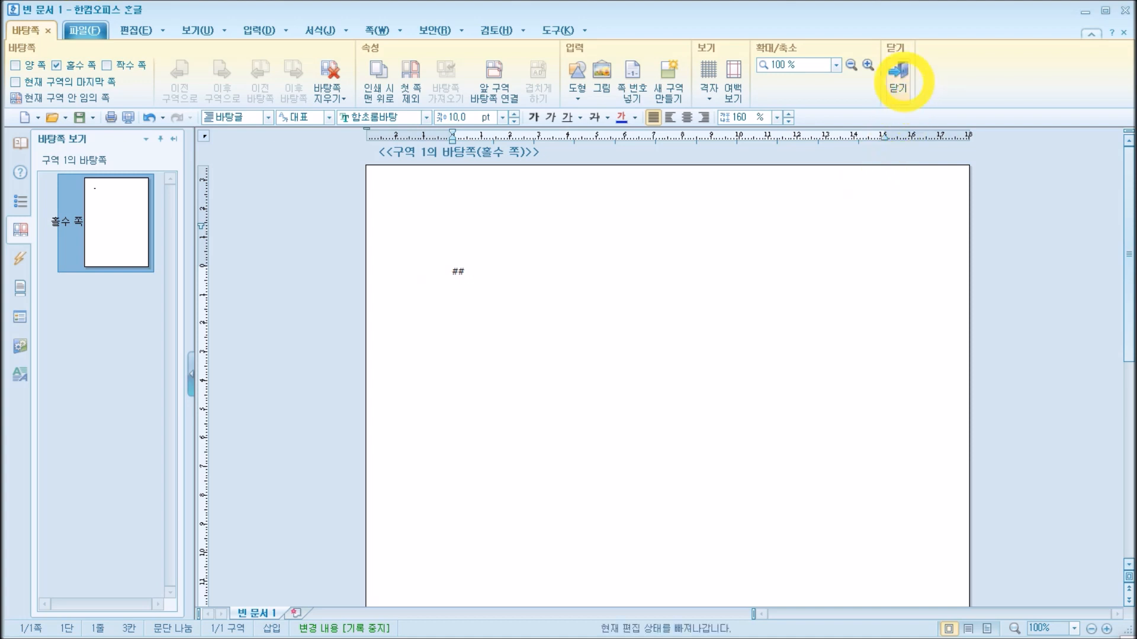
pyautogui.click(899, 76)
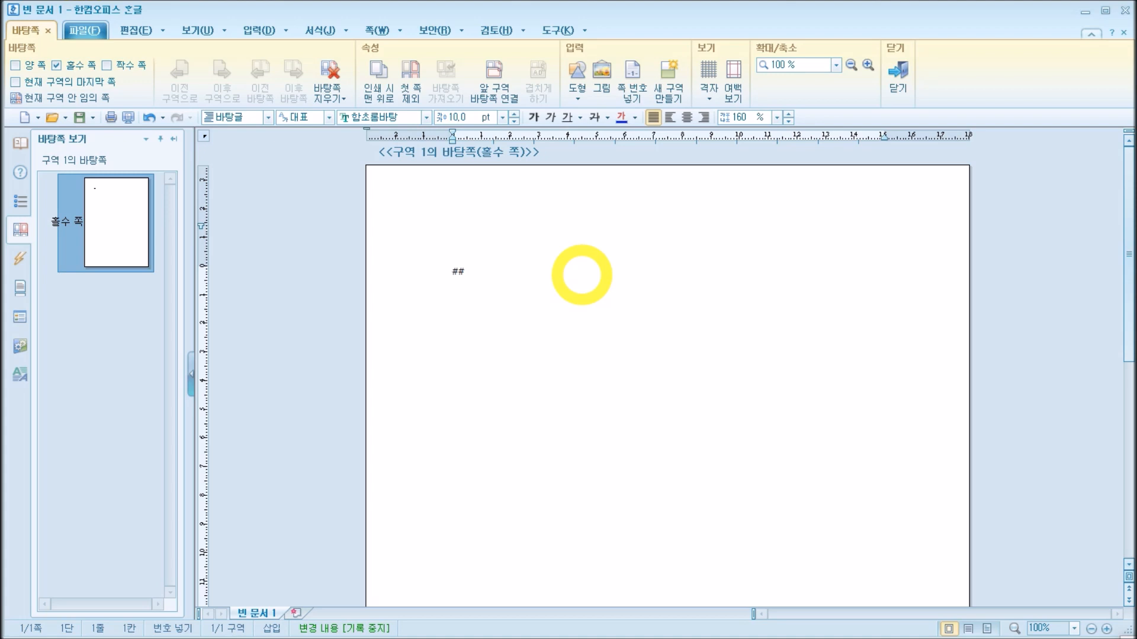
# Step: Move the odd-page number down to the lower part of the master page by adding blank lines above it
pyautogui.press('Return')
pyautogui.press('Return')
pyautogui.press('Return')
pyautogui.press('Return')
pyautogui.press('Return')
pyautogui.press('Return')
pyautogui.press('Return')
pyautogui.press('Return')
pyautogui.press('Return')
pyautogui.press('Return')
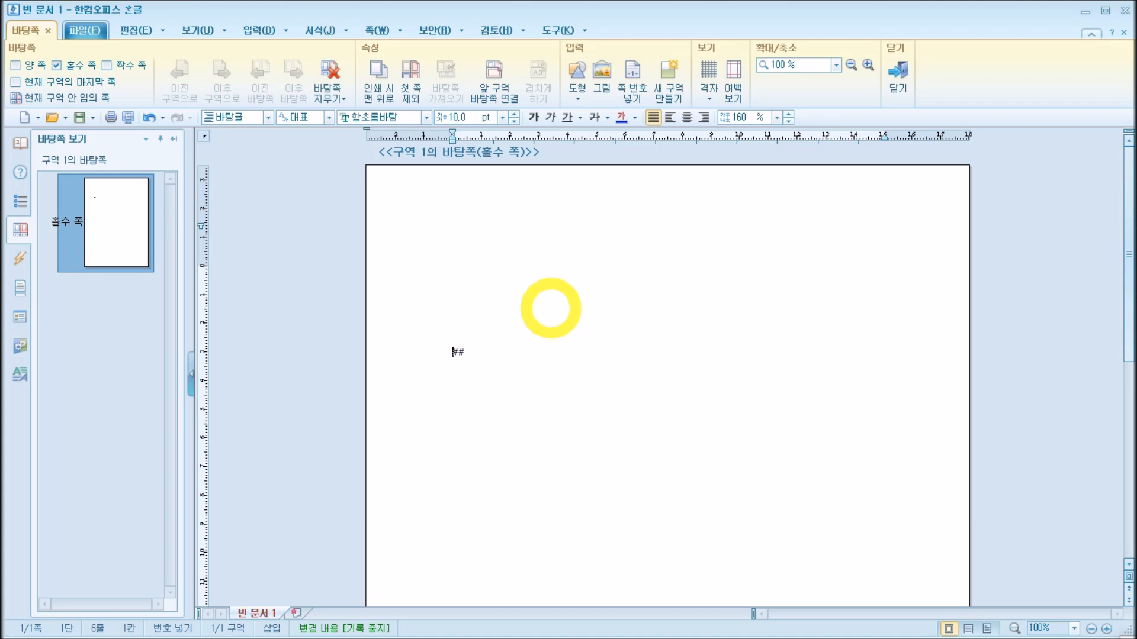
pyautogui.scroll(-2, 553, 356)
pyautogui.scroll(-2, 553, 356)
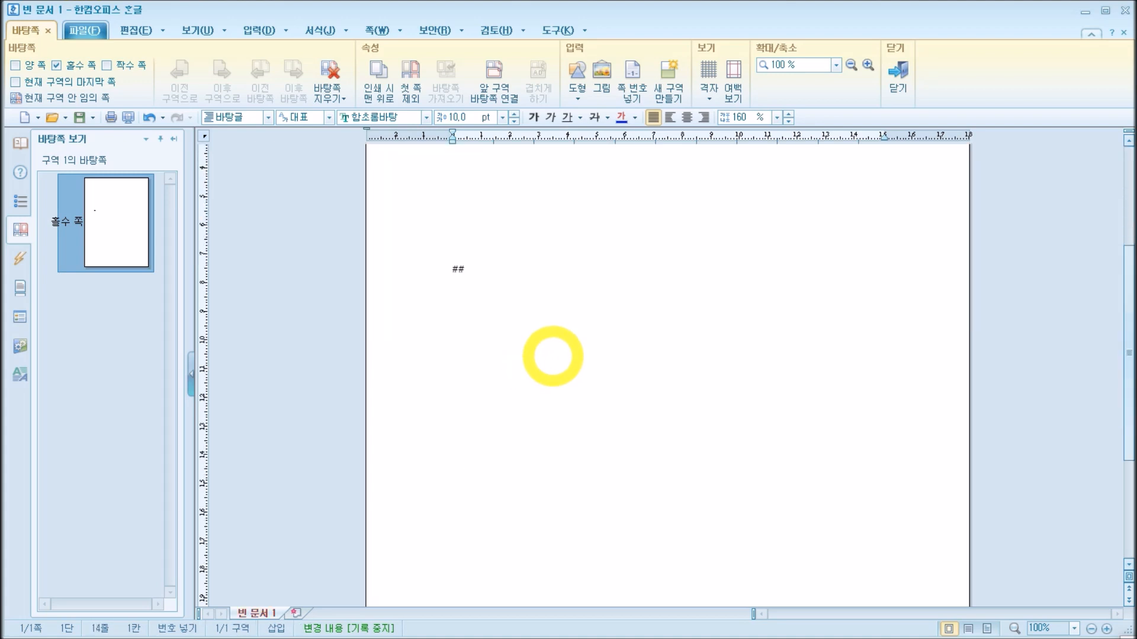
pyautogui.press('Return')
pyautogui.press('Return')
pyautogui.press('Return')
pyautogui.press('Return')
pyautogui.press('Return')
pyautogui.press('Return')
pyautogui.press('Return')
pyautogui.press('Return')
pyautogui.press('Return')
pyautogui.scroll(-3, 577, 342)
pyautogui.press('Return')
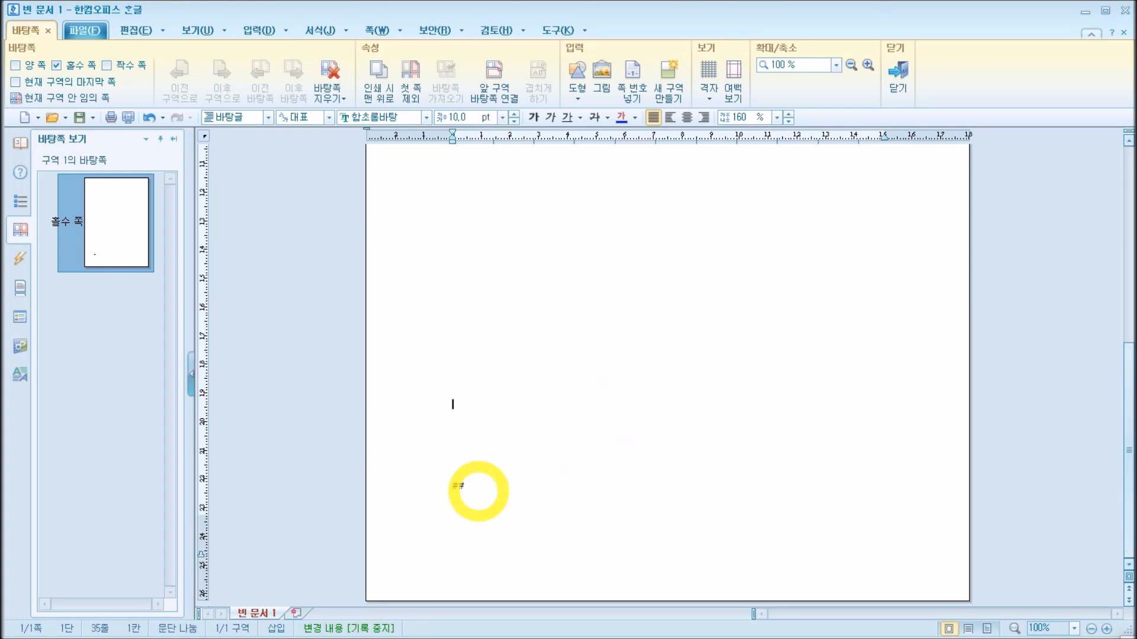
# Step: Set the odd-page number's font size to 20 pt
pyautogui.moveTo(452, 485); pyautogui.dragTo(465, 487)
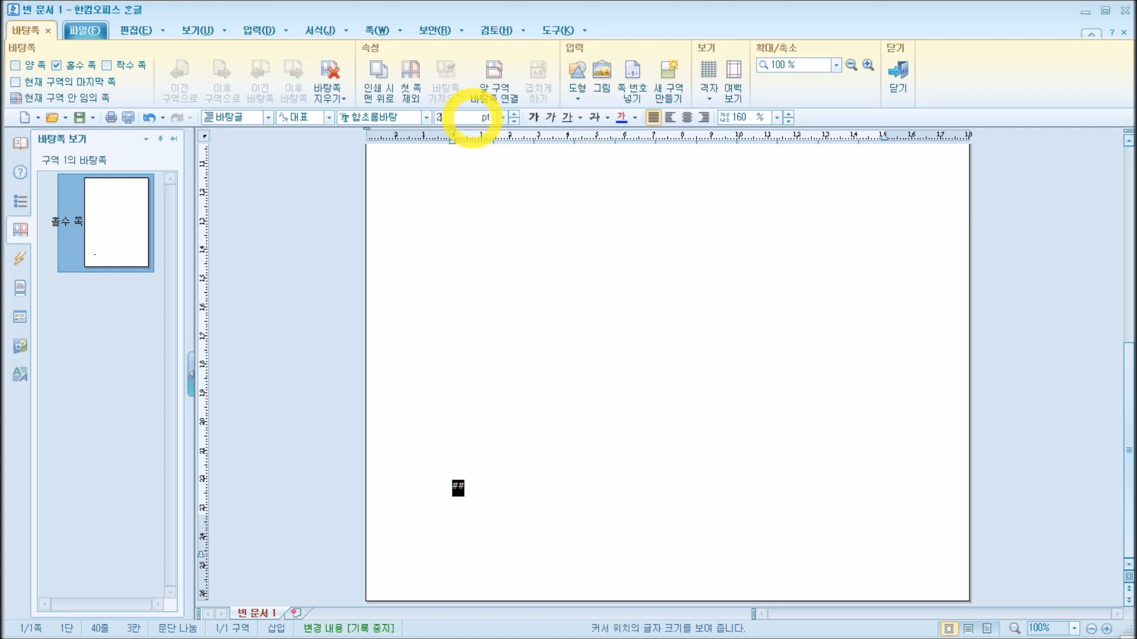
pyautogui.click(473, 117)
pyautogui.write('20')
pyautogui.press('Return')
pyautogui.click(637, 459)
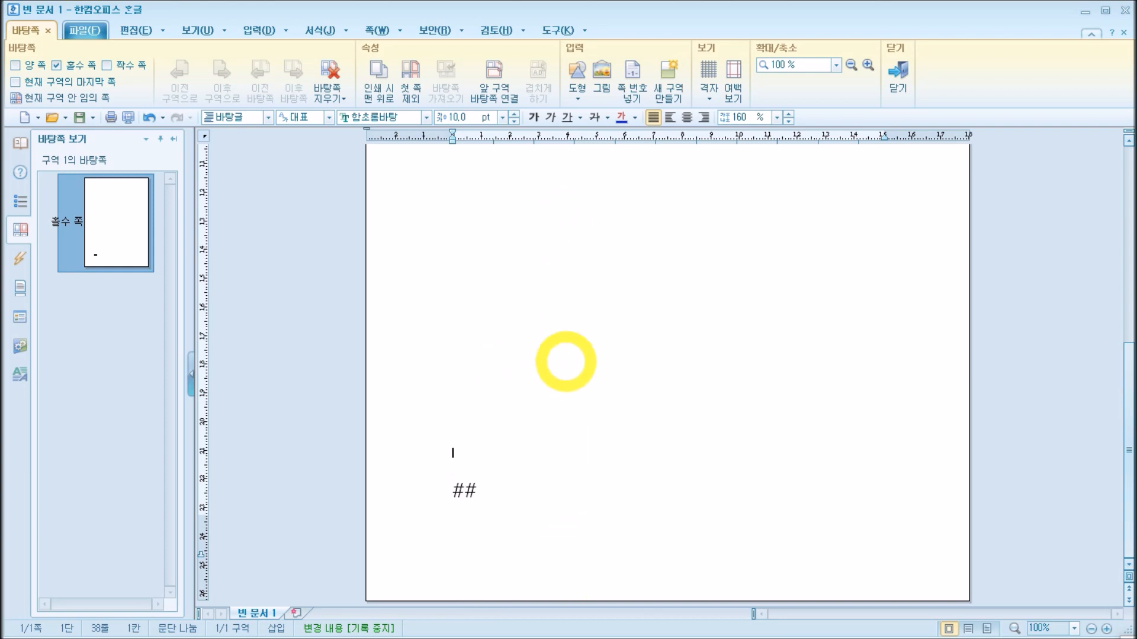
# Step: Lower the odd-page number a little further with blank lines and remove the spaces in front of it
pyautogui.press('Return')
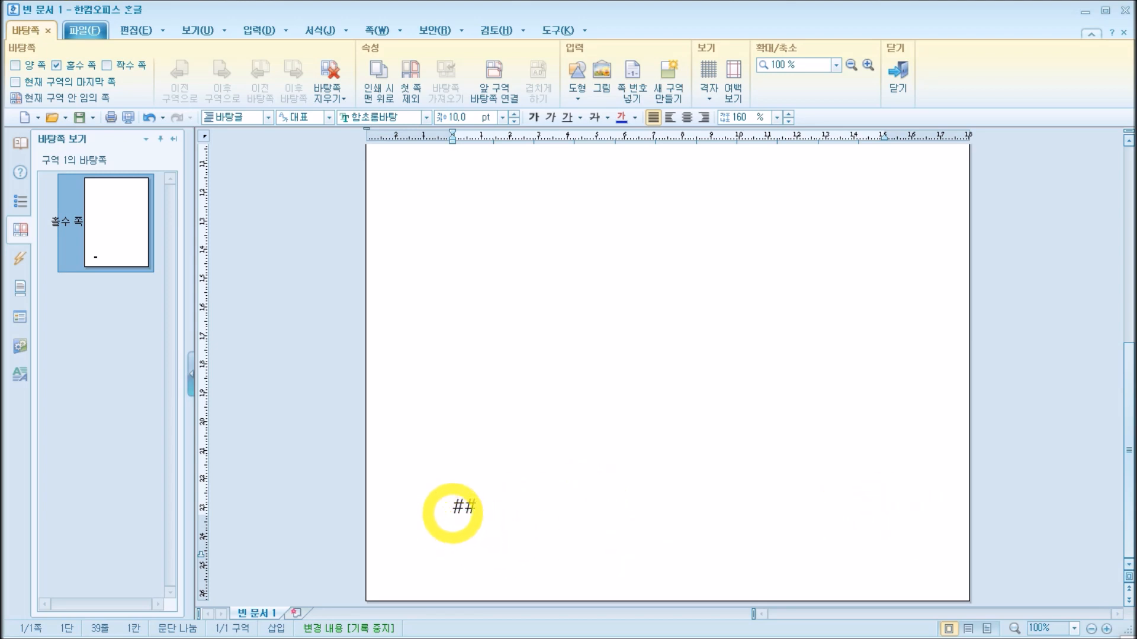
pyautogui.click(454, 507)
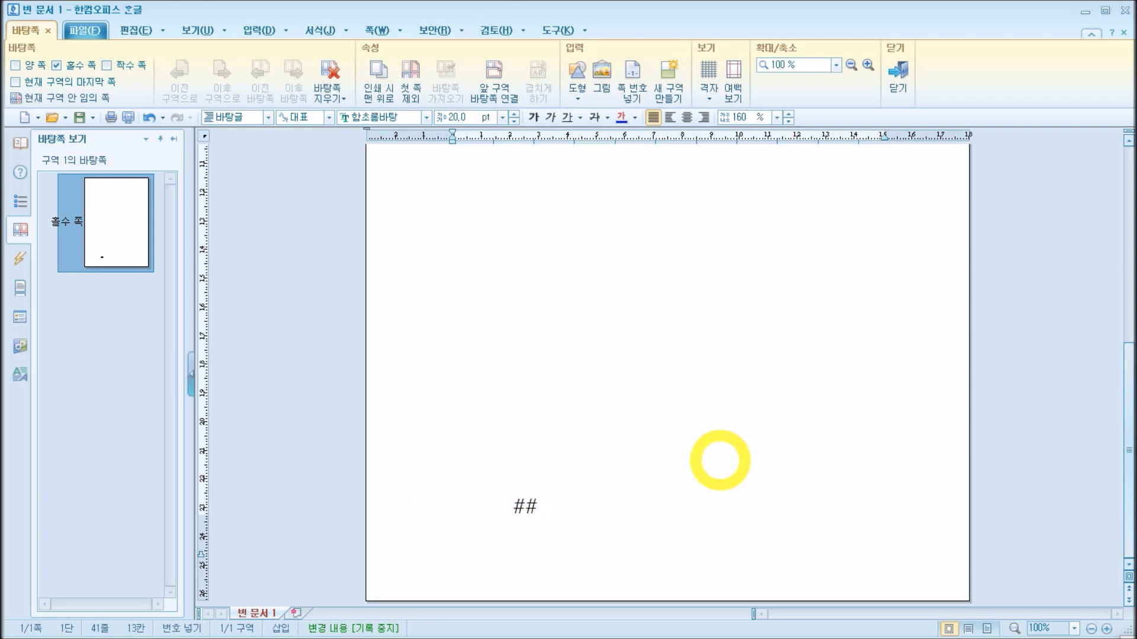
pyautogui.press('BackSpace')
pyautogui.press('BackSpace')
pyautogui.press('BackSpace')
pyautogui.press('BackSpace')
pyautogui.press('BackSpace')
pyautogui.press('BackSpace')
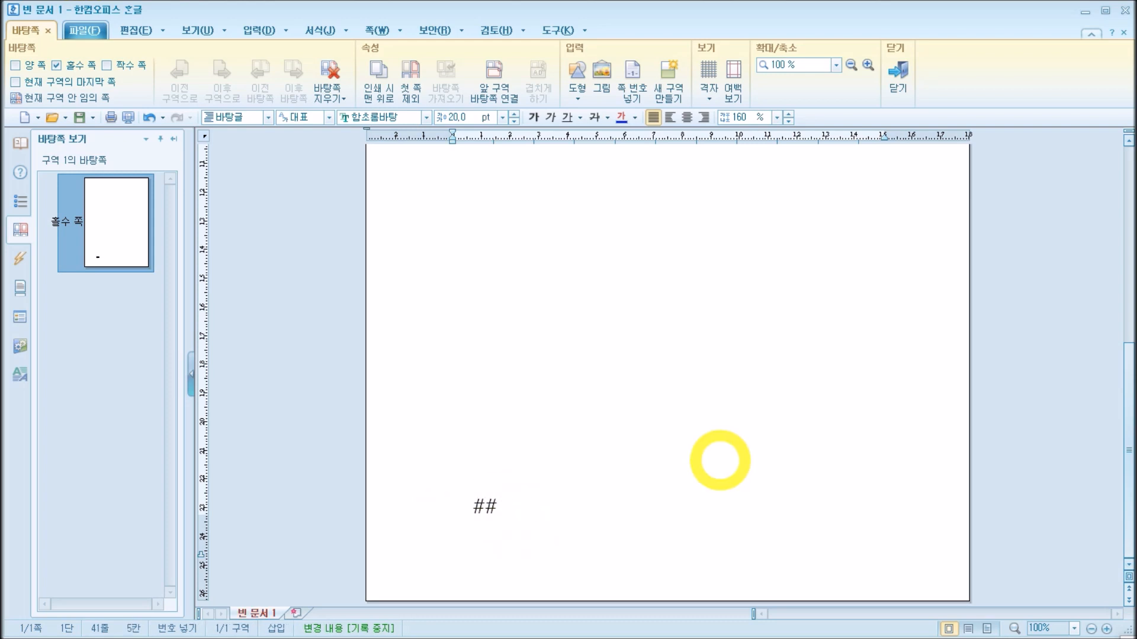
pyautogui.press('BackSpace')
pyautogui.press('BackSpace')
# Step: Right-align the page number at the bottom of the odd-page master
pyautogui.click(410, 535)
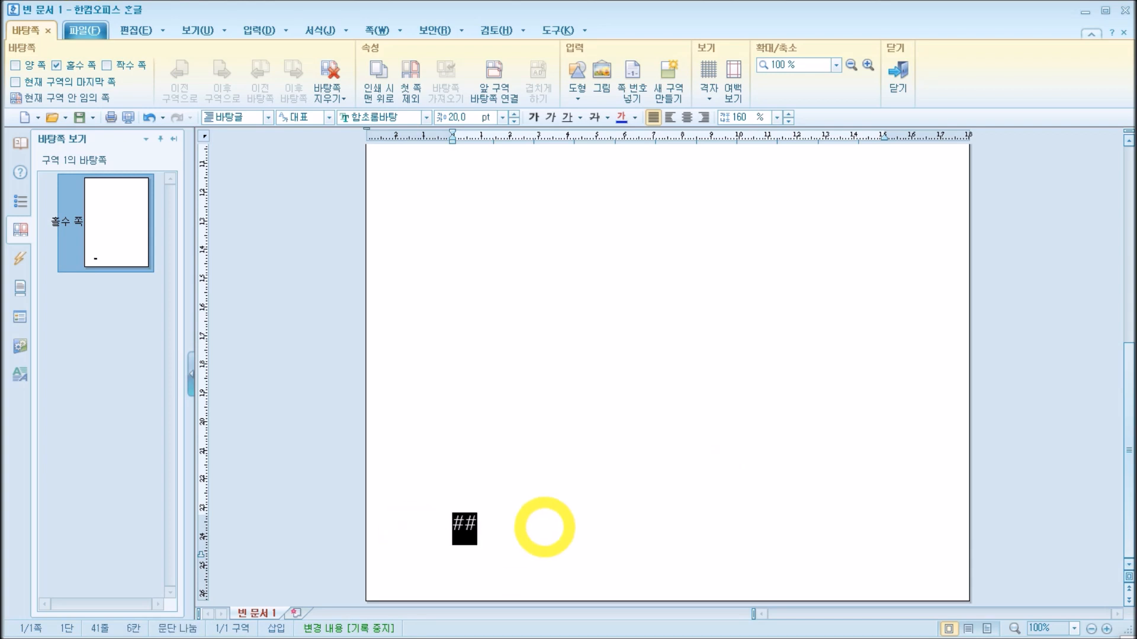
pyautogui.click(478, 536)
pyautogui.moveTo(451, 525); pyautogui.dragTo(497, 527)
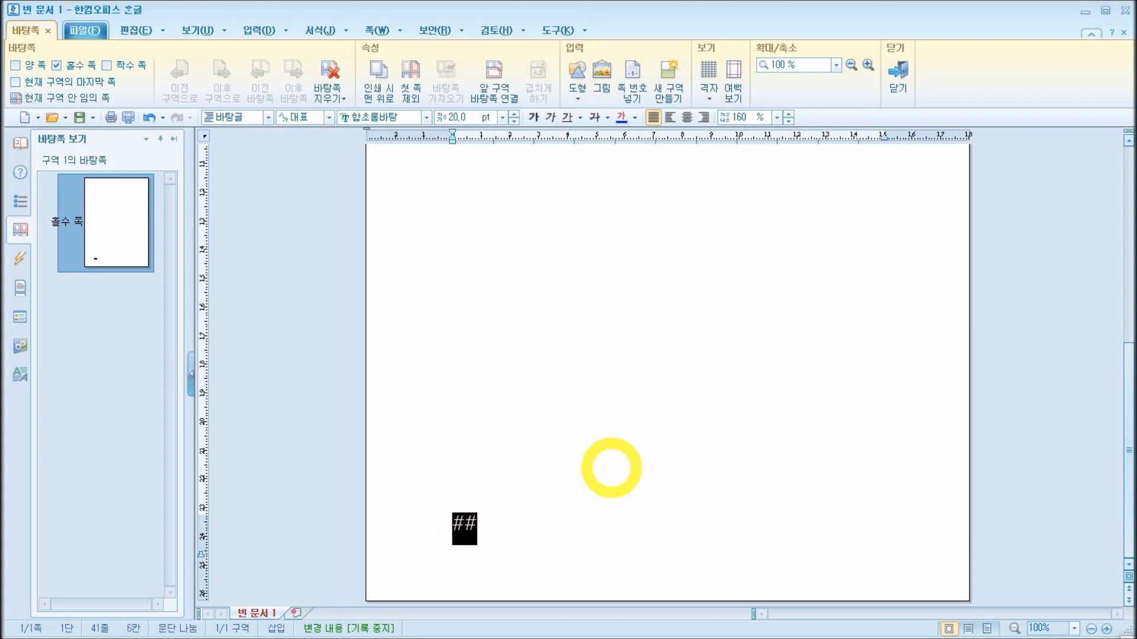
pyautogui.click(704, 117)
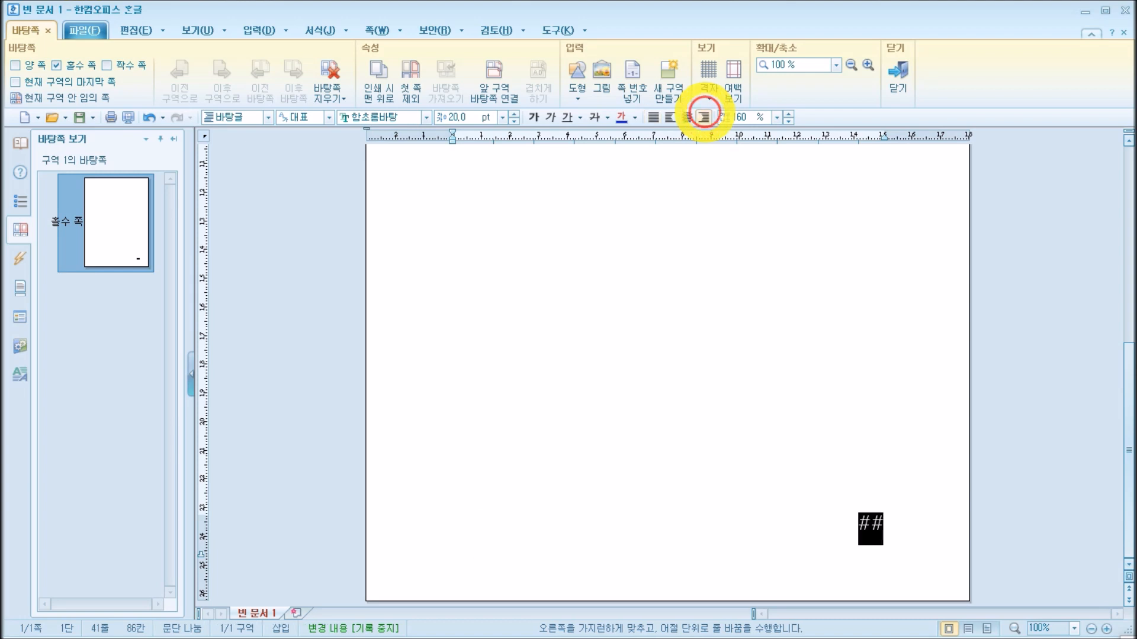
pyautogui.click(888, 531)
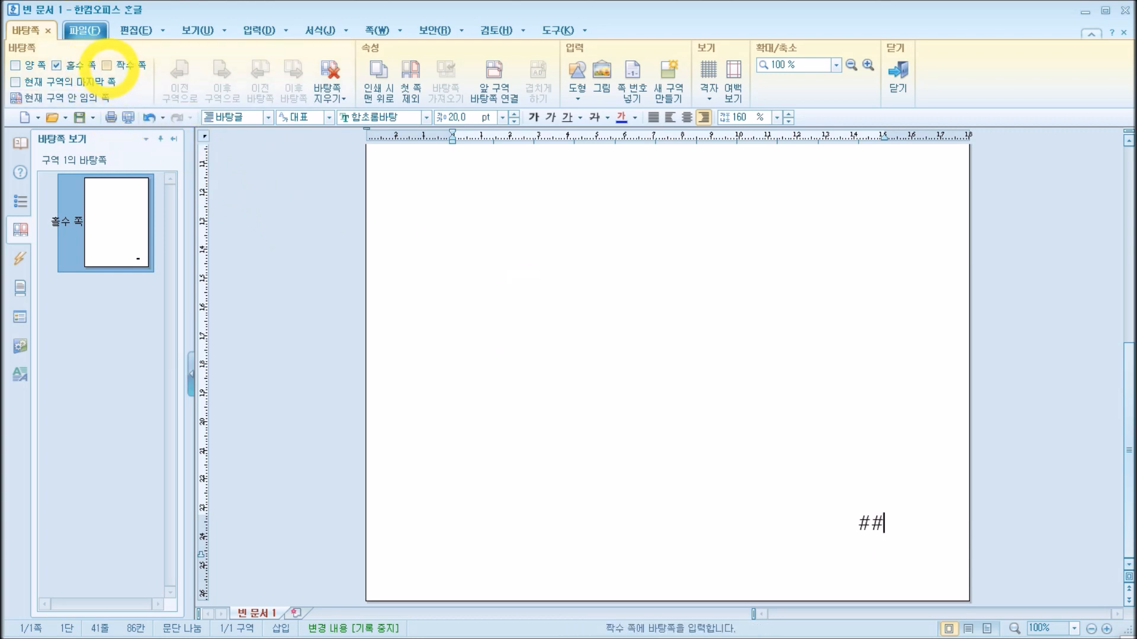
# Step: Create a master page for even pages (짝수 쪽) and insert a page number on it
pyautogui.click(106, 65)
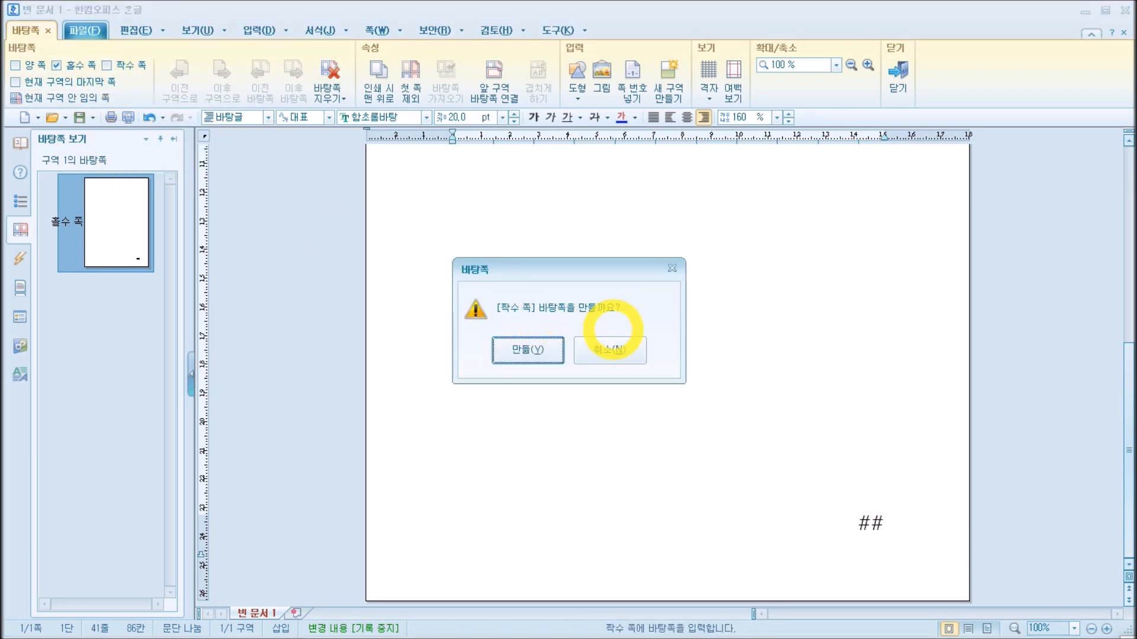
pyautogui.click(527, 350)
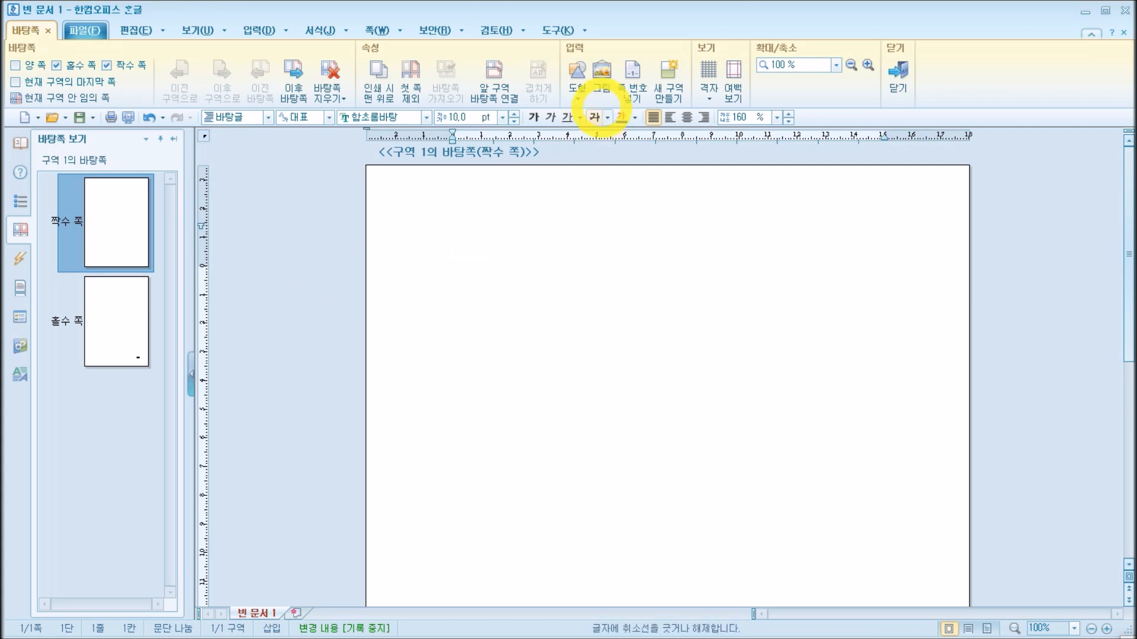
pyautogui.write('##')
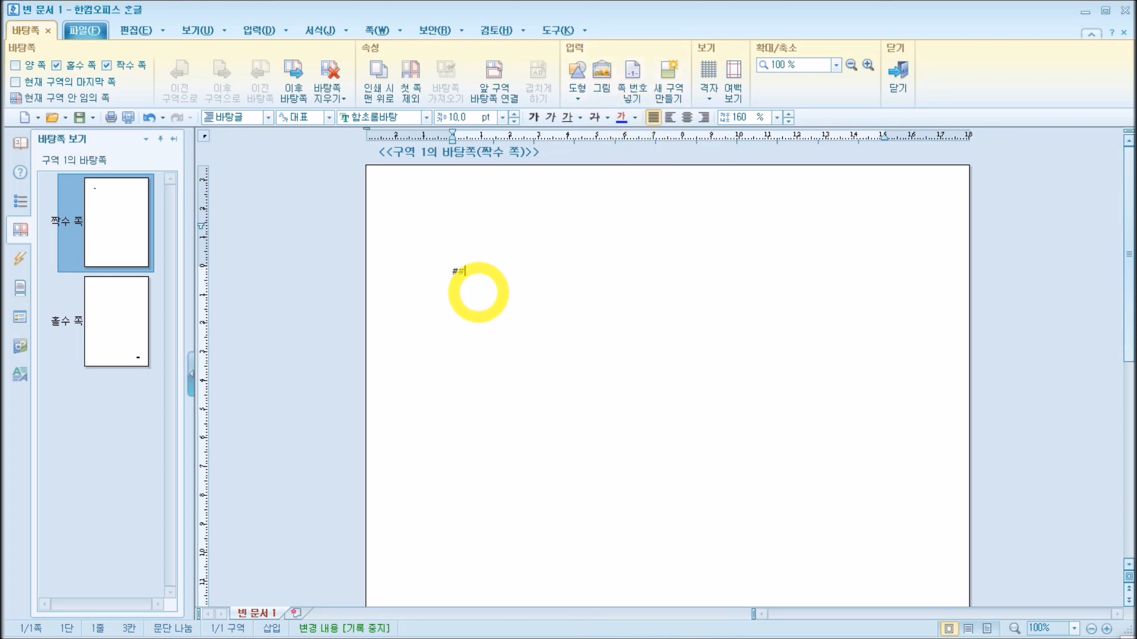
# Step: Set the even-page number's font size to 20 pt
pyautogui.doubleClick(452, 270)
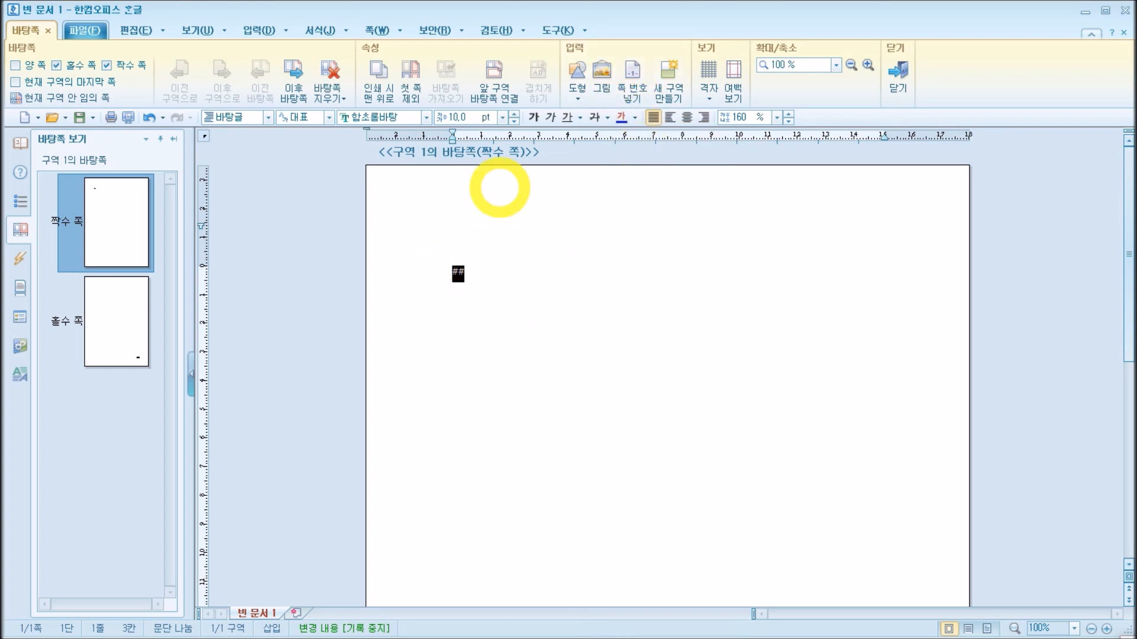
pyautogui.click(465, 117)
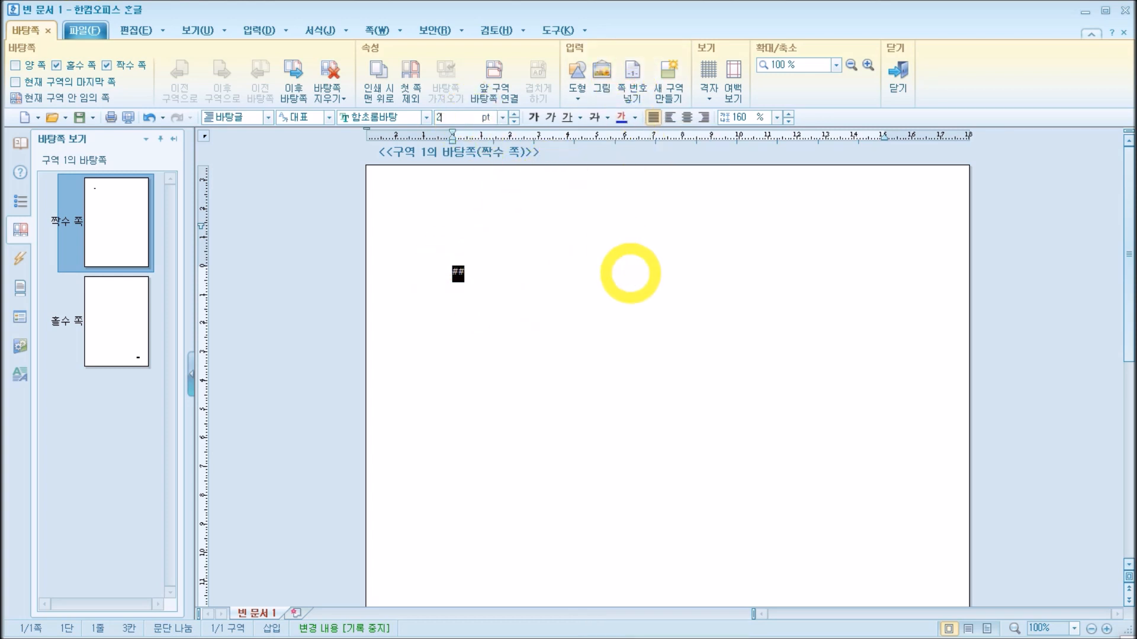
pyautogui.press('Return')
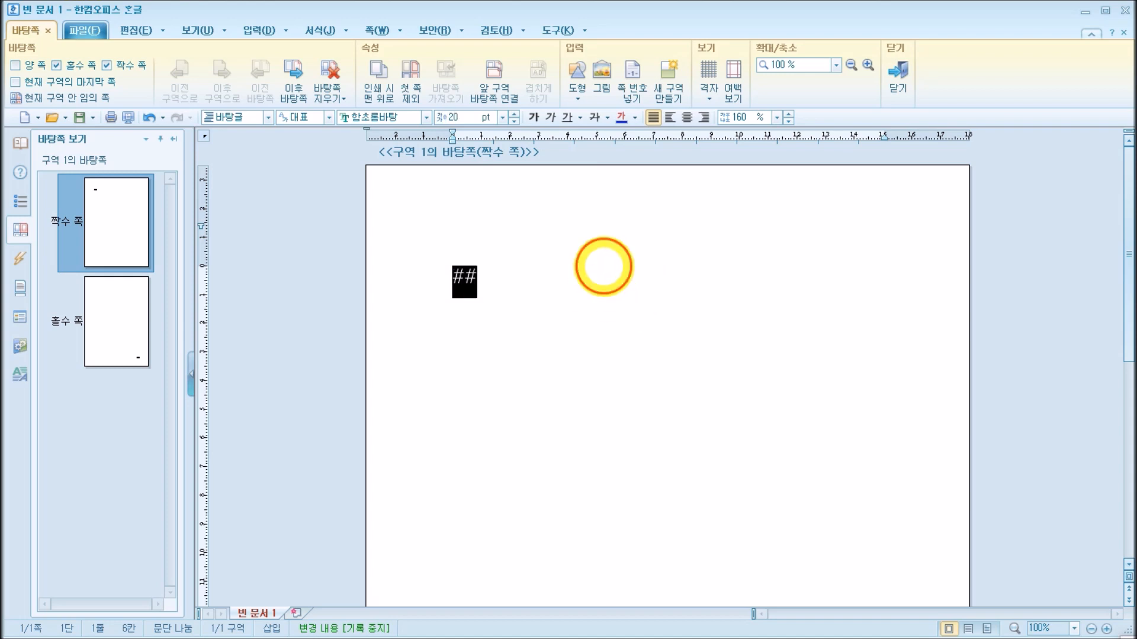
pyautogui.click(604, 266)
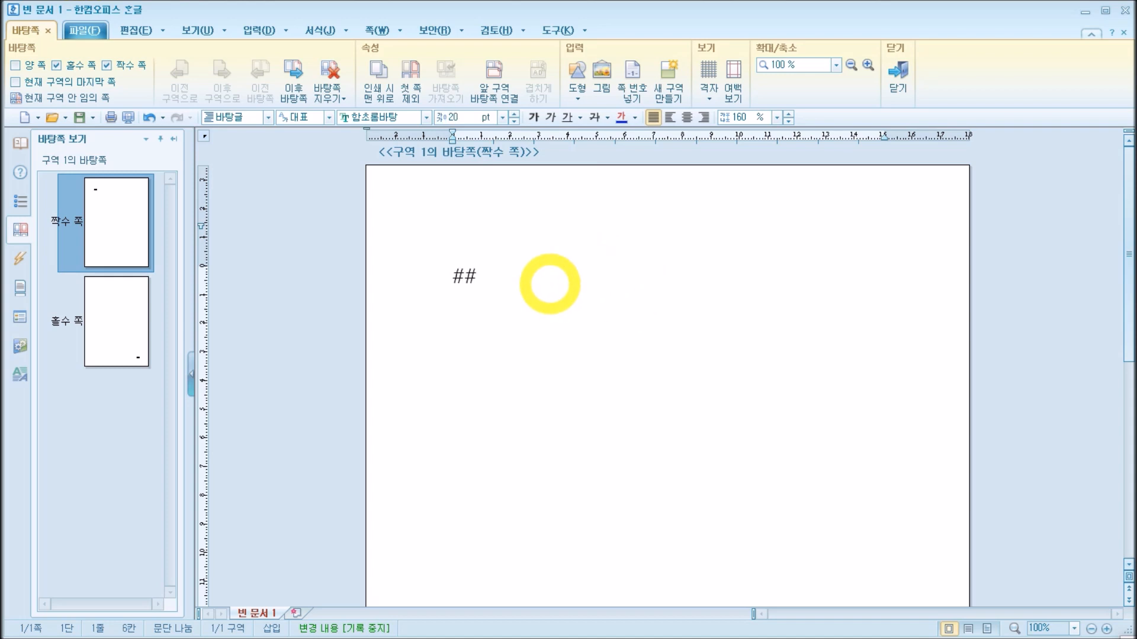
# Step: Move the even-page master's page number down with blank lines so that it sits at the bottom of the page
pyautogui.press('Home')
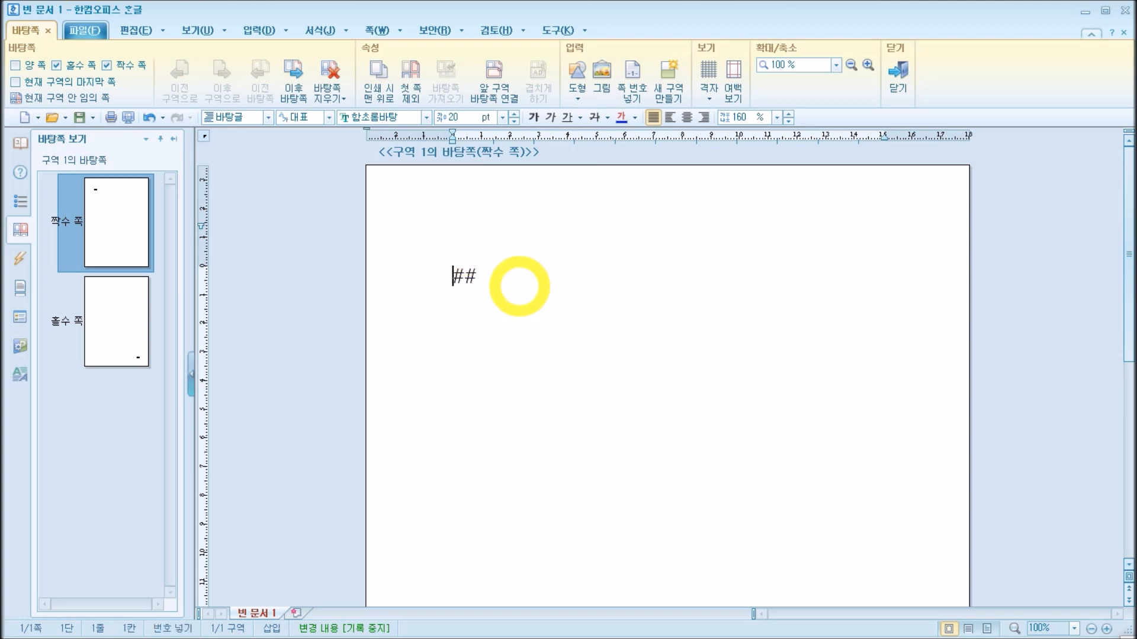
pyautogui.press('Return')
pyautogui.press('Return')
pyautogui.press('Return')
pyautogui.press('Return')
pyautogui.press('Return')
pyautogui.press('Return')
pyautogui.press('Return')
pyautogui.press('Return')
pyautogui.press('Return')
pyautogui.press('Return')
pyautogui.press('Return')
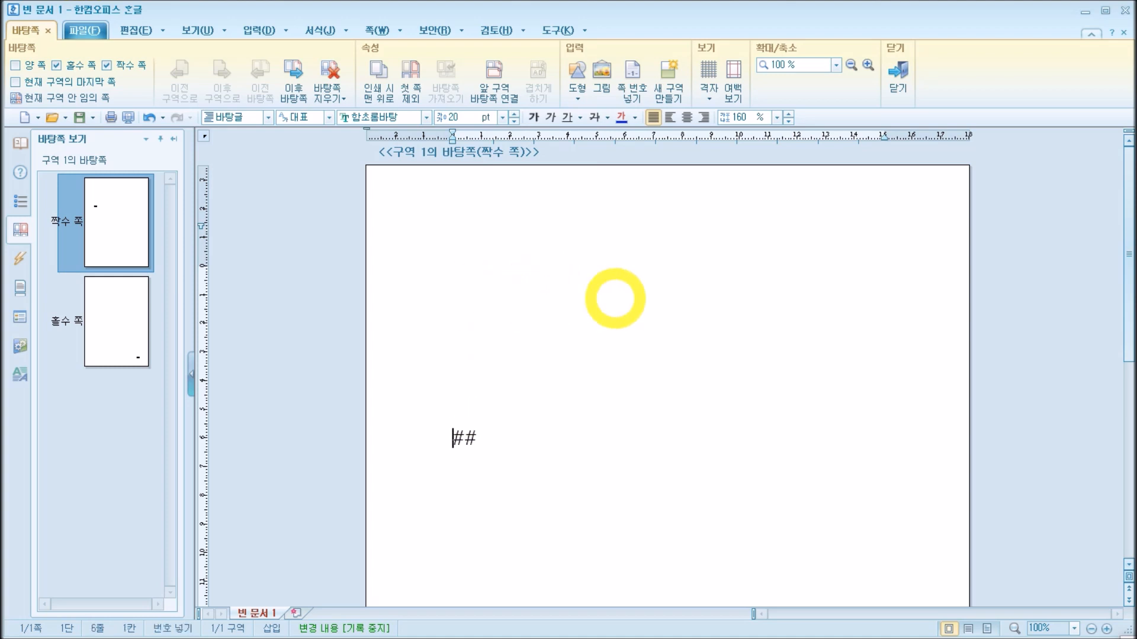
pyautogui.press('Return')
pyautogui.press('Return')
pyautogui.press('Return')
pyautogui.press('Return')
pyautogui.press('Return')
pyautogui.press('Return')
pyautogui.press('Return')
pyautogui.press('Return')
pyautogui.press('Return')
pyautogui.press('Return')
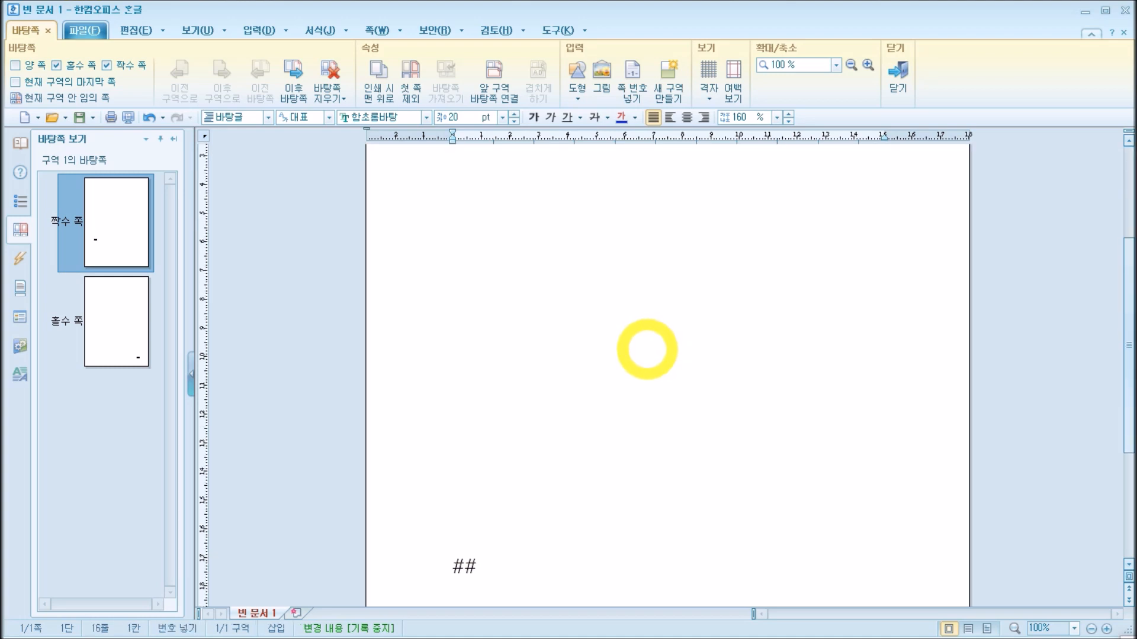
pyautogui.press('Return')
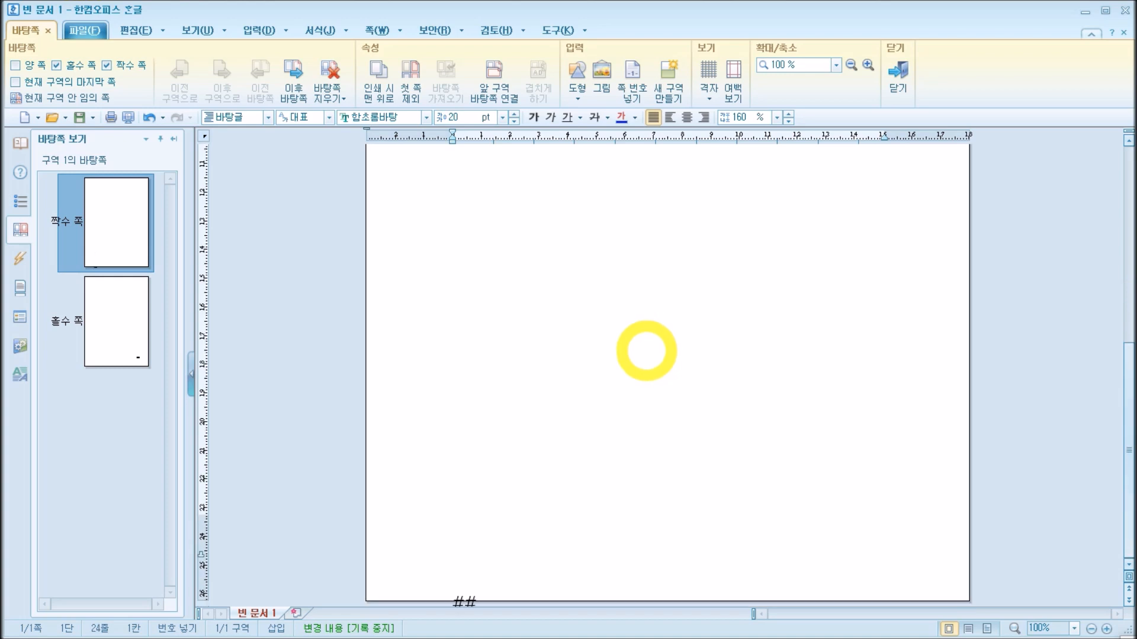
pyautogui.press('BackSpace')
pyautogui.press('BackSpace')
pyautogui.press('BackSpace')
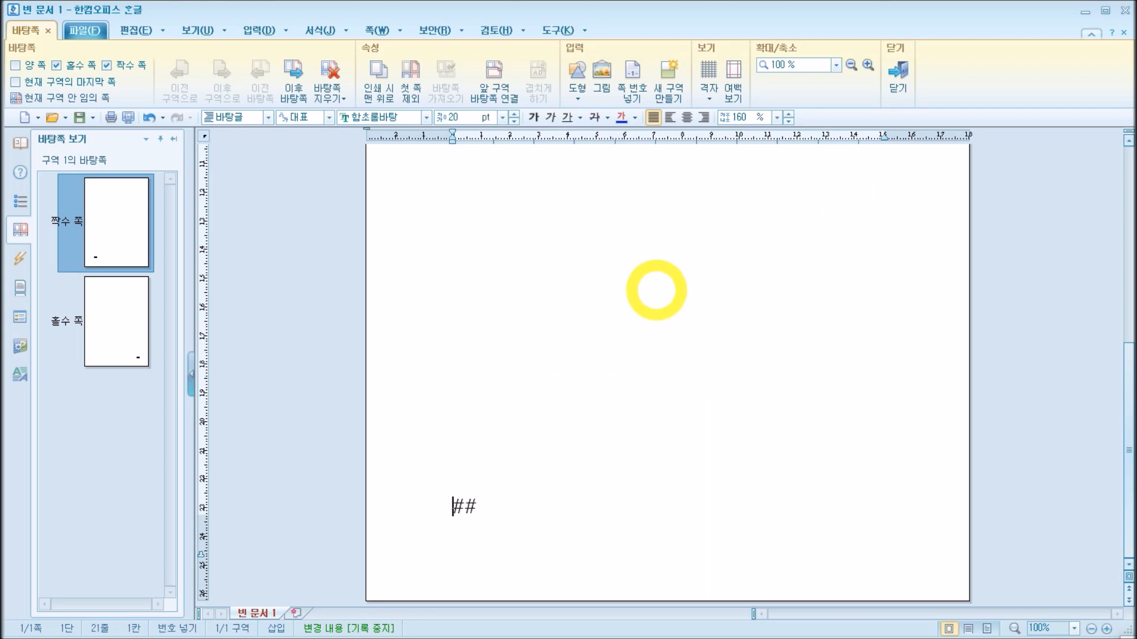
# Step: Leave master page editing and add blank lines to the body until the document runs past its second page
pyautogui.click(899, 80)
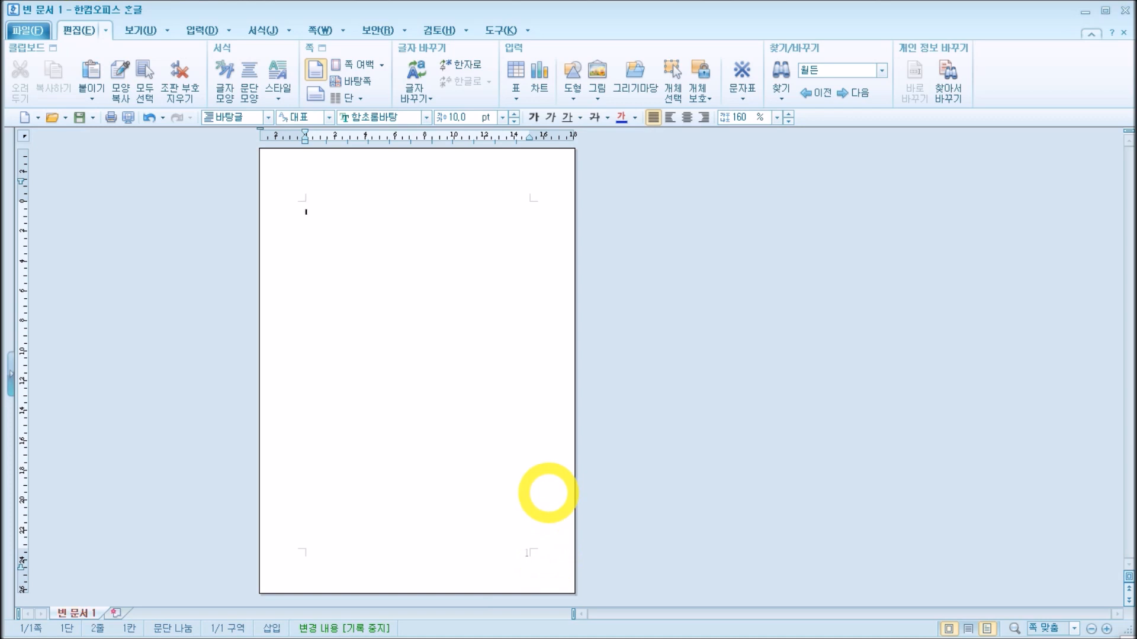
pyautogui.press('Return')
pyautogui.press('Return')
pyautogui.press('Return')
pyautogui.press('Return')
pyautogui.press('Return')
pyautogui.press('Return')
pyautogui.press('Return')
pyautogui.press('Return')
pyautogui.press('Return')
pyautogui.press('Return')
pyautogui.press('Return')
pyautogui.press('Return')
pyautogui.press('Return')
pyautogui.press('Return')
pyautogui.press('Return')
pyautogui.press('Return')
pyautogui.press('Return')
pyautogui.press('Return')
pyautogui.press('Return')
pyautogui.press('Return')
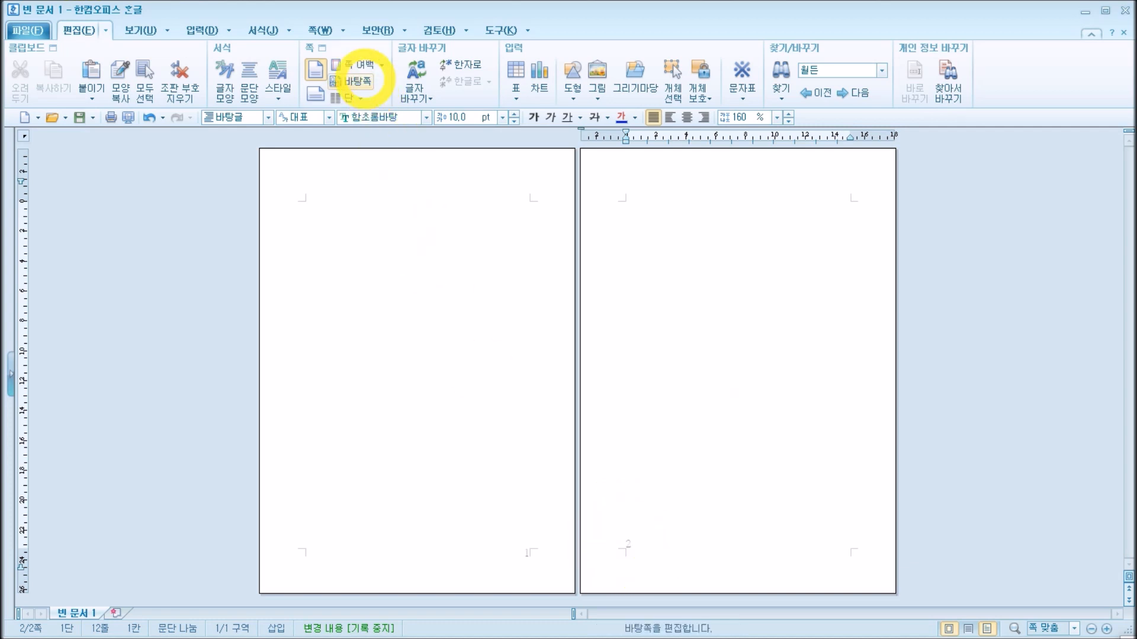
pyautogui.press('Return')
pyautogui.press('Return')
pyautogui.press('Return')
pyautogui.press('Return')
pyautogui.press('Return')
pyautogui.press('Return')
pyautogui.press('Return')
pyautogui.press('Return')
pyautogui.press('Return')
pyautogui.press('Return')
pyautogui.press('Return')
pyautogui.press('Return')
pyautogui.press('Return')
pyautogui.press('Return')
pyautogui.press('Return')
pyautogui.press('Return')
pyautogui.press('Return')
pyautogui.press('Return')
pyautogui.press('Return')
pyautogui.press('Return')
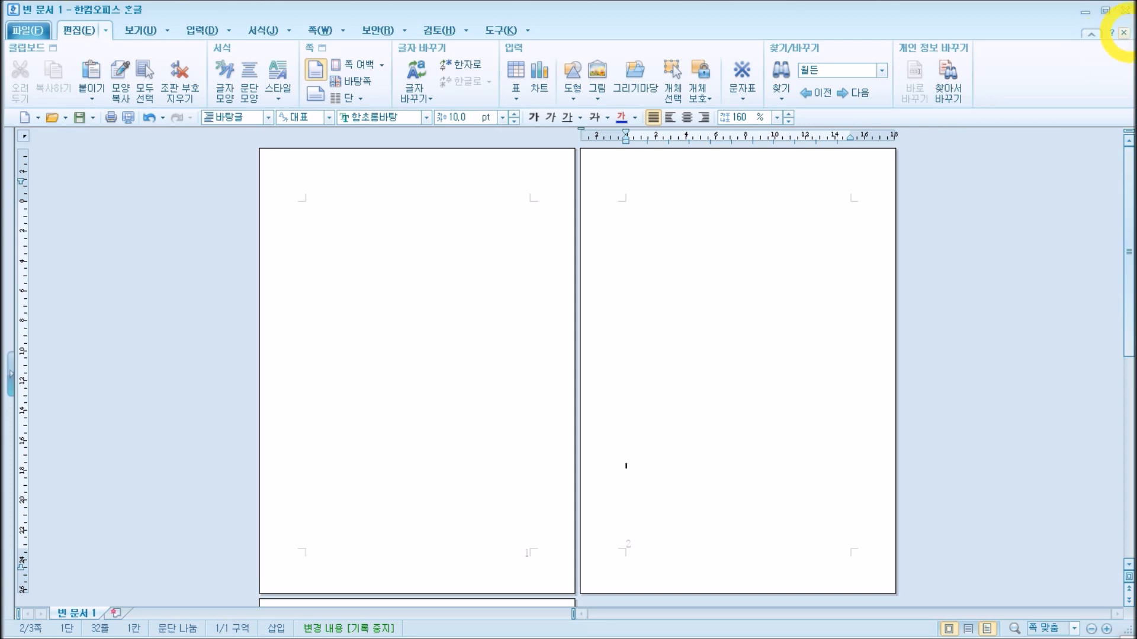
# Step: Close the blank demo document and open the recent file 미니북 수필집 샘플.hwp
pyautogui.click(1123, 32)
pyautogui.click(65, 117)
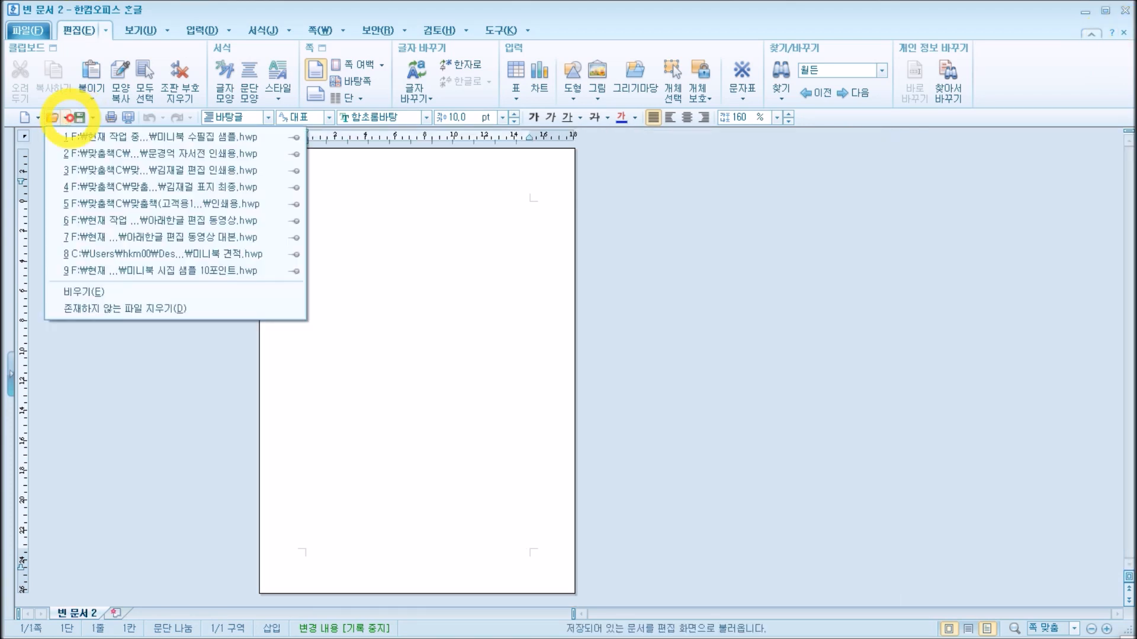
pyautogui.click(77, 137)
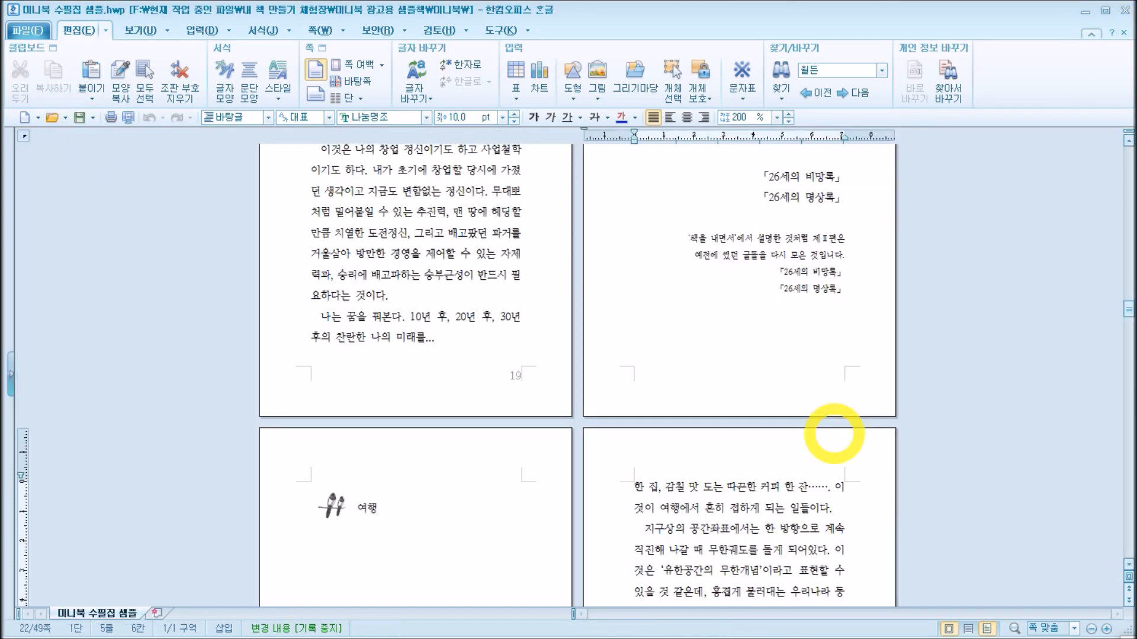
# Step: Examine the page number placement on facing pages 22 and 23 in print preview and on the pages in the editing view
pyautogui.scroll(-3, 862, 344)
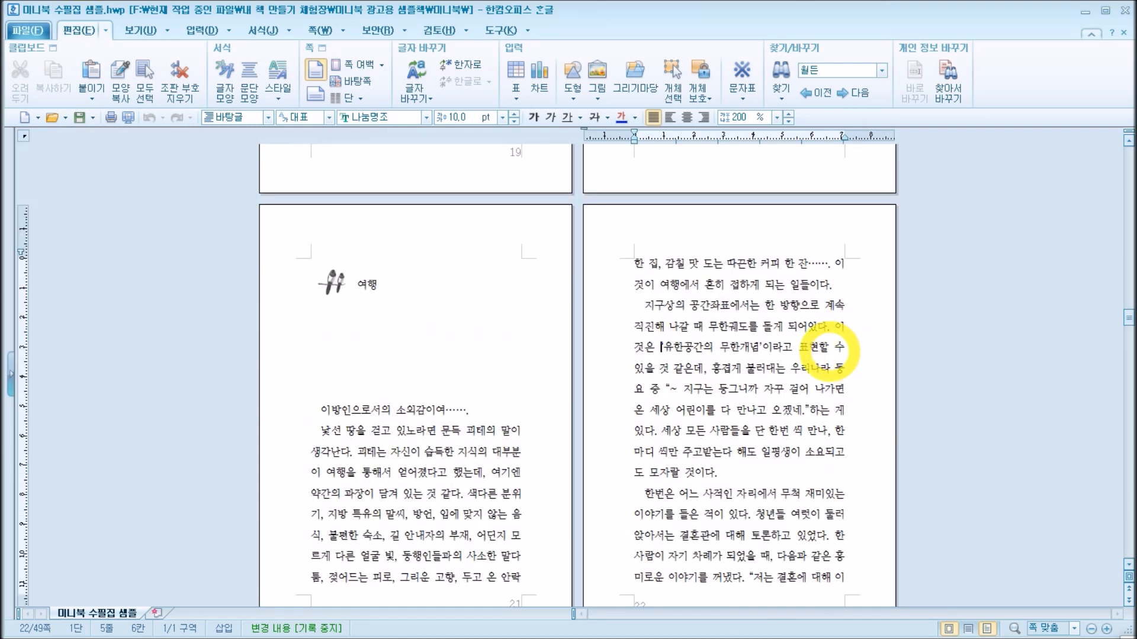
pyautogui.click(809, 347)
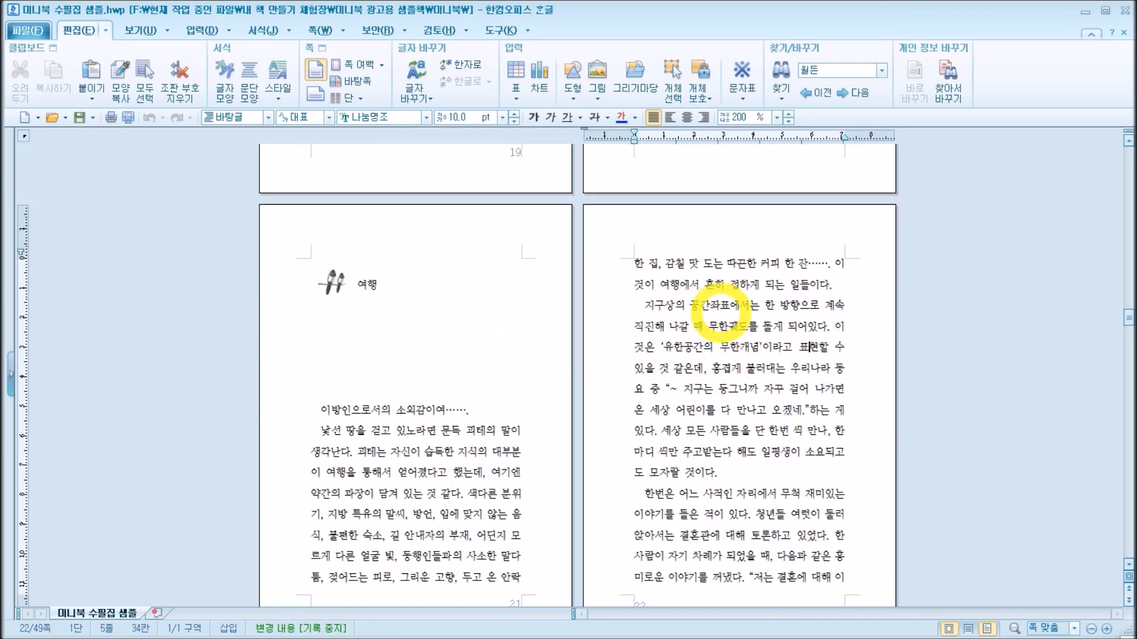
pyautogui.click(128, 117)
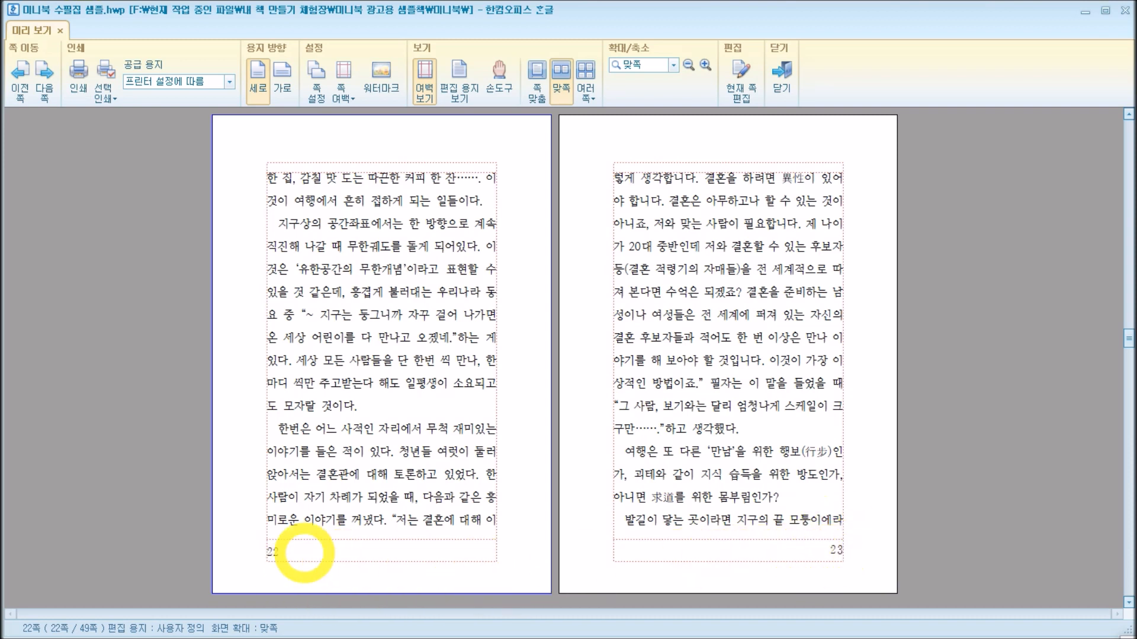
pyautogui.press('Escape')
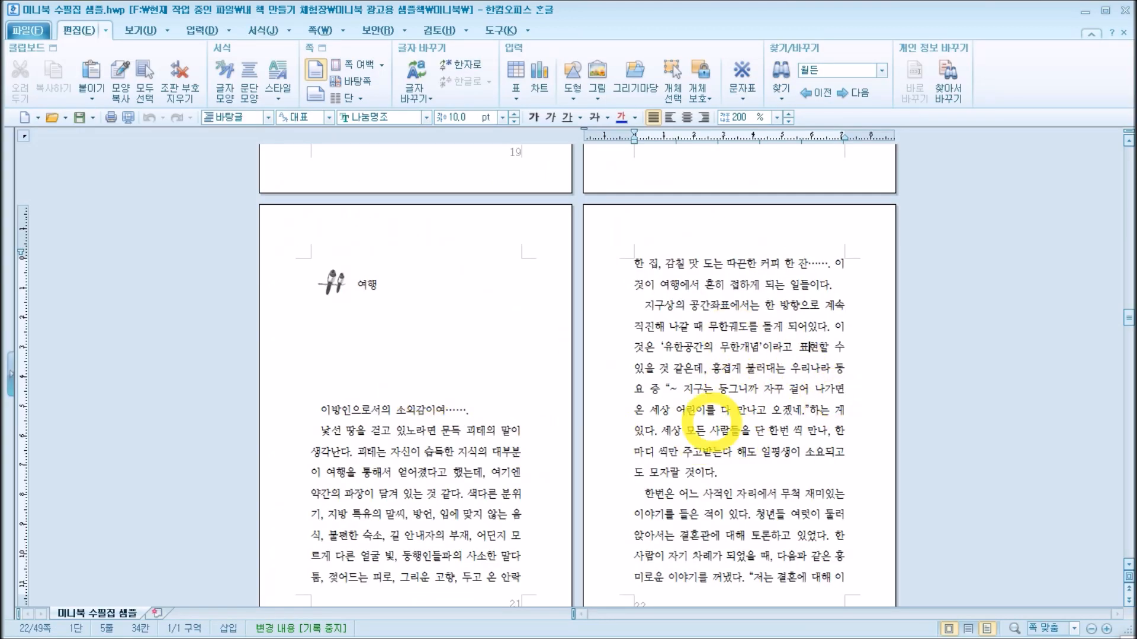
pyautogui.click(759, 486)
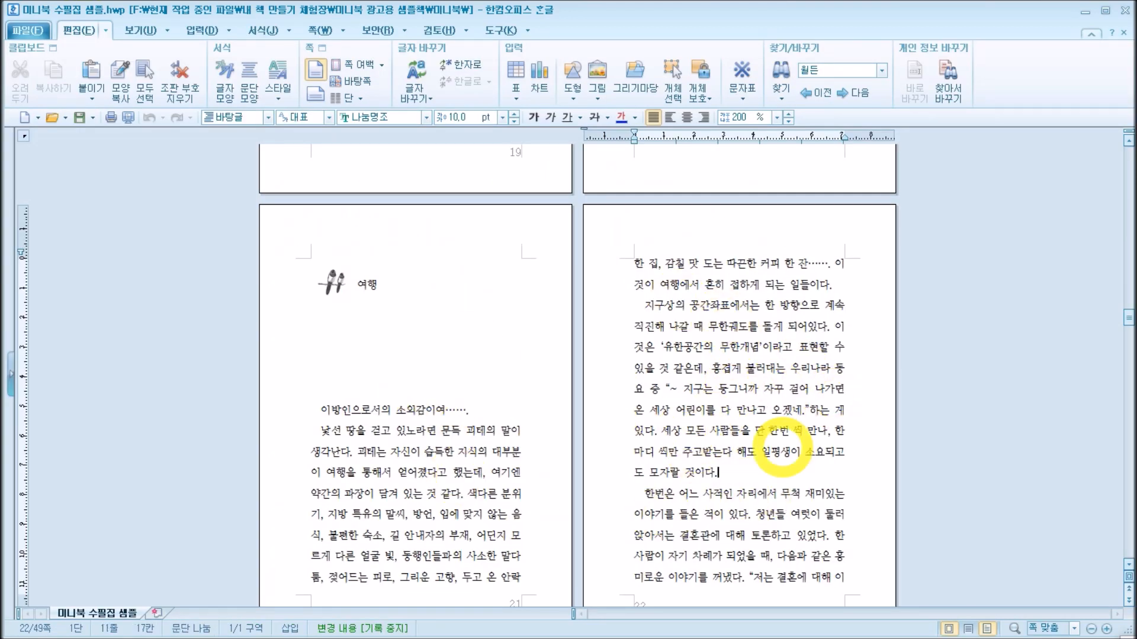
pyautogui.scroll(-3, 740, 509)
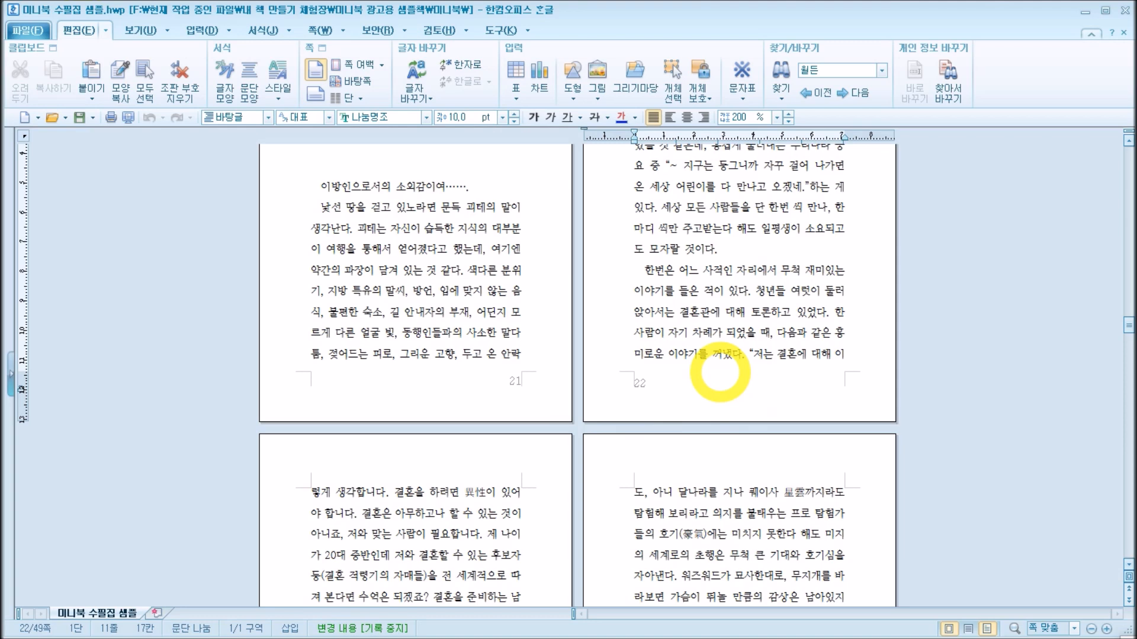
pyautogui.press('Up')
pyautogui.press('Up')
pyautogui.press('Up')
pyautogui.press('Up')
pyautogui.press('Up')
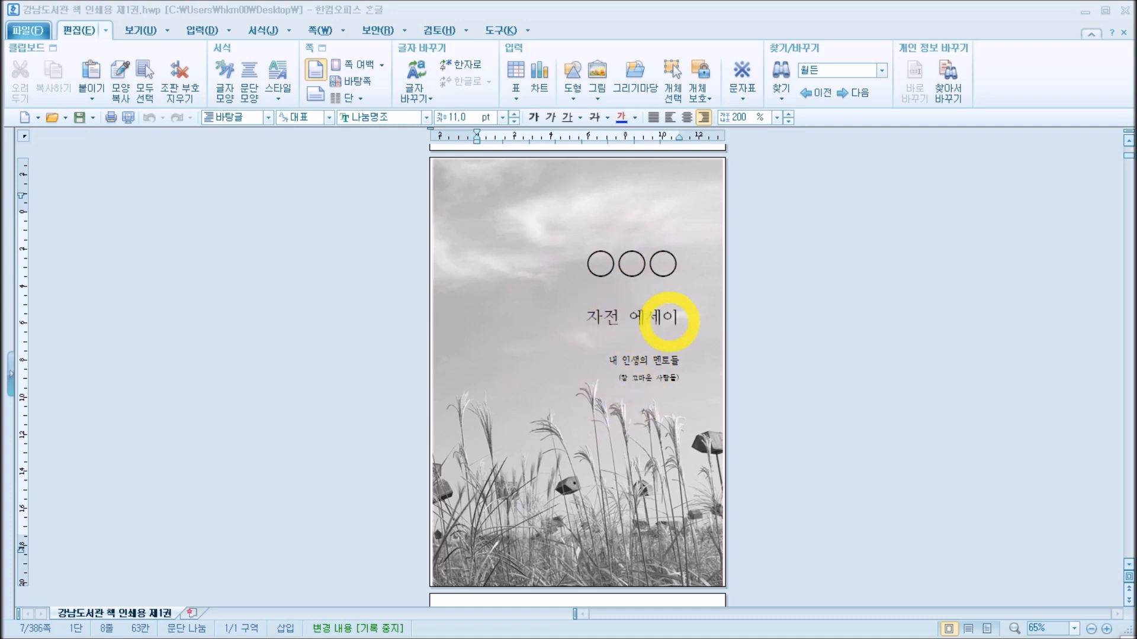
# Step: Inspect the title 자전 에세이, its subtitle and the full-page background picture on page 7 by selecting each
pyautogui.moveTo(584, 322); pyautogui.dragTo(675, 342)
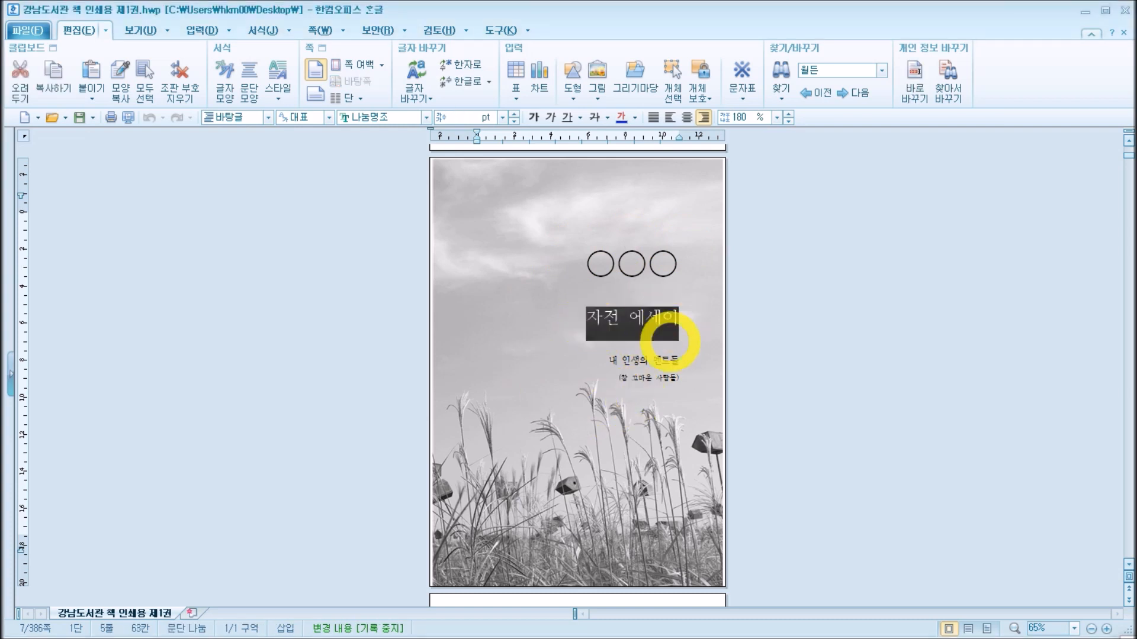
pyautogui.moveTo(609, 362); pyautogui.dragTo(678, 362)
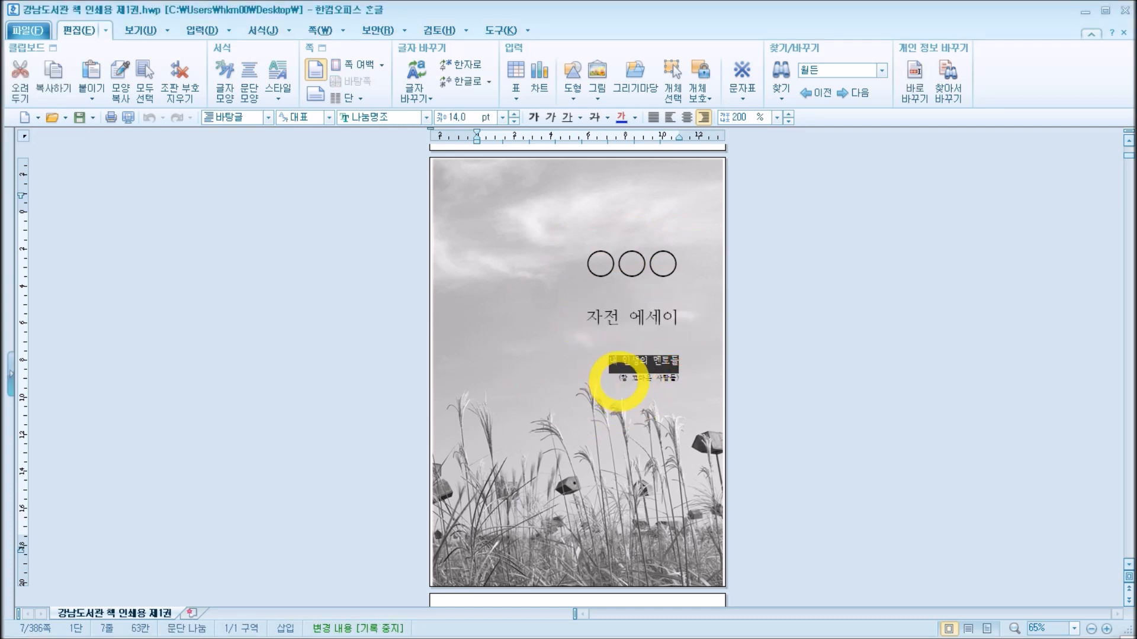
pyautogui.click(704, 270)
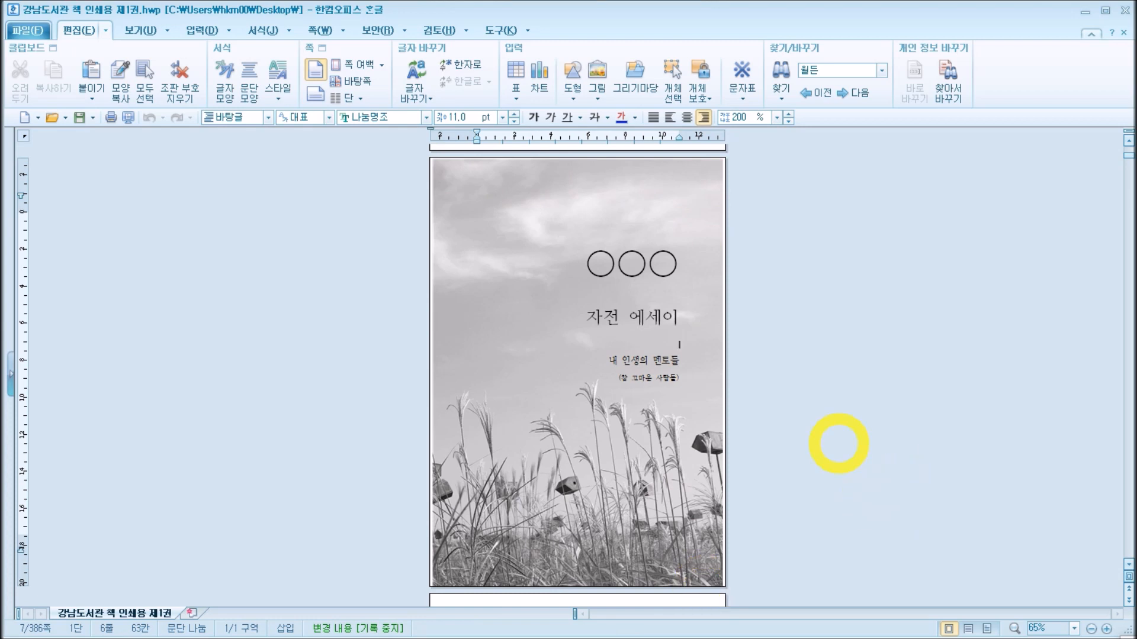
pyautogui.click(730, 260)
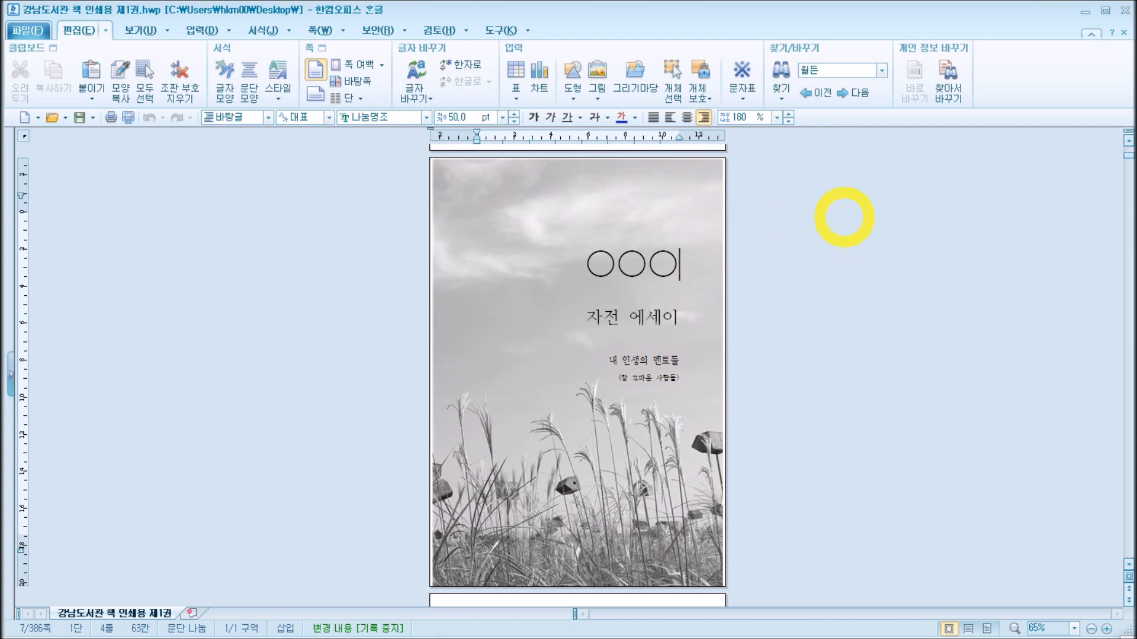
pyautogui.click(556, 206)
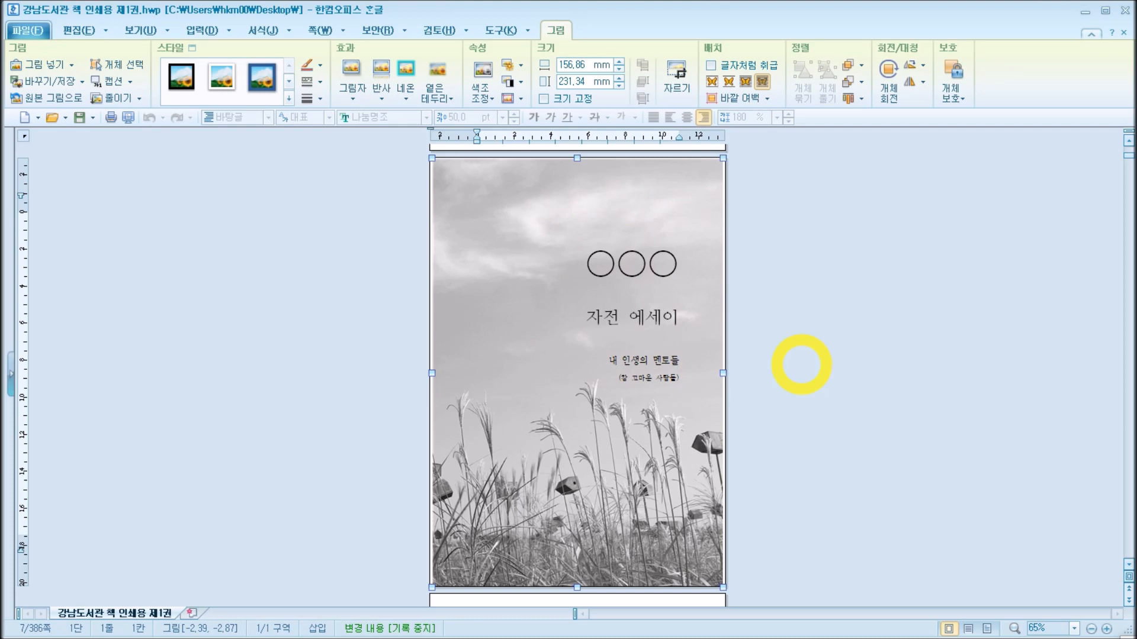
pyautogui.click(801, 364)
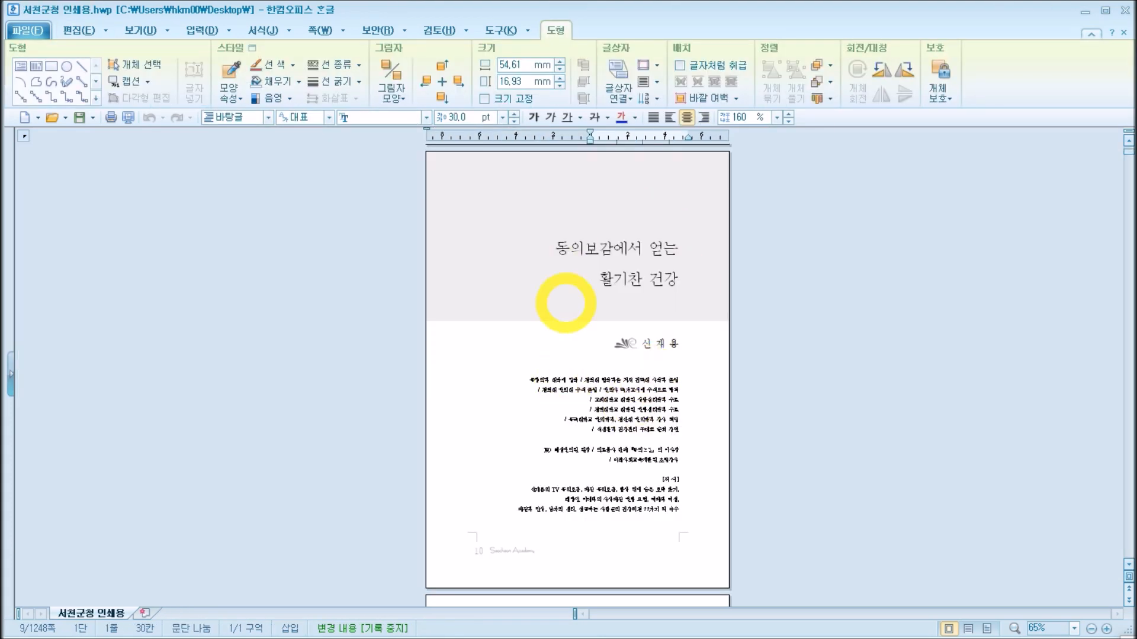
# Step: Examine the opening page of 동의보감에서 얻는 활기찬 건강, including its shaded title box and the author profile below it, at different zoom levels
pyautogui.click(780, 461)
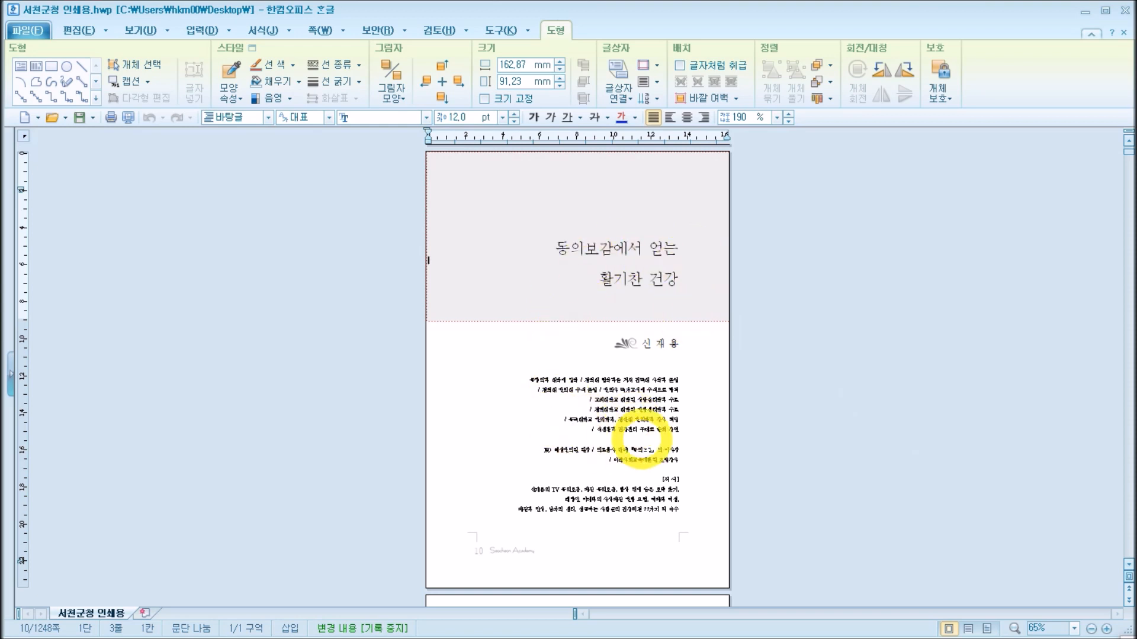
pyautogui.click(702, 310)
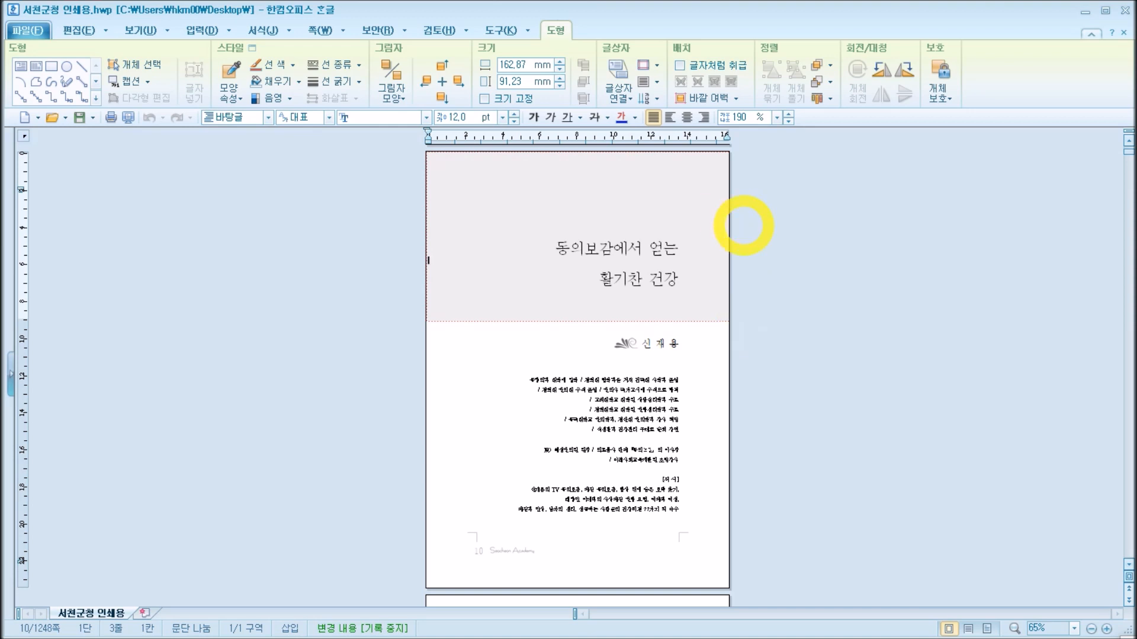
pyautogui.scroll(1, 762, 273)
pyautogui.scroll(6, 786, 323)
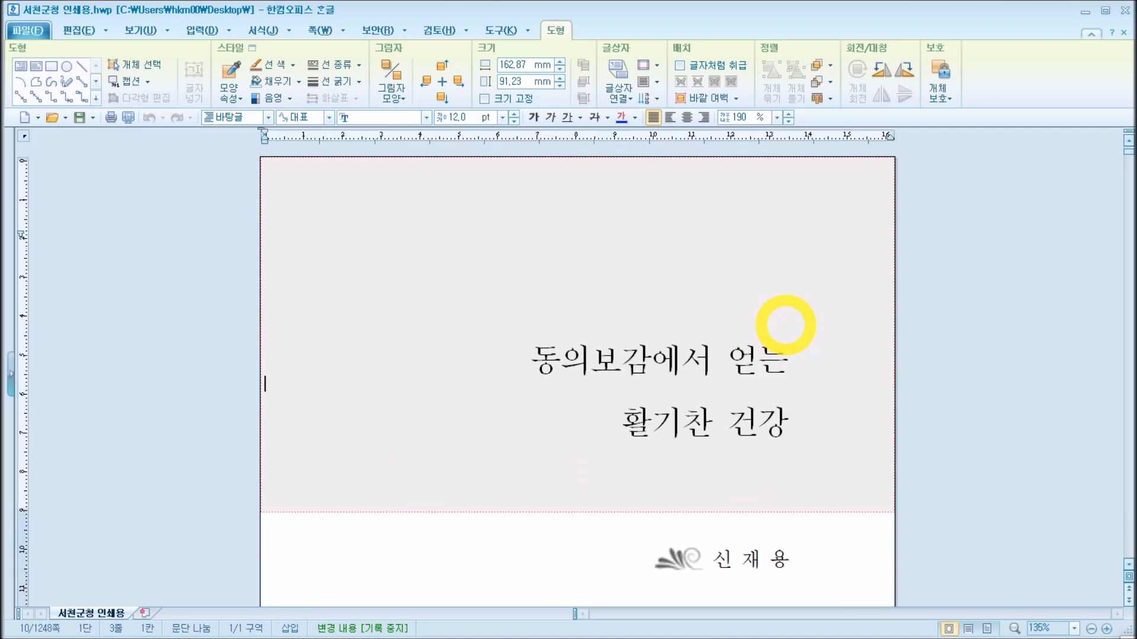
pyautogui.scroll(-10, 1041, 295)
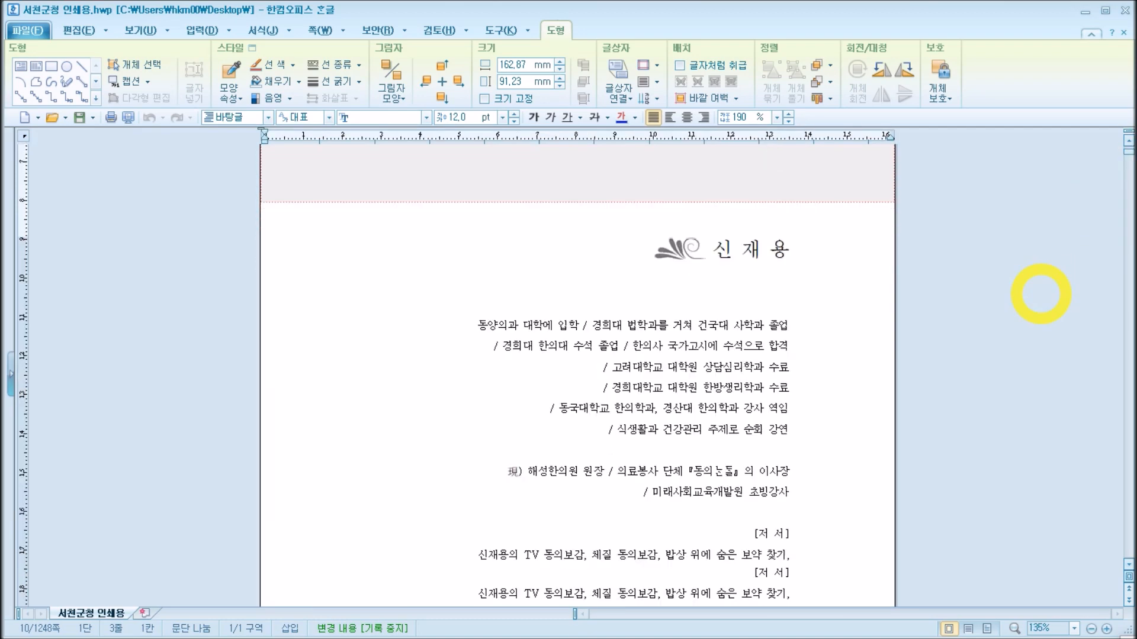
pyautogui.scroll(10, 1041, 295)
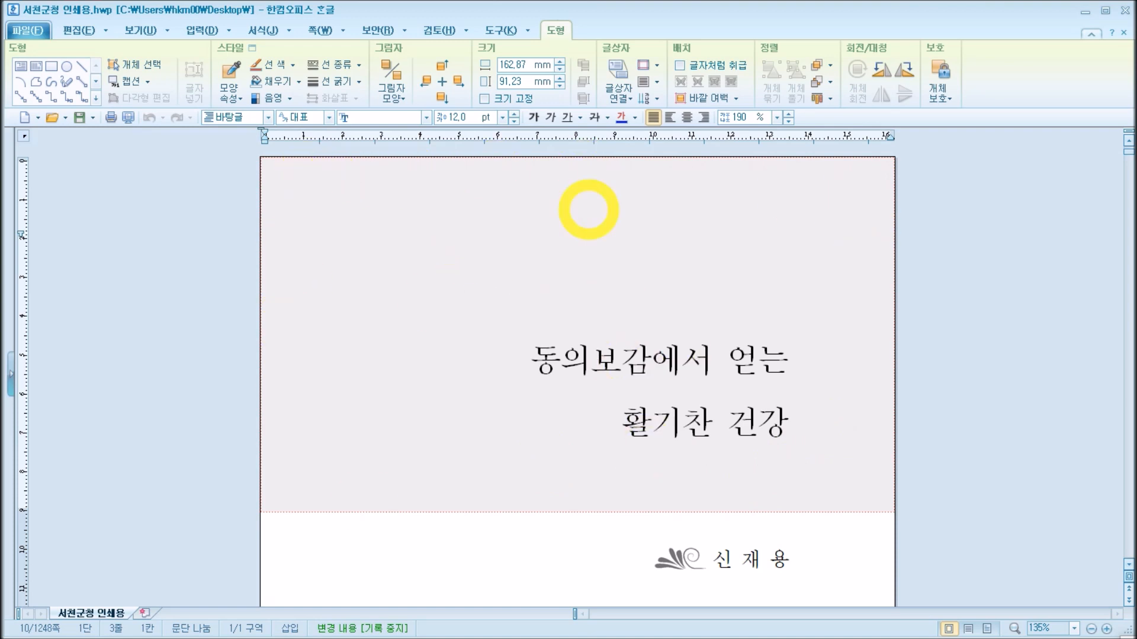
pyautogui.click(754, 192)
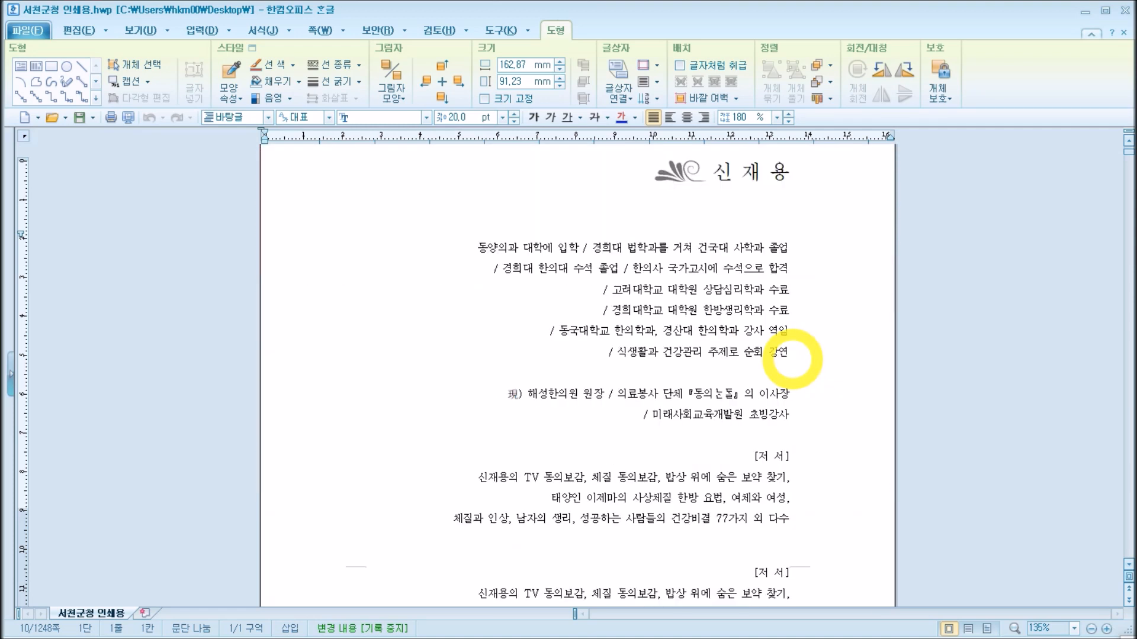
pyautogui.scroll(-8, 781, 379)
pyautogui.scroll(3, 728, 332)
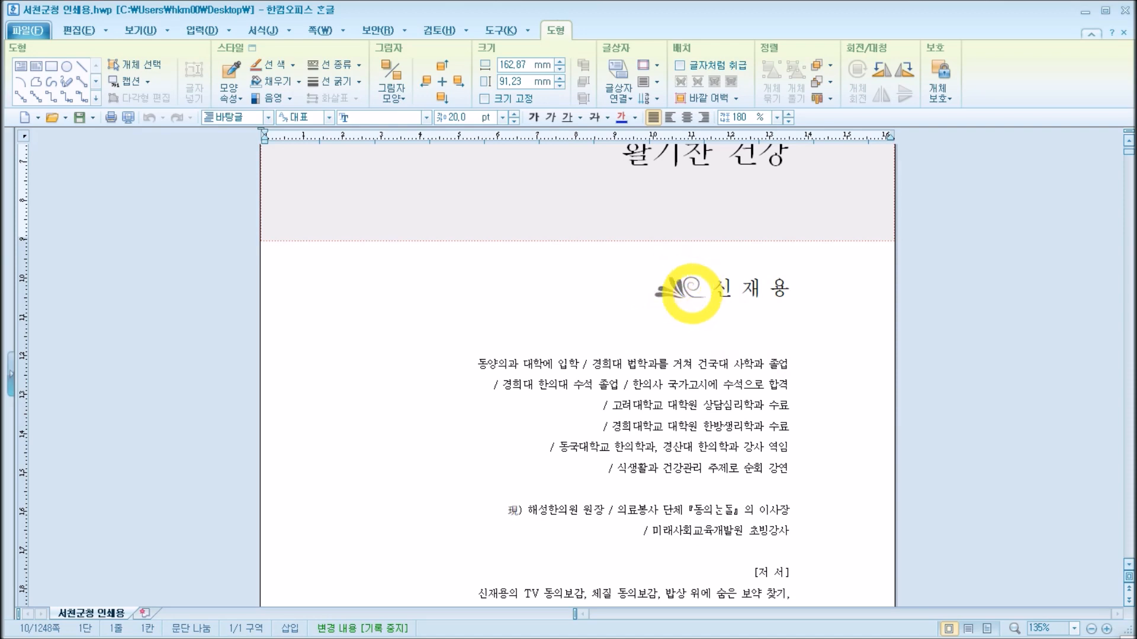
pyautogui.scroll(-5, 832, 401)
pyautogui.scroll(9, 827, 401)
pyautogui.scroll(-2, 811, 317)
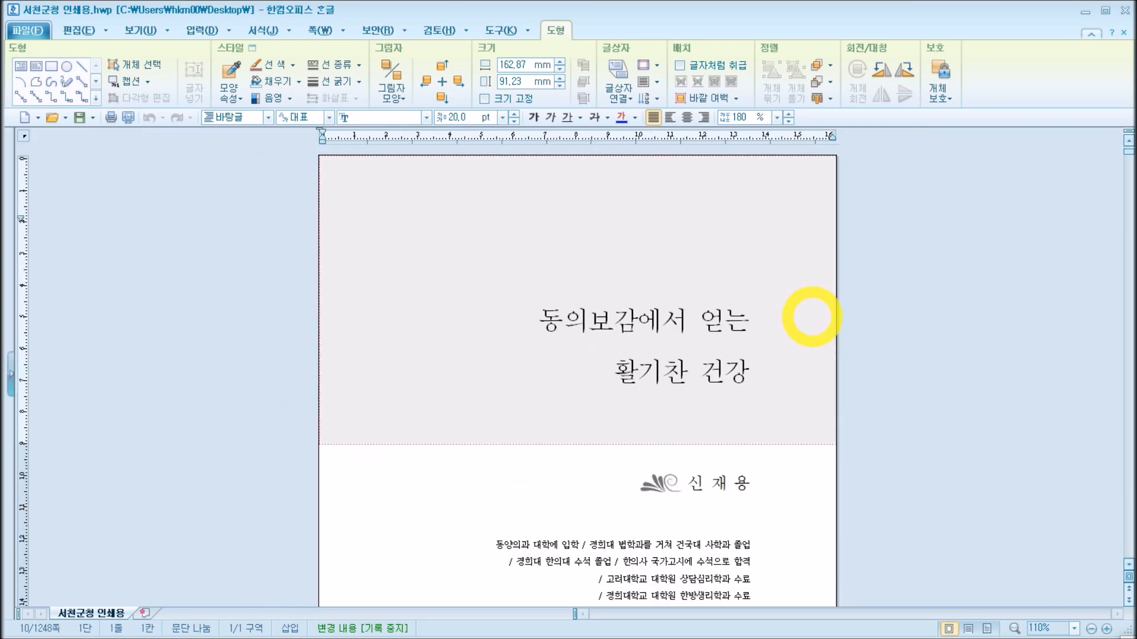
pyautogui.scroll(-4, 812, 316)
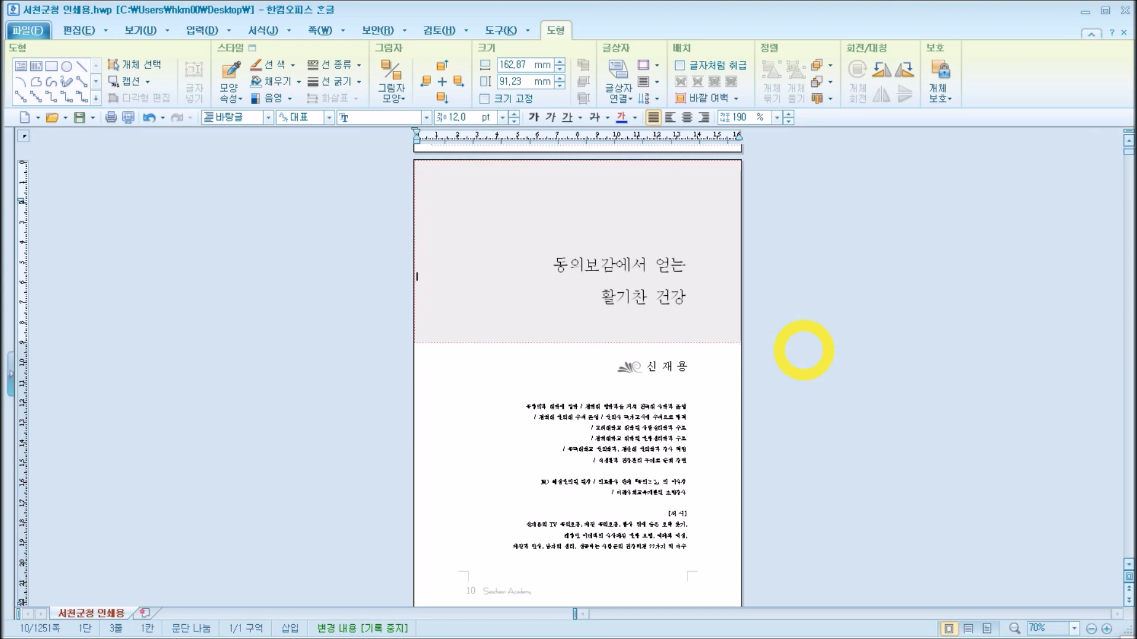
# Step: Highlight the two-line title 동의보감에서 얻는 활기찬 건강 over the shaded box, and clear the selection
pyautogui.moveTo(568, 265); pyautogui.dragTo(664, 298)
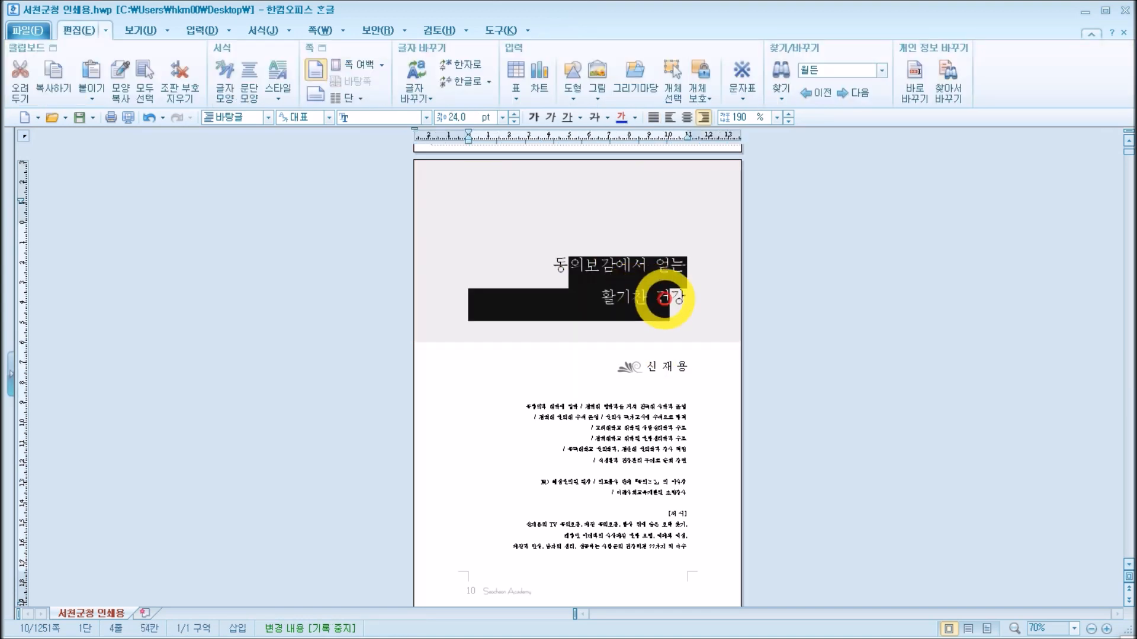
pyautogui.moveTo(542, 263); pyautogui.dragTo(688, 306)
pyautogui.hotkey('ctrl', 'c')
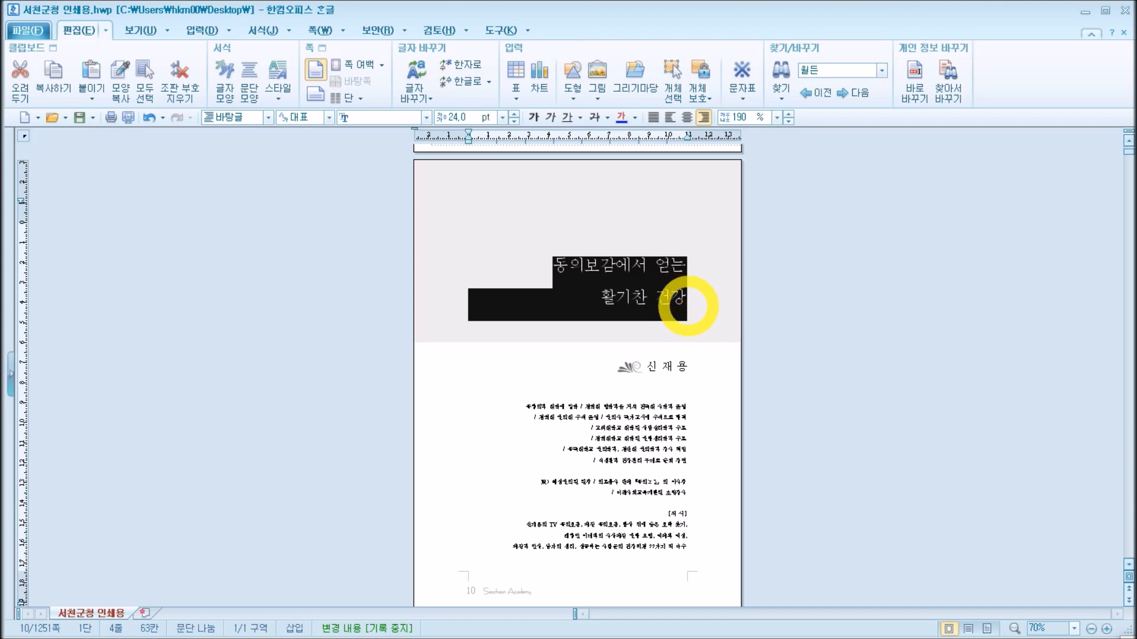
pyautogui.click(866, 286)
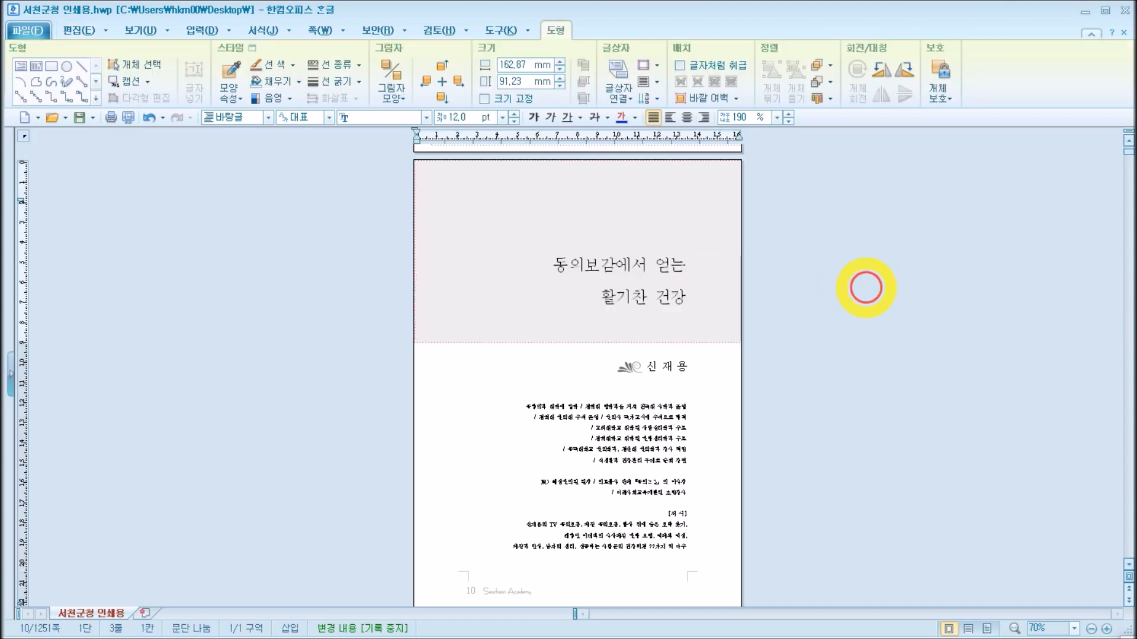
# Step: Paste the two-line title 동의보감에서 얻는 활기찬 건강 onto the blank last page of the document
pyautogui.hotkey('ctrl', 'pagedown')
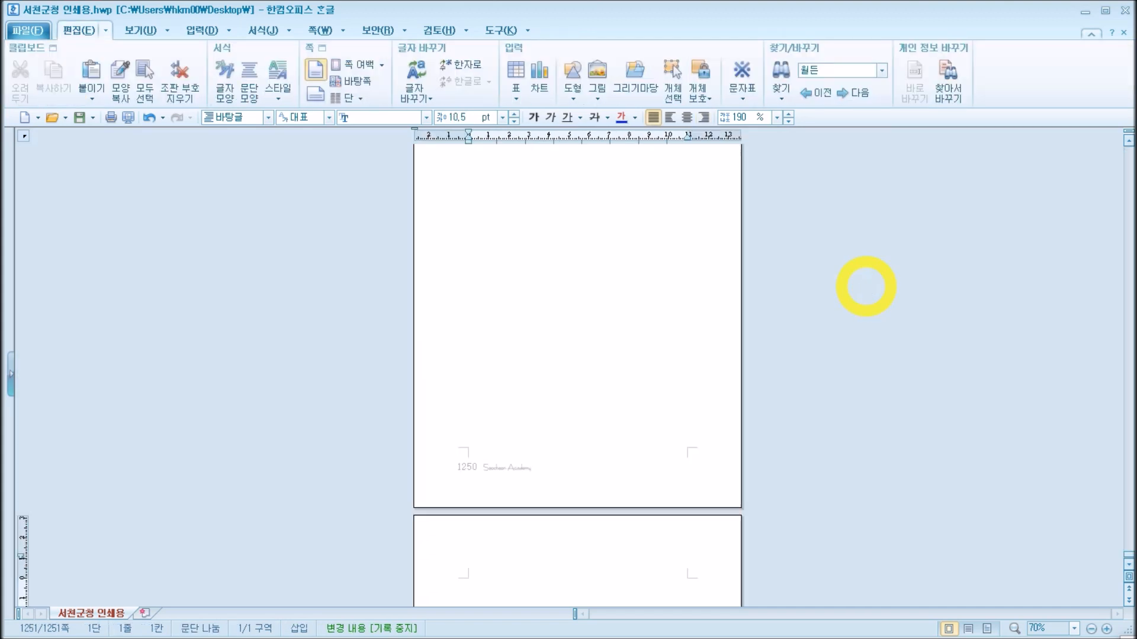
pyautogui.scroll(-3, 843, 289)
pyautogui.scroll(2, 812, 291)
pyautogui.scroll(-2, 761, 362)
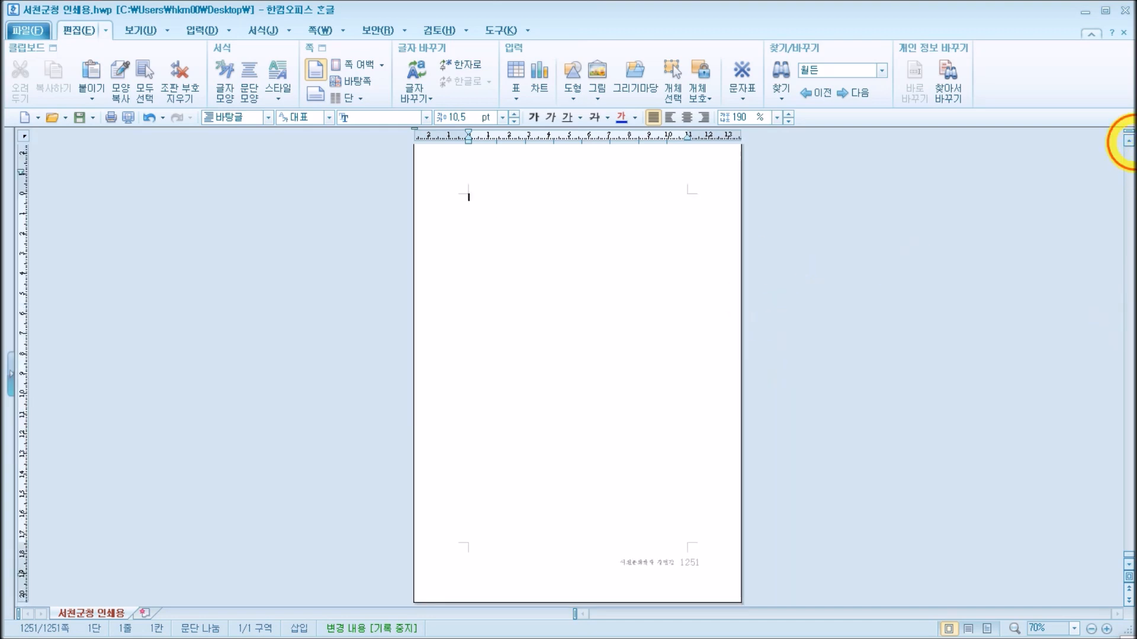
pyautogui.click(1132, 142)
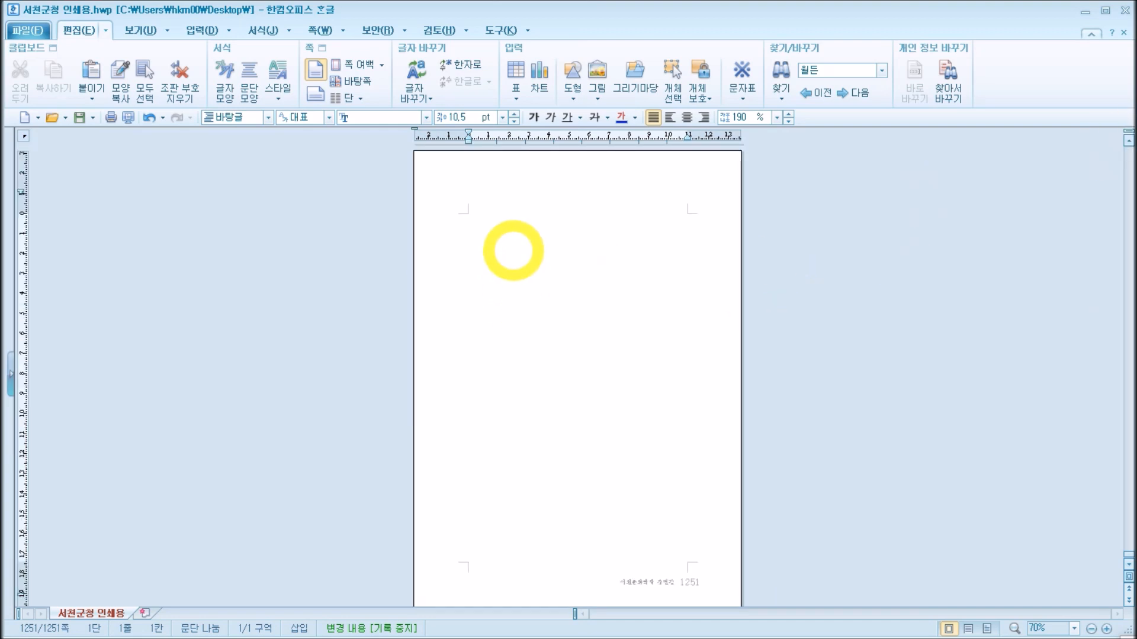
pyautogui.hotkey('ctrl', 'v')
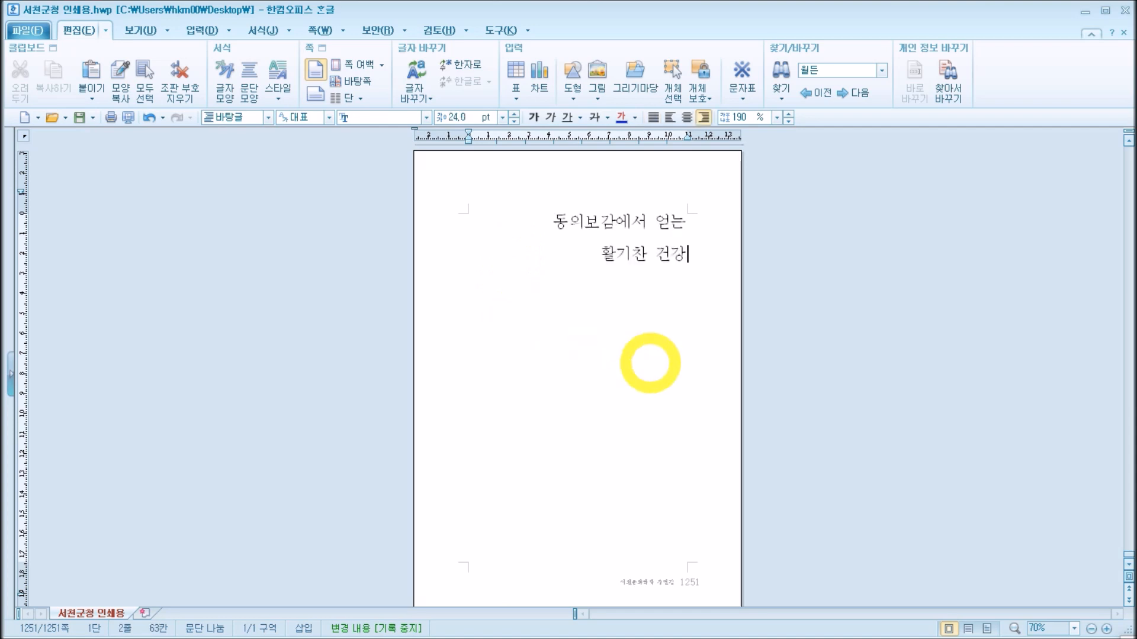
# Step: Insert blank lines before the pasted title so that it sits in the lower half of the page
pyautogui.click(551, 222)
pyautogui.press('Return')
pyautogui.press('Return')
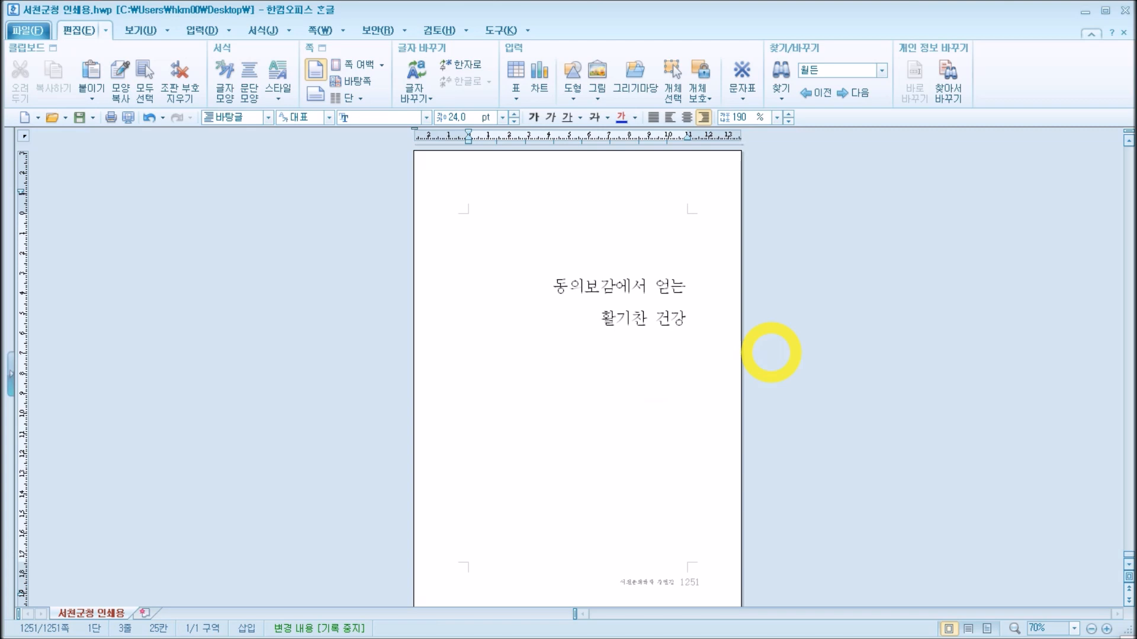
pyautogui.press('Return')
pyautogui.press('Return')
pyautogui.press('Return')
pyautogui.press('Return')
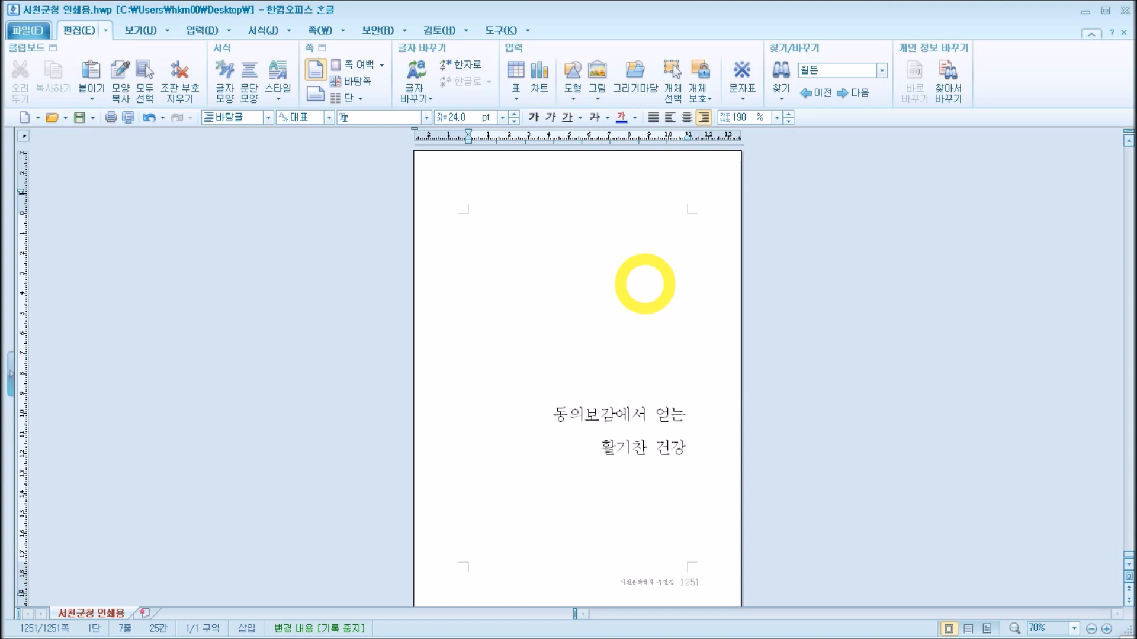
# Step: Draw a rectangle about 163 by 99 mm across the full page width, from the page's top edge to above the title
pyautogui.click(645, 284)
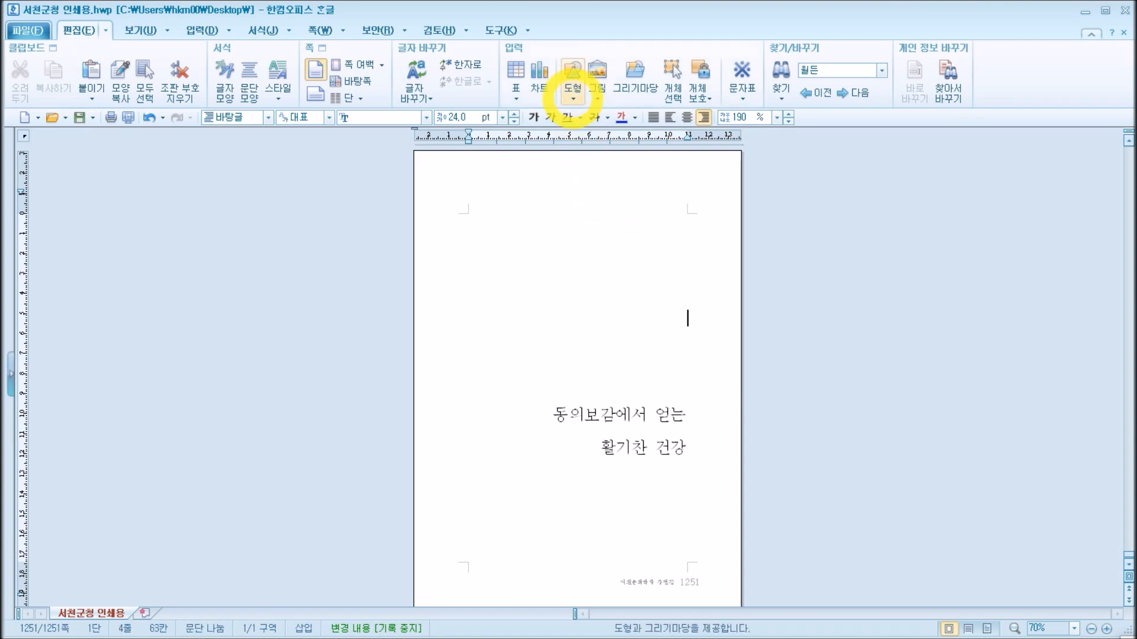
pyautogui.click(573, 92)
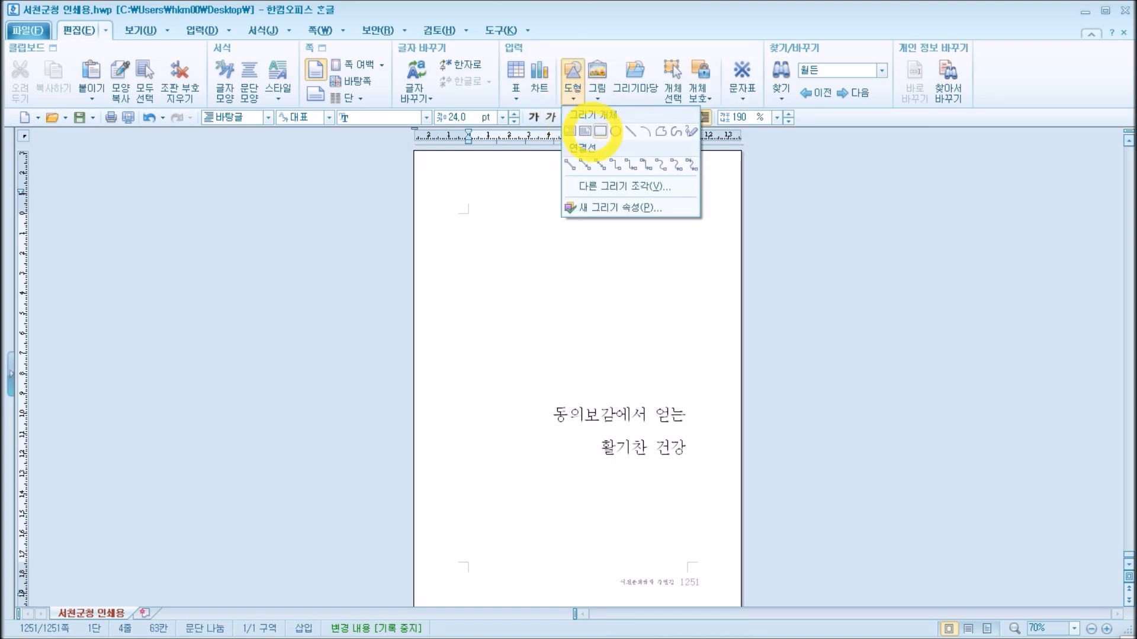
pyautogui.click(599, 132)
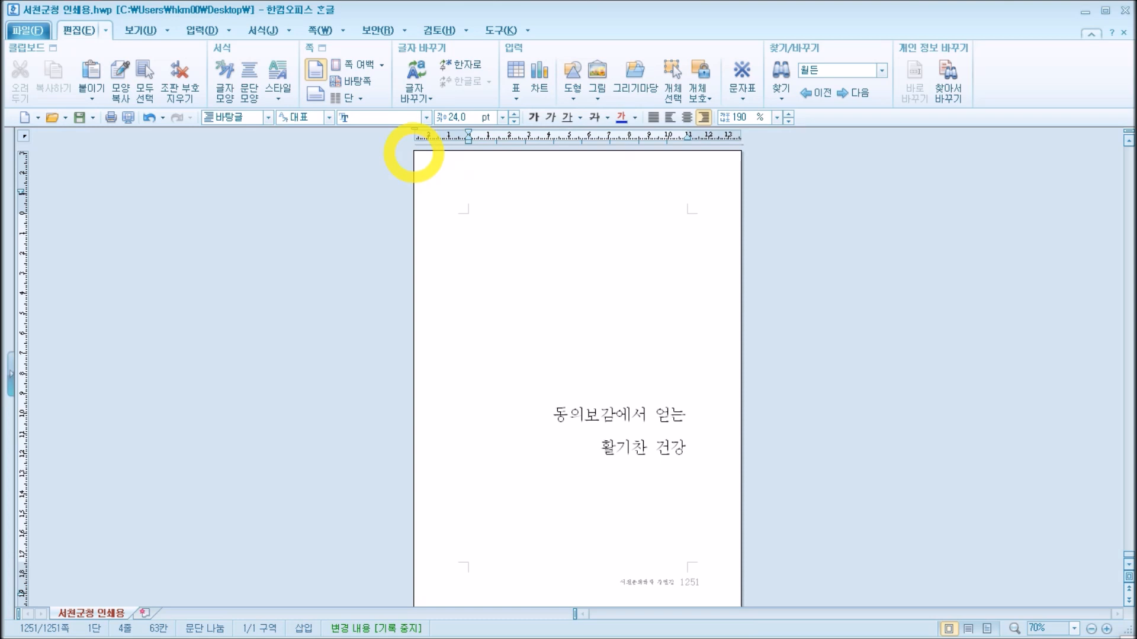
pyautogui.moveTo(414, 152); pyautogui.dragTo(740, 350)
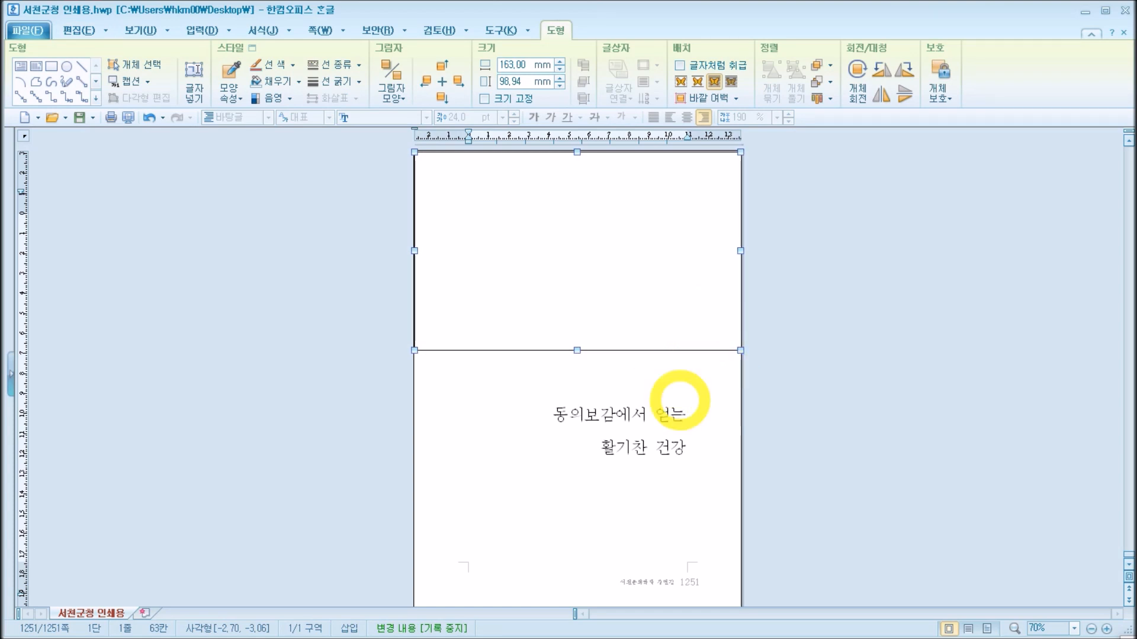
pyautogui.click(607, 240)
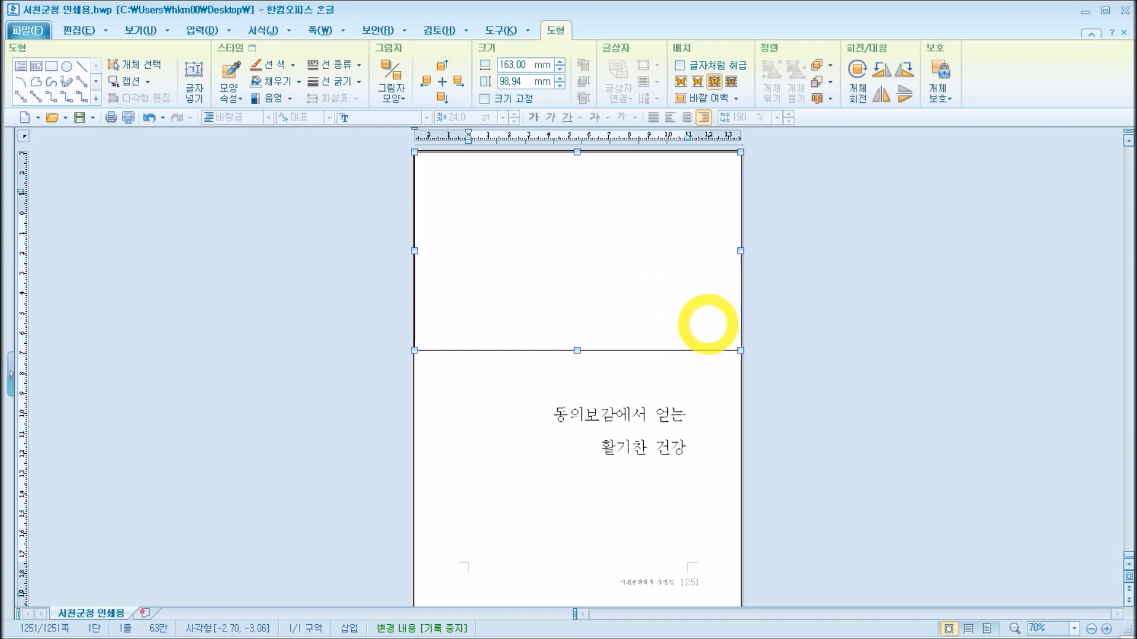
# Step: Open the rectangle's fill properties and choose a light grey face colour
pyautogui.doubleClick(708, 325)
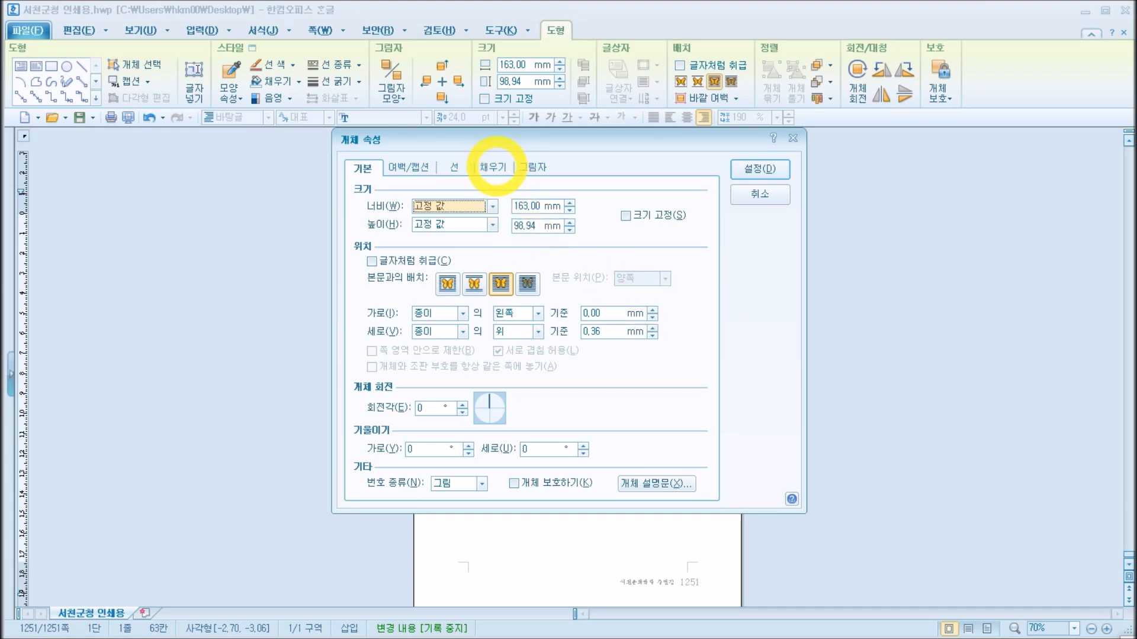
pyautogui.click(495, 168)
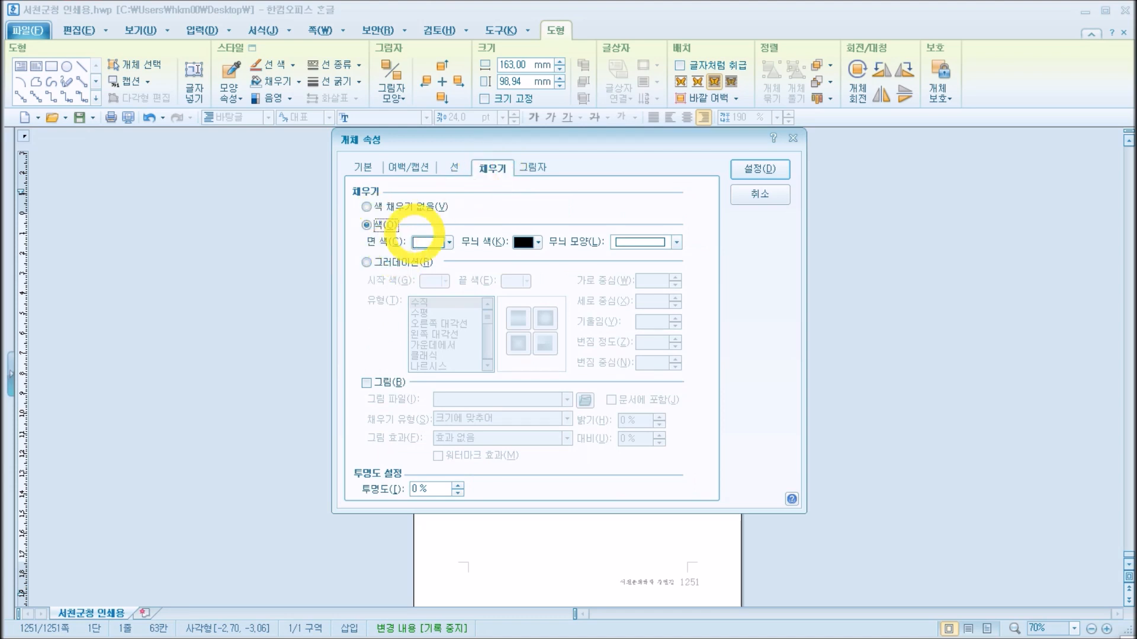
pyautogui.click(430, 243)
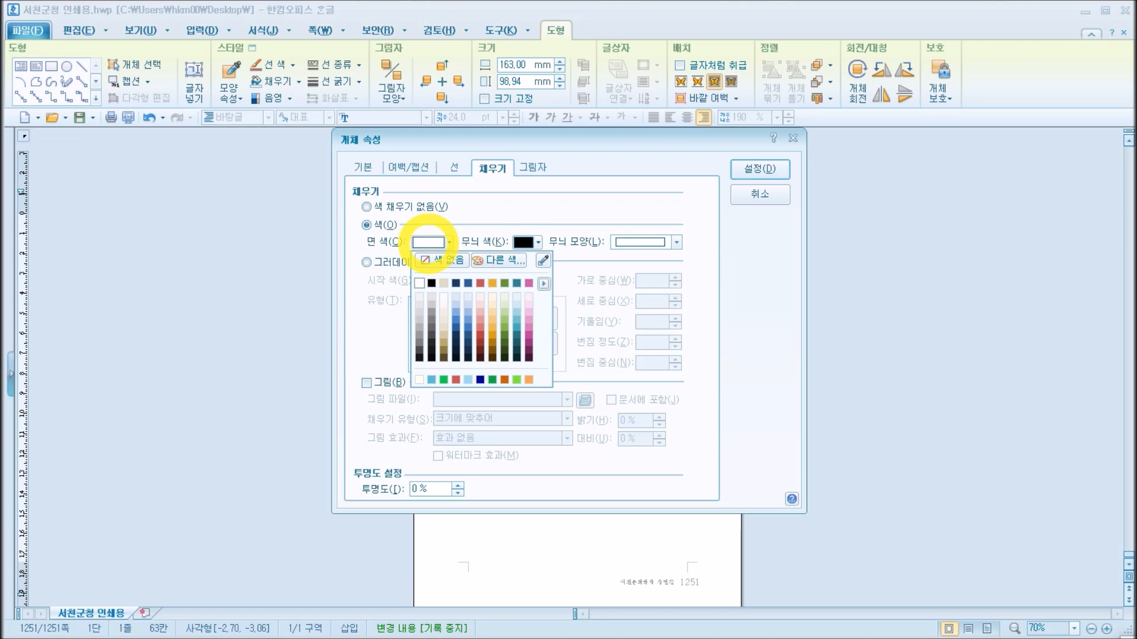
pyautogui.click(420, 305)
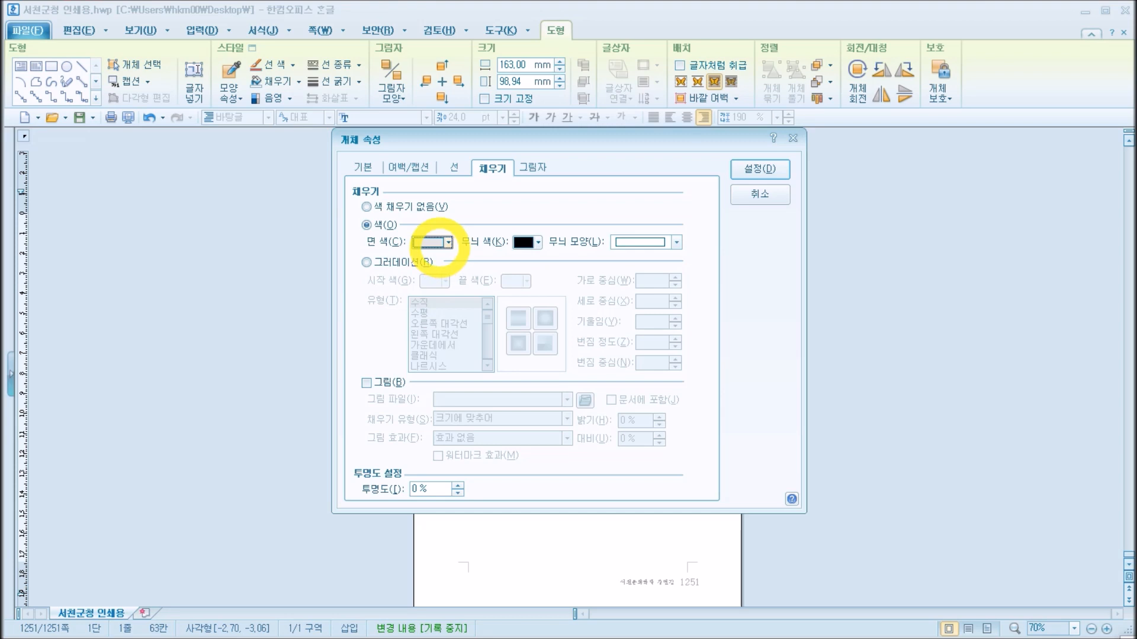
# Step: Try a pale blue and a teal face colour for the rectangle
pyautogui.click(430, 243)
pyautogui.click(505, 321)
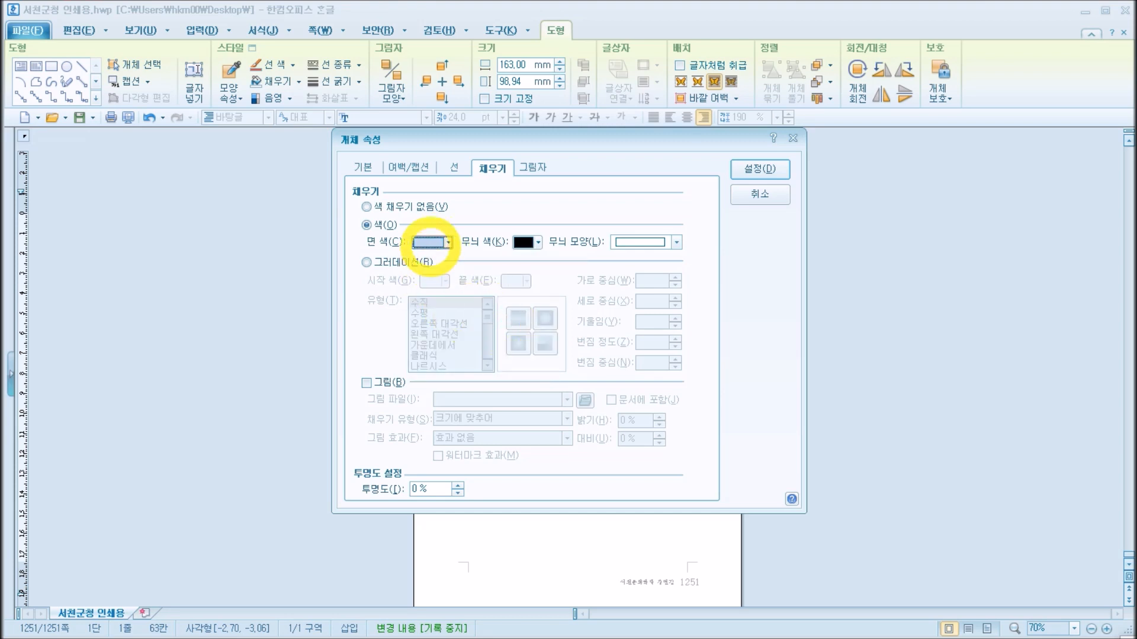
pyautogui.click(444, 244)
pyautogui.click(447, 325)
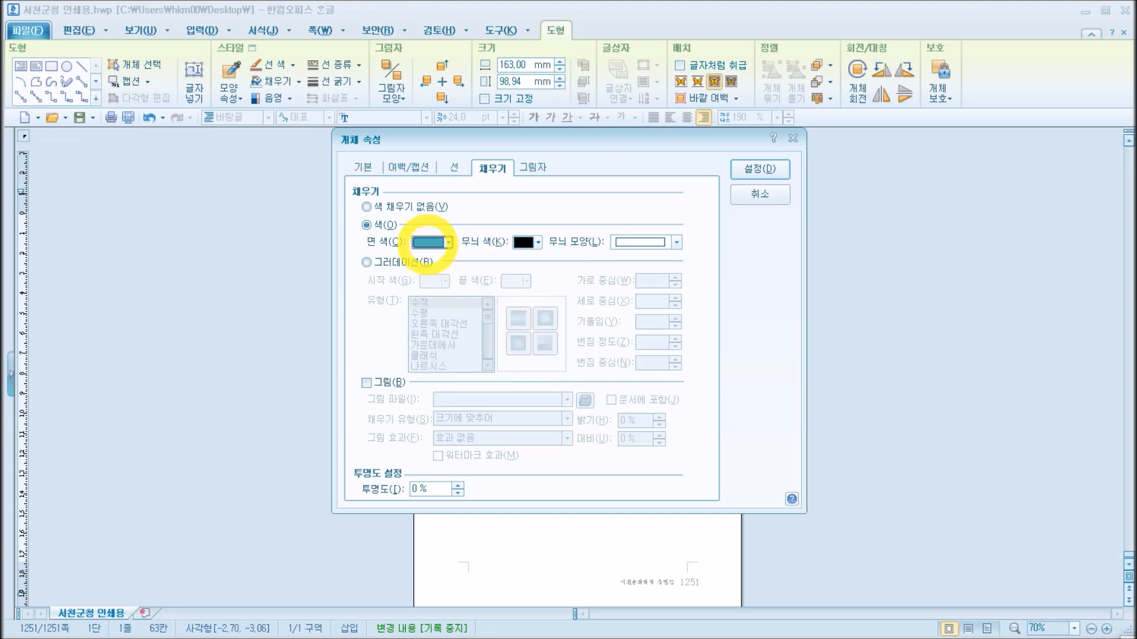
# Step: Set the rectangle's face colour to the palest grey tint and apply the fill
pyautogui.click(427, 242)
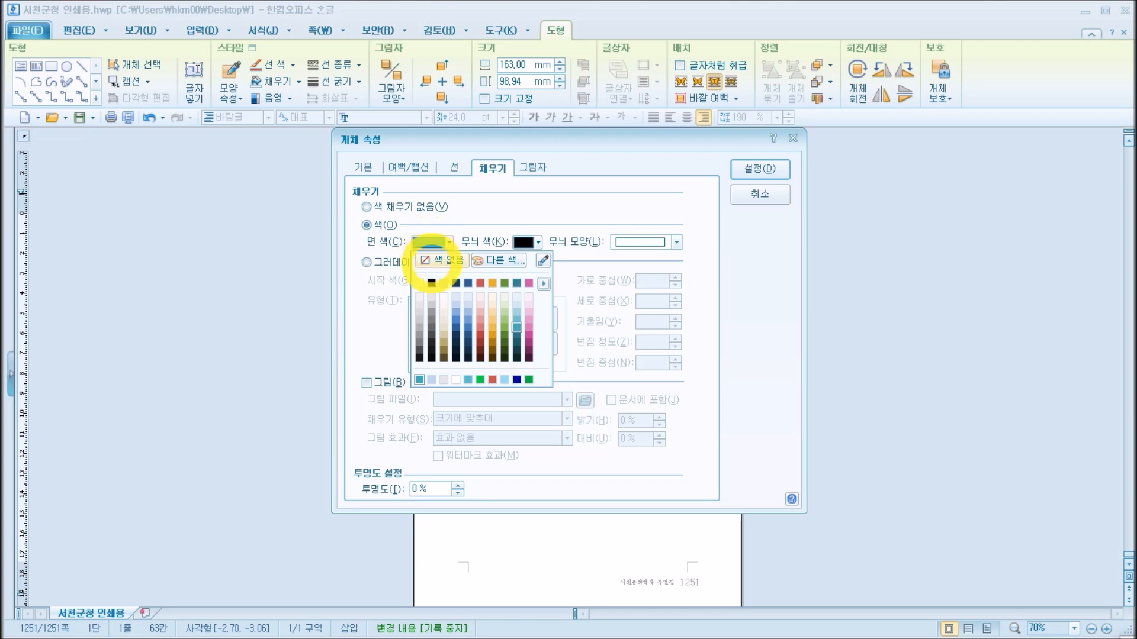
pyautogui.click(419, 296)
pyautogui.click(423, 243)
pyautogui.click(419, 297)
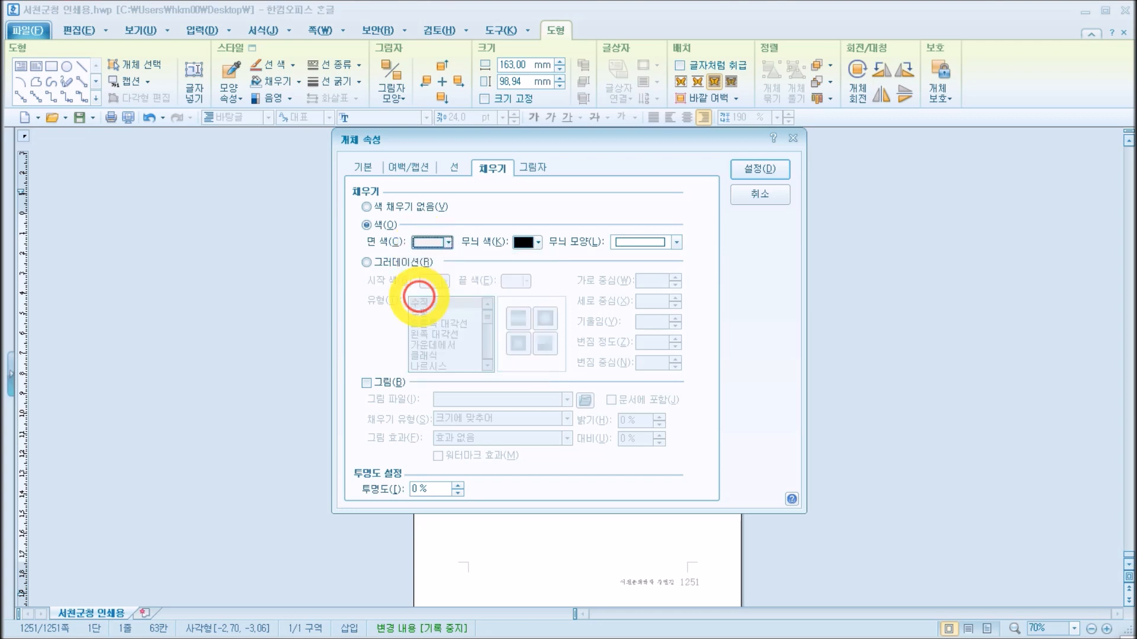
pyautogui.click(764, 169)
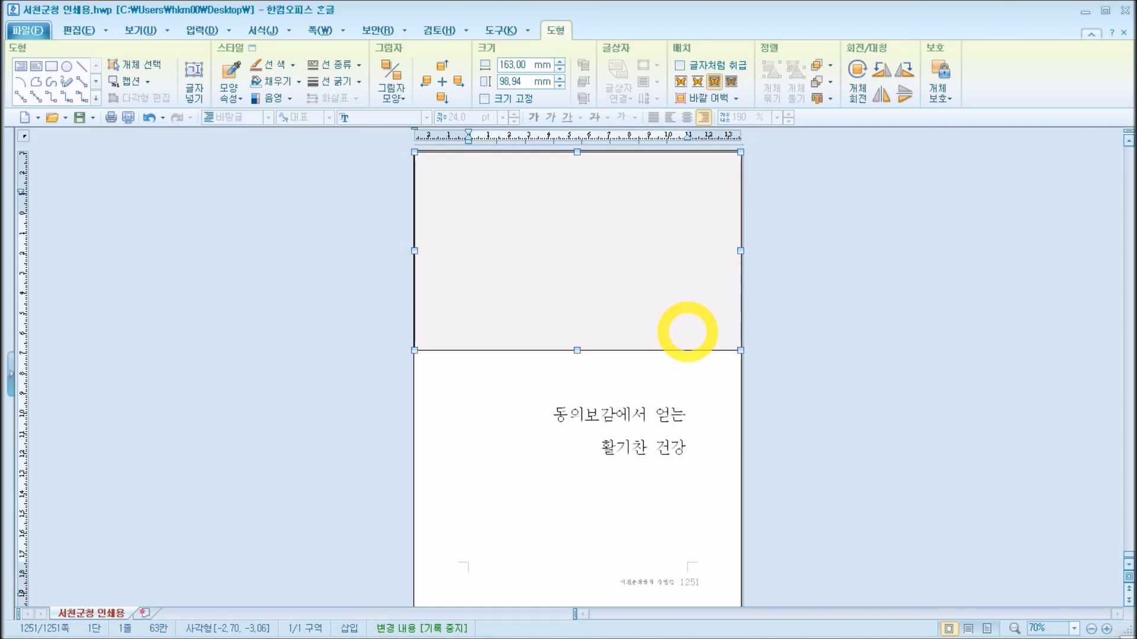
# Step: Remove the shaded rectangle's outline by setting its line type to 선 없음, and deselect it
pyautogui.doubleClick(697, 347)
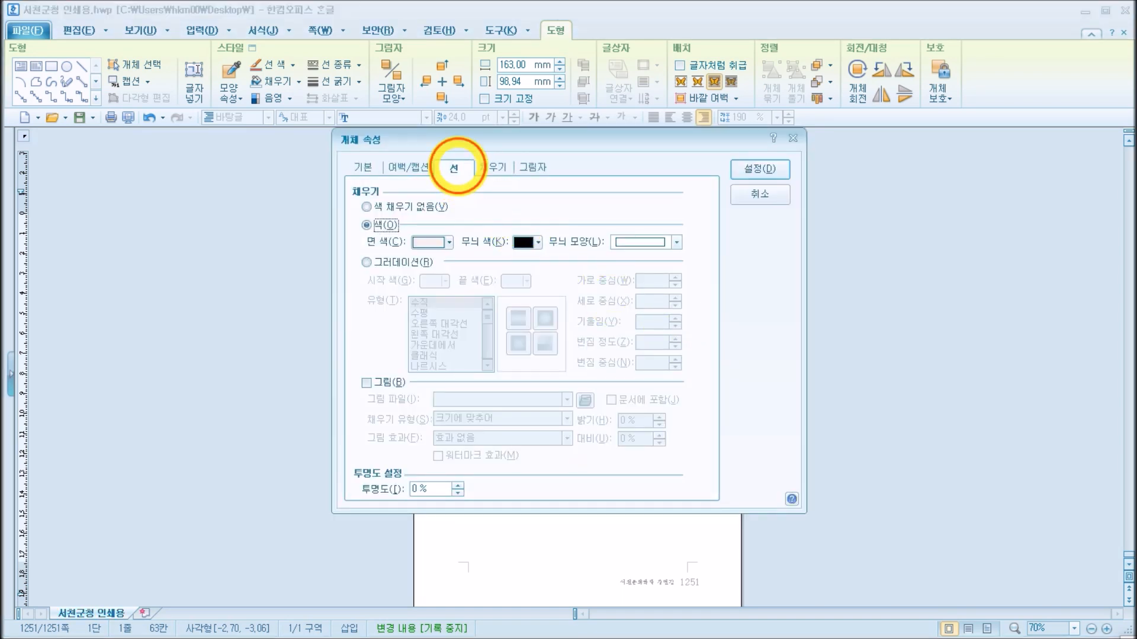
pyautogui.click(455, 167)
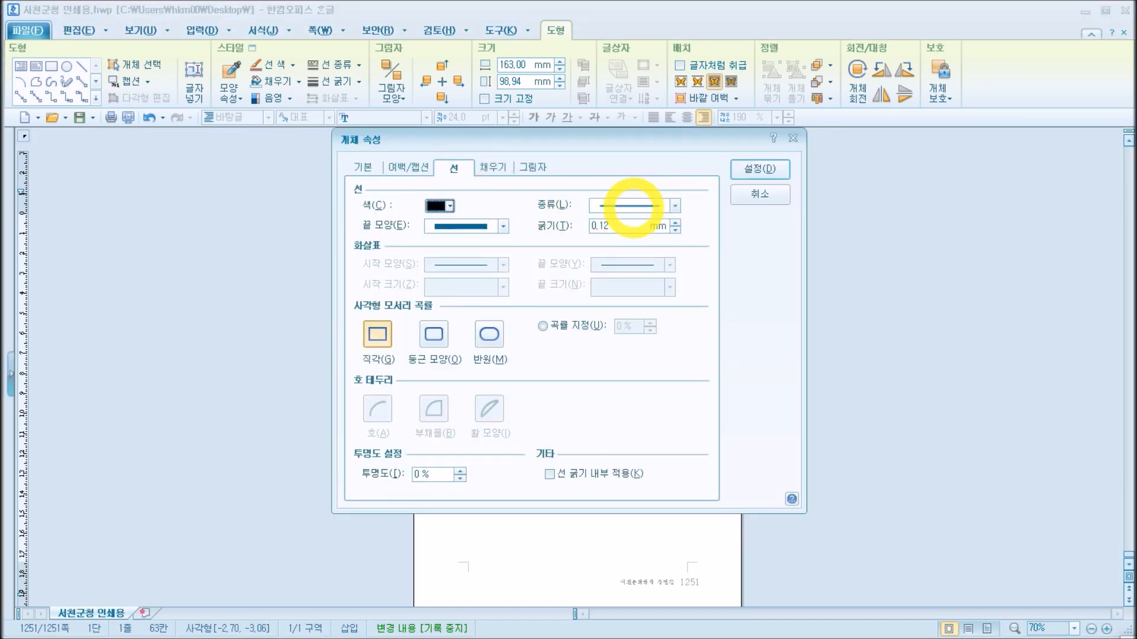
pyautogui.click(634, 207)
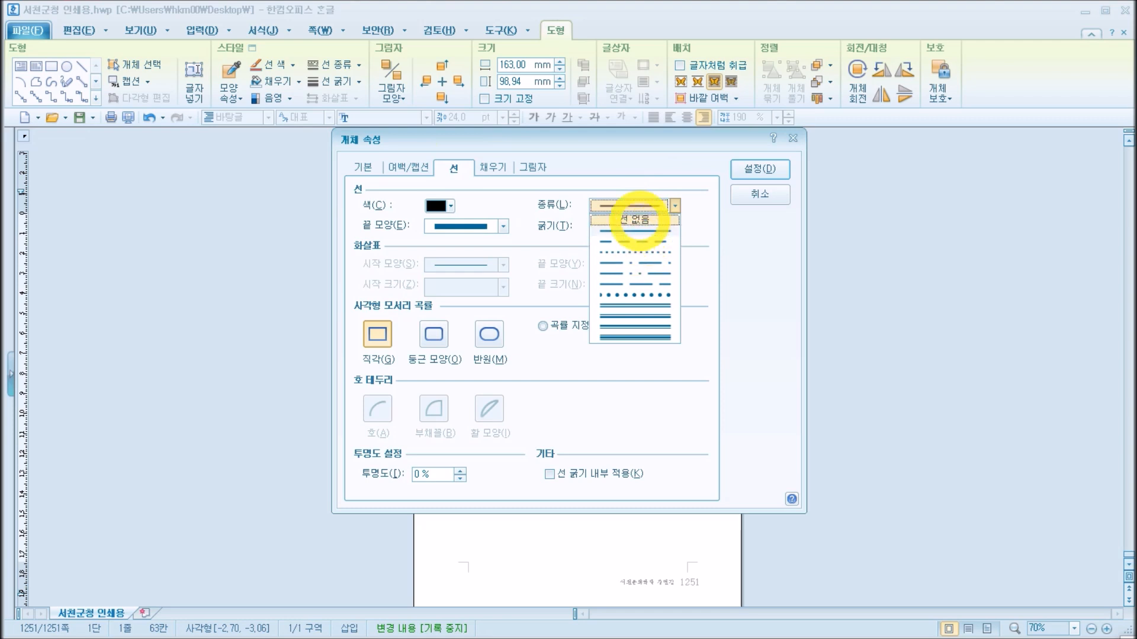
pyautogui.click(638, 220)
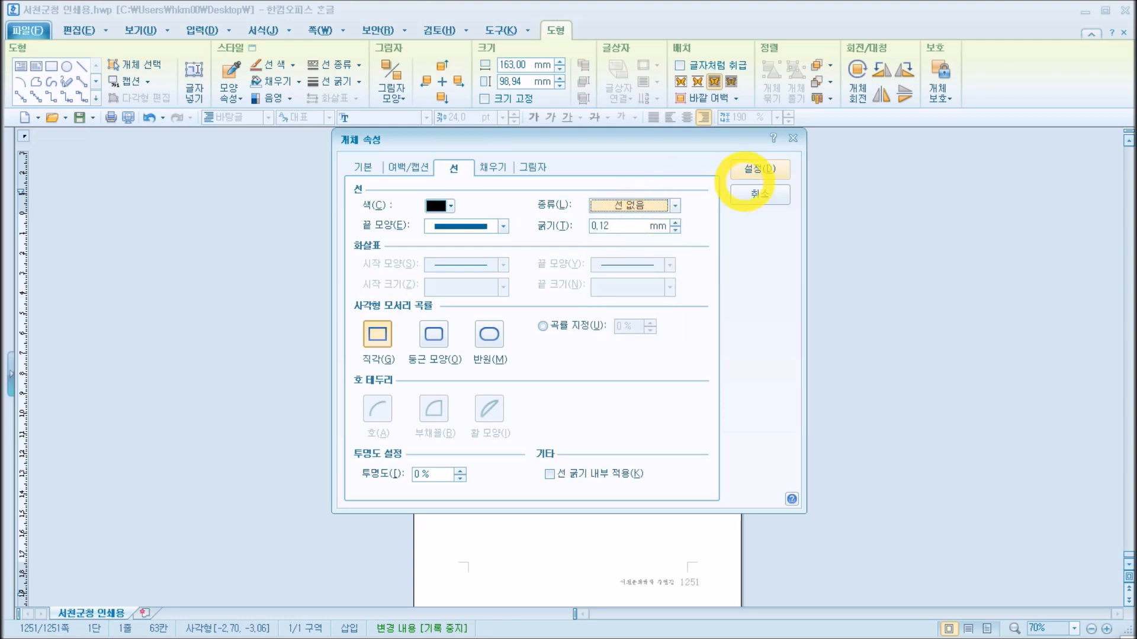
pyautogui.click(757, 169)
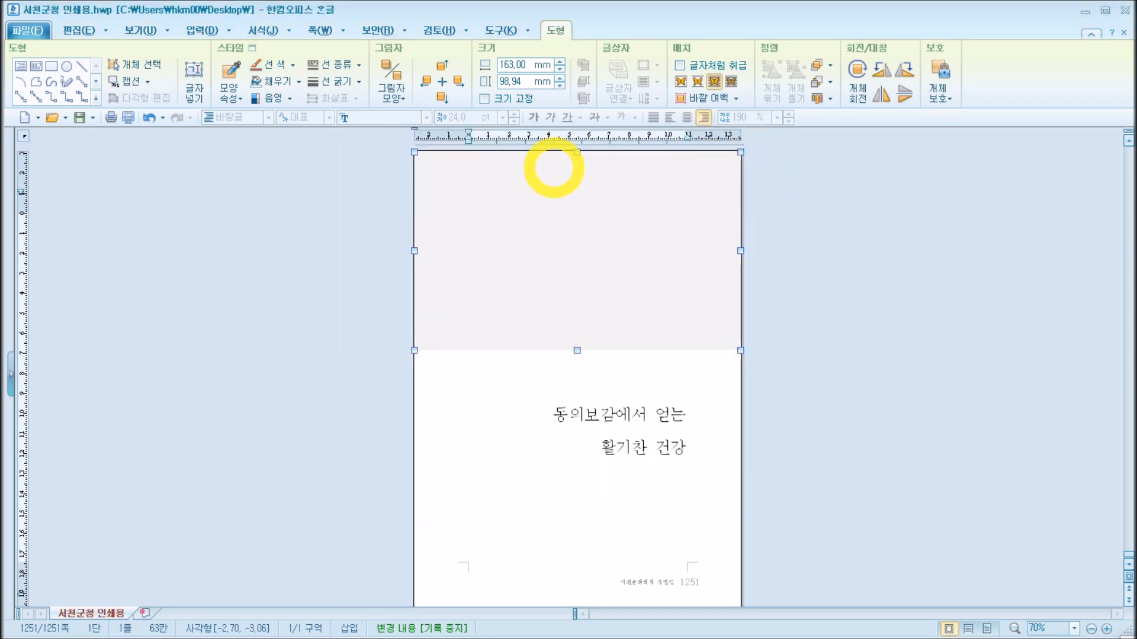
pyautogui.click(740, 177)
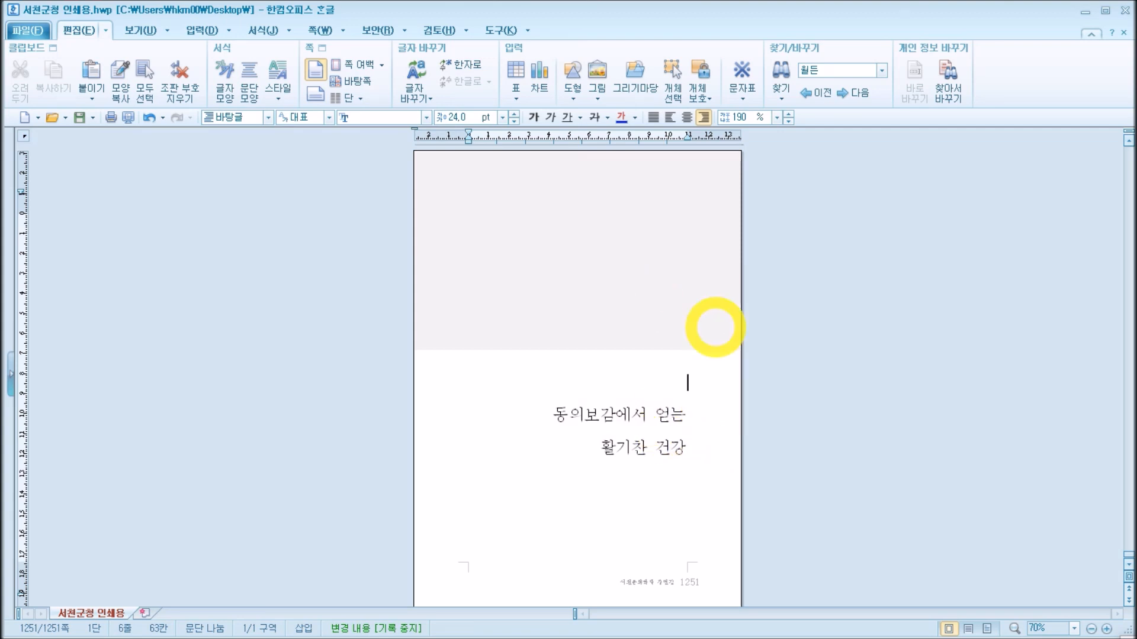
# Step: Turn the shaded rectangle into a text box that accepts typed text
pyautogui.click(715, 328)
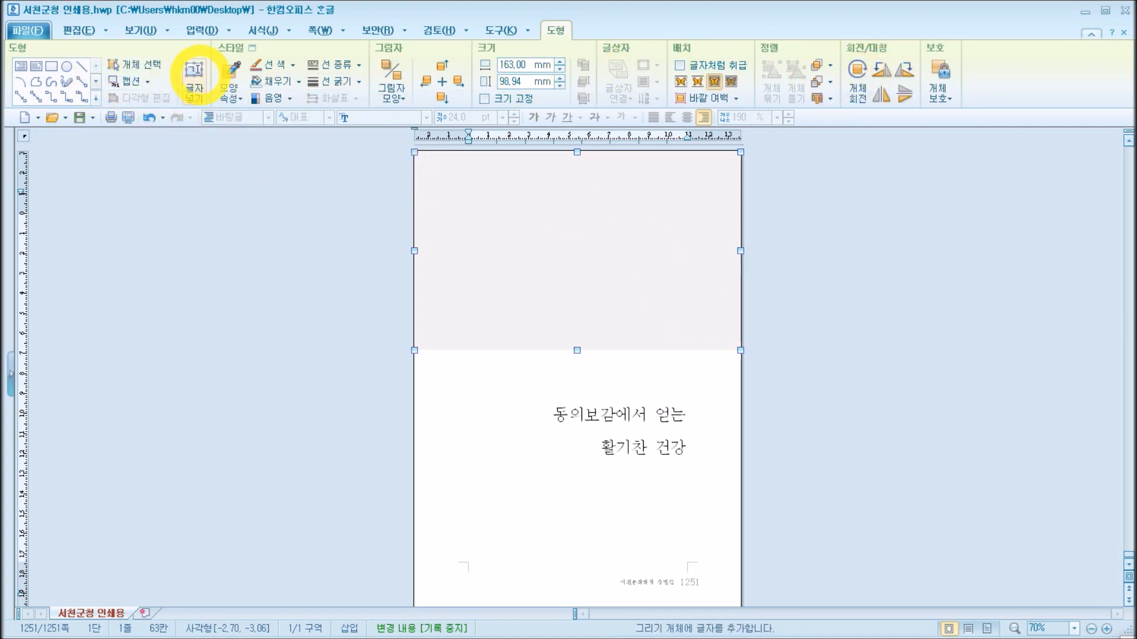
pyautogui.click(194, 80)
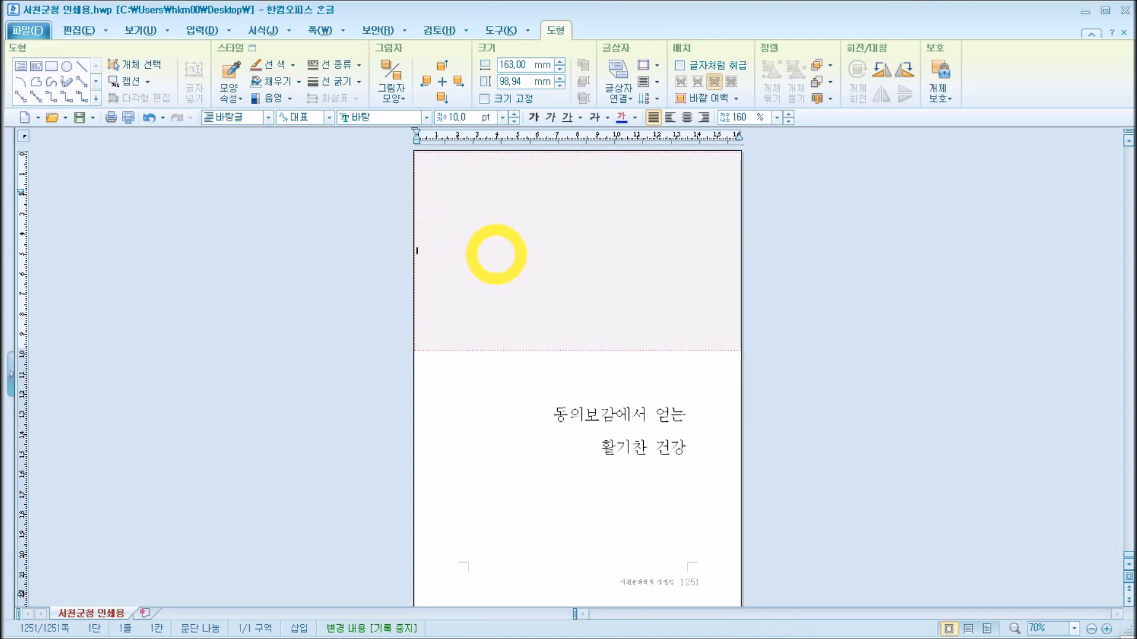
pyautogui.click(469, 261)
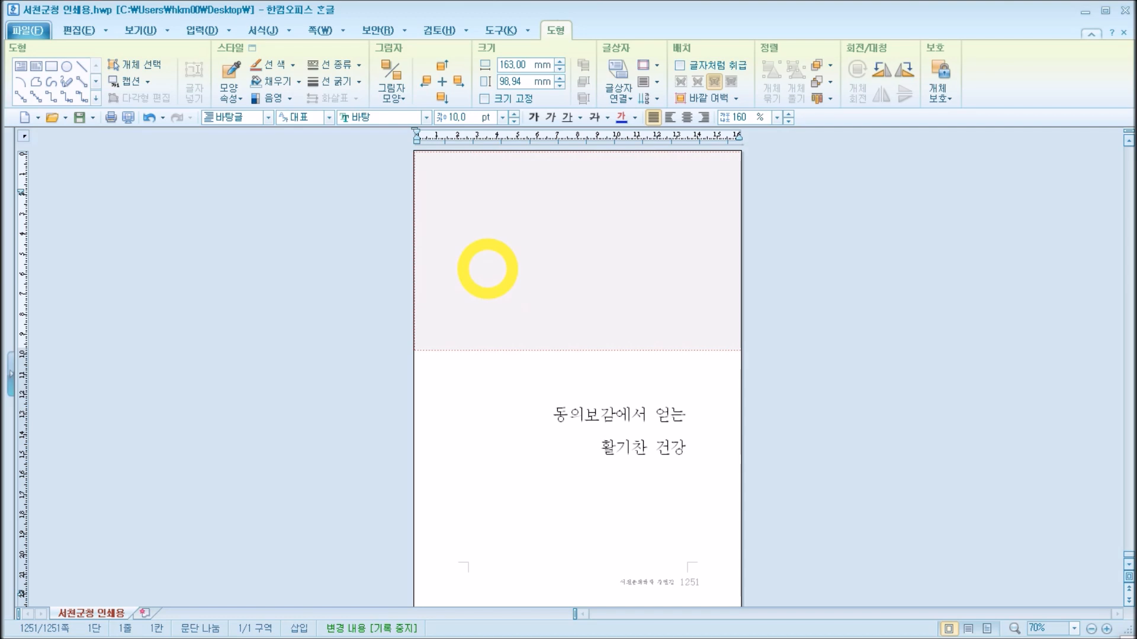
# Step: Move the two-line title 동의보감에서 얻는 활기찬 건강 from the page body into the shaded box by cutting and pasting
pyautogui.moveTo(541, 411); pyautogui.dragTo(700, 462)
pyautogui.rightClick(646, 436)
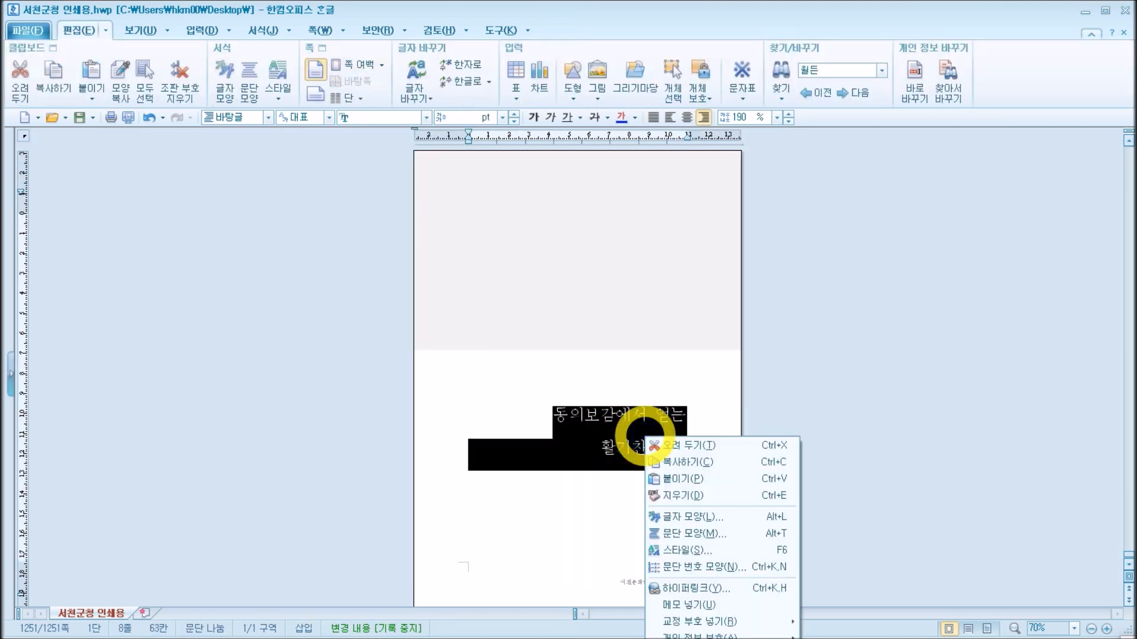
pyautogui.click(667, 446)
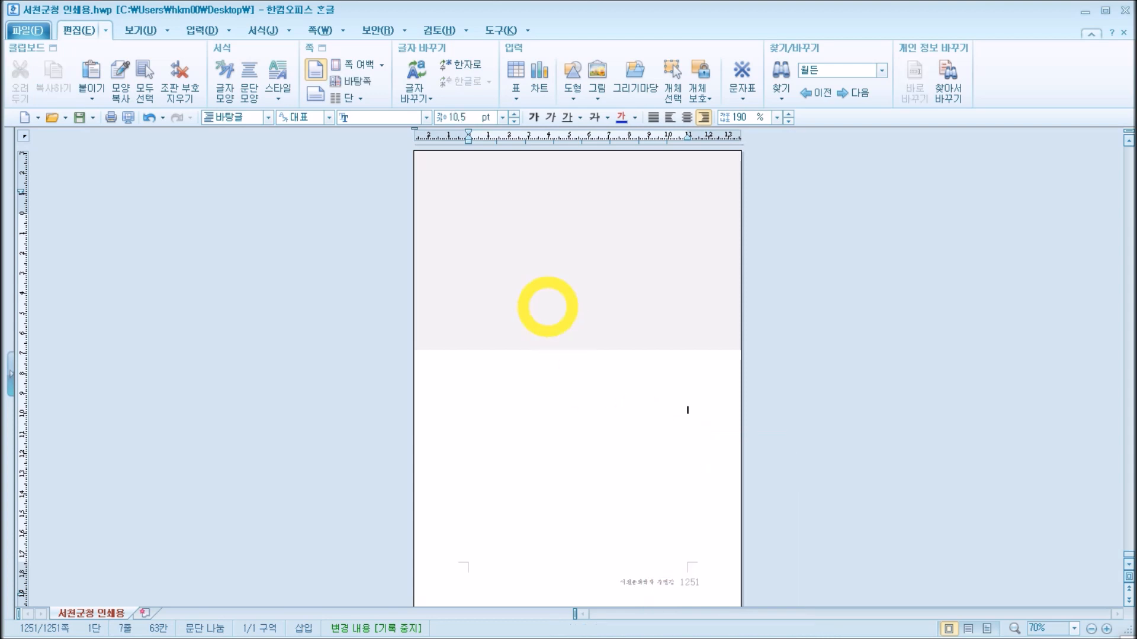
pyautogui.click(515, 247)
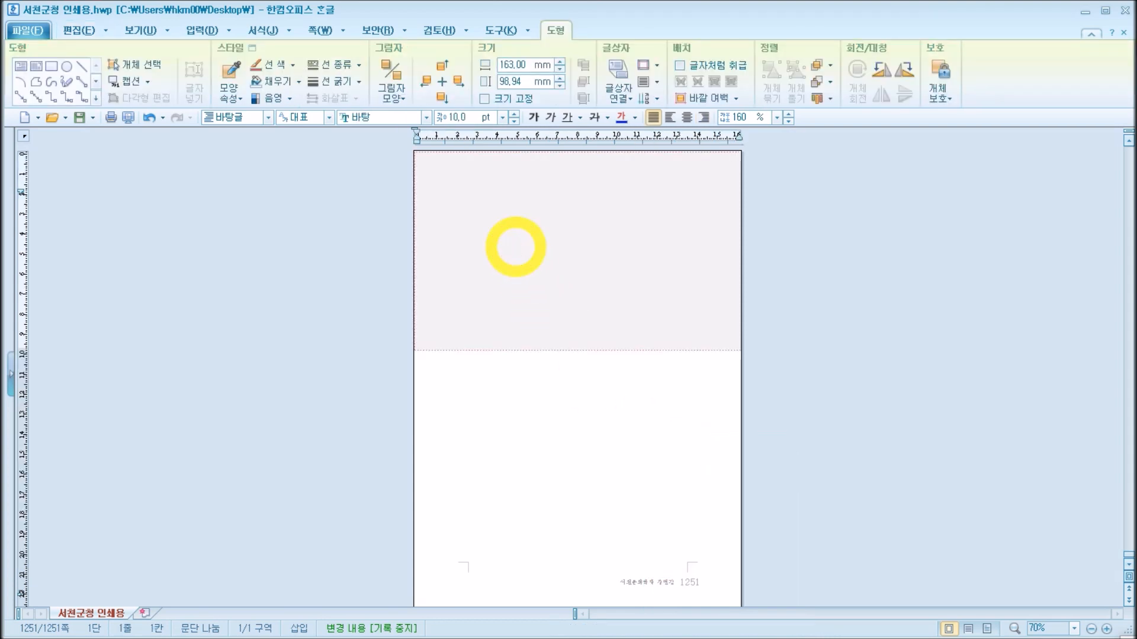
pyautogui.rightClick(515, 247)
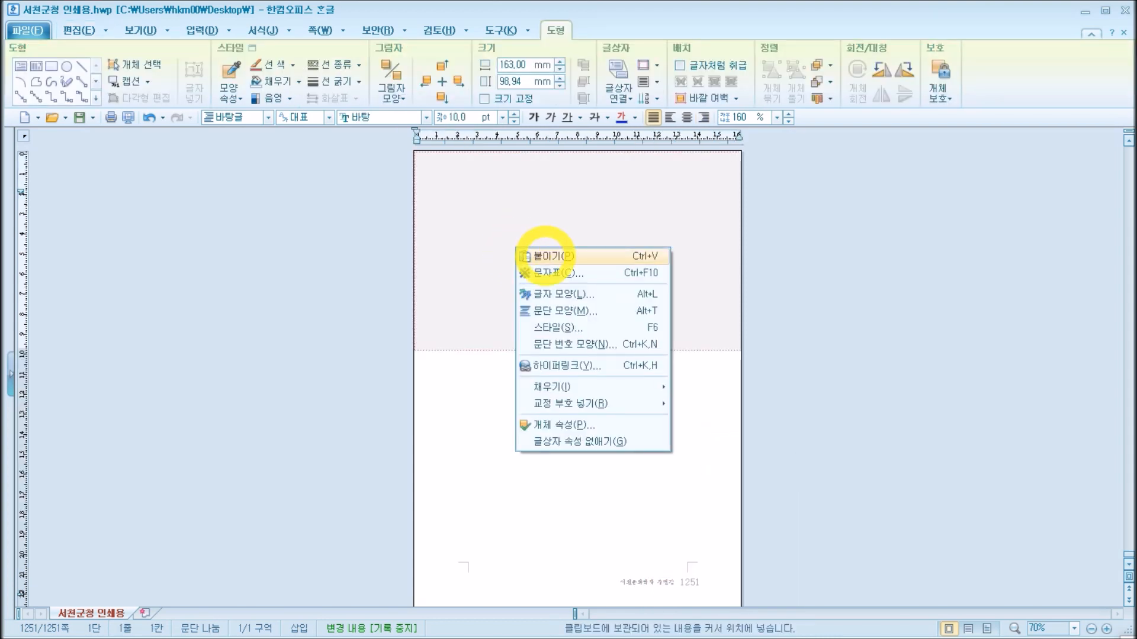
pyautogui.click(544, 254)
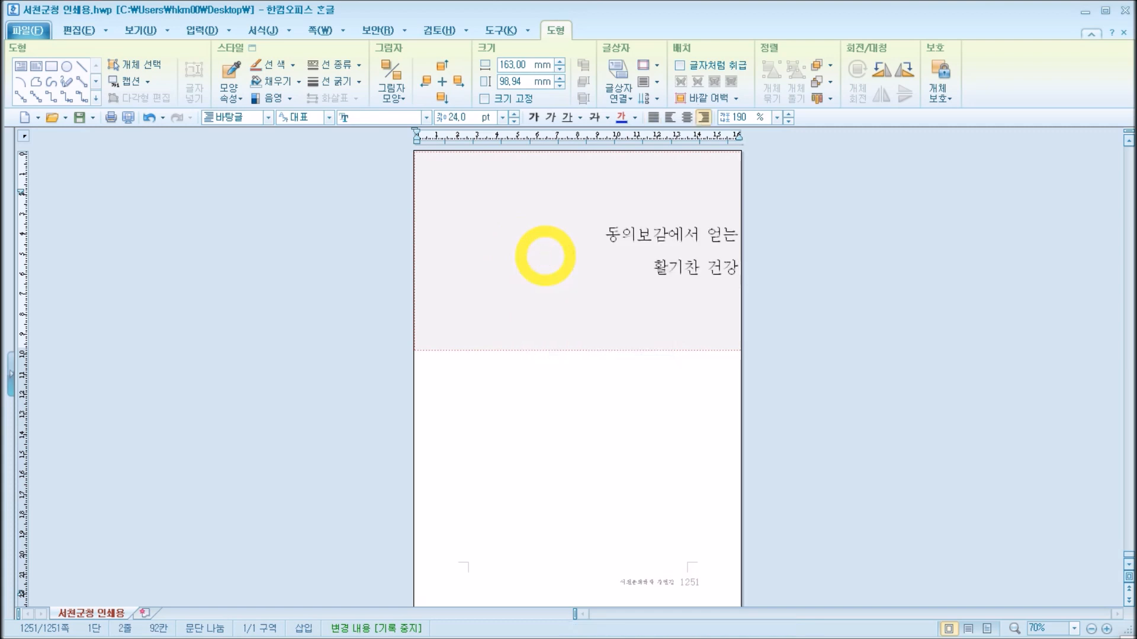
pyautogui.click(605, 235)
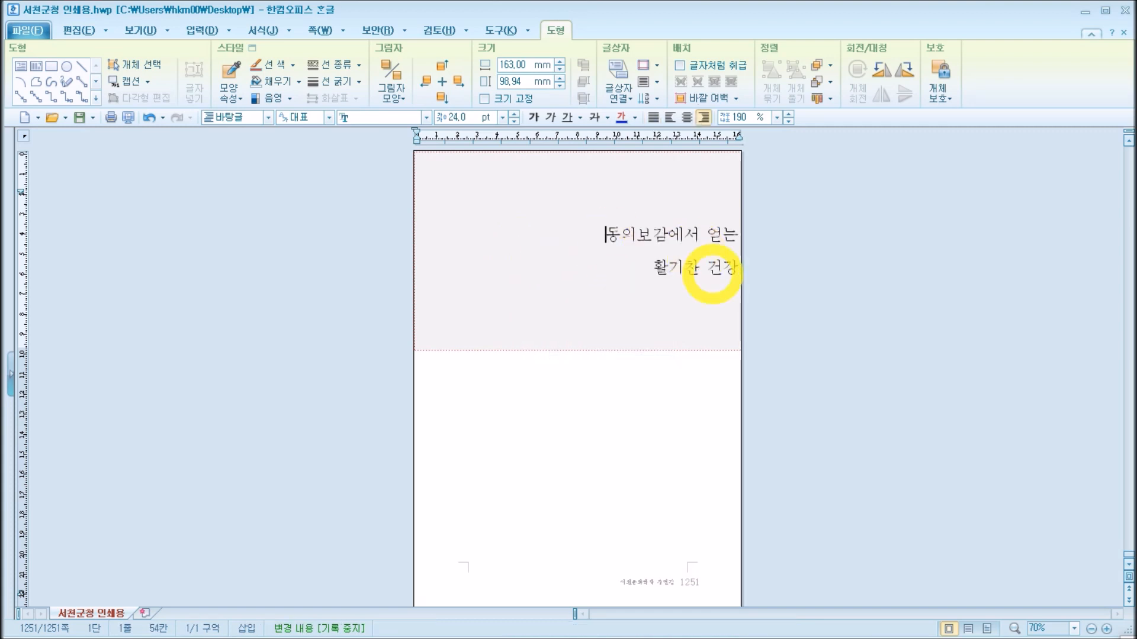
# Step: Set both title lines in the shaded box to justified alignment
pyautogui.click(653, 117)
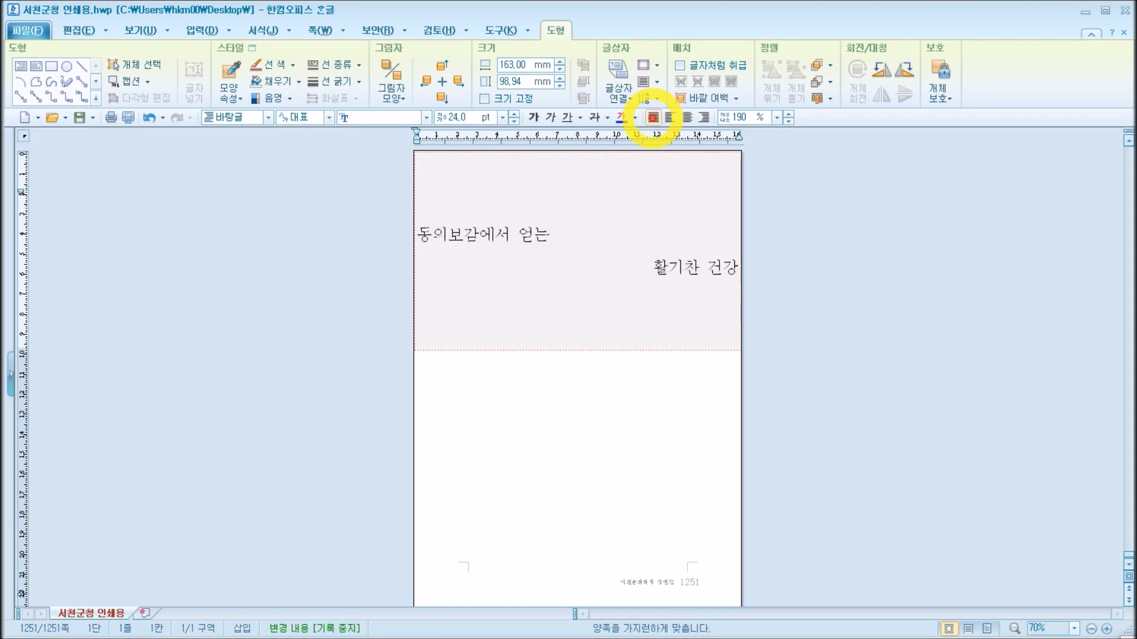
pyautogui.click(664, 265)
pyautogui.click(655, 118)
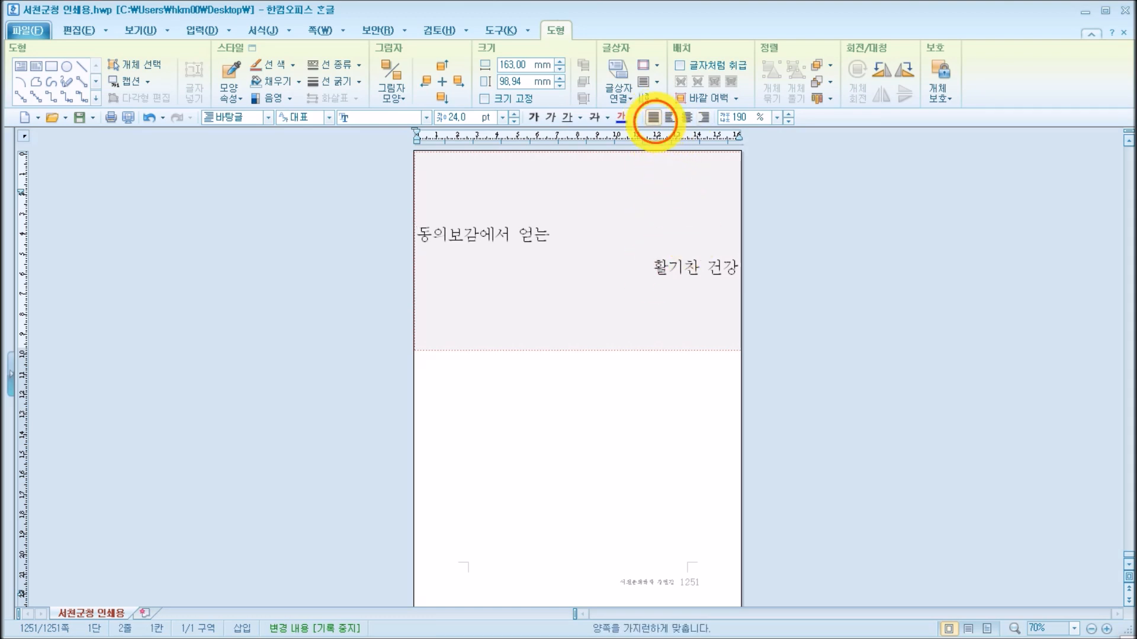
# Step: Indent both lines of the title 동의보감에서 얻는 활기찬 건강 with leading spaces so they sit in the right part of the shaded box
pyautogui.click(556, 235)
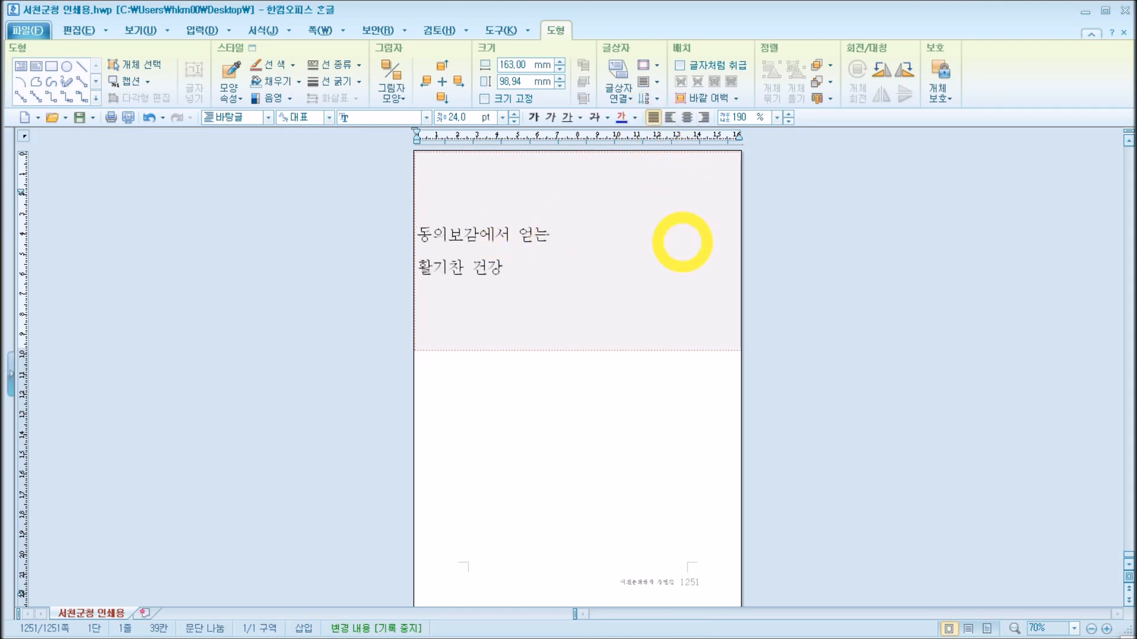
pyautogui.press('Home')
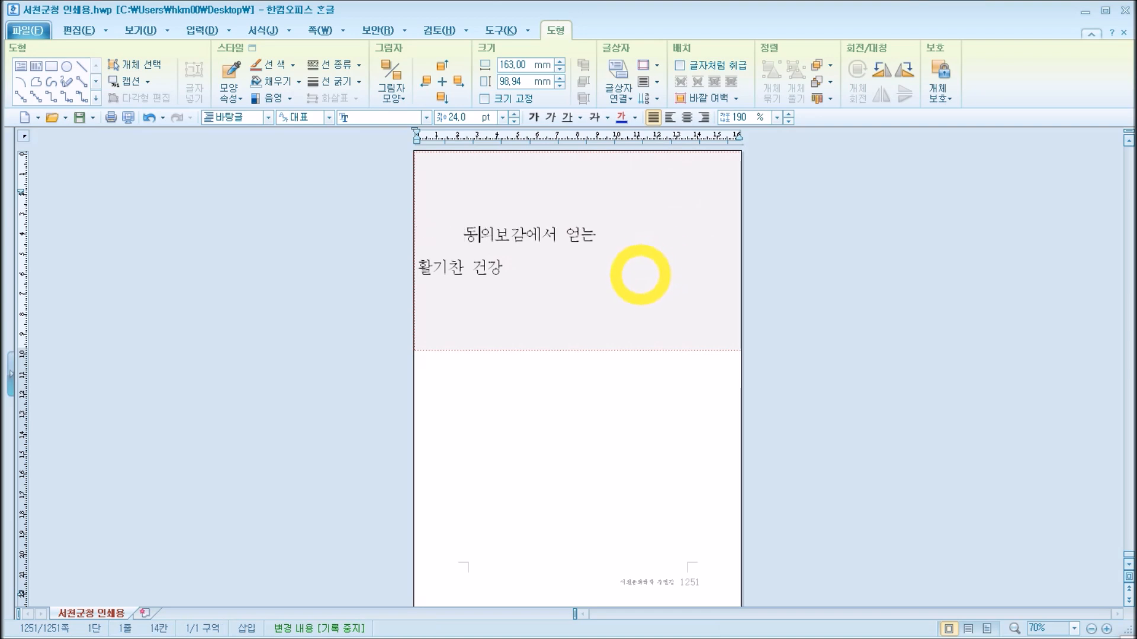
pyautogui.click(426, 269)
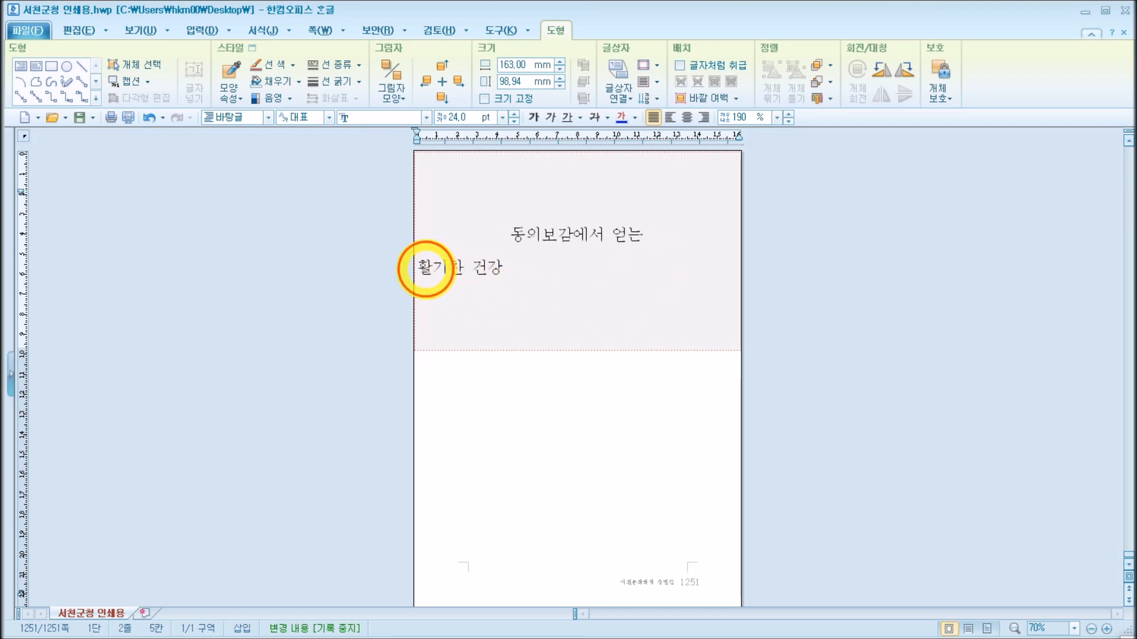
pyautogui.click(418, 267)
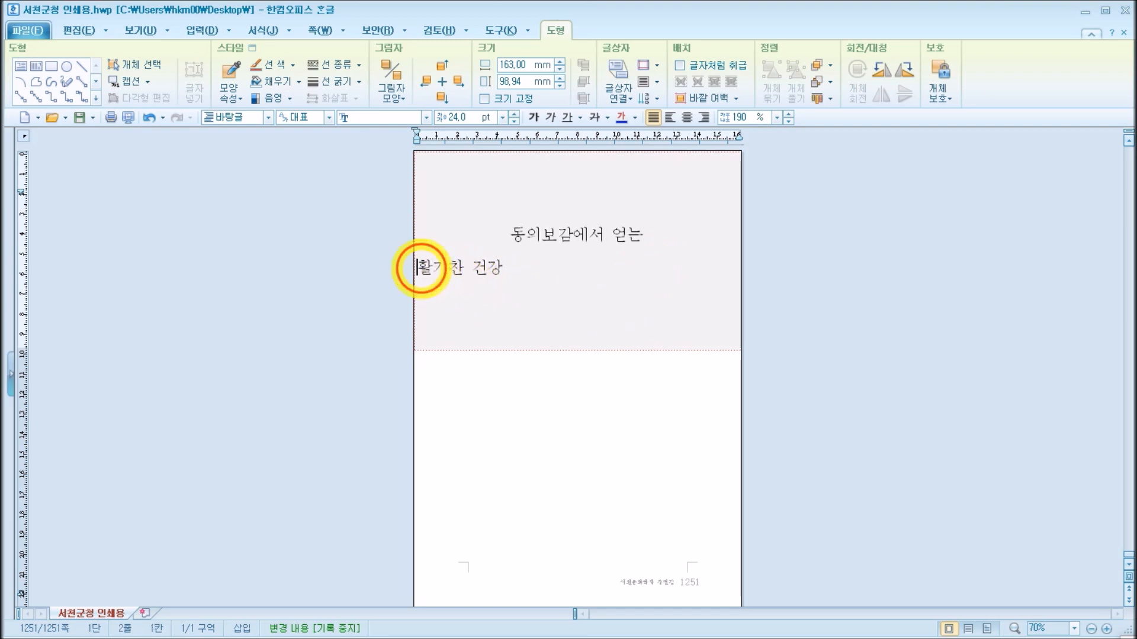
pyautogui.press('Tab')
pyautogui.press('Tab')
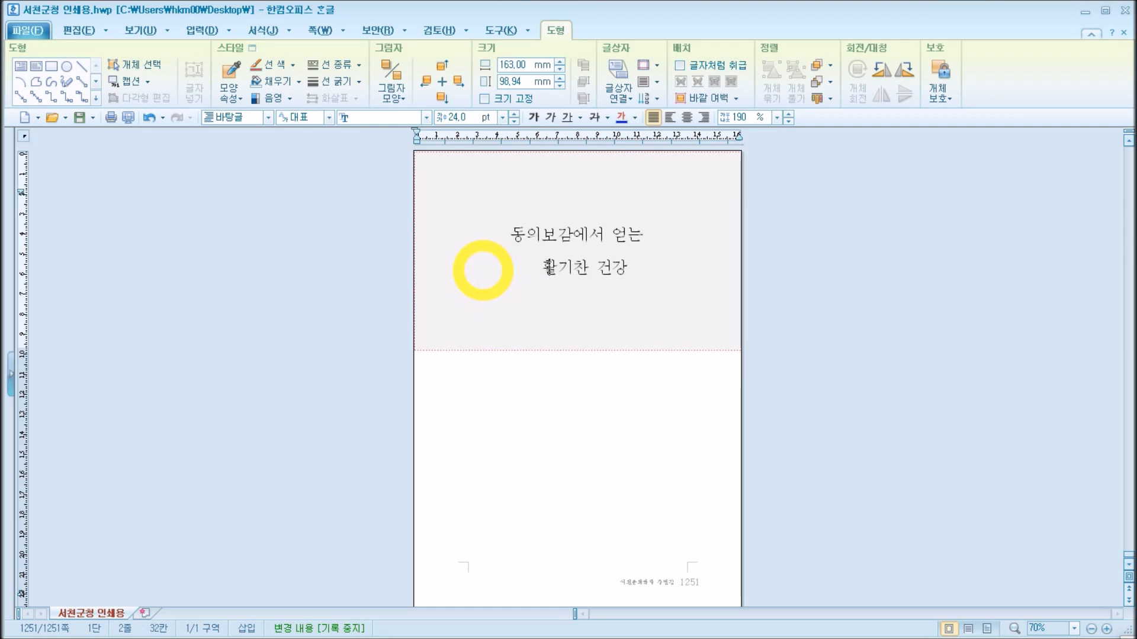
pyautogui.click(512, 236)
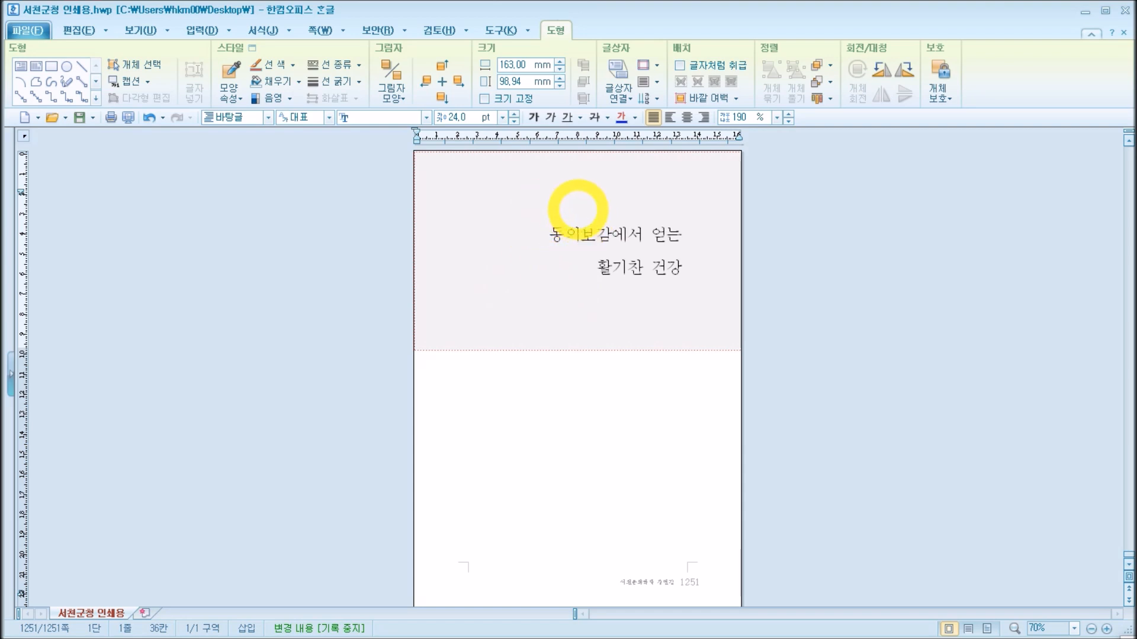
# Step: Insert two blank lines above the title in the shaded box and adjust the indents so both lines end evenly at the text margin
pyautogui.press('Home')
pyautogui.press('Return')
pyautogui.press('Return')
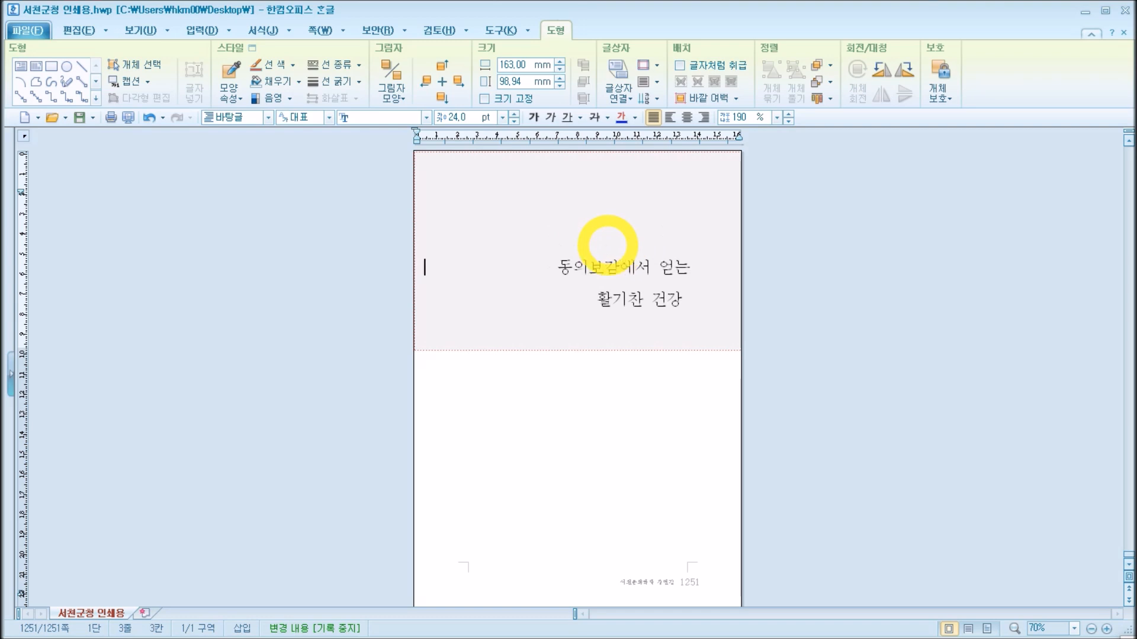
pyautogui.click(591, 303)
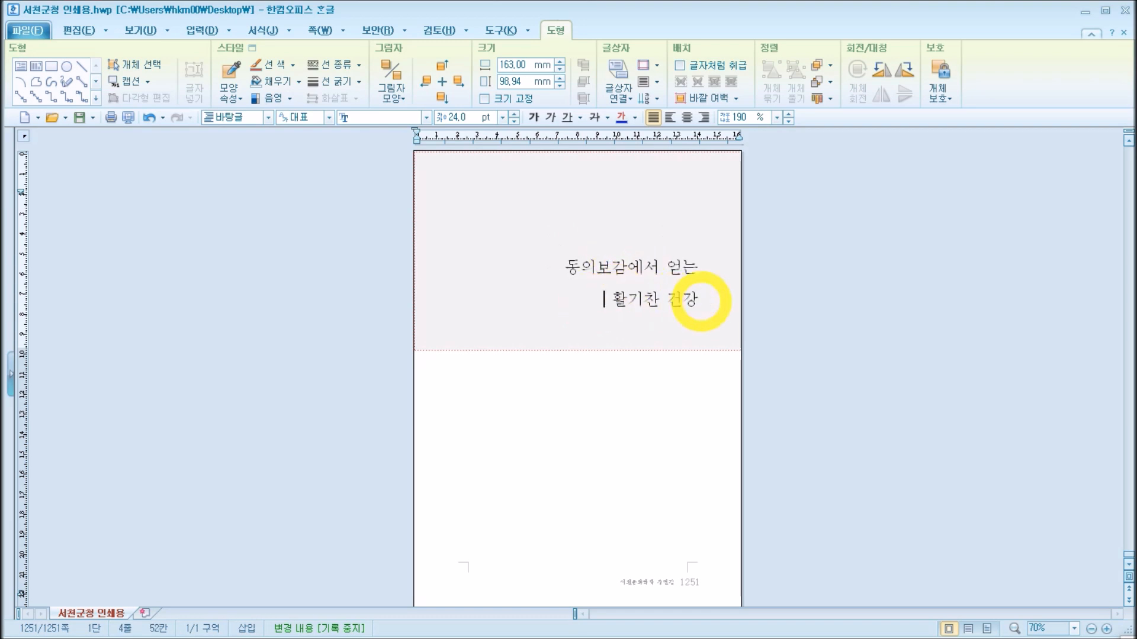
pyautogui.press('End')
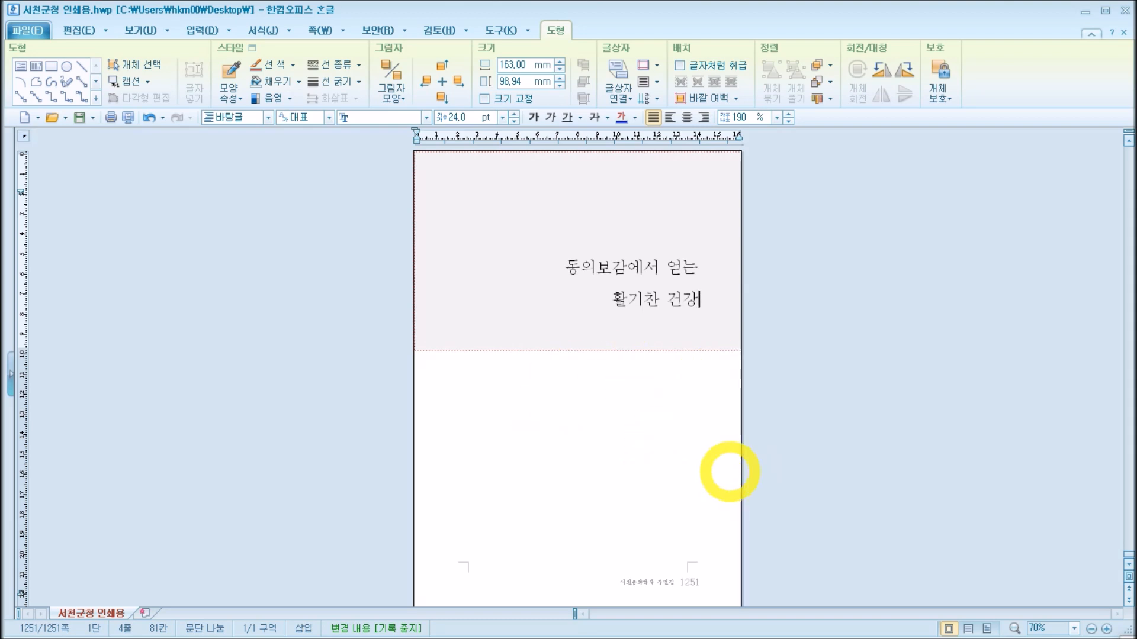
# Step: Go to page 10 and copy the author's name, ornament and whole profile text below its shaded title box
pyautogui.click(725, 473)
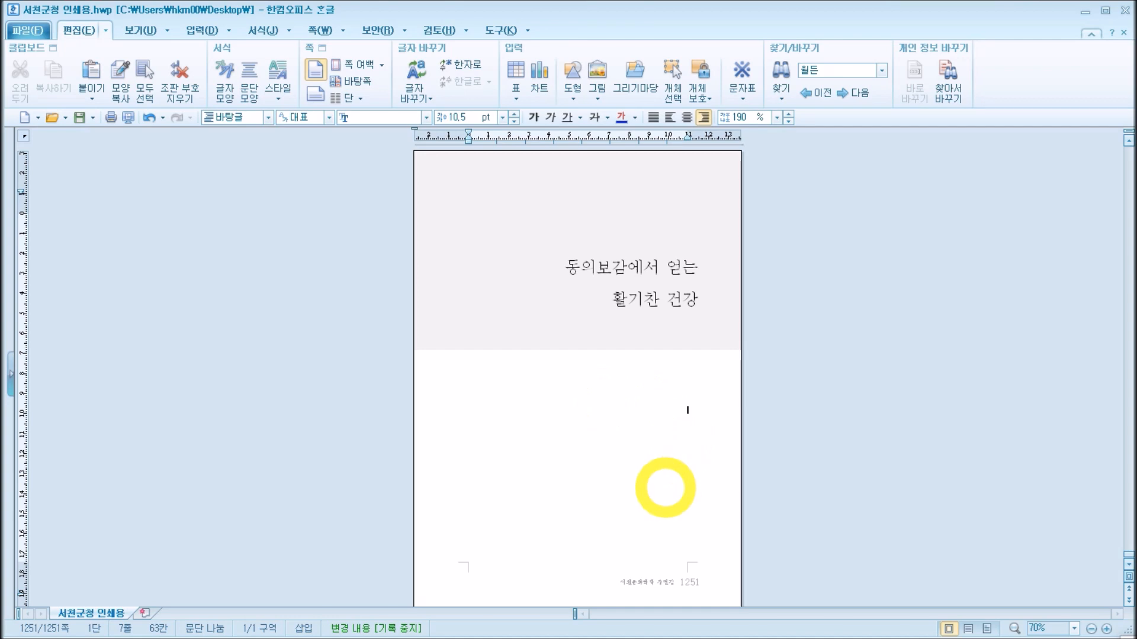
pyautogui.hotkey('alt', 'g')
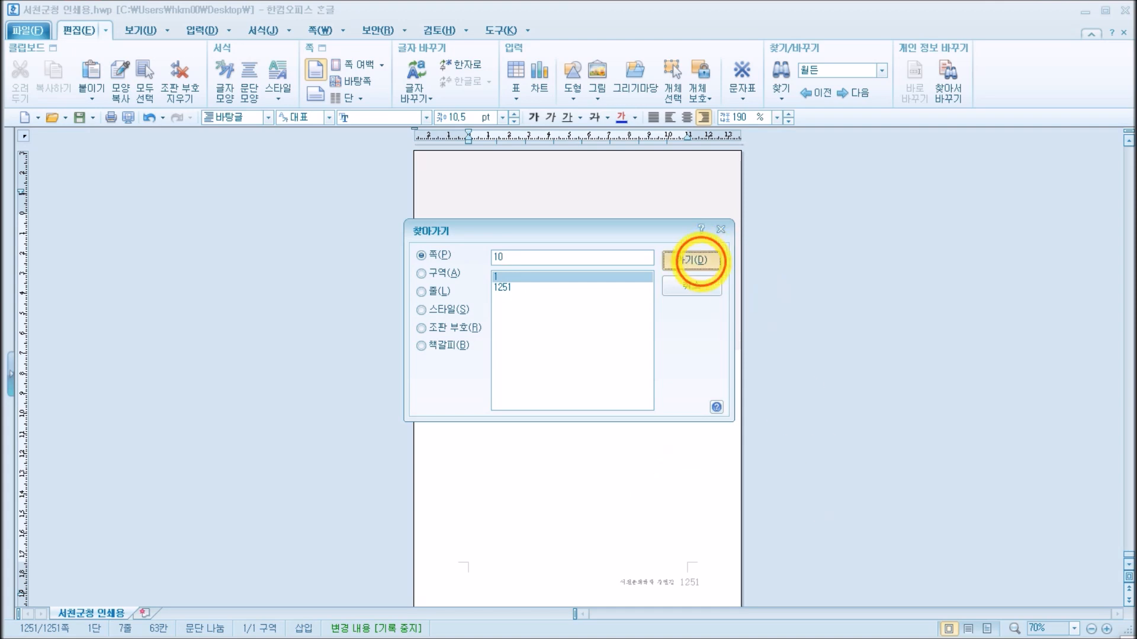
pyautogui.click(690, 259)
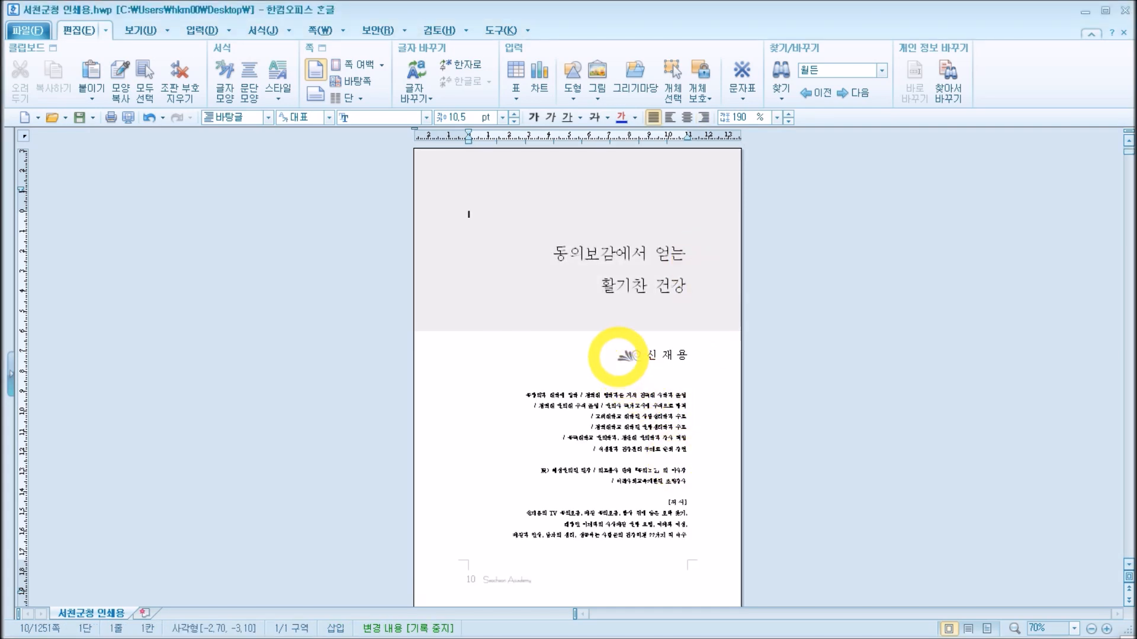
pyautogui.moveTo(575, 352); pyautogui.dragTo(708, 538)
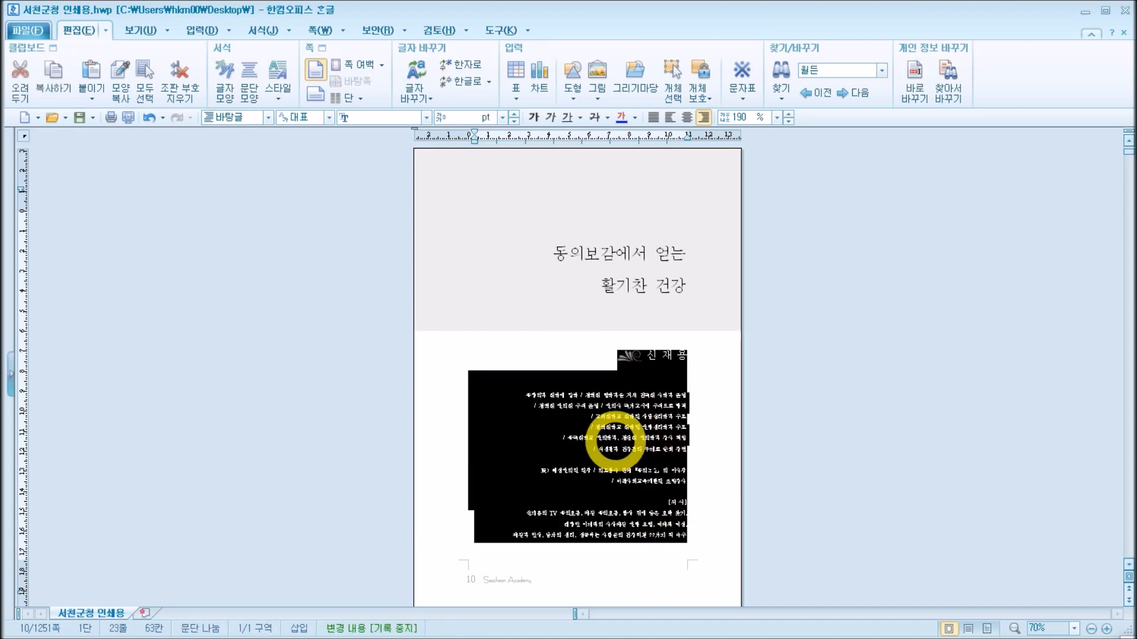
pyautogui.rightClick(615, 443)
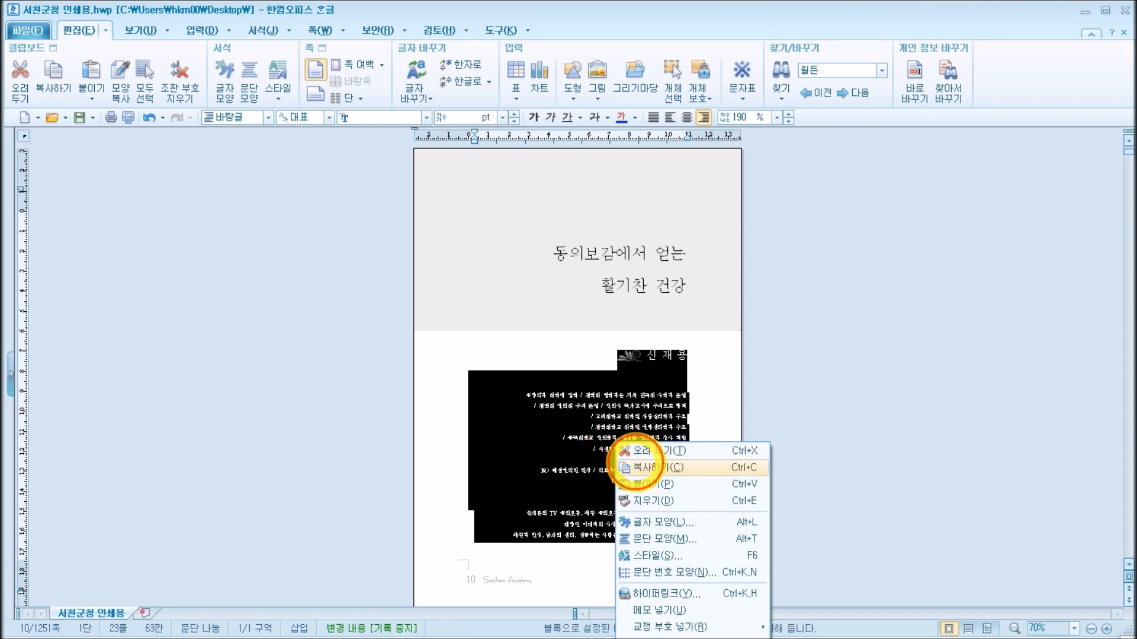
pyautogui.click(640, 466)
pyautogui.click(641, 406)
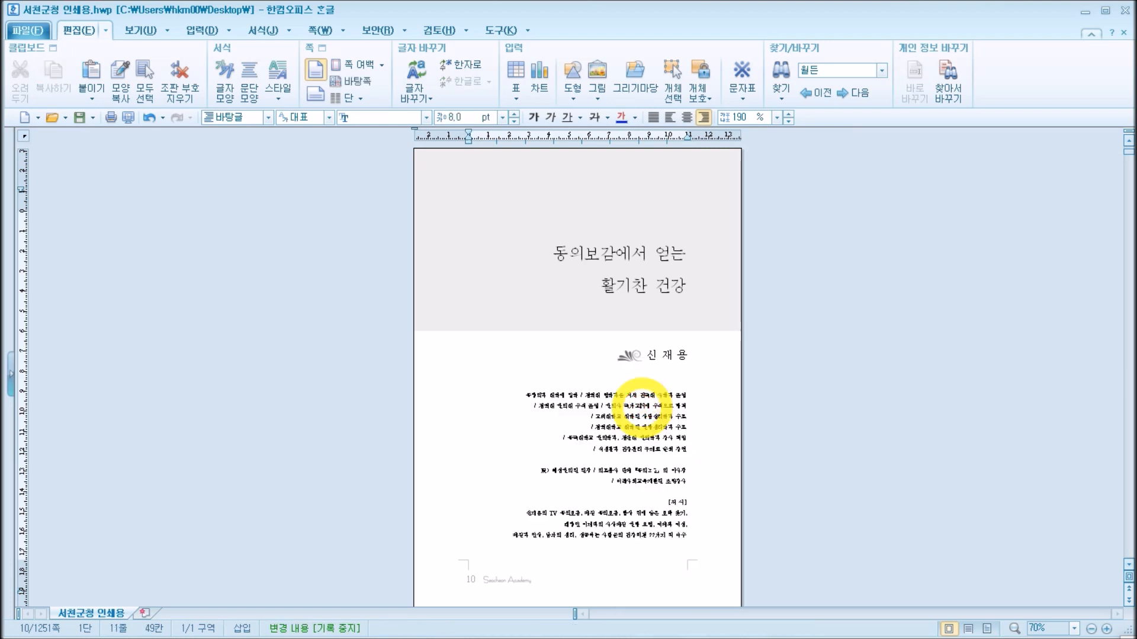
# Step: Paste the copied author profile below the shaded title box on page 1251
pyautogui.hotkey('ctrl', 'pagedown')
pyautogui.scroll(-3, 643, 406)
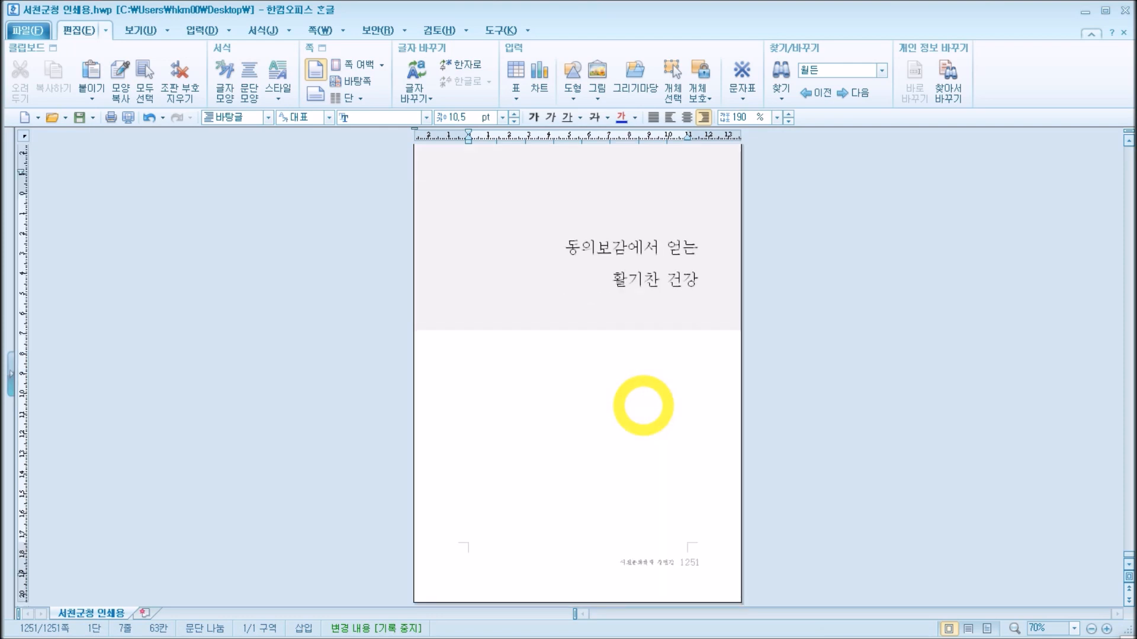
pyautogui.click(632, 374)
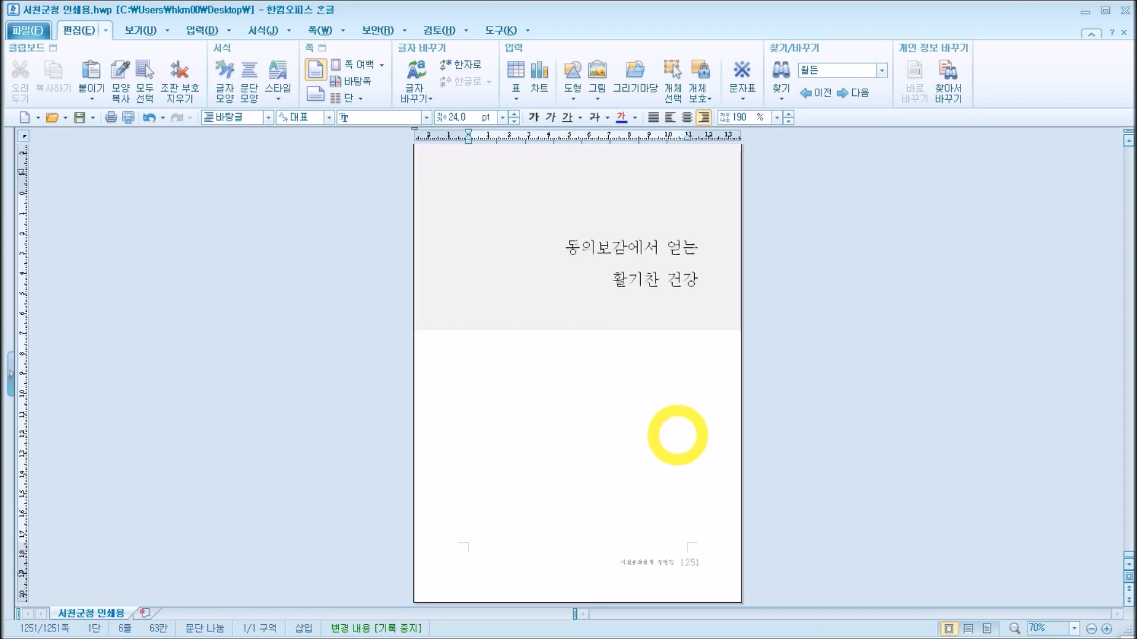
pyautogui.hotkey('ctrl', 'v')
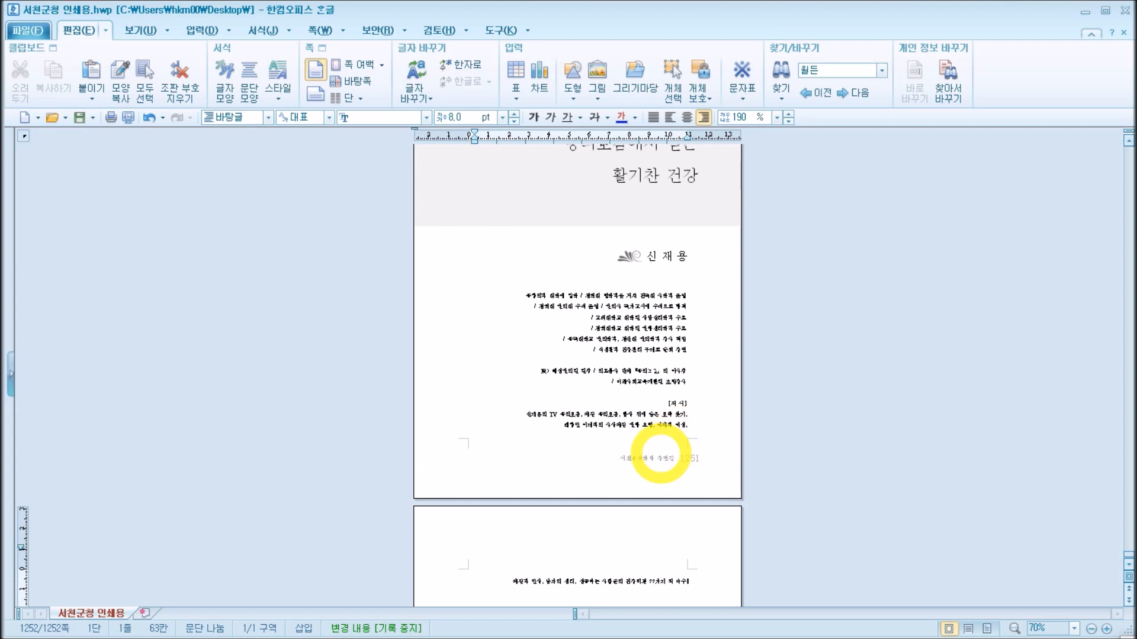
pyautogui.scroll(4, 698, 438)
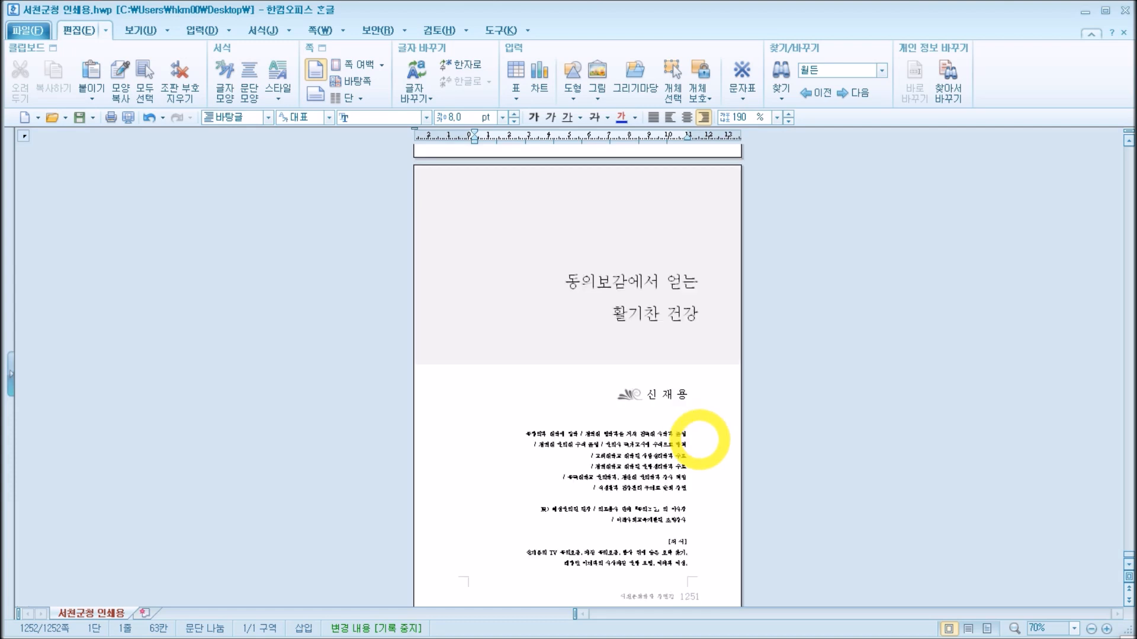
# Step: Shorten the shaded title box by raising its lower edge, and delete the blank line above the pasted author profile
pyautogui.click(724, 491)
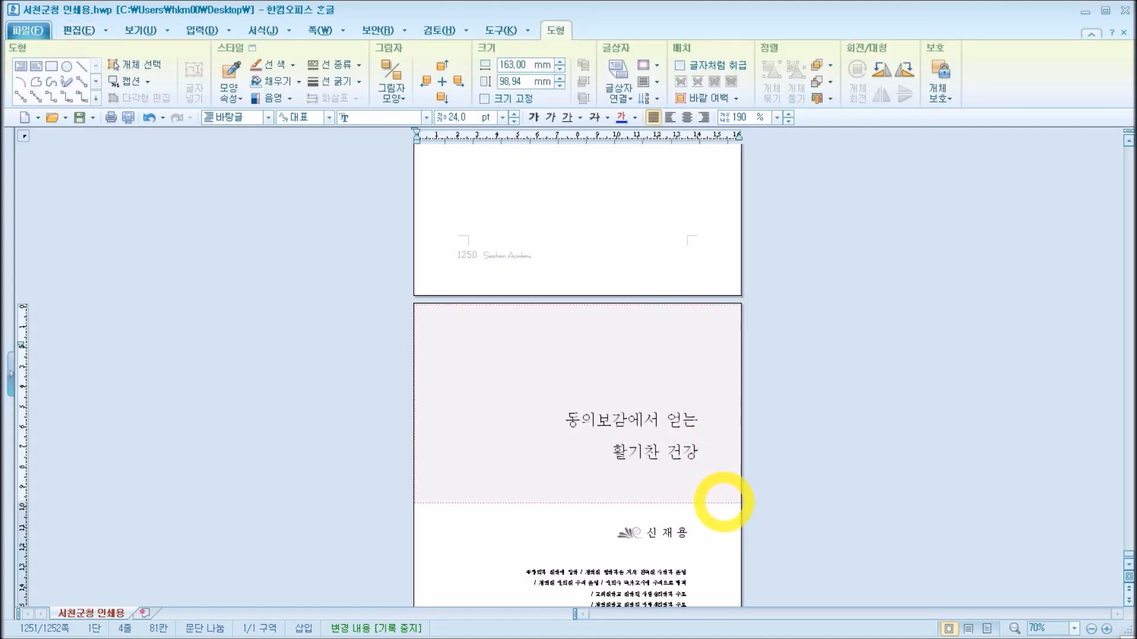
pyautogui.click(723, 502)
pyautogui.moveTo(577, 503); pyautogui.dragTo(577, 480)
pyautogui.click(587, 505)
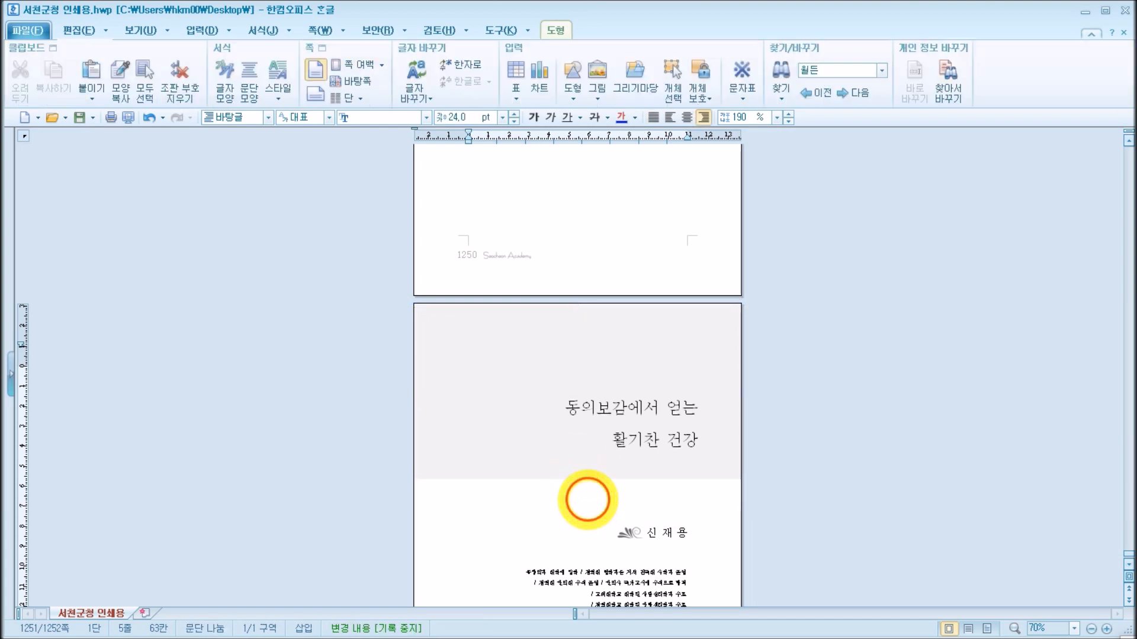
pyautogui.press('Delete')
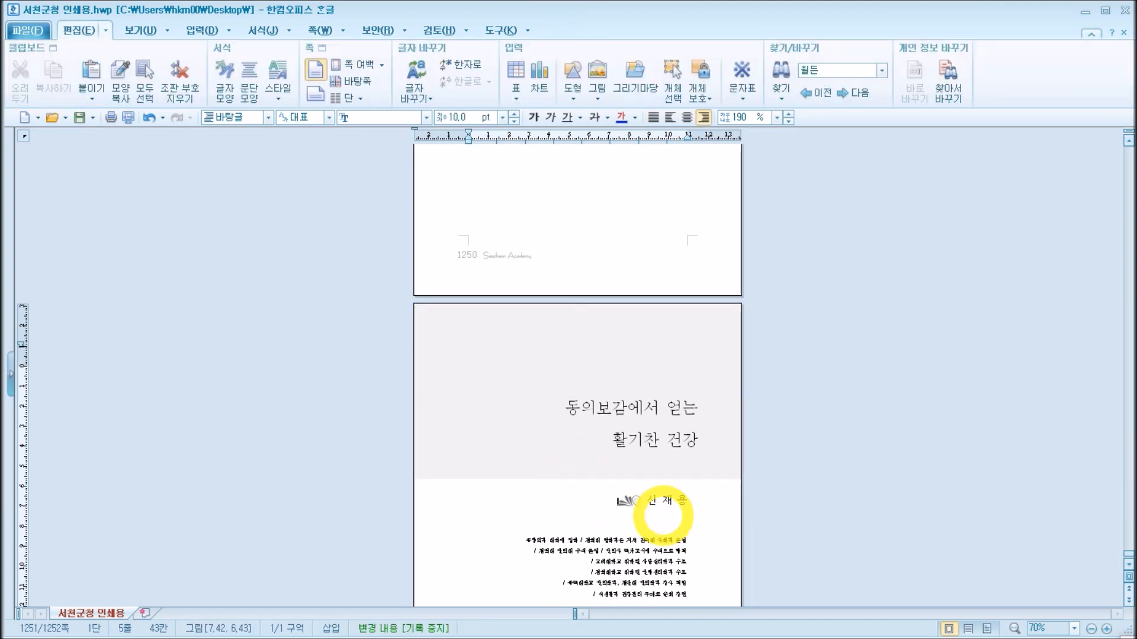
pyautogui.scroll(-5, 683, 466)
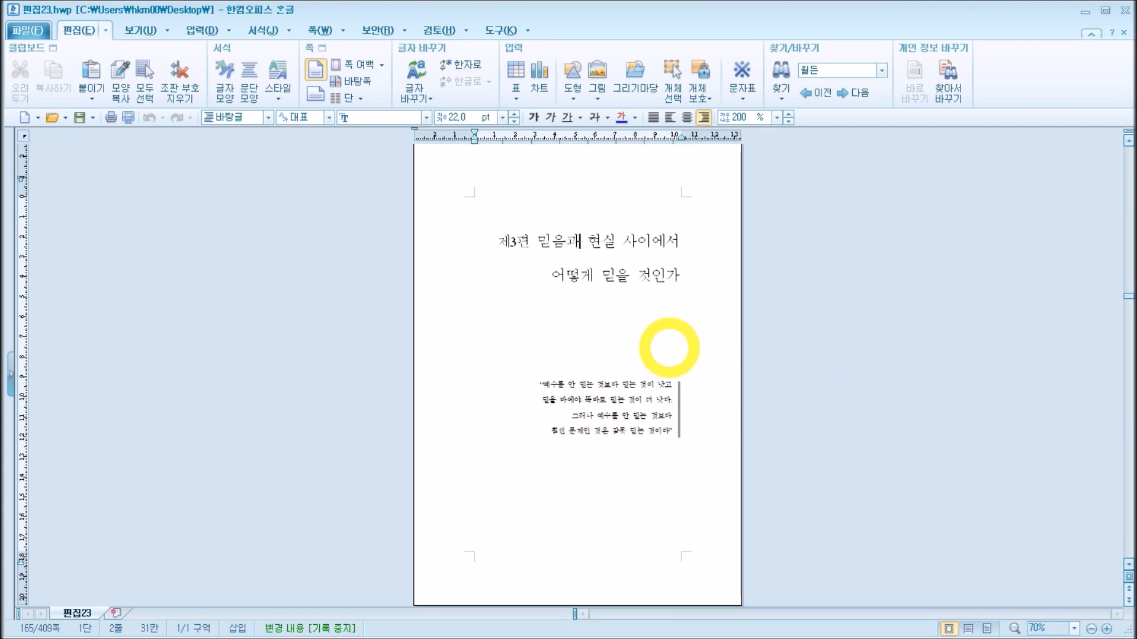
# Step: Examine the part title page on page 165 of 편집23.hwp: its two-line title, the quotation and the vertical line beside it
pyautogui.moveTo(490, 241); pyautogui.dragTo(680, 317)
pyautogui.click(640, 383)
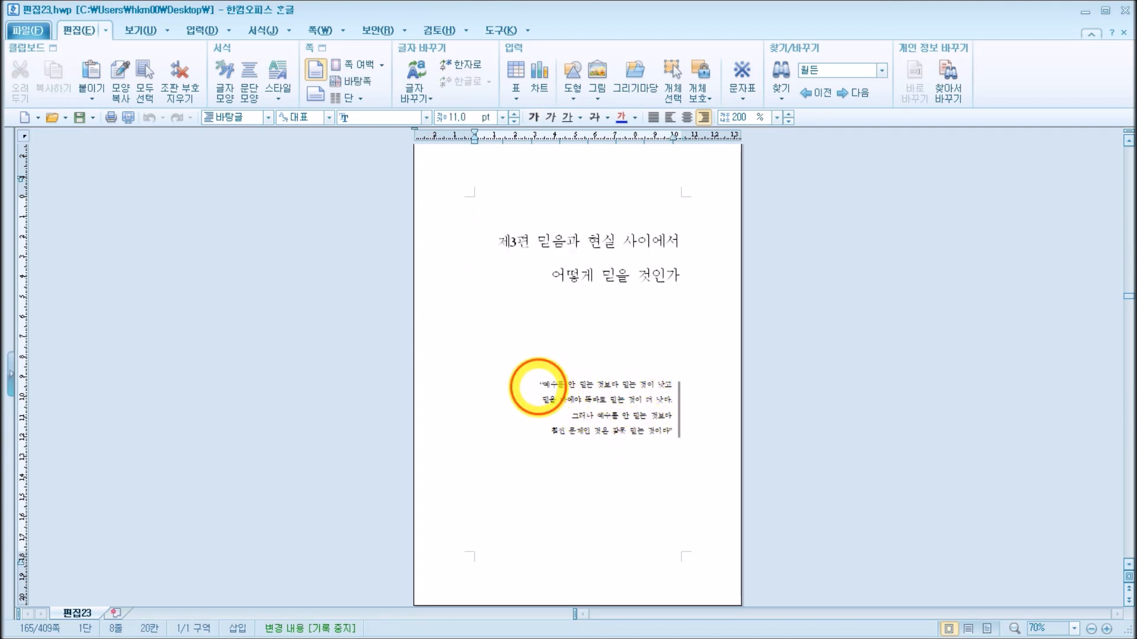
pyautogui.moveTo(538, 386); pyautogui.dragTo(665, 432)
pyautogui.moveTo(501, 241); pyautogui.dragTo(680, 291)
pyautogui.click(675, 271)
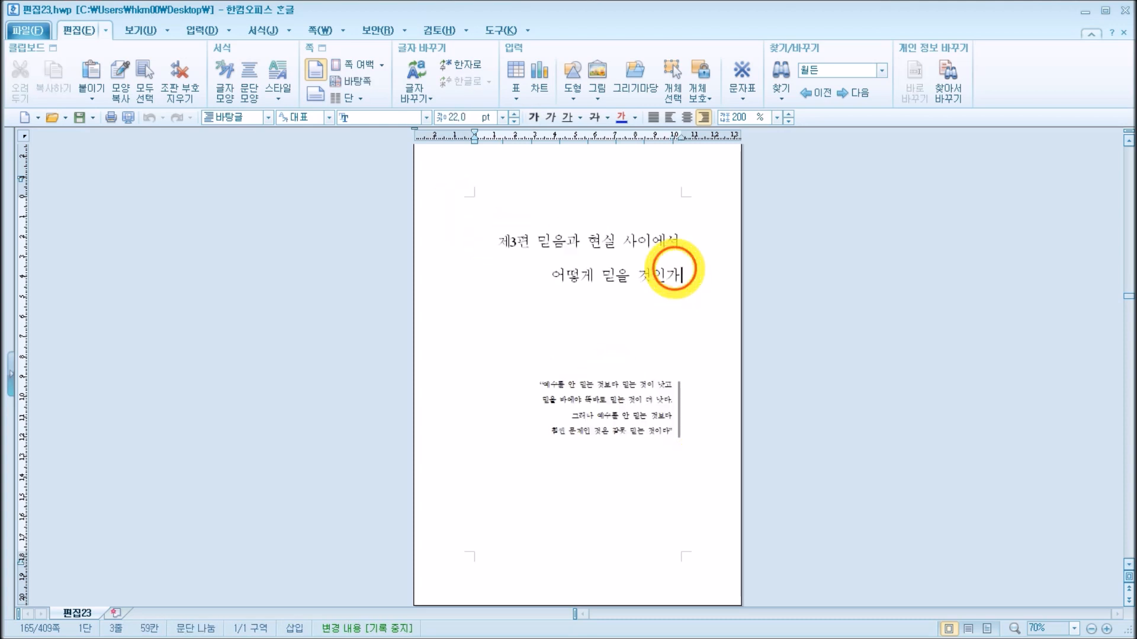
pyautogui.moveTo(534, 383); pyautogui.dragTo(675, 437)
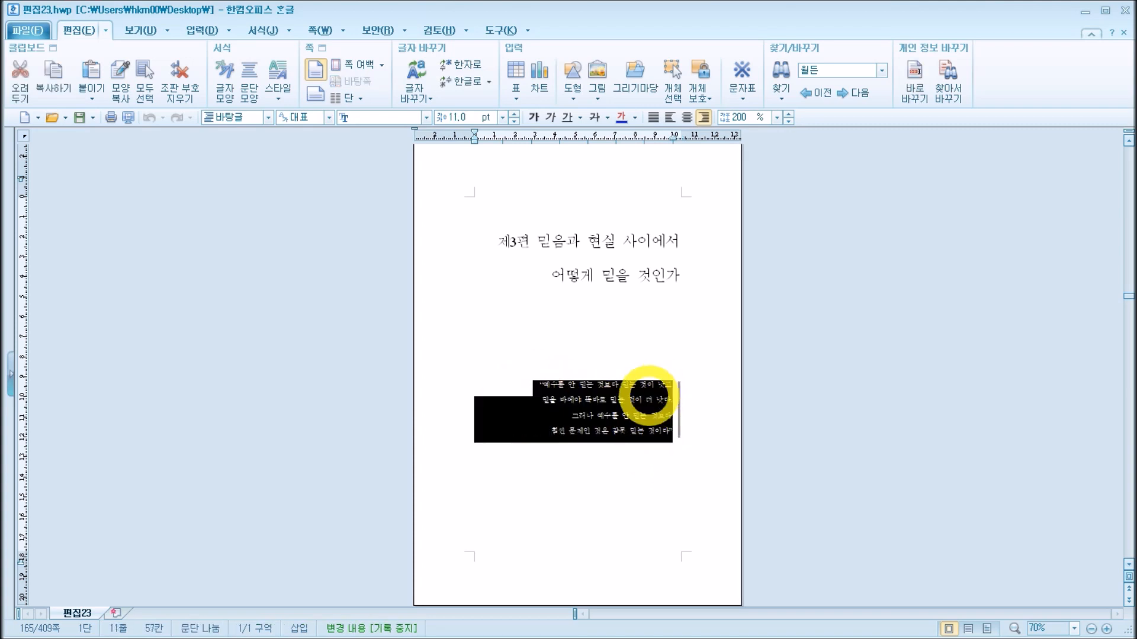
pyautogui.click(646, 398)
pyautogui.click(679, 405)
pyautogui.click(664, 499)
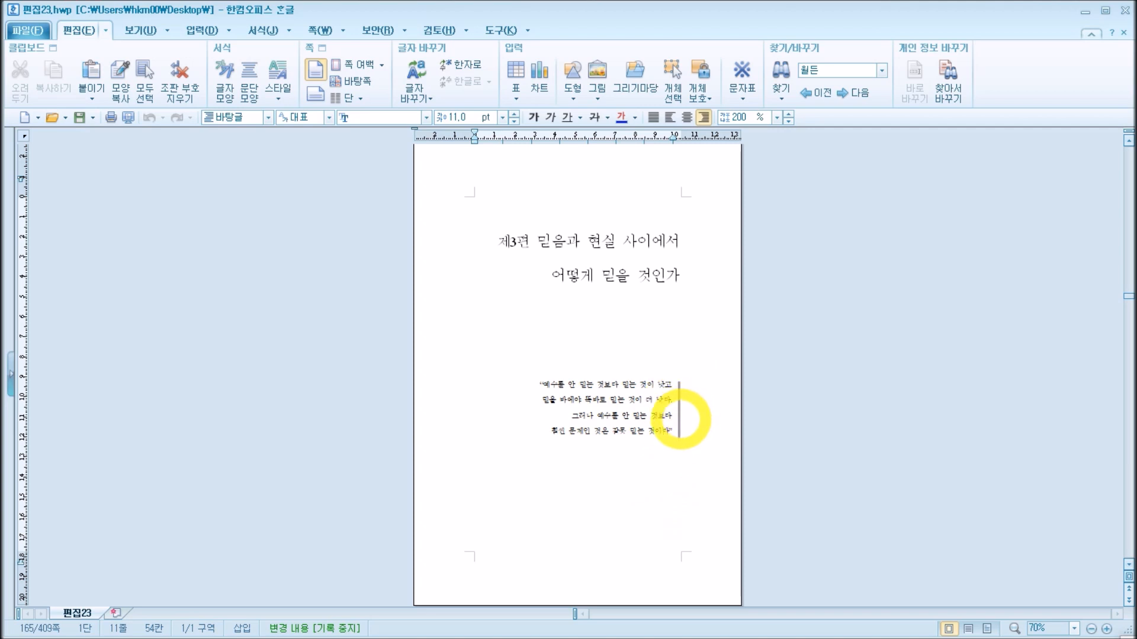
# Step: Draw a straight vertical line about 39 mm long in the empty area left of the quotation, and select it
pyautogui.click(573, 83)
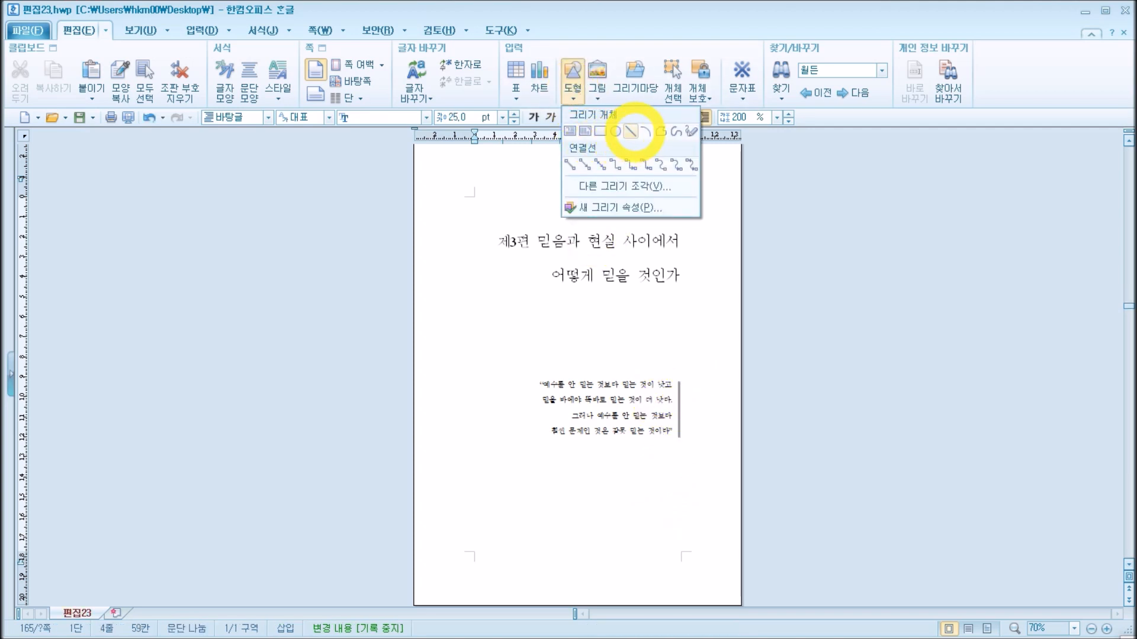
pyautogui.click(630, 131)
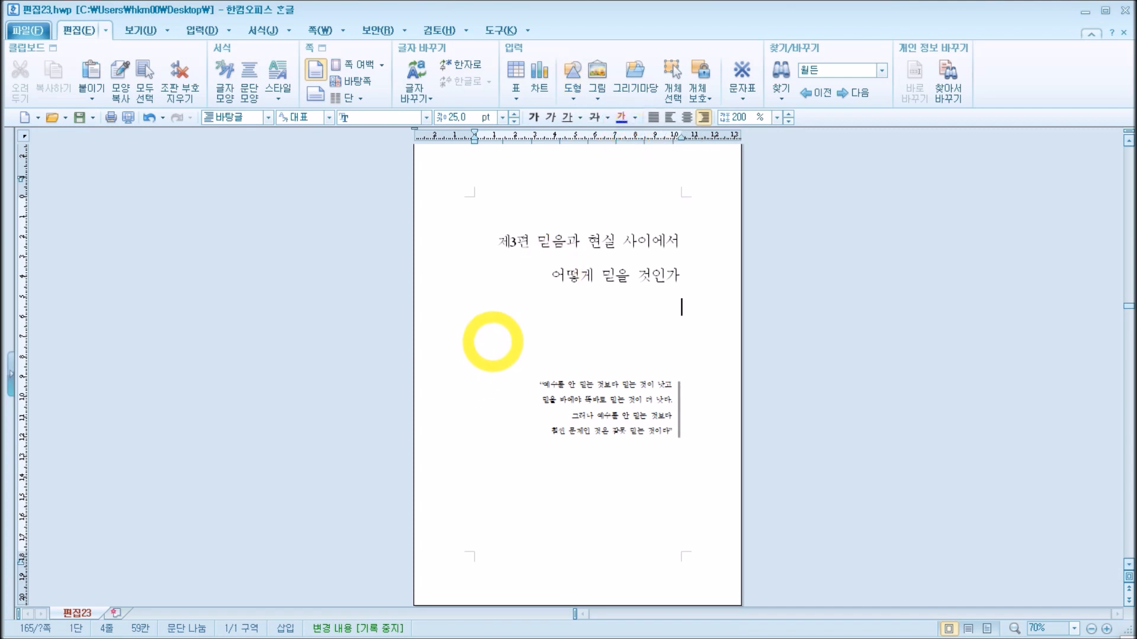
pyautogui.moveTo(492, 342)
pyautogui.mouseDown()
pyautogui.moveTo(496, 410)
pyautogui.moveTo(479, 425)
pyautogui.moveTo(506, 419)
pyautogui.moveTo(478, 422)
pyautogui.moveTo(505, 416)
pyautogui.mouseUp()
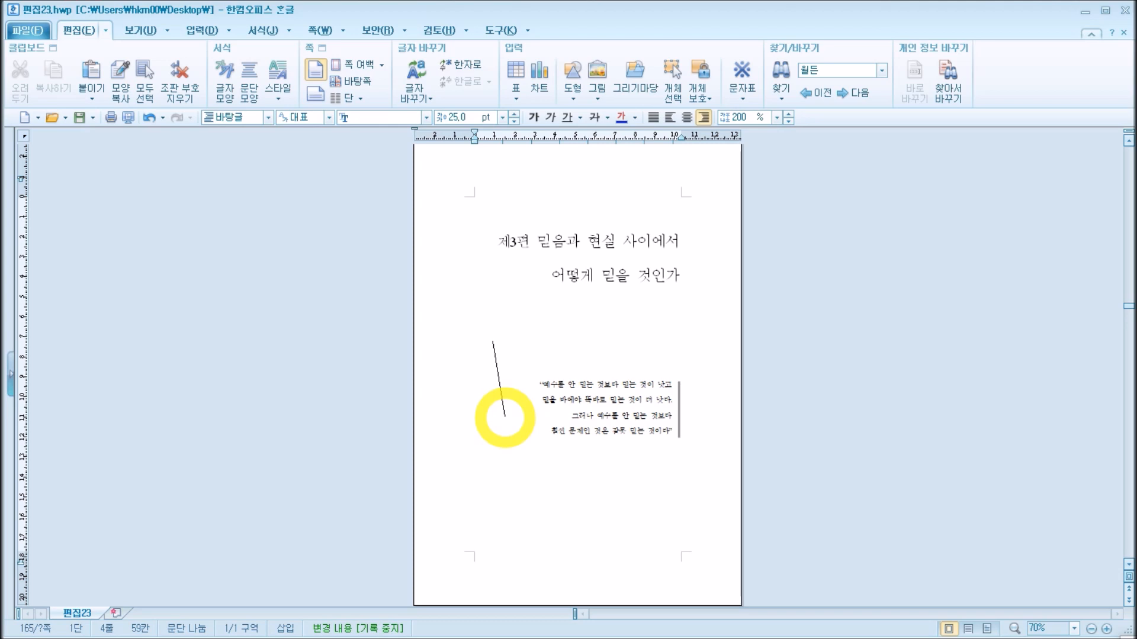
pyautogui.moveTo(512, 415)
pyautogui.mouseDown()
pyautogui.moveTo(493, 422)
pyautogui.moveTo(522, 416)
pyautogui.moveTo(492, 419)
pyautogui.mouseUp()
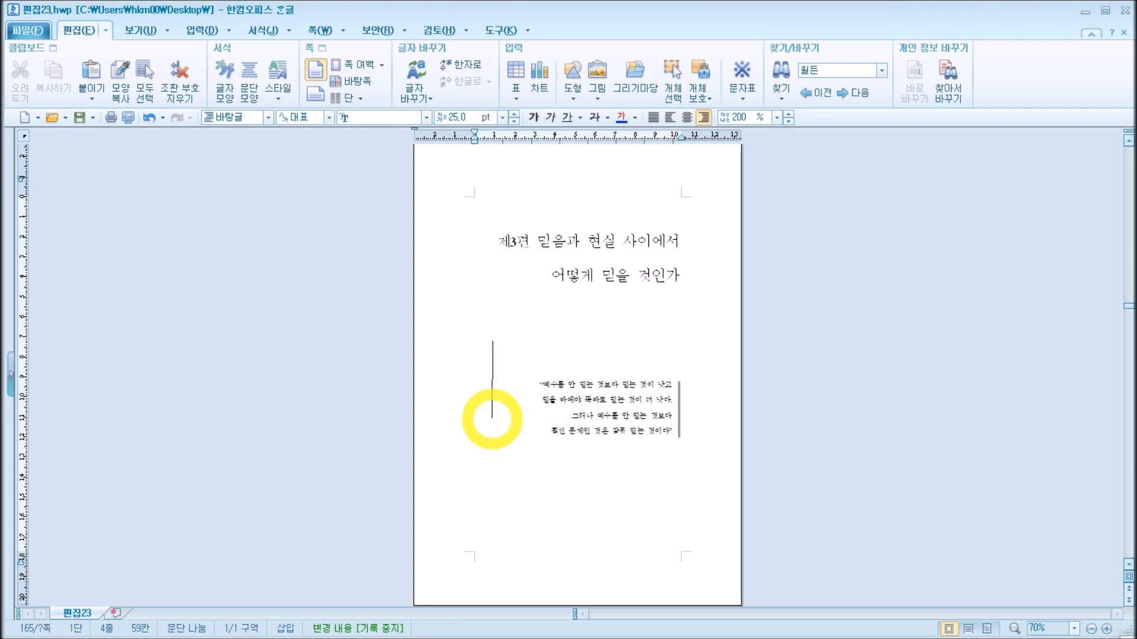
pyautogui.moveTo(492, 419); pyautogui.dragTo(492, 419)
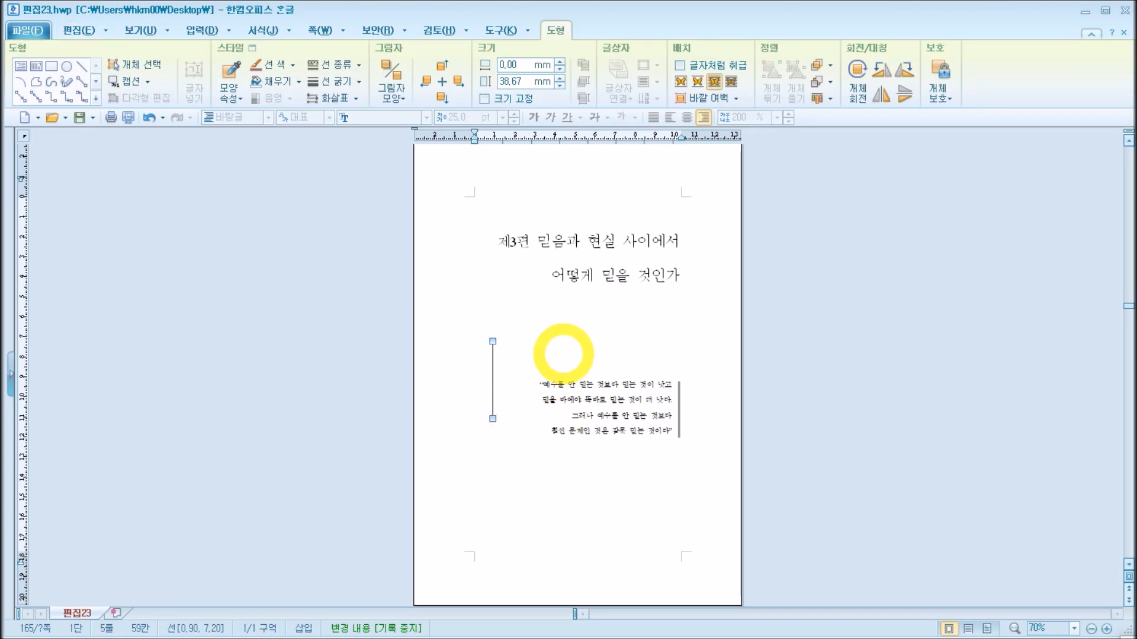
pyautogui.click(563, 352)
pyautogui.click(492, 377)
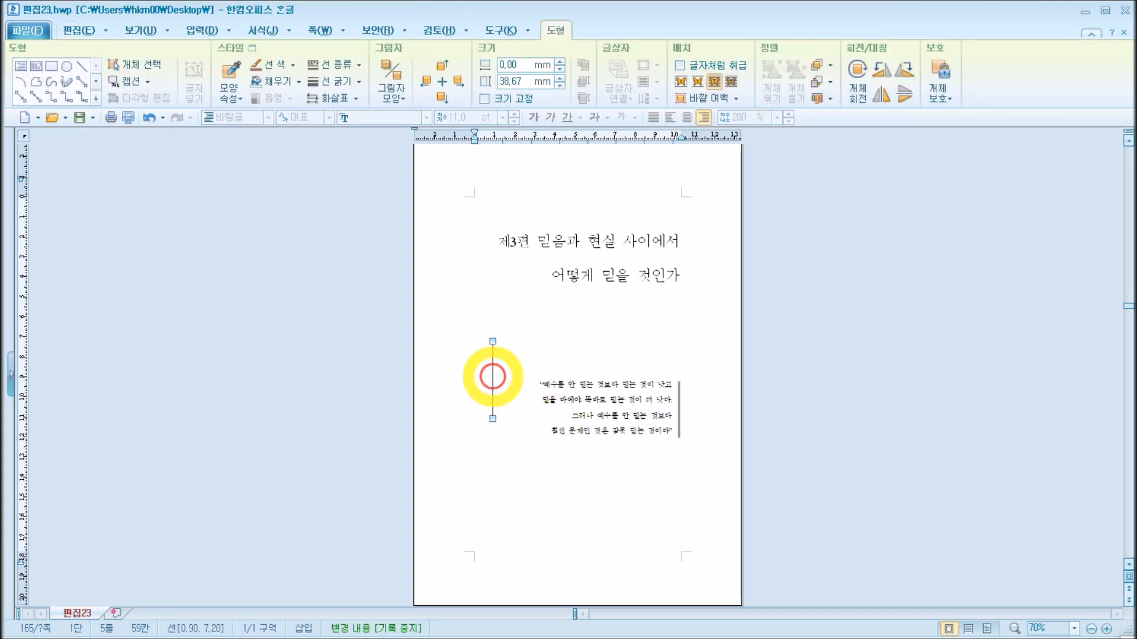
# Step: Reposition the drawn vertical line in the empty area left of the quotation and set its line thickness to 1 mm
pyautogui.moveTo(492, 376); pyautogui.dragTo(464, 435)
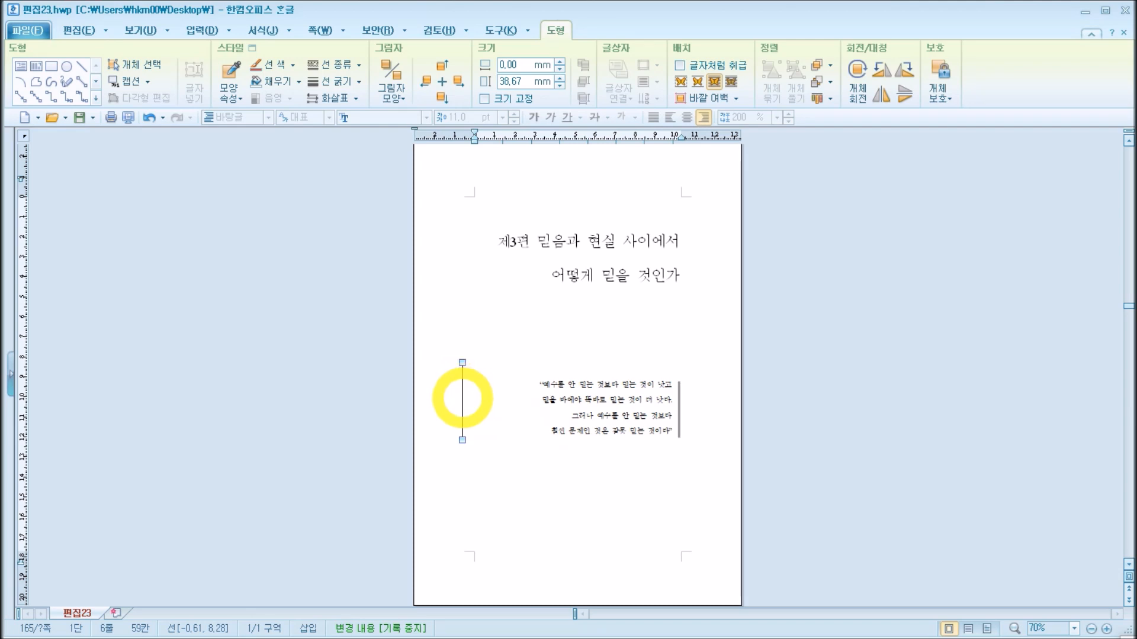
pyautogui.doubleClick(460, 429)
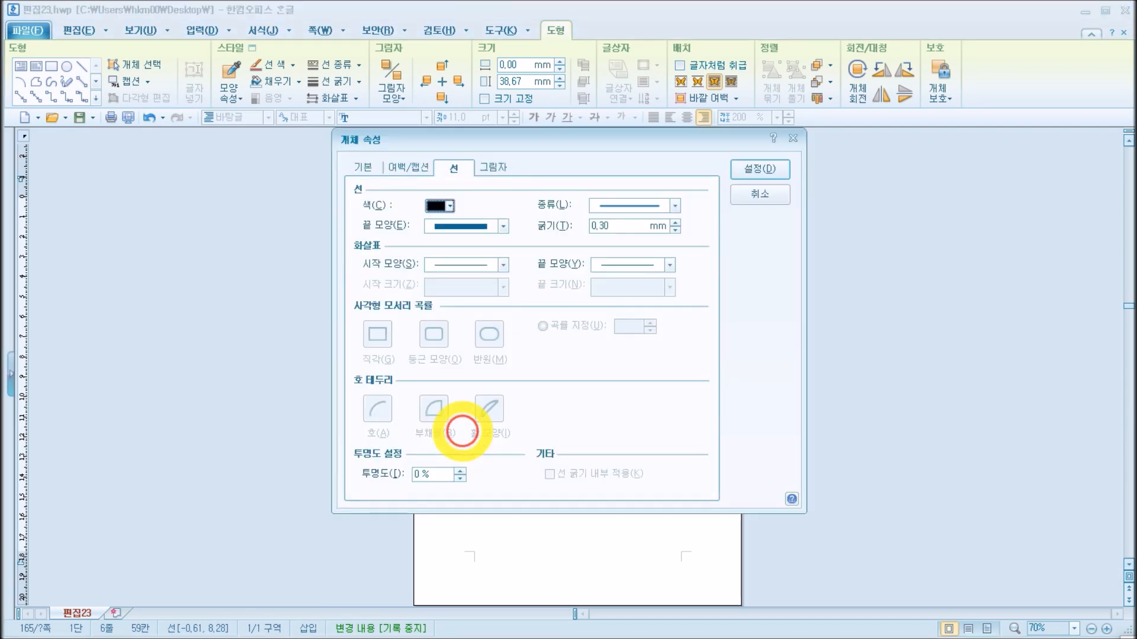
pyautogui.click(363, 167)
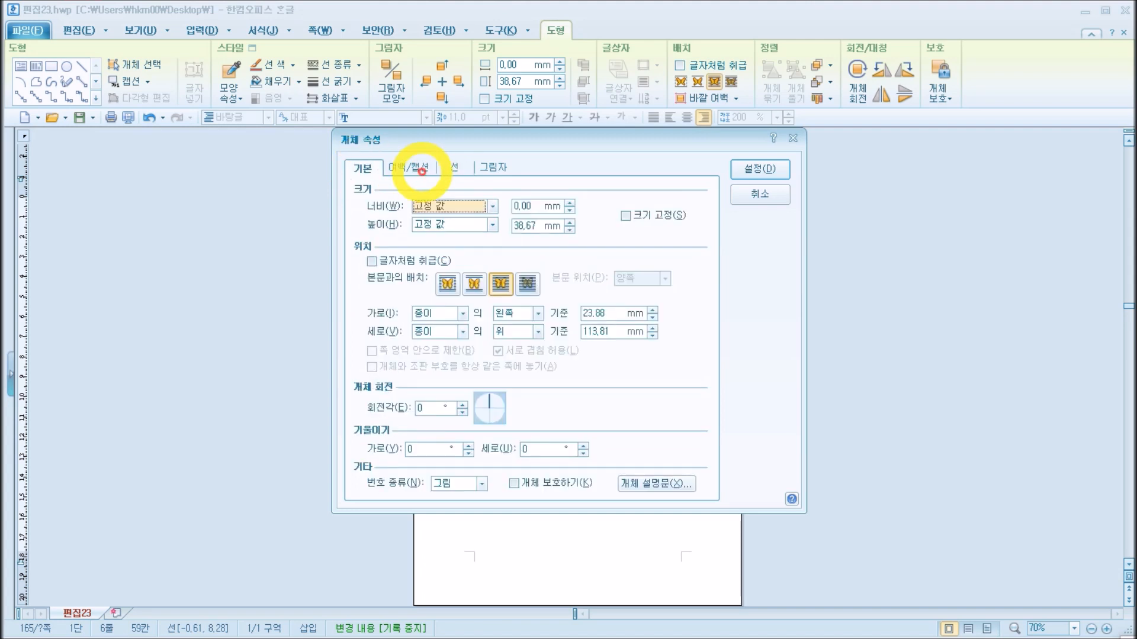
pyautogui.click(409, 166)
pyautogui.click(454, 167)
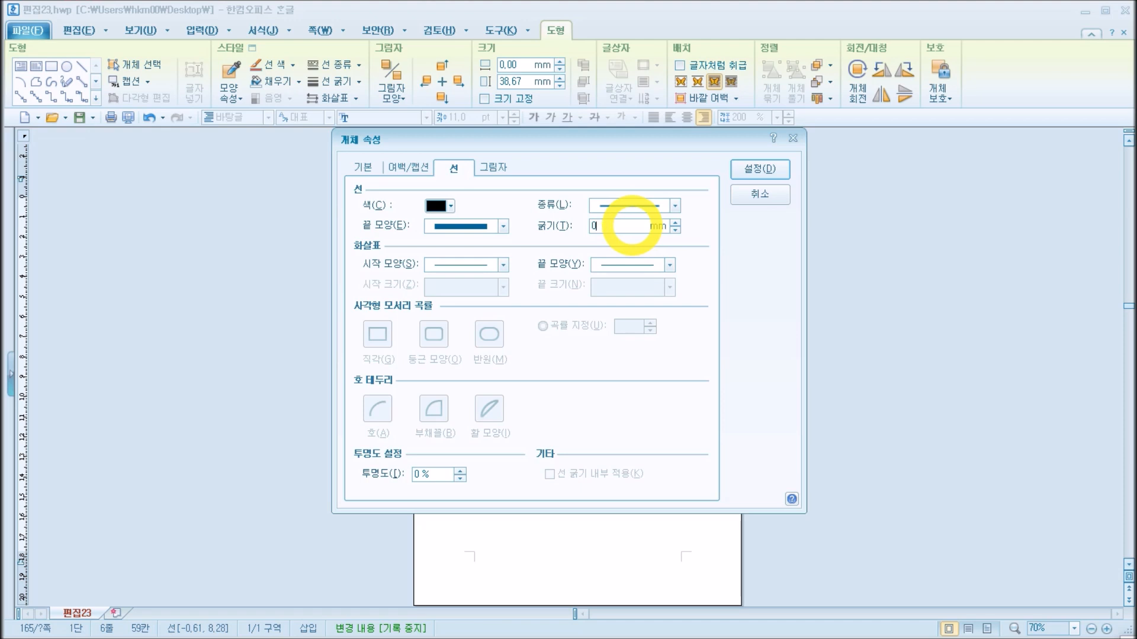
pyautogui.press('BackSpace')
pyautogui.write('1')
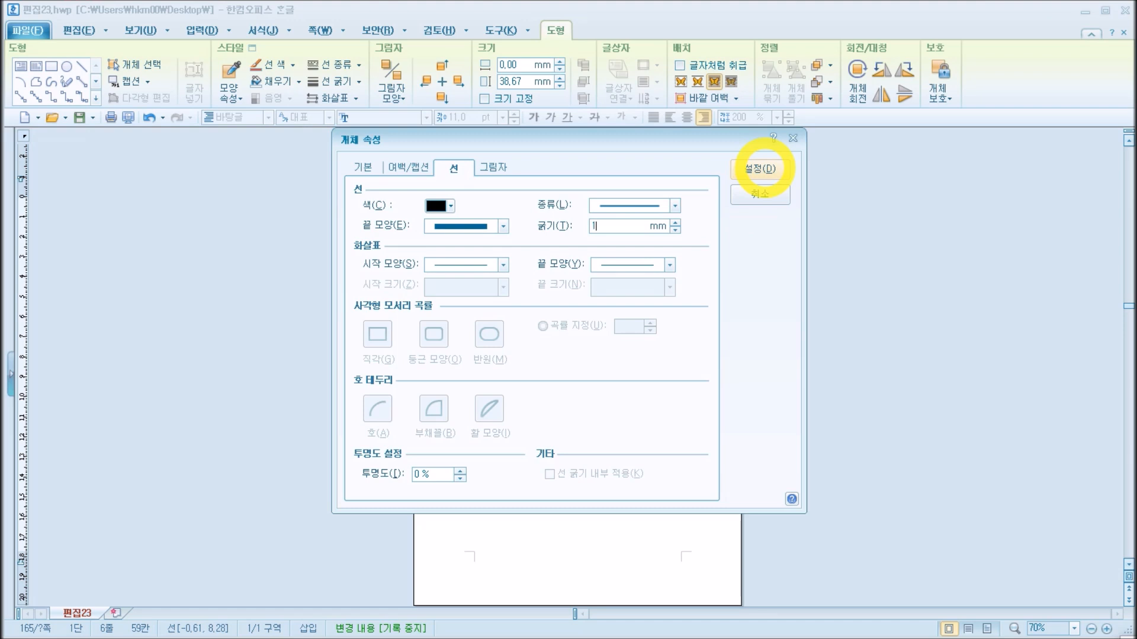
pyautogui.click(761, 169)
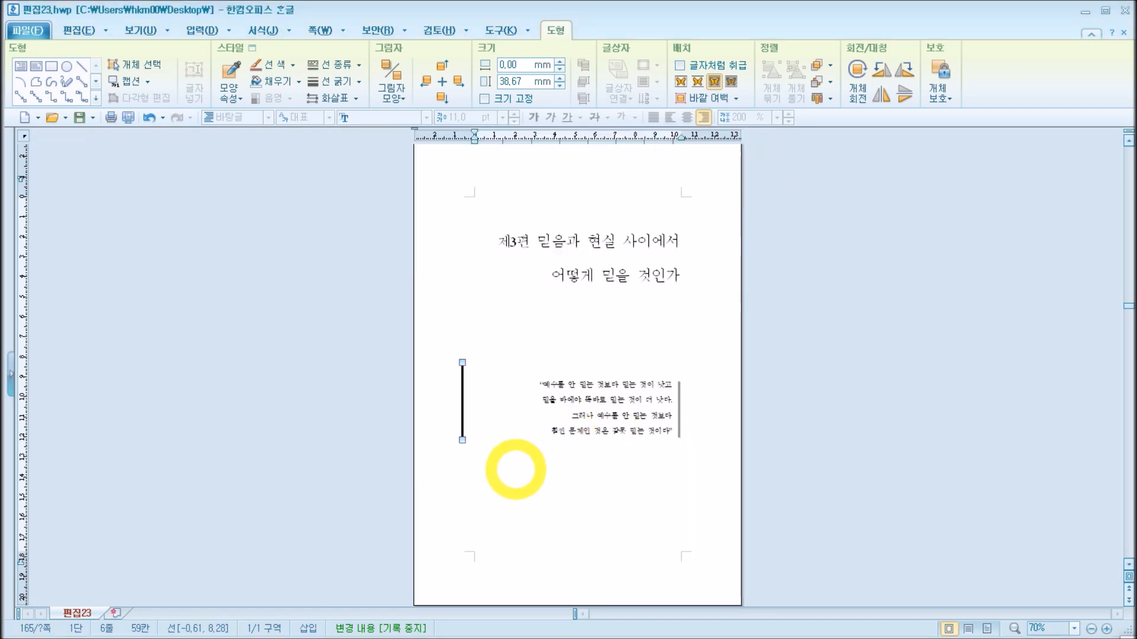
pyautogui.click(482, 446)
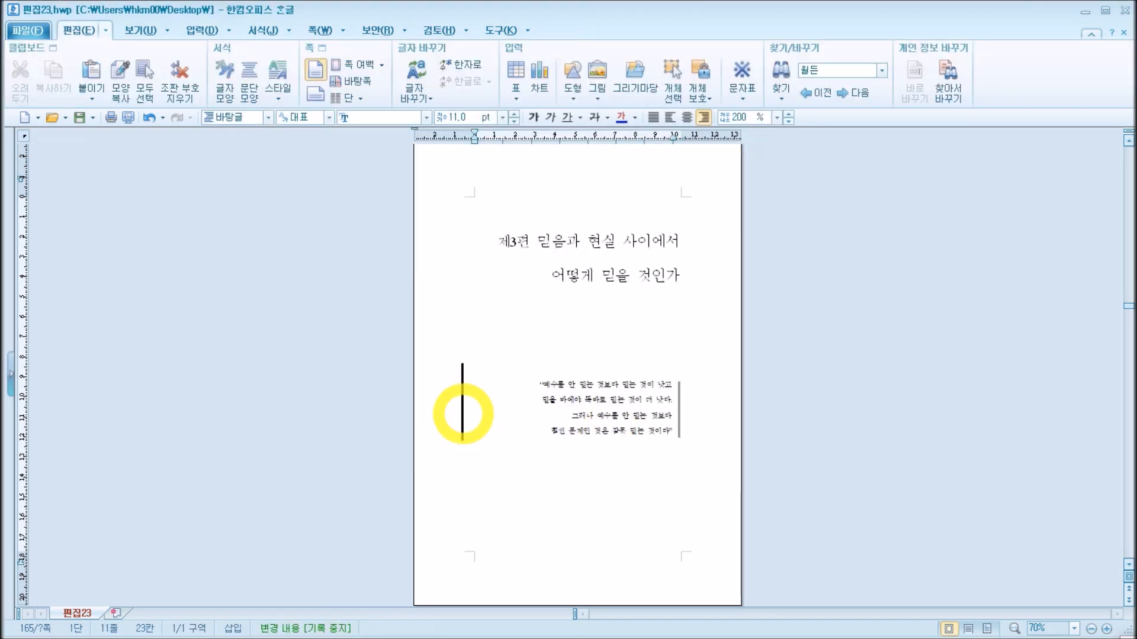
pyautogui.click(463, 411)
pyautogui.moveTo(462, 414); pyautogui.dragTo(601, 485)
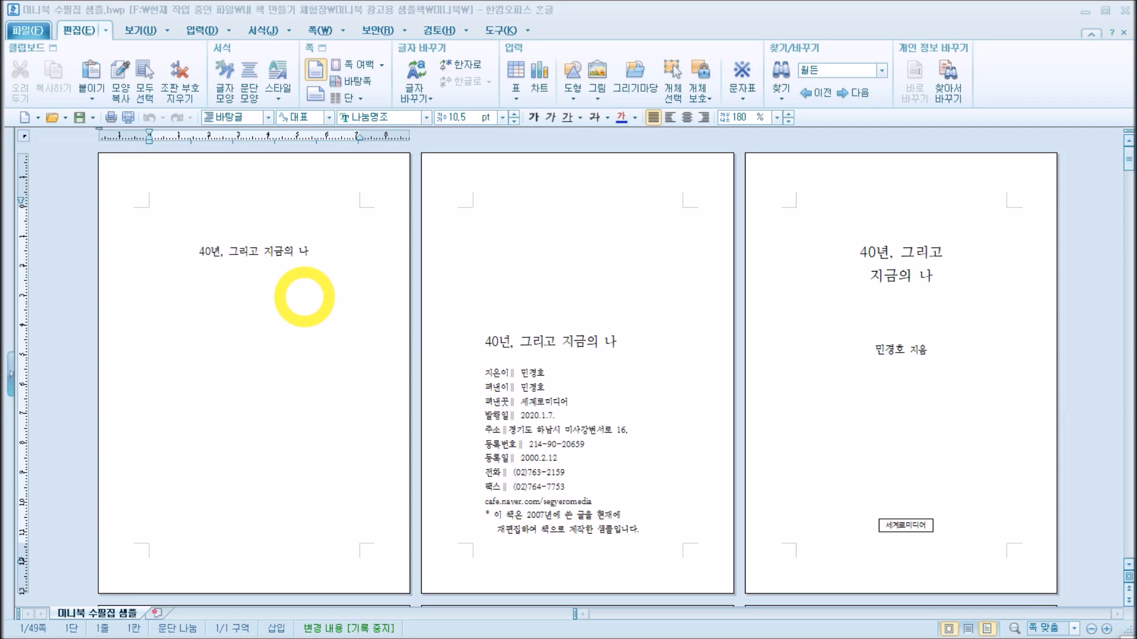
# Step: Examine the book title "40년, 그리고 지금의 나" on the first page of 미니북 수필집 샘플.hwp
pyautogui.click(339, 248)
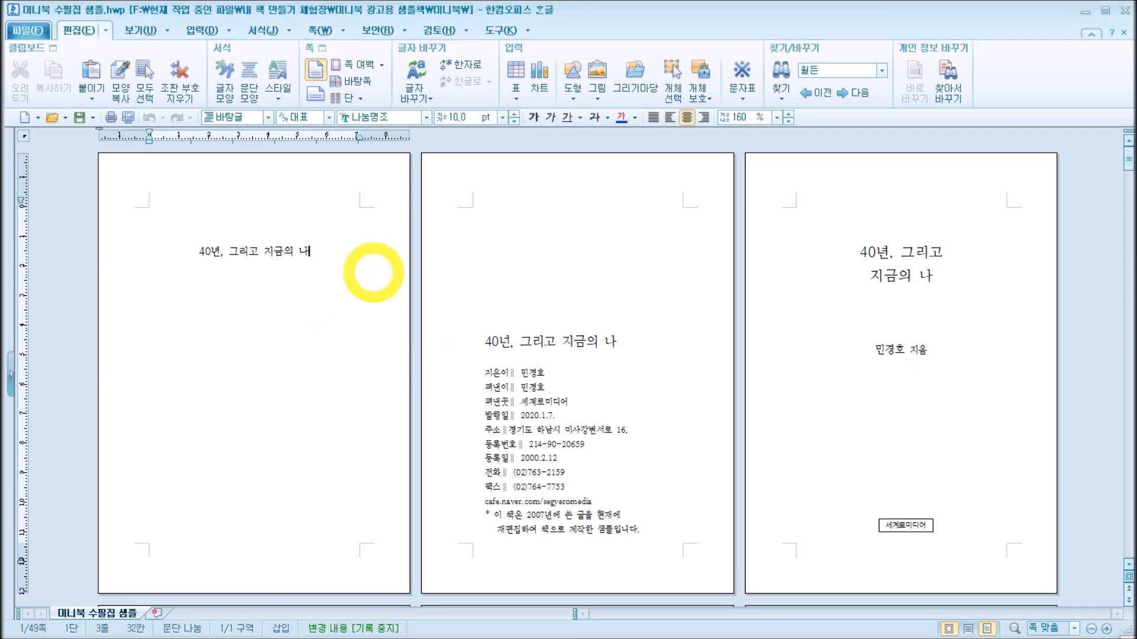
pyautogui.moveTo(199, 251); pyautogui.dragTo(322, 251)
pyautogui.click(308, 253)
pyautogui.moveTo(198, 251); pyautogui.dragTo(312, 243)
pyautogui.click(327, 257)
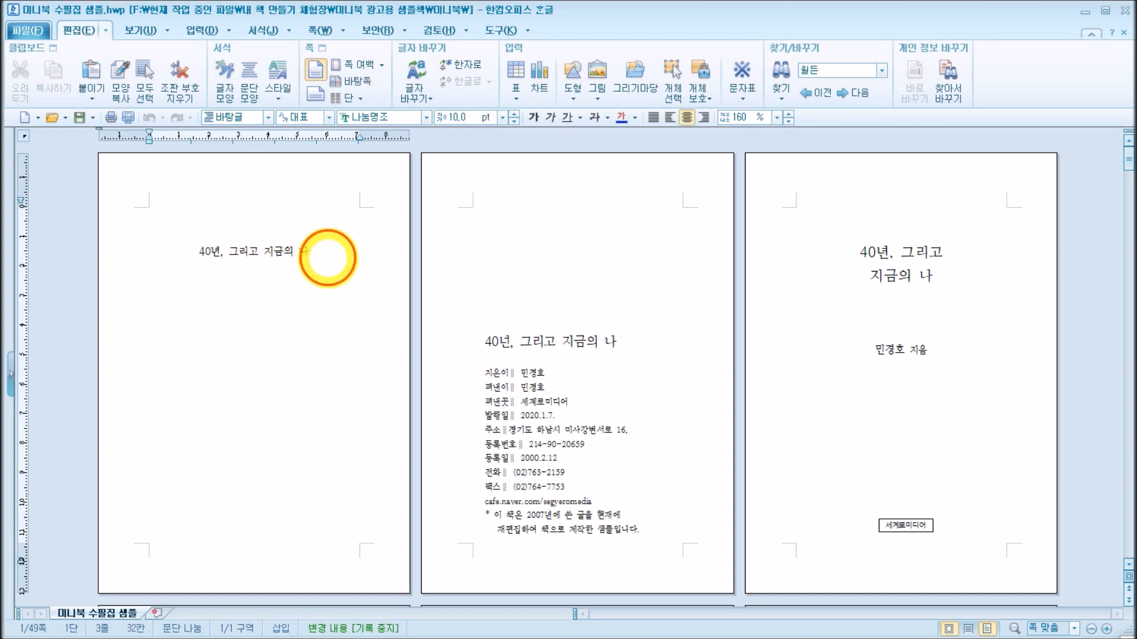
pyautogui.click(373, 289)
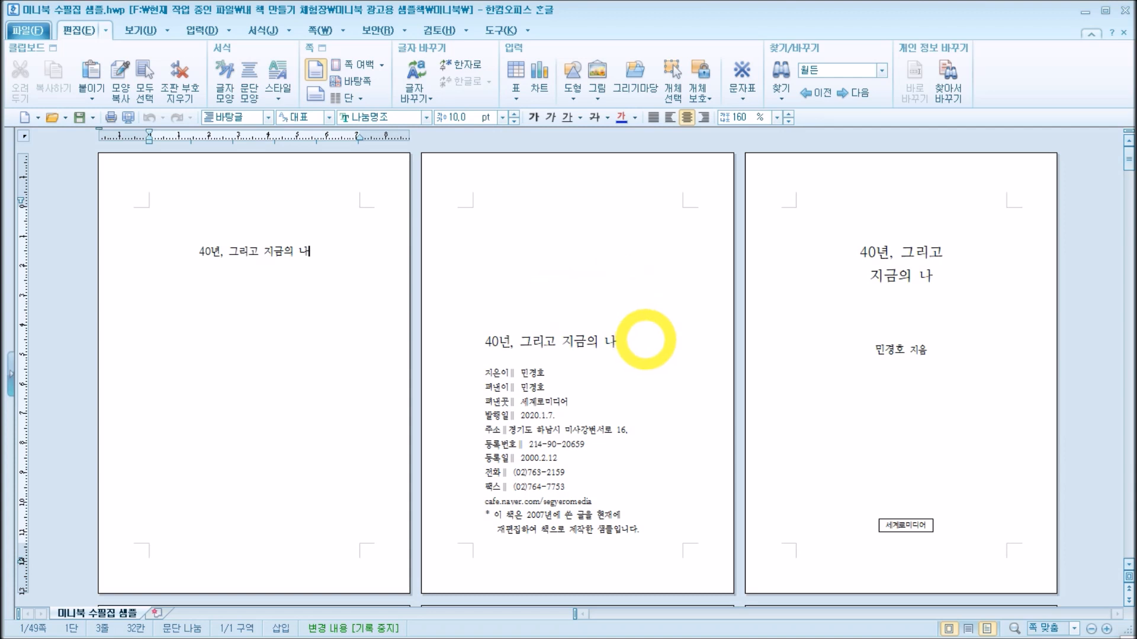
# Step: Examine the copyright page on page 2: its book title line and the publication details listed below it
pyautogui.click(649, 343)
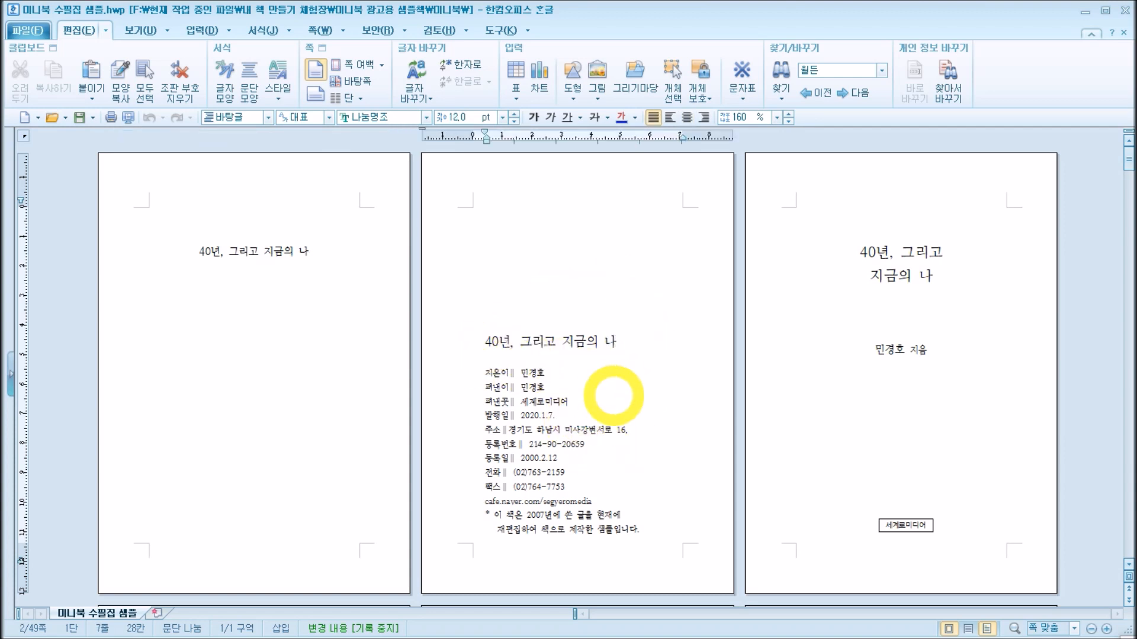
pyautogui.press('BackSpace')
pyautogui.write('내')
pyautogui.moveTo(489, 341); pyautogui.dragTo(621, 350)
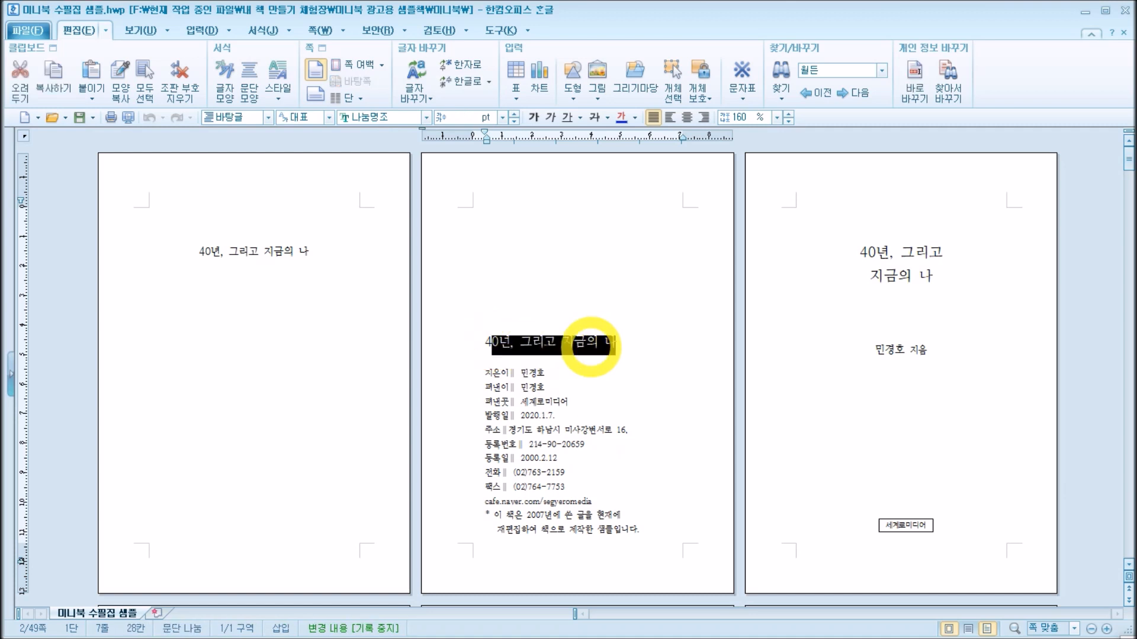
pyautogui.moveTo(485, 340); pyautogui.dragTo(625, 342)
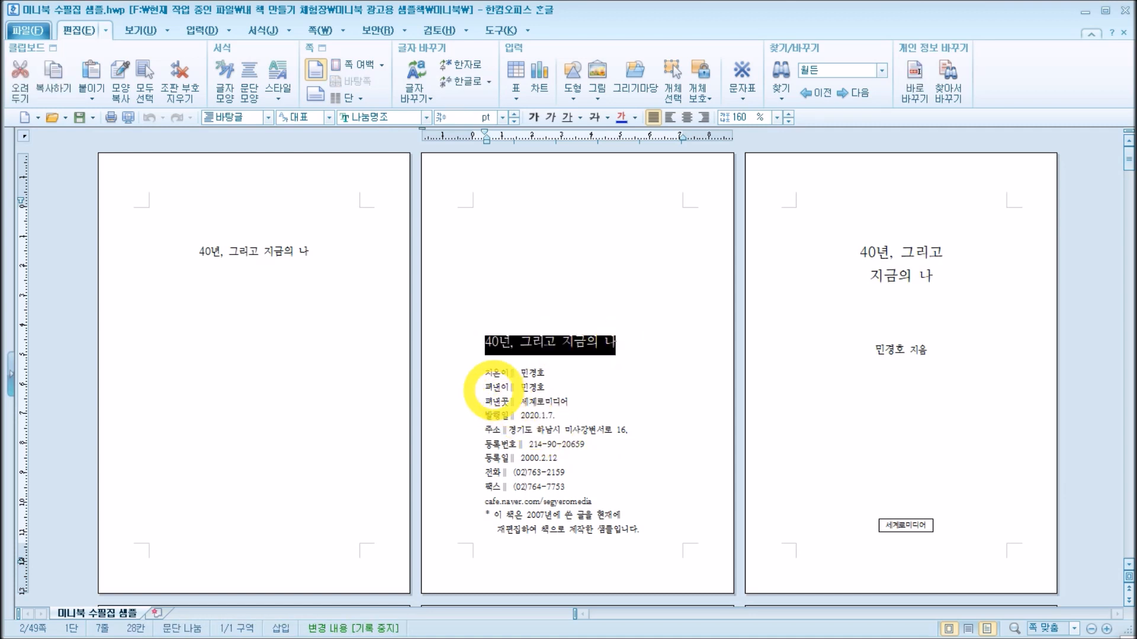
pyautogui.click(493, 387)
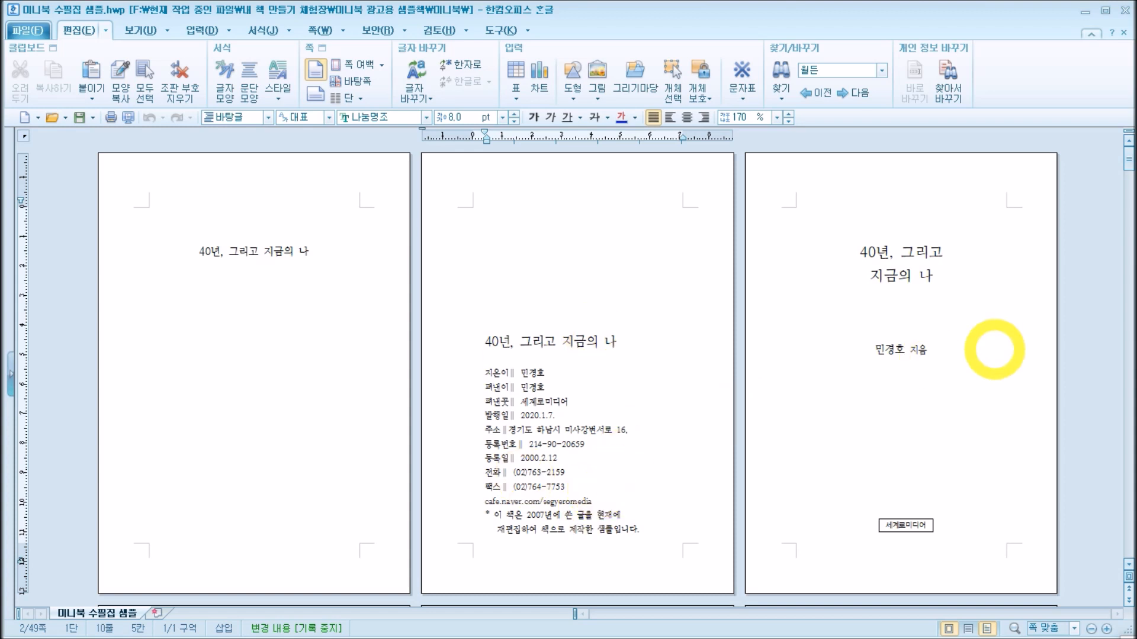
# Step: Examine the inner title page on page 3, comparing its two-line title with page 1 and checking the author line
pyautogui.click(995, 349)
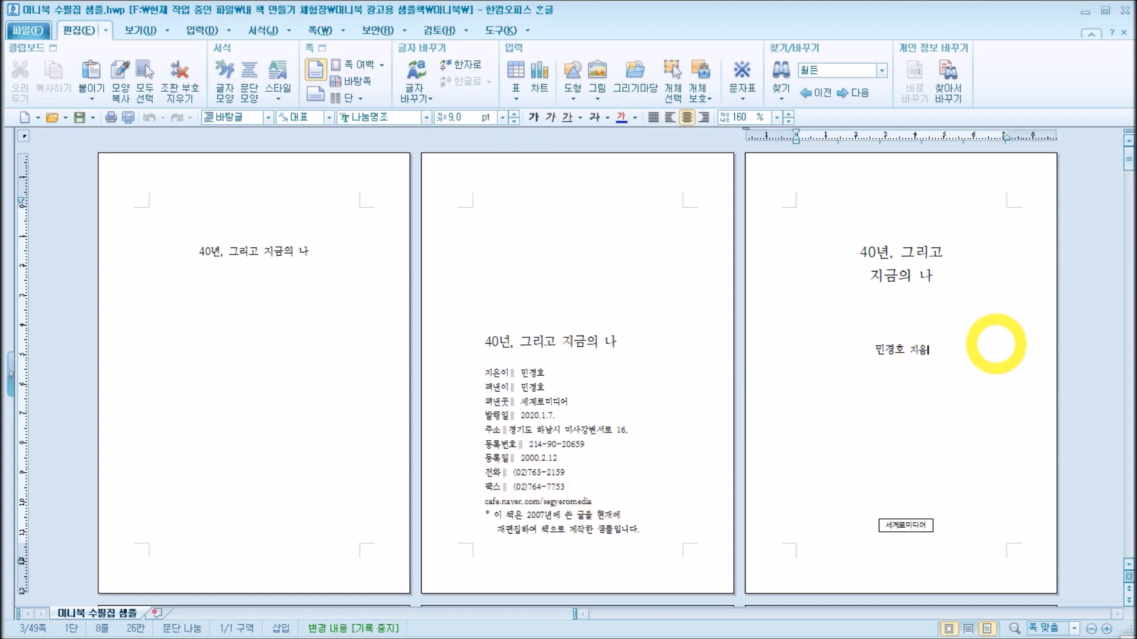
pyautogui.click(237, 252)
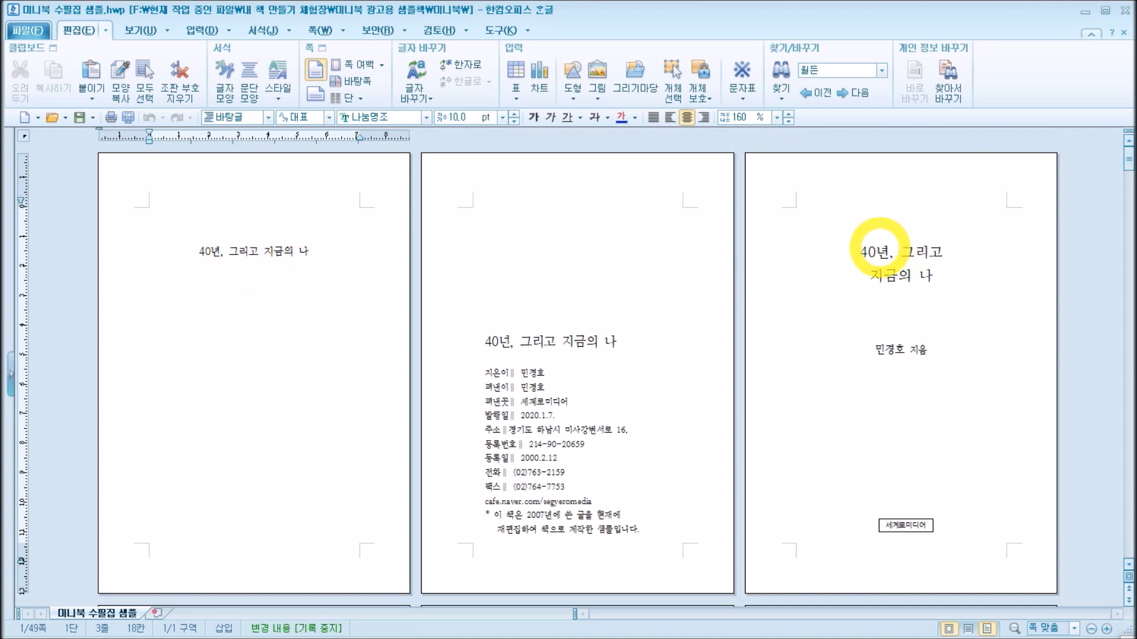
pyautogui.moveTo(859, 254); pyautogui.dragTo(977, 274)
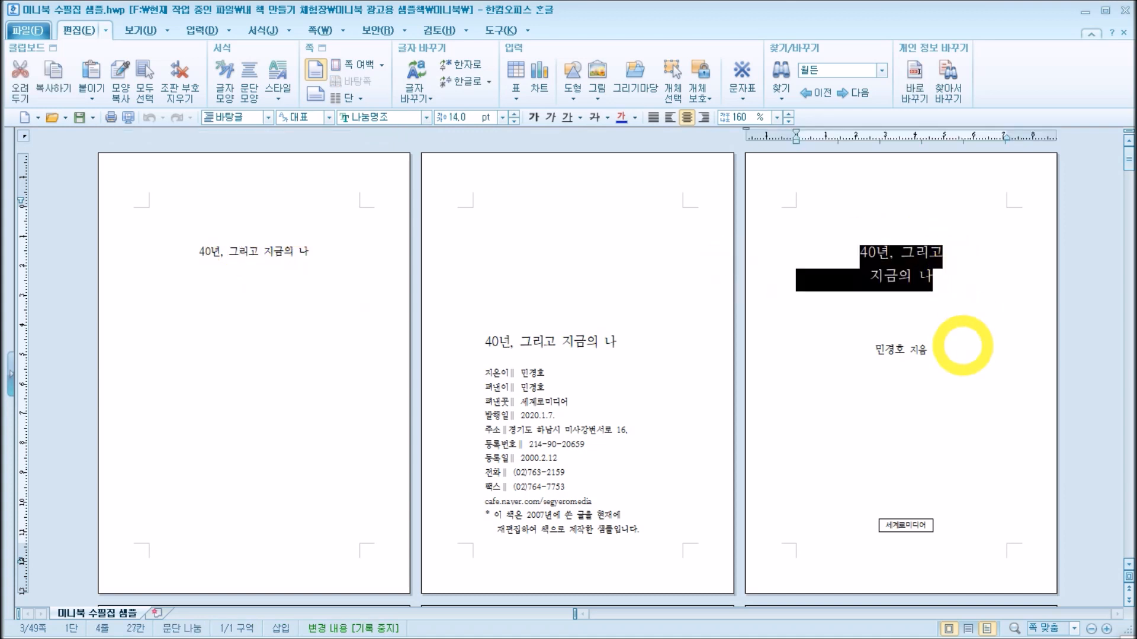
pyautogui.moveTo(874, 350); pyautogui.dragTo(960, 354)
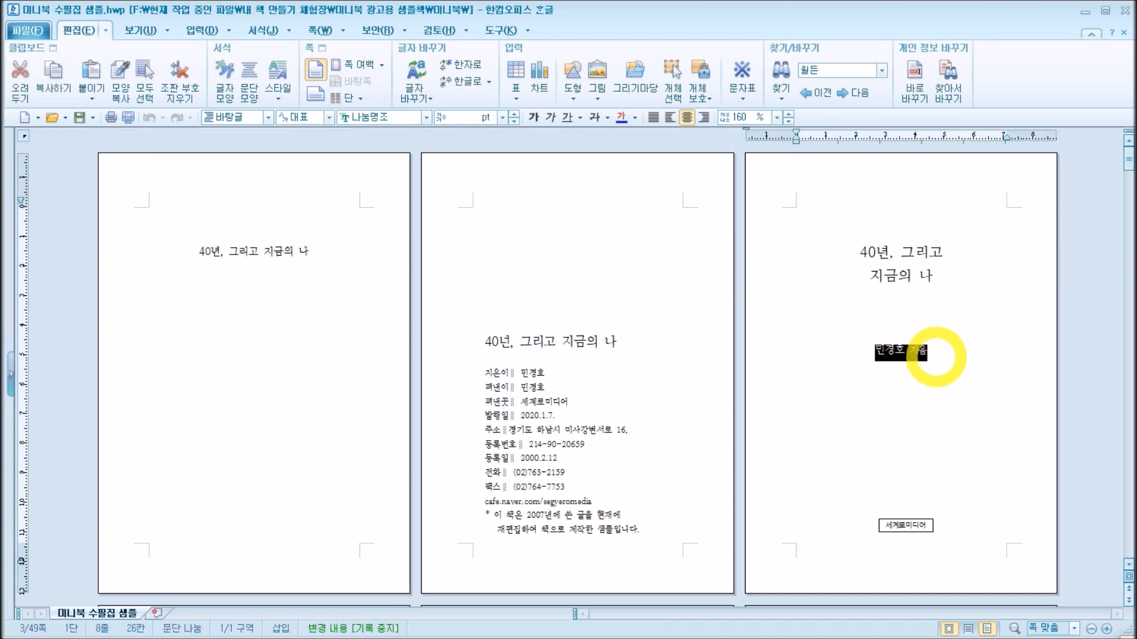
pyautogui.click(931, 359)
pyautogui.click(1004, 469)
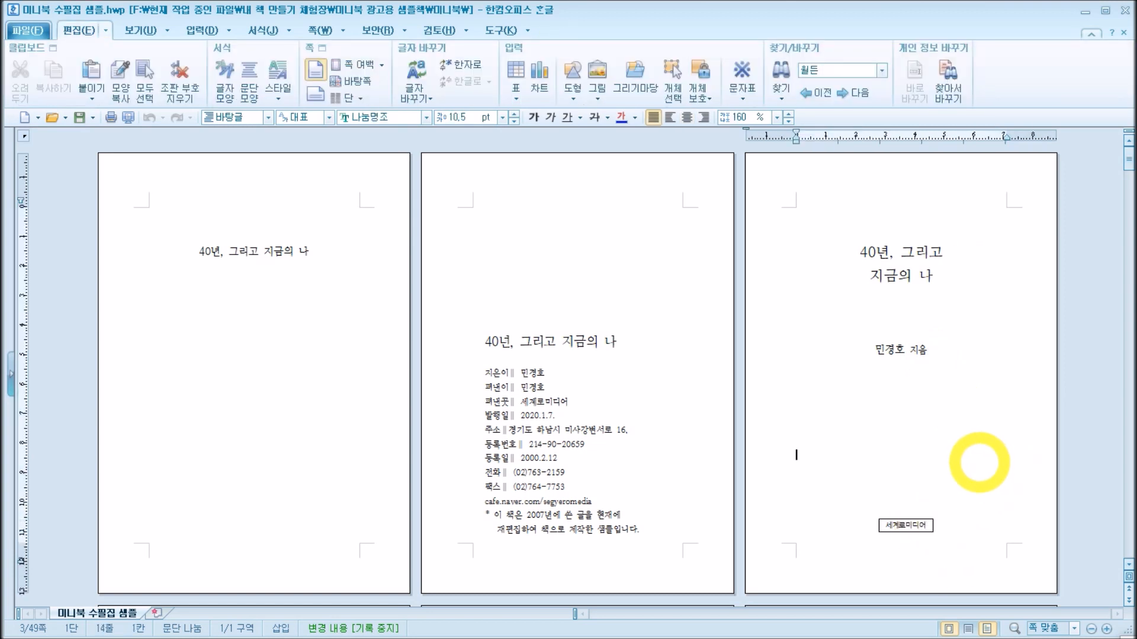
# Step: Review the layout of the preface "책을 내면서" on pages 4 to 6, from its heading to the closing date and signature
pyautogui.scroll(-10, 971, 414)
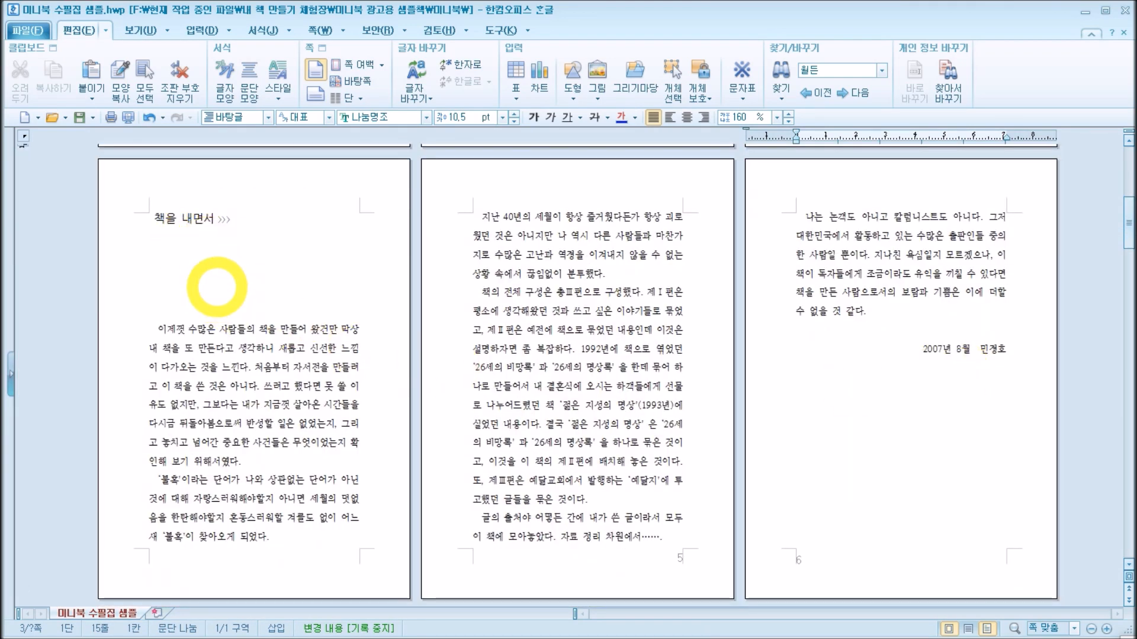
pyautogui.click(996, 408)
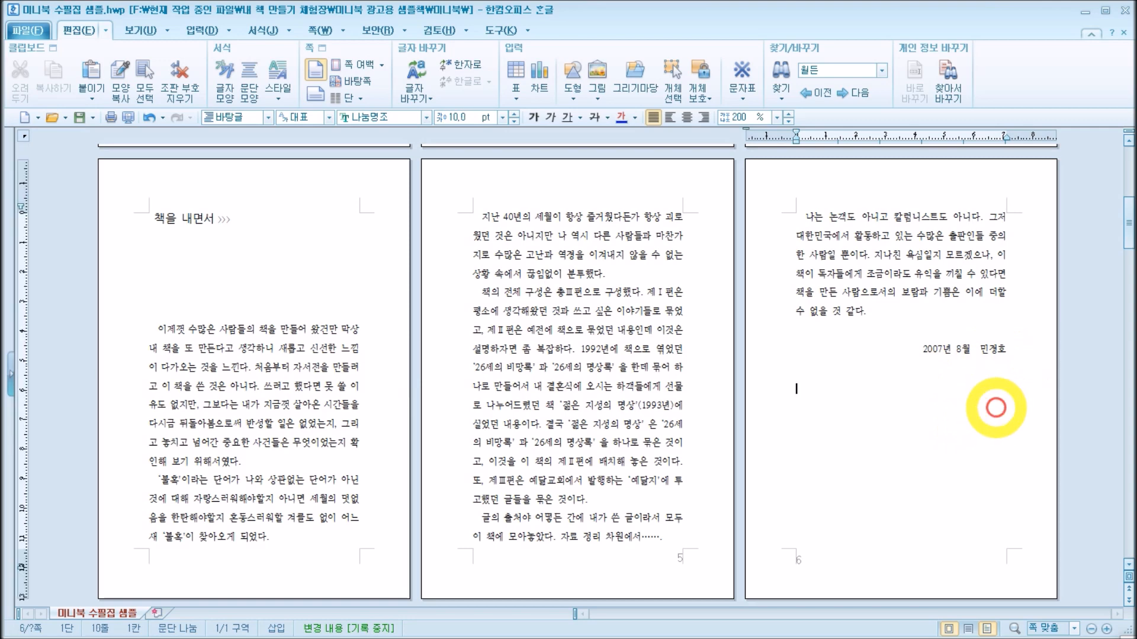
pyautogui.scroll(-3, 997, 407)
pyautogui.scroll(3, 995, 407)
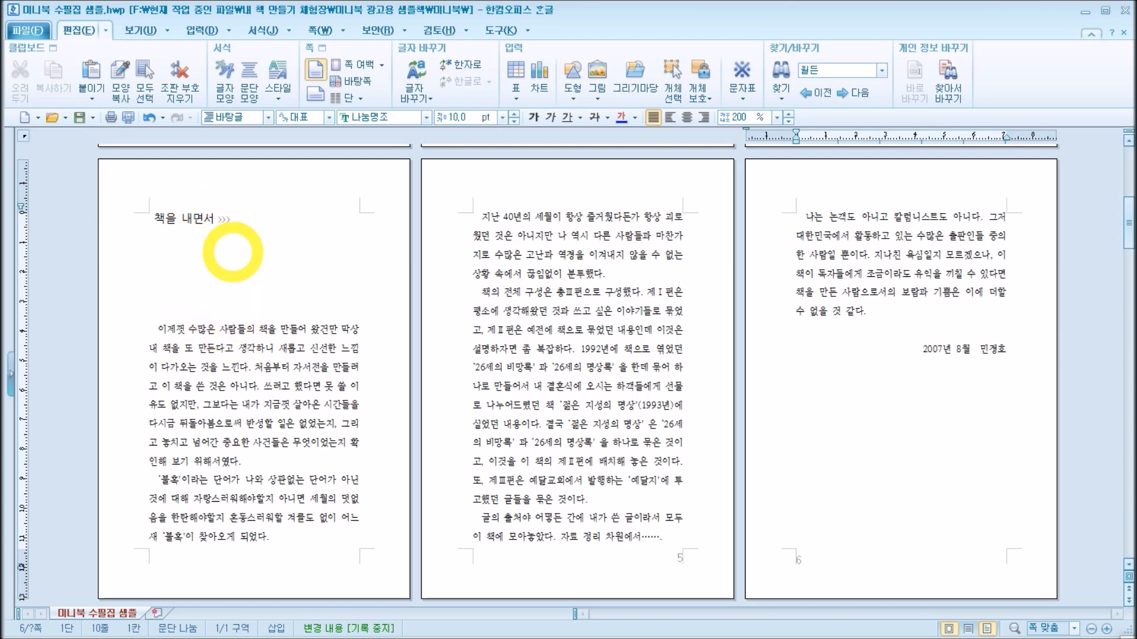
pyautogui.scroll(6, 329, 322)
pyautogui.scroll(-3, 407, 332)
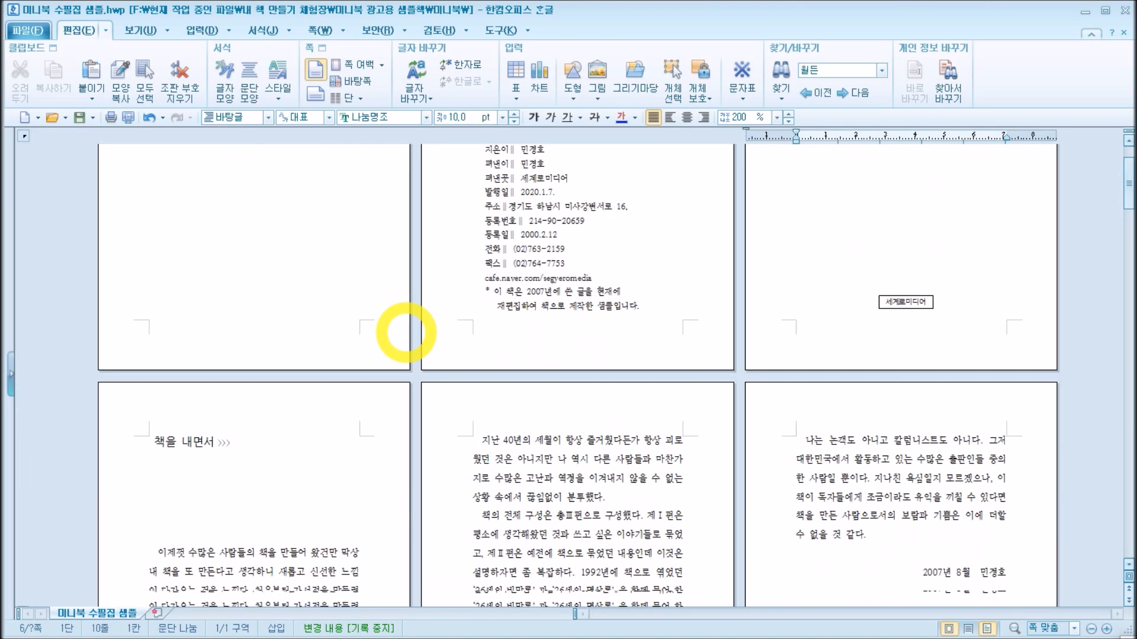
# Step: Examine the contents page "목차" and the right-aligned title page of 제Ⅰ편
pyautogui.scroll(-5, 406, 332)
pyautogui.scroll(-3, 406, 332)
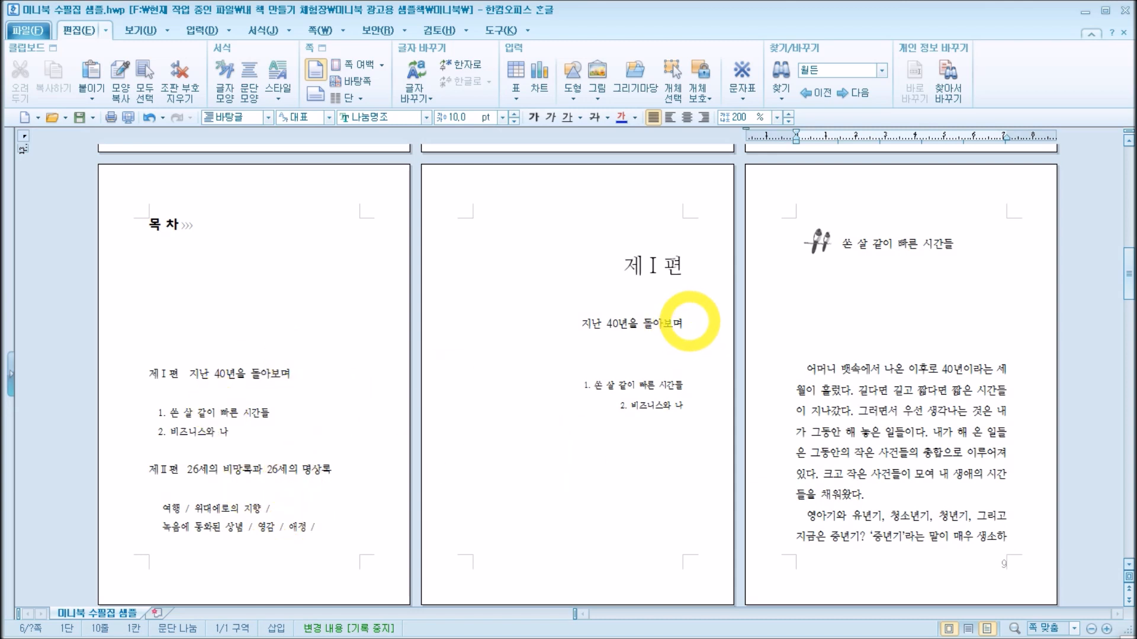
pyautogui.click(687, 323)
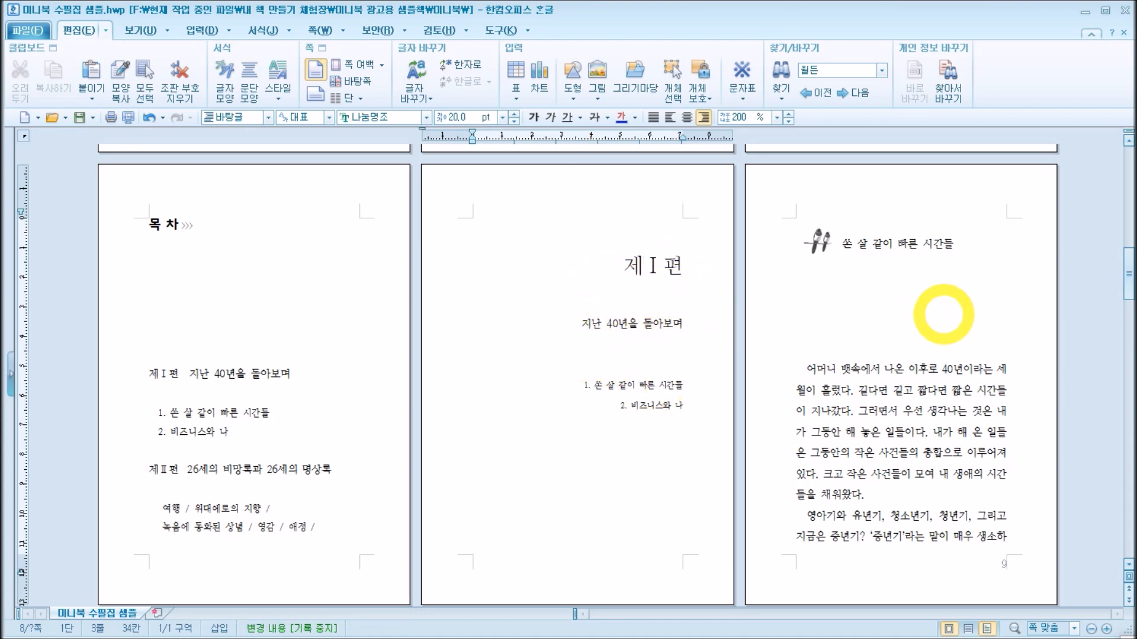
# Step: Examine the chapter opening on page 9: the title "쏜 살 같이 빠른 시간들", the small picture beside it and the body text
pyautogui.click(944, 314)
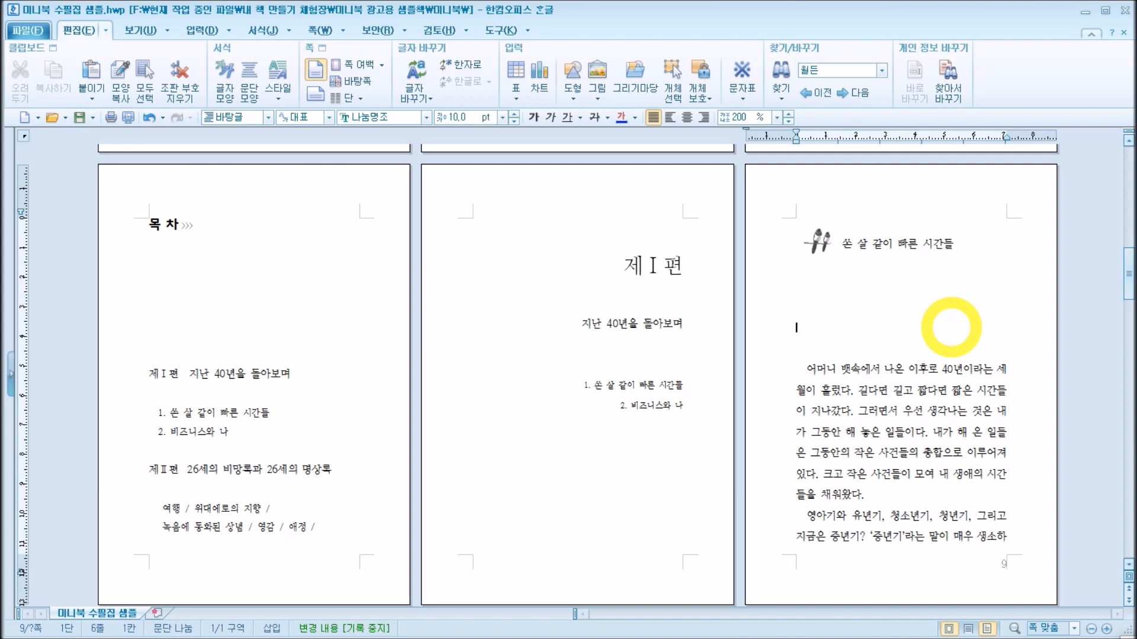
pyautogui.moveTo(842, 243); pyautogui.dragTo(943, 241)
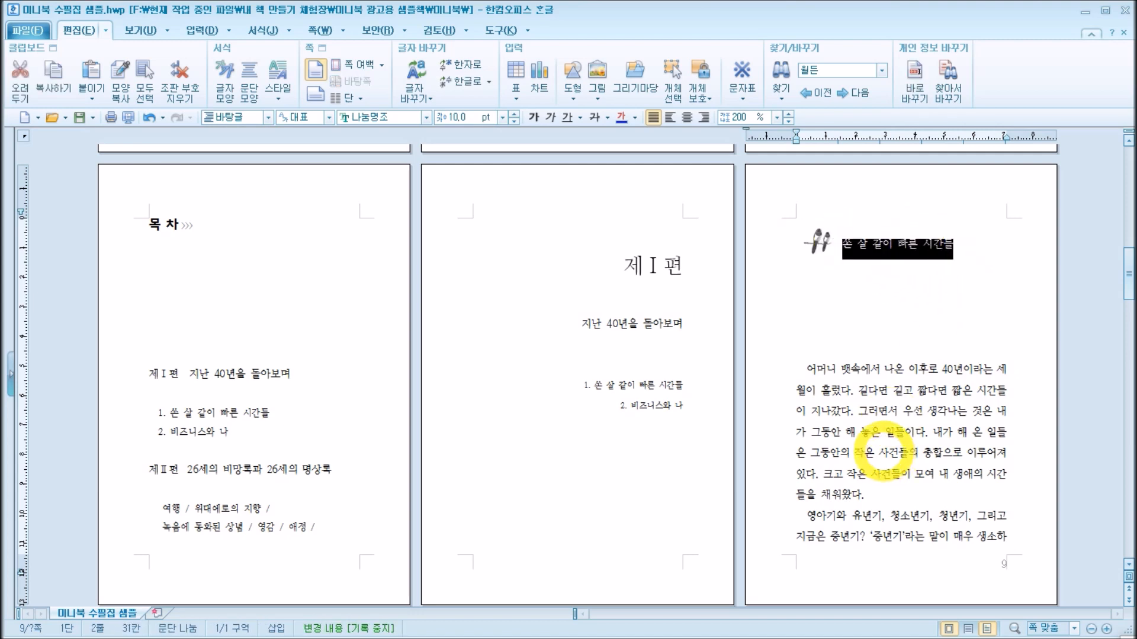
pyautogui.moveTo(808, 368); pyautogui.dragTo(1007, 565)
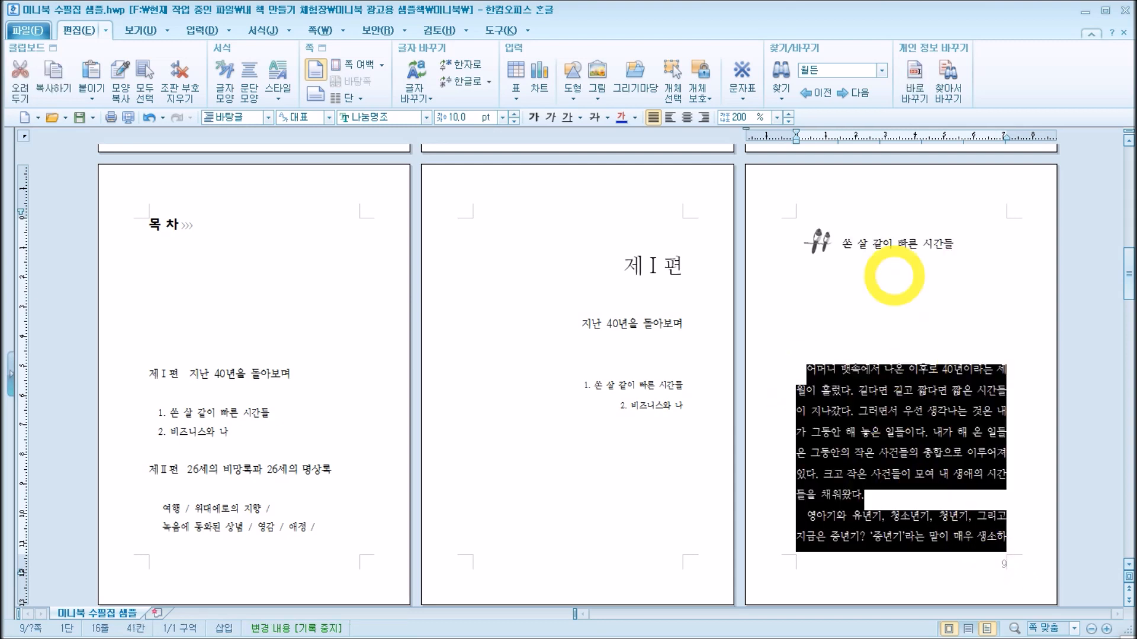
pyautogui.click(884, 244)
pyautogui.click(898, 411)
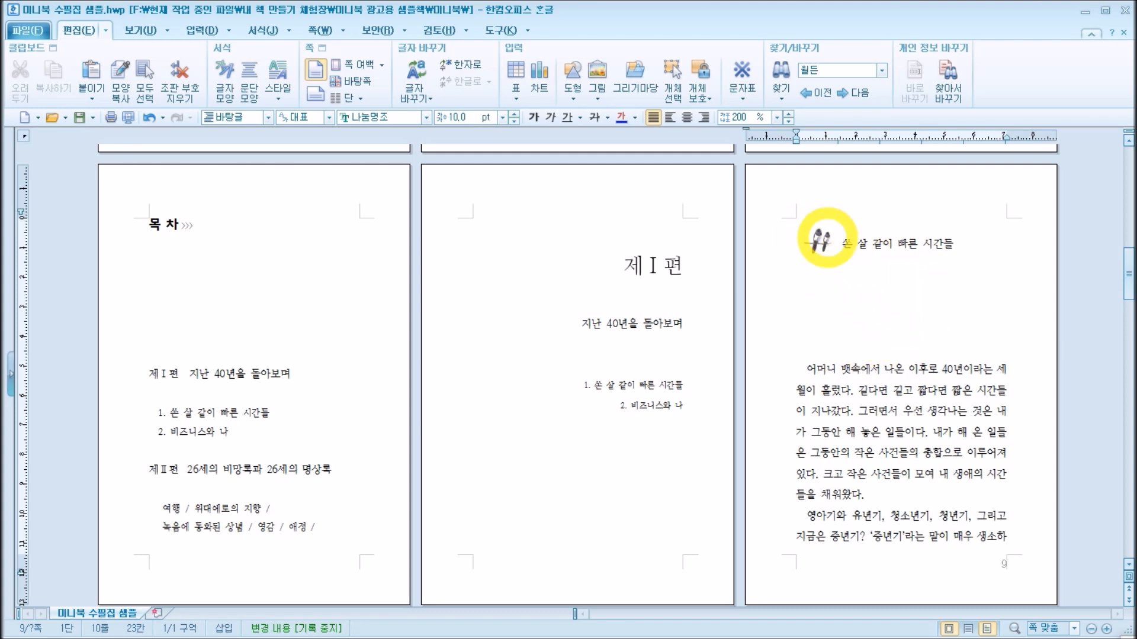
pyautogui.click(819, 240)
pyautogui.click(929, 302)
# Step: Review the pages after page 9, checking the "비즈니스와 나" chapter opening and the 제Ⅱ편 title page
pyautogui.scroll(-15, 928, 302)
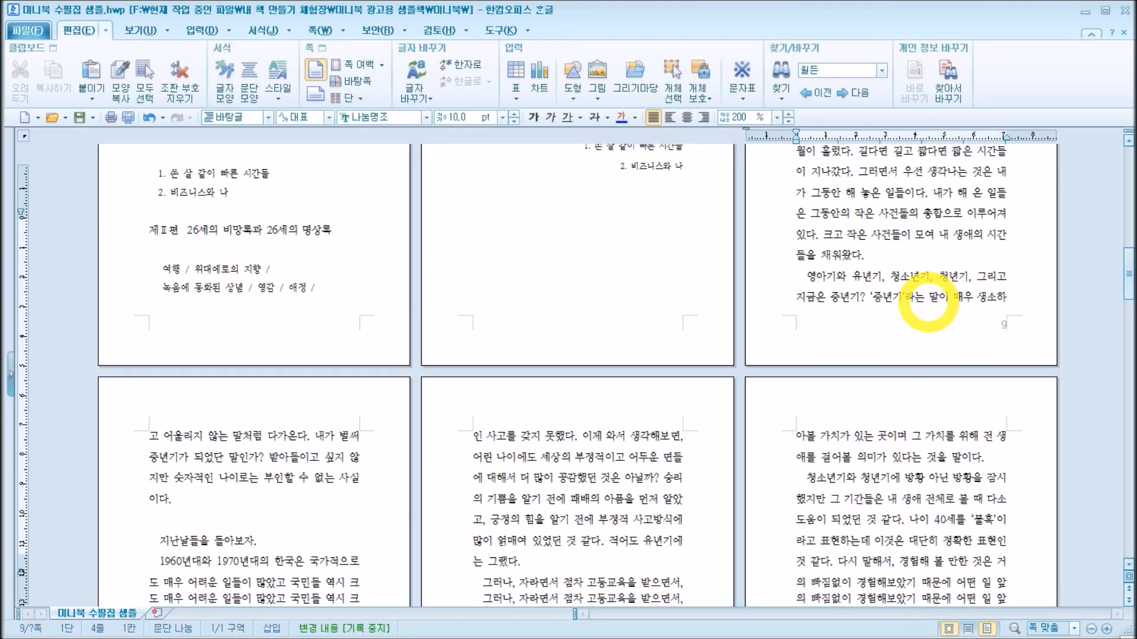
pyautogui.scroll(-8, 929, 302)
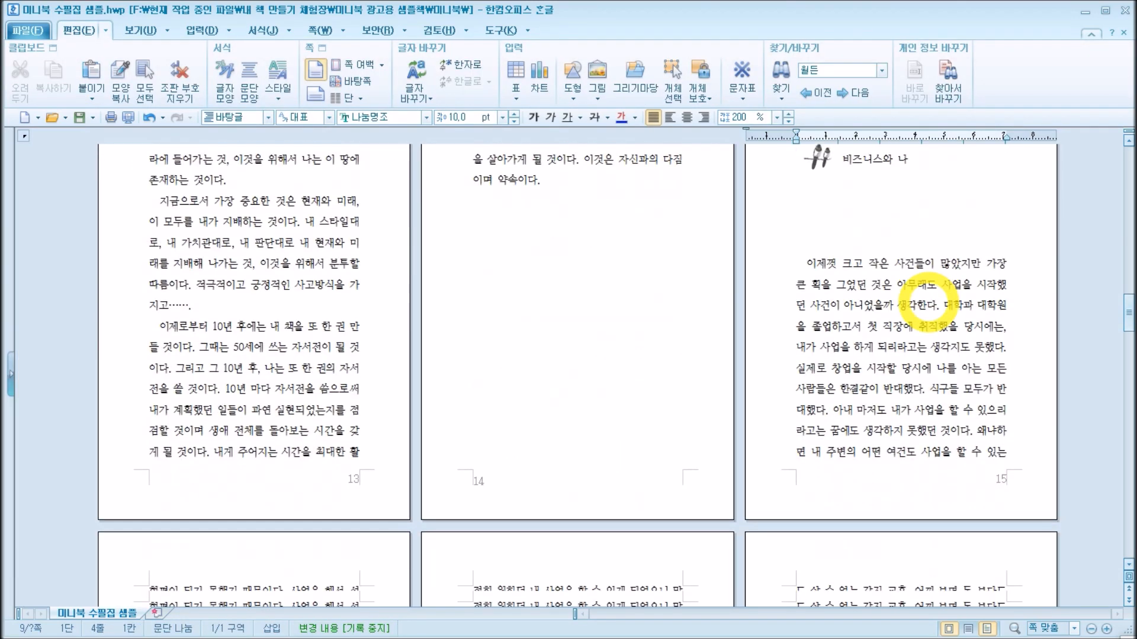
pyautogui.scroll(10, 929, 302)
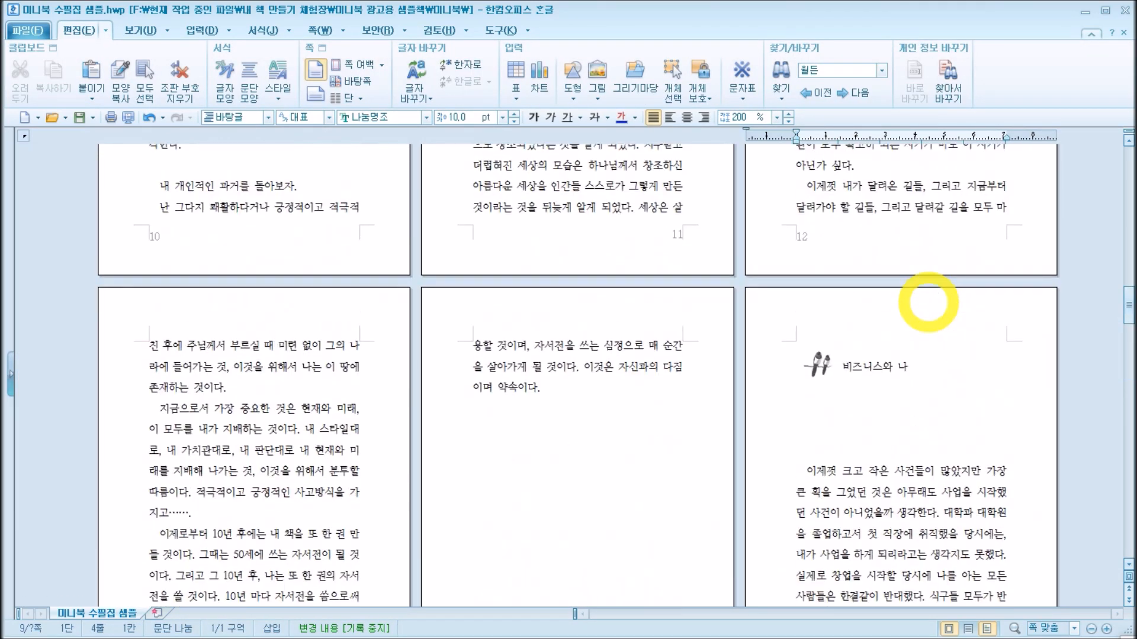
pyautogui.scroll(-3, 928, 302)
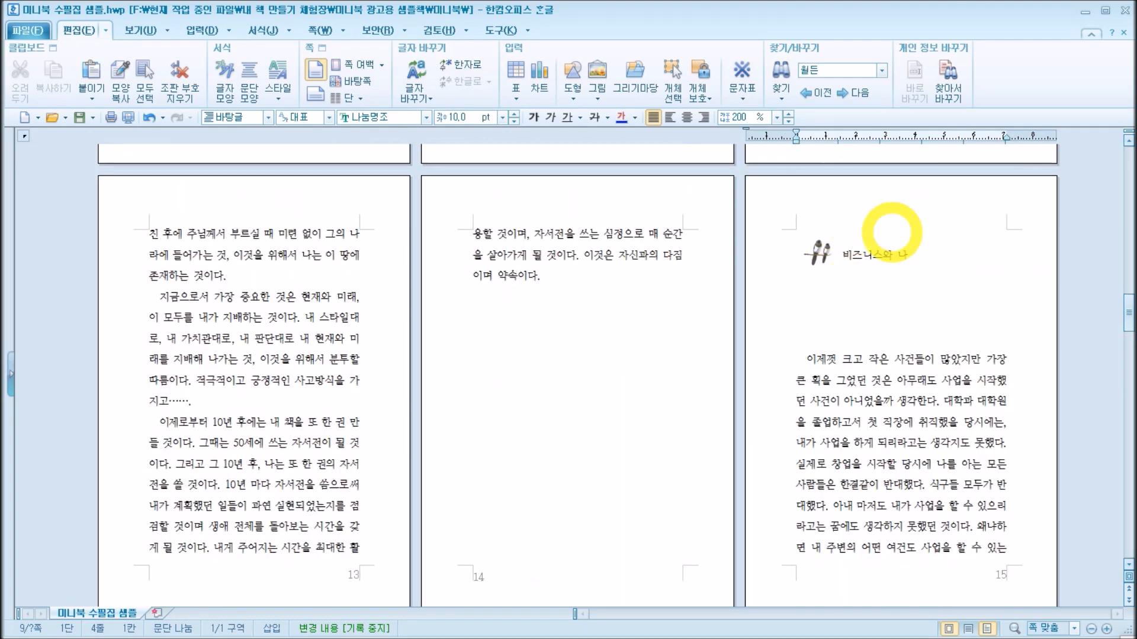
pyautogui.scroll(-15, 937, 334)
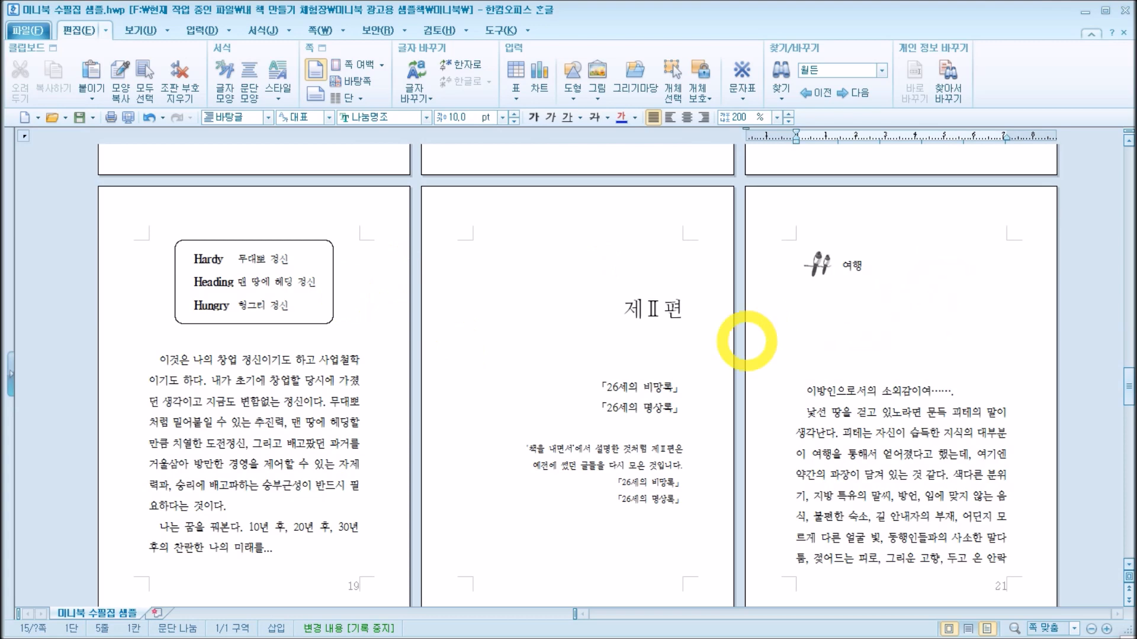
# Step: Examine the right-aligned 제Ⅱ편 title page and the "여행" chapter opening on page 21
pyautogui.moveTo(625, 311); pyautogui.dragTo(675, 309)
pyautogui.click(684, 373)
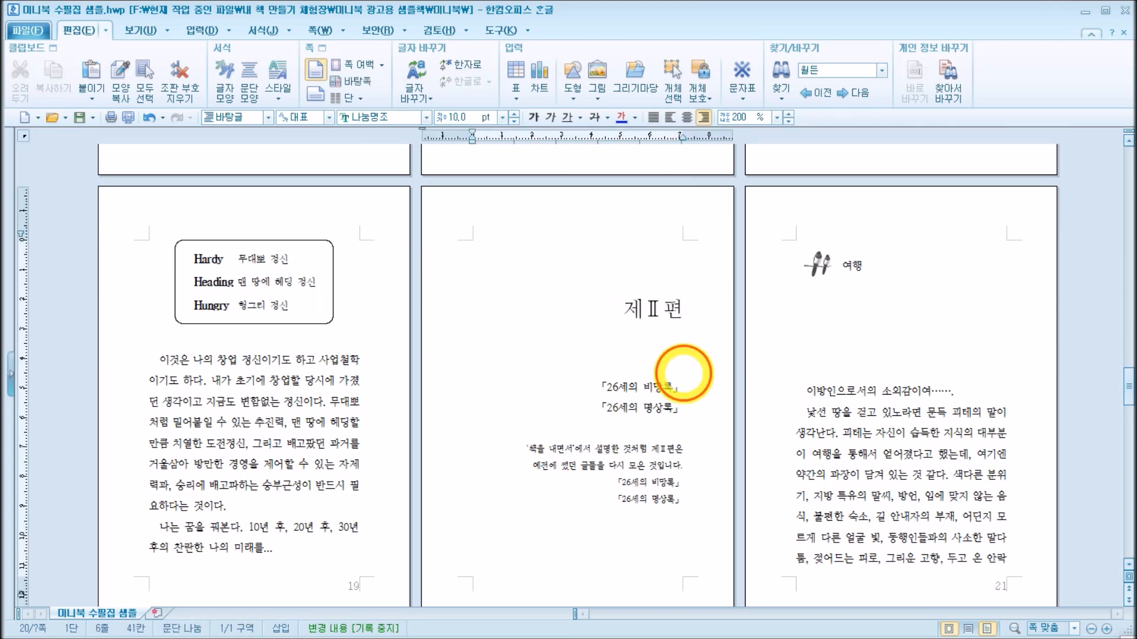
pyautogui.click(890, 302)
# Step: Look through the chapters after page 21, checking the "영감" and "애정" chapter openings and the text up to page 48
pyautogui.scroll(-10, 895, 305)
pyautogui.scroll(-20, 895, 305)
pyautogui.scroll(-20, 895, 309)
pyautogui.scroll(-19, 894, 308)
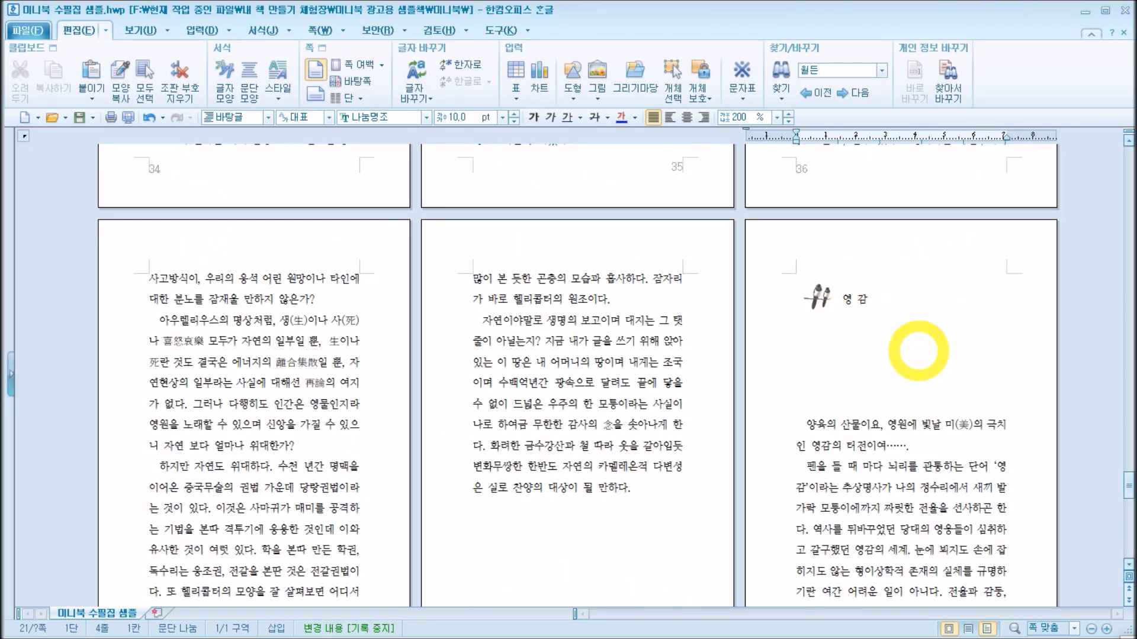
pyautogui.scroll(-20, 918, 351)
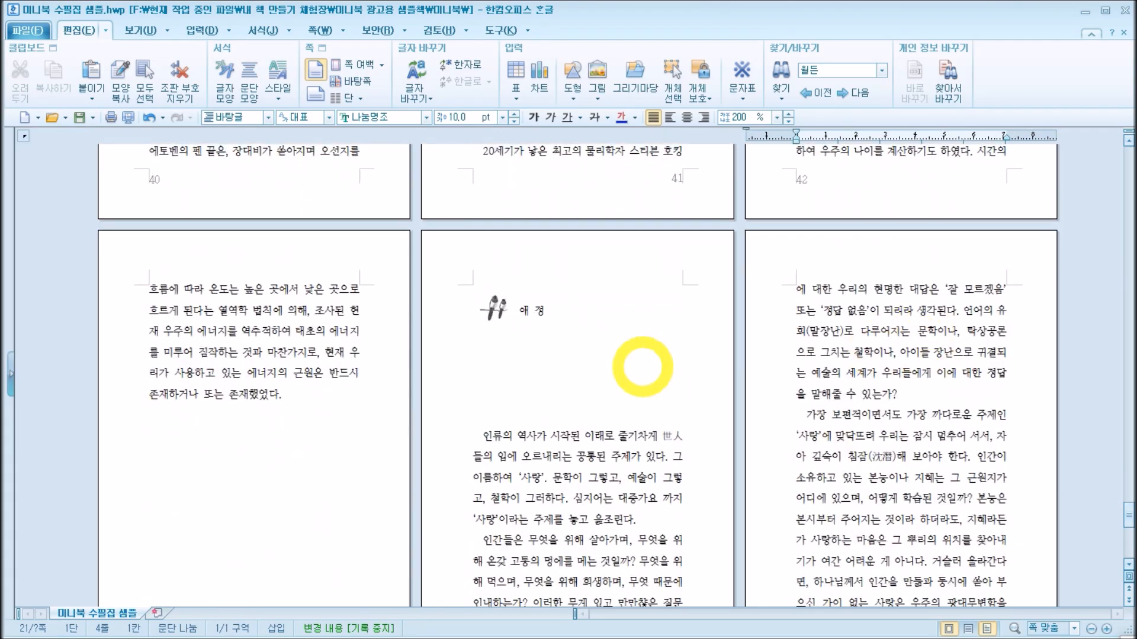
pyautogui.scroll(-17, 938, 313)
pyautogui.click(965, 459)
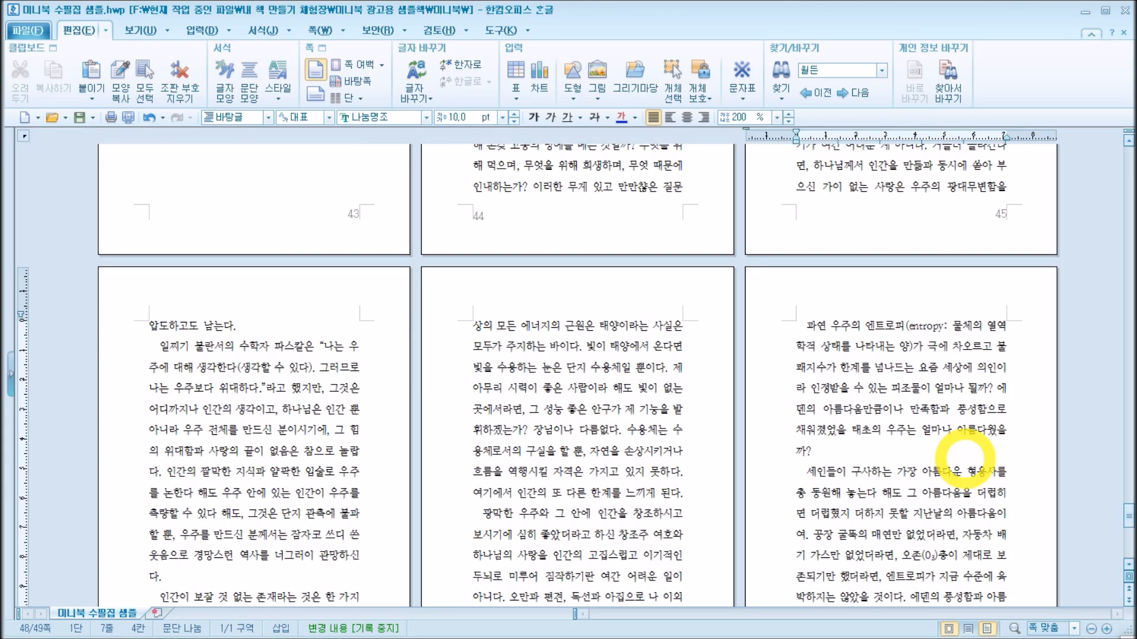
# Step: Bring pages 46 to 48 fully into view and highlight page 48's body text to examine its print area
pyautogui.scroll(-20, 965, 458)
pyautogui.scroll(15, 965, 459)
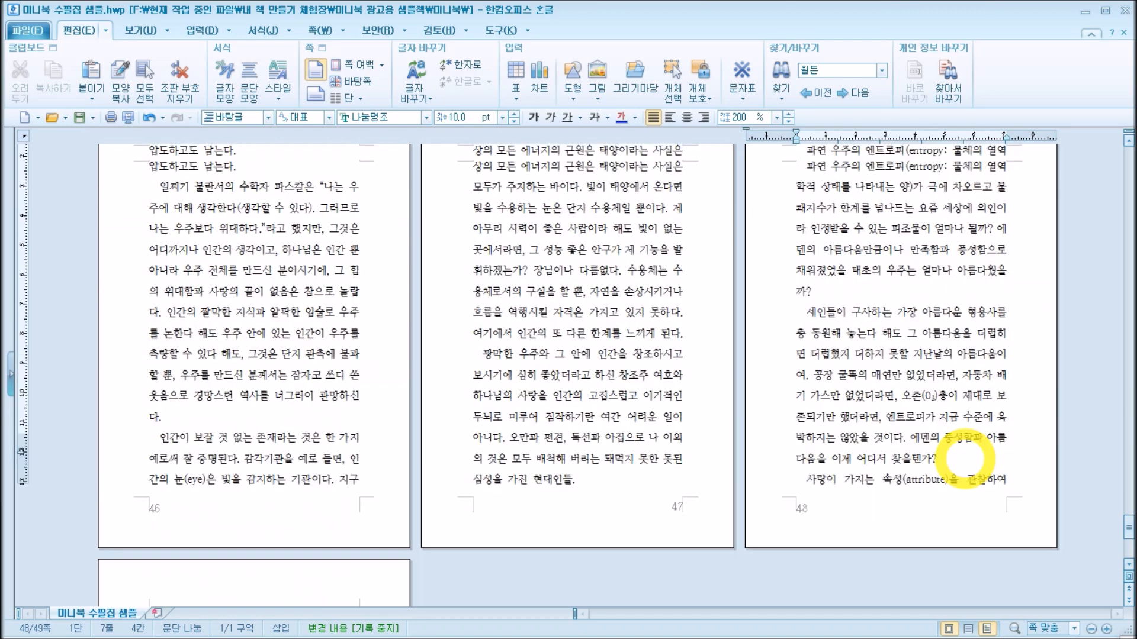
pyautogui.scroll(3, 964, 459)
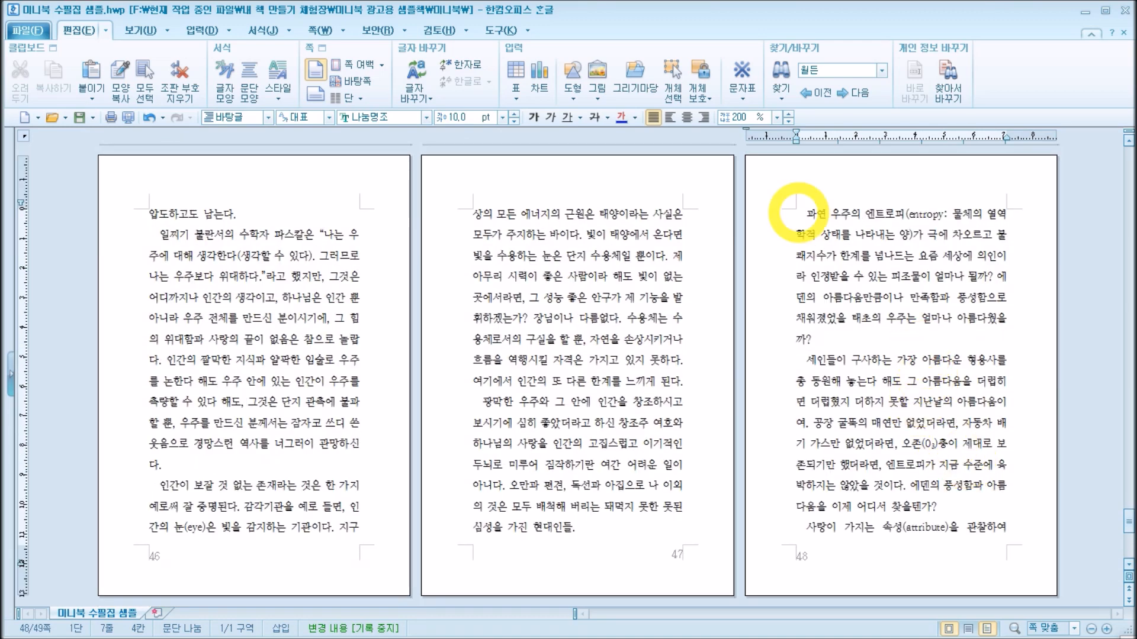
pyautogui.moveTo(797, 212); pyautogui.dragTo(1026, 523)
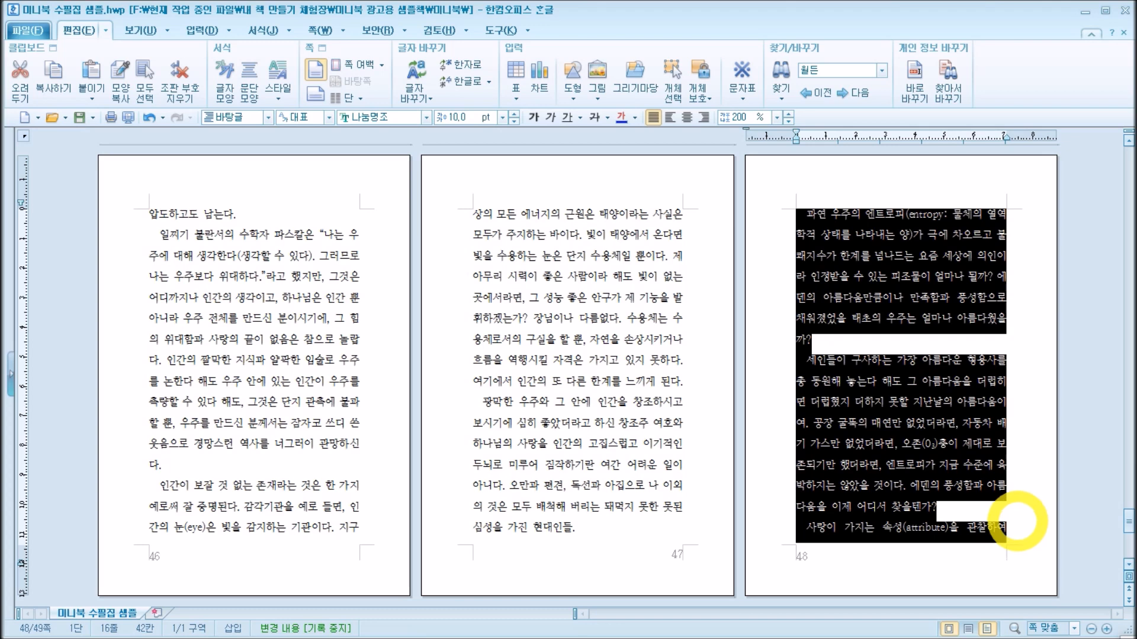
pyautogui.click(940, 345)
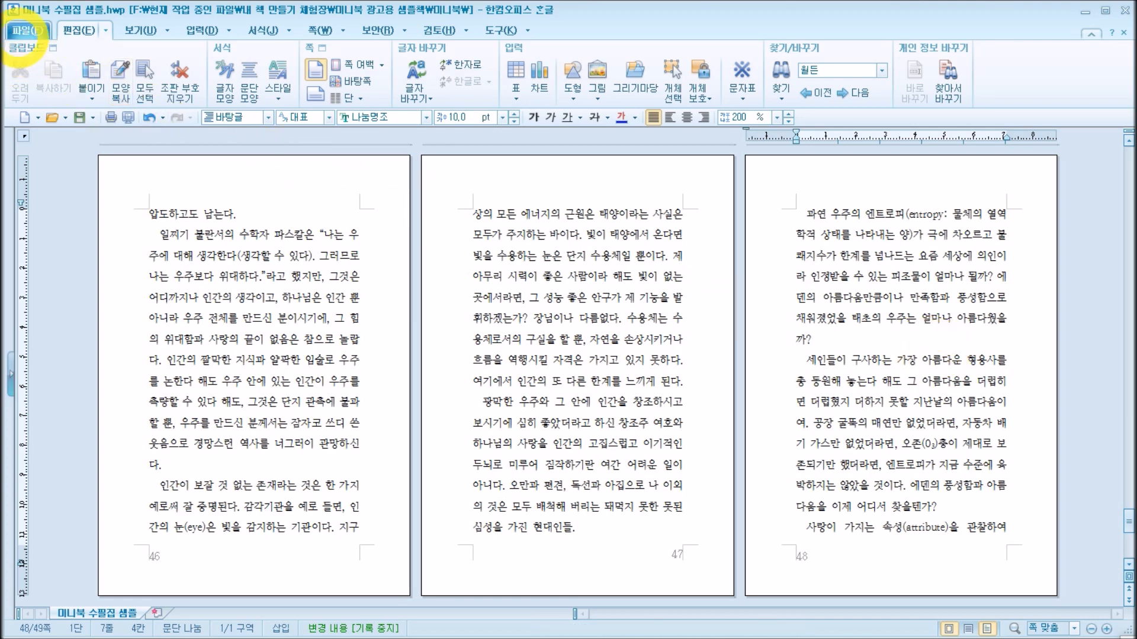
# Step: Check the paper width, length and margins in the 편집 용지 page settings, leaving the values as they are
pyautogui.click(27, 30)
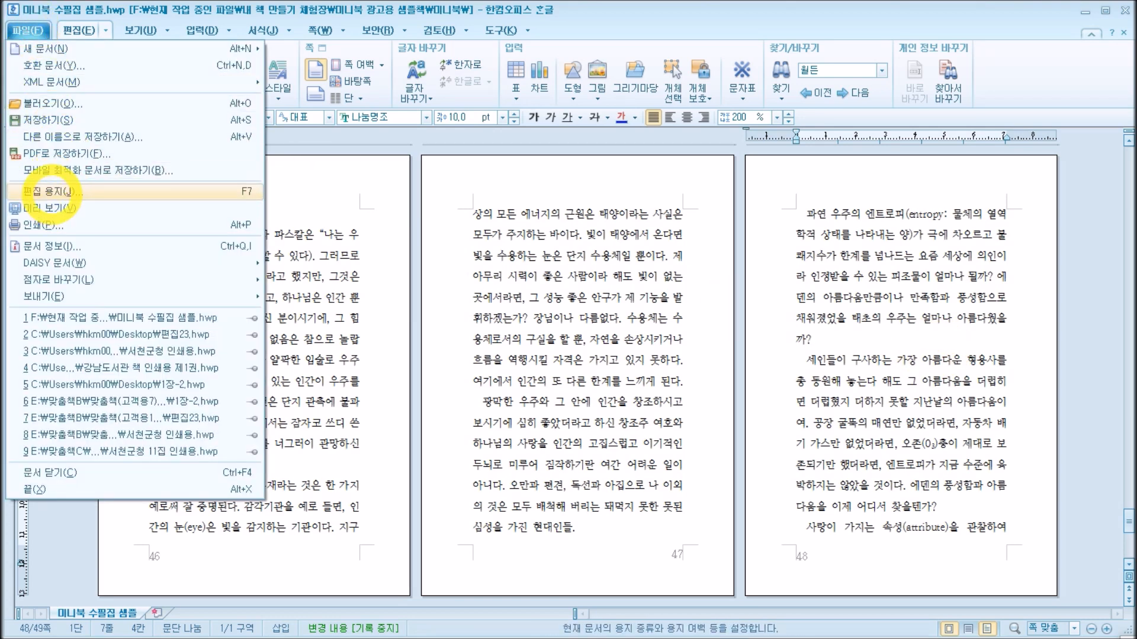
pyautogui.click(52, 191)
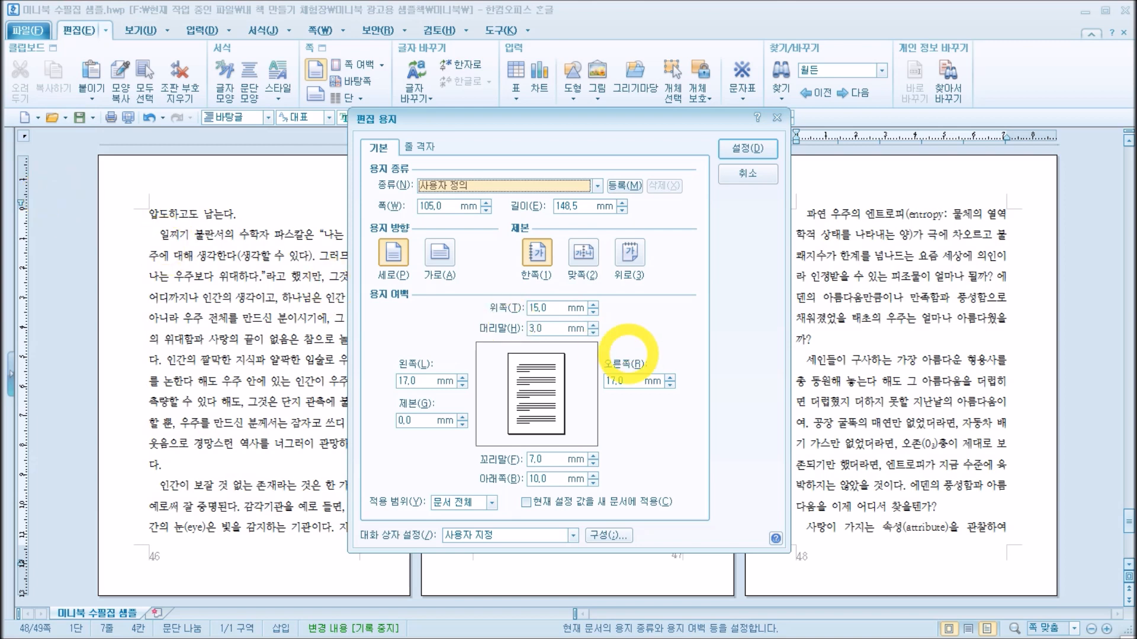
pyautogui.click(577, 207)
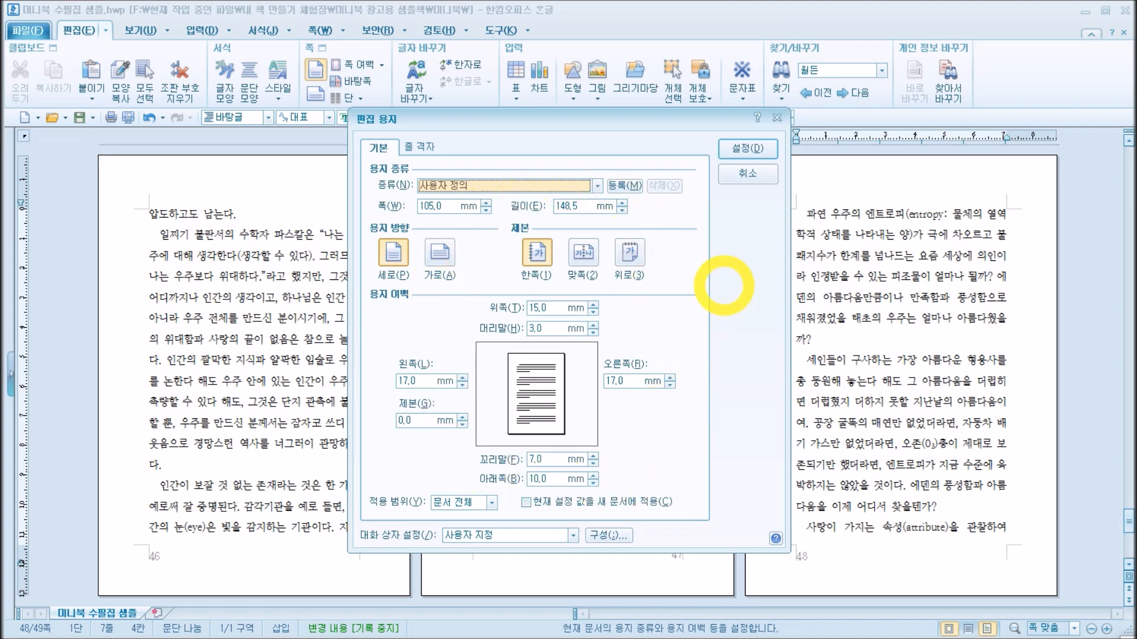
pyautogui.click(747, 148)
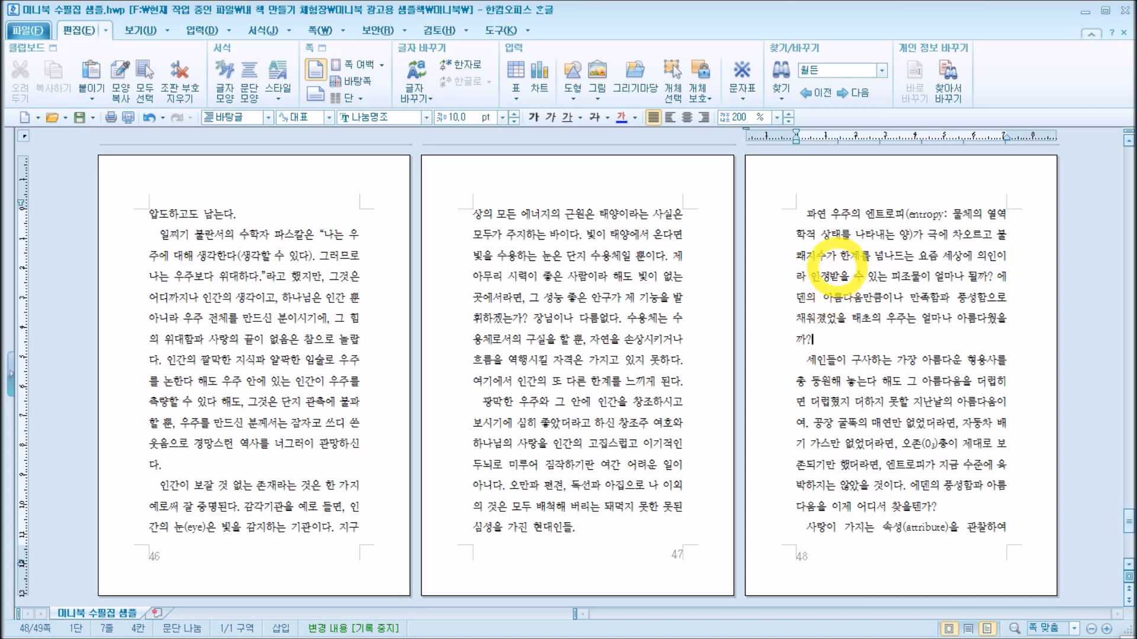
# Step: Highlight the body text of page 48 again to examine how its lines and paragraphs fill the area inside the margins
pyautogui.moveTo(806, 213); pyautogui.dragTo(1017, 529)
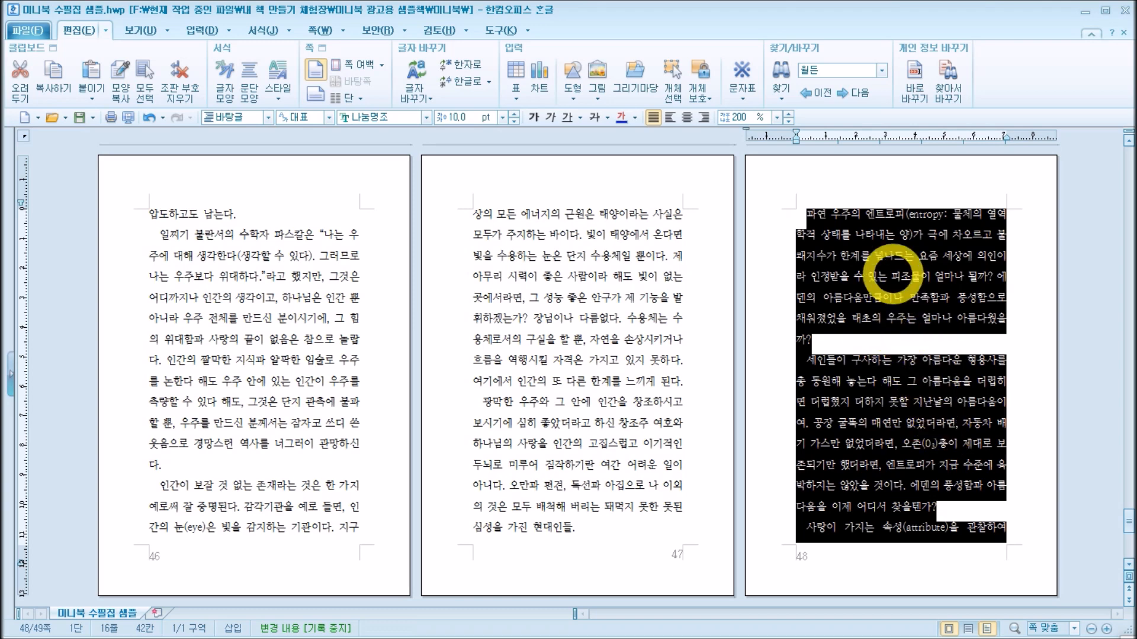
pyautogui.click(891, 273)
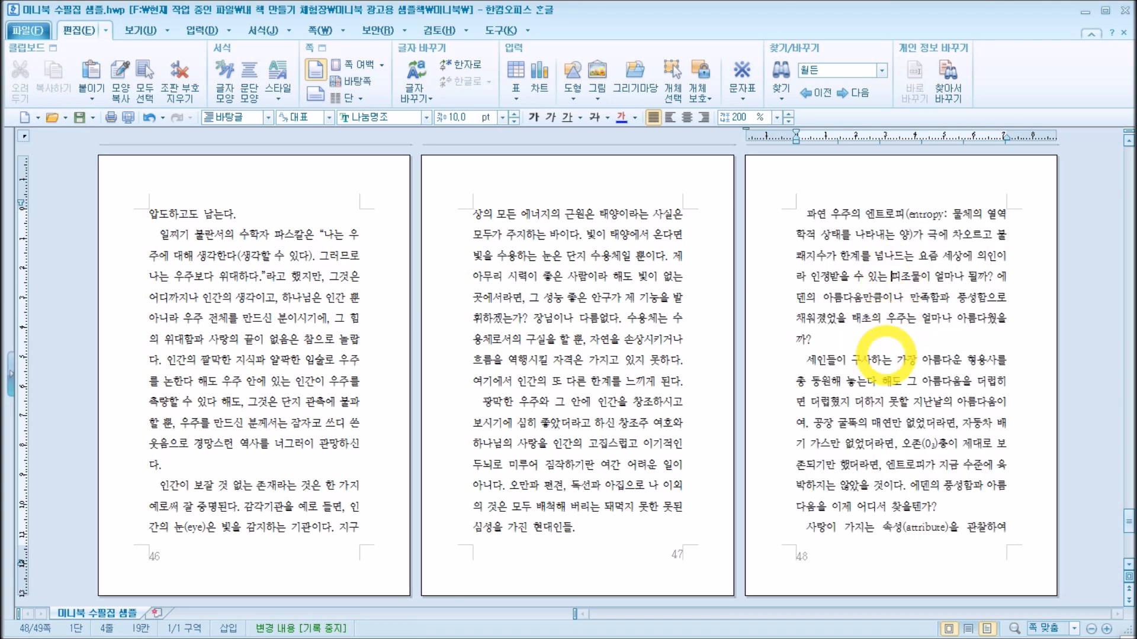
pyautogui.moveTo(813, 276); pyautogui.dragTo(945, 302)
pyautogui.click(932, 320)
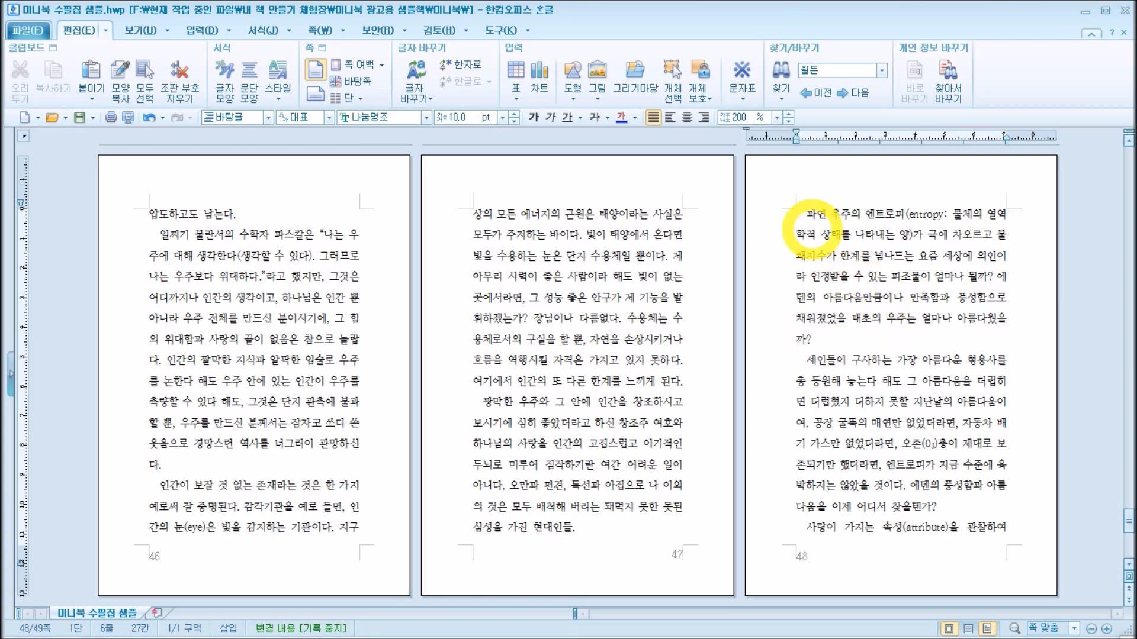
pyautogui.click(917, 342)
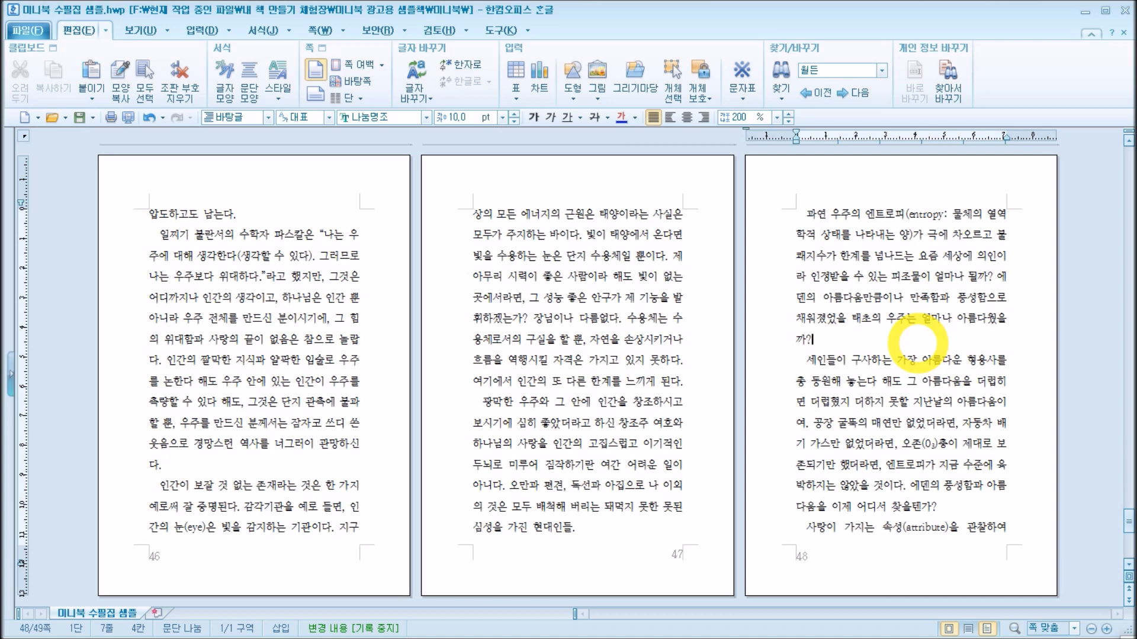
pyautogui.moveTo(806, 212); pyautogui.dragTo(1030, 539)
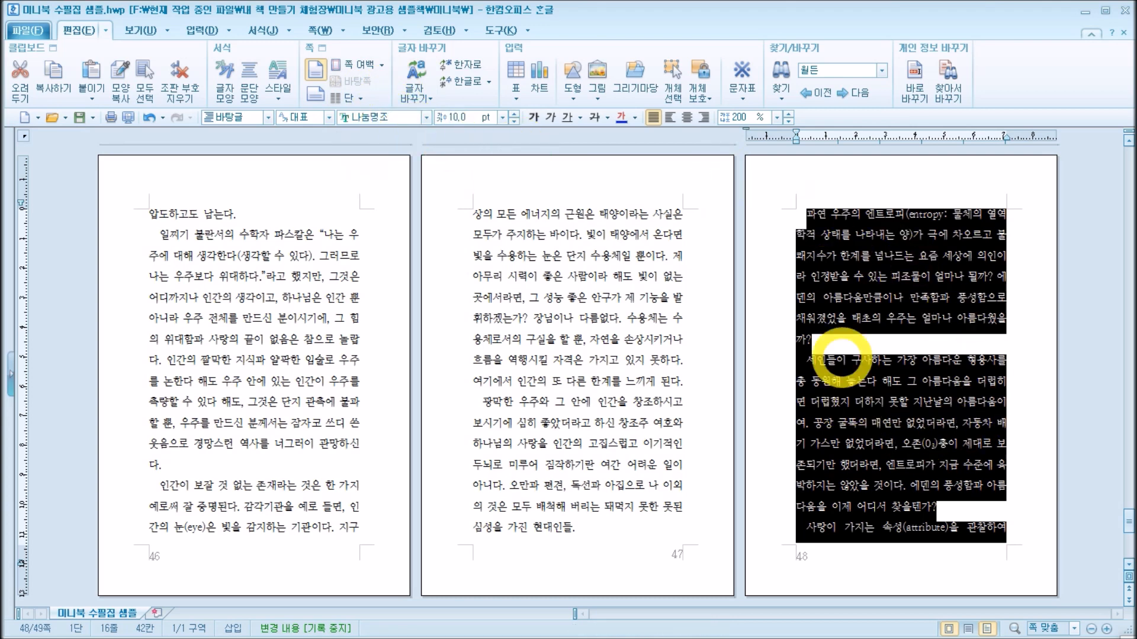
pyautogui.click(968, 410)
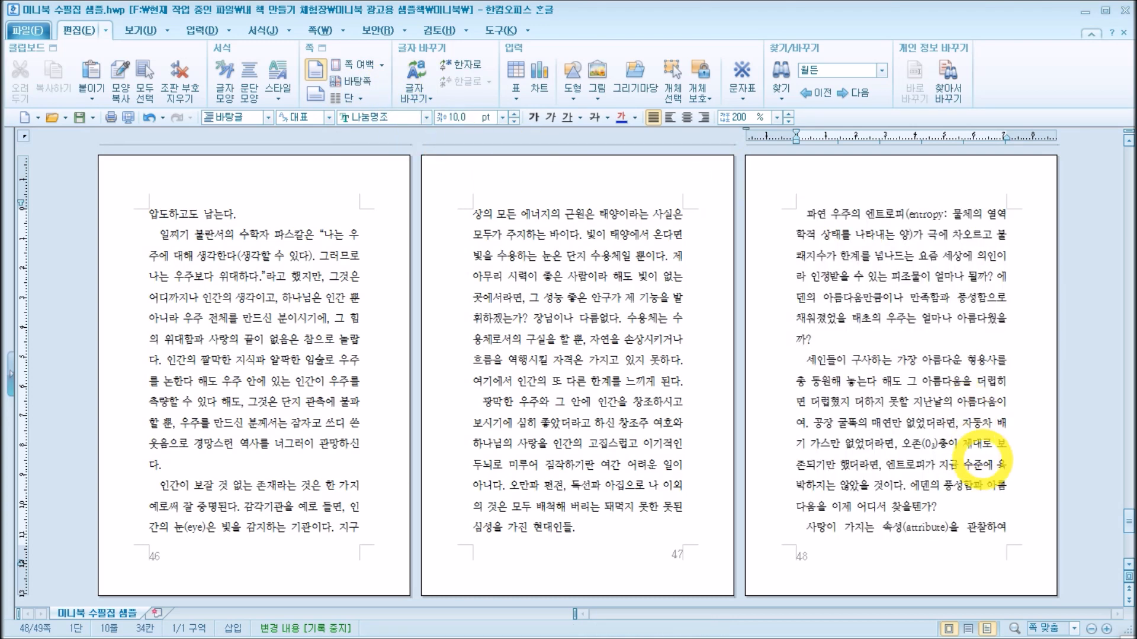
pyautogui.press('Up')
pyautogui.press('Up')
pyautogui.press('Up')
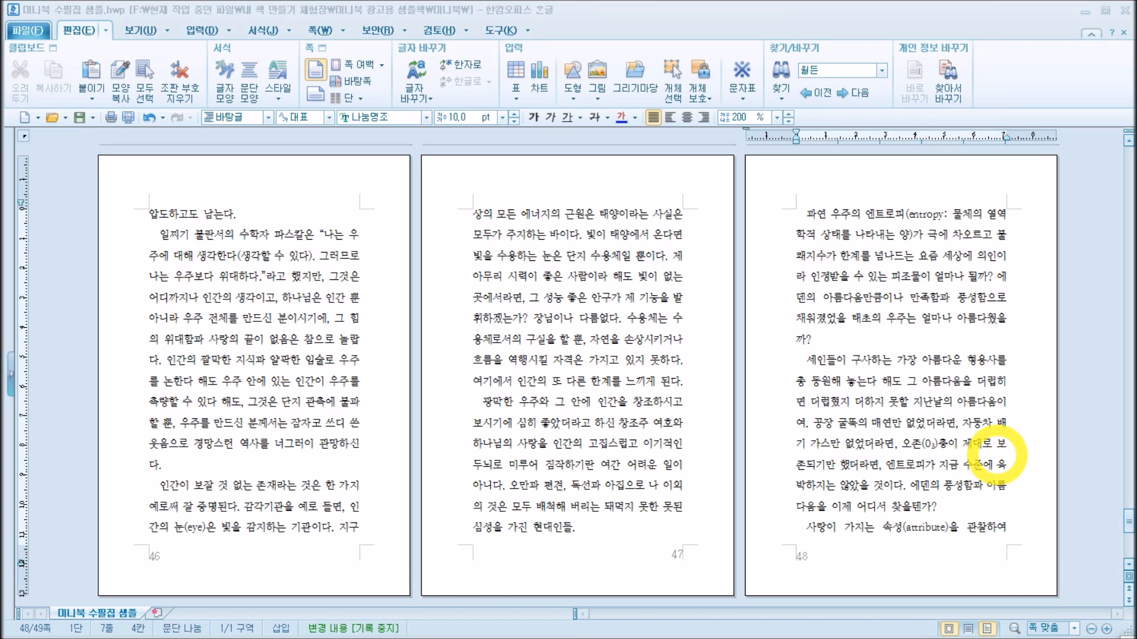